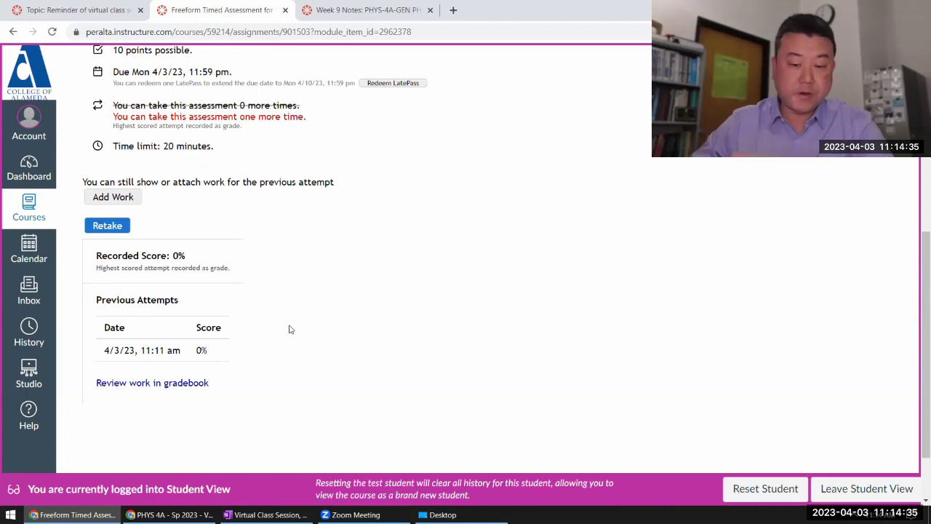
Step: Put away the Desktop folder window and choose Retake on the 20-minute timed assessment
{"action": "key", "text": "alt+Tab"}
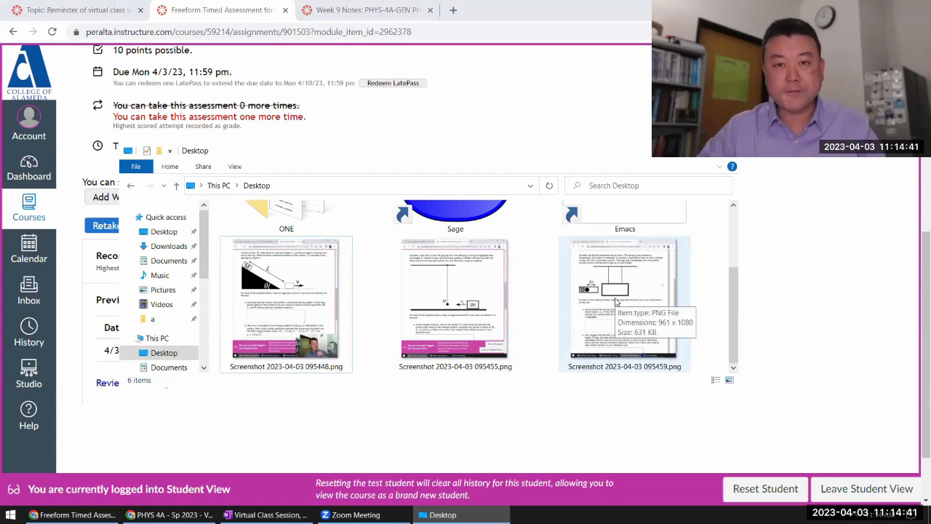
{"action": "left_click", "coordinate": [659, 153]}
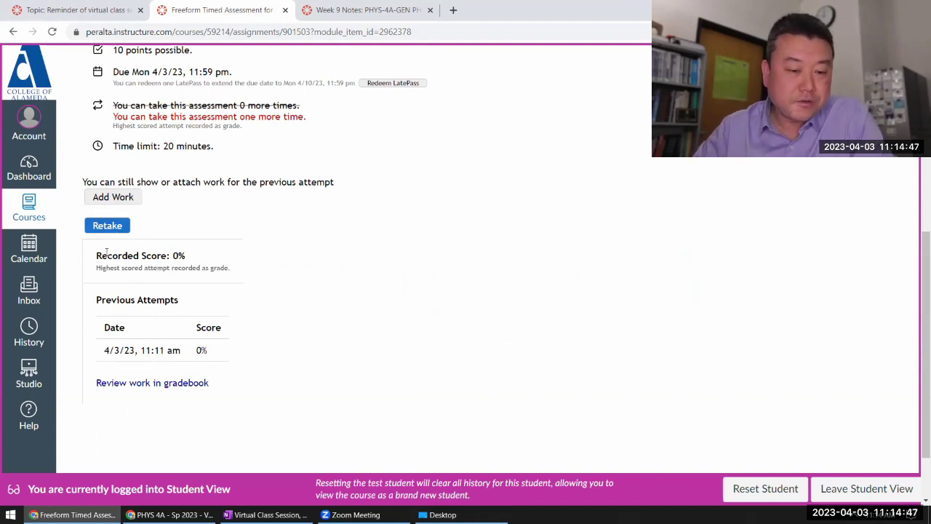
{"action": "left_click", "coordinate": [115, 228]}
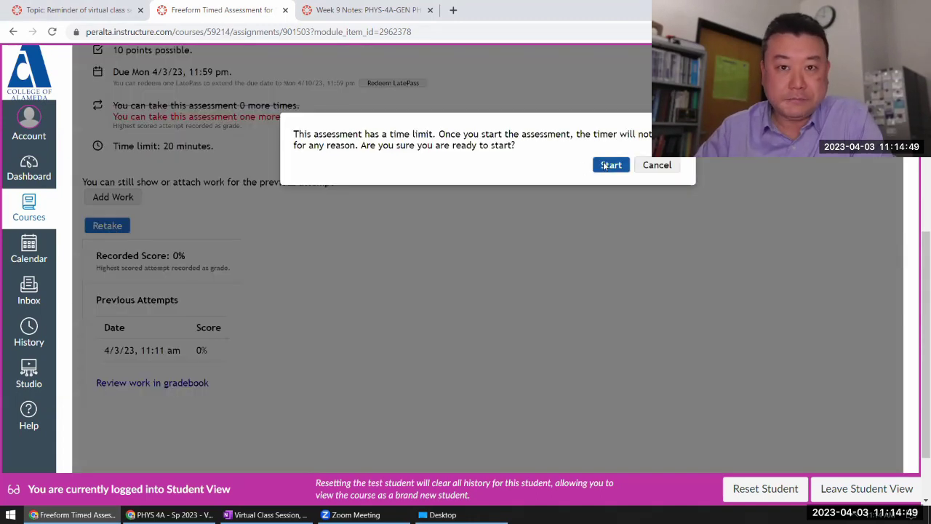
Step: Start the timed attempt, snap Chrome to the left half, and scroll OneNote to blank lines
{"action": "left_click", "coordinate": [606, 166]}
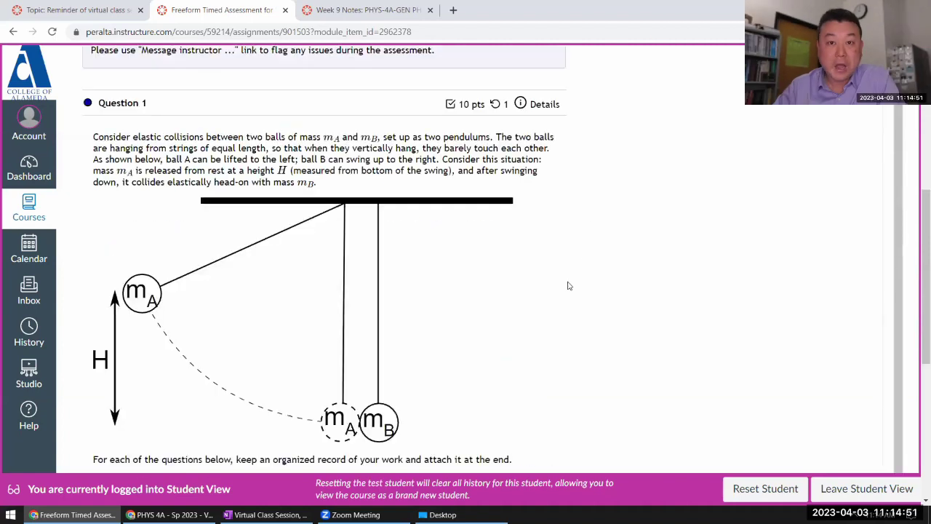
{"action": "scroll", "coordinate": [569, 285], "scroll_direction": "down", "scroll_amount": 1}
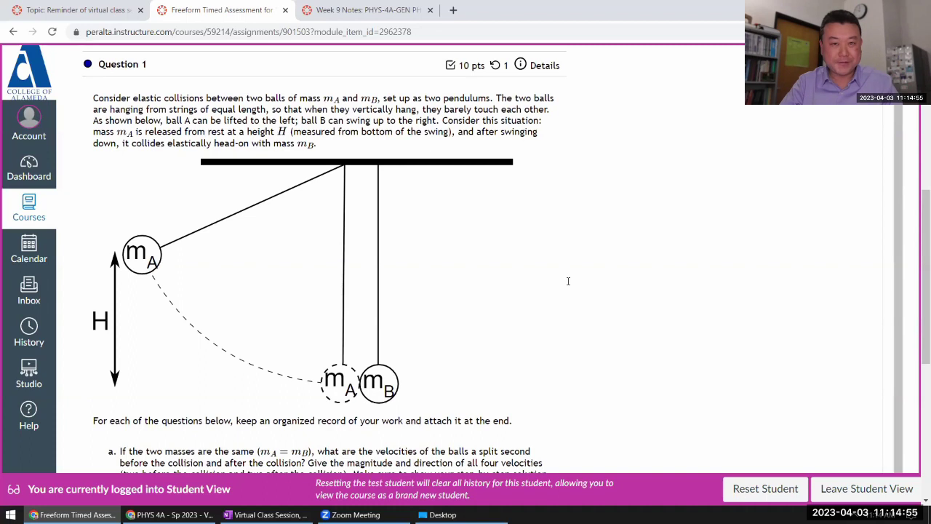
{"action": "key", "text": "super+Left"}
{"action": "scroll", "coordinate": [187, 173], "scroll_direction": "down", "scroll_amount": 3}
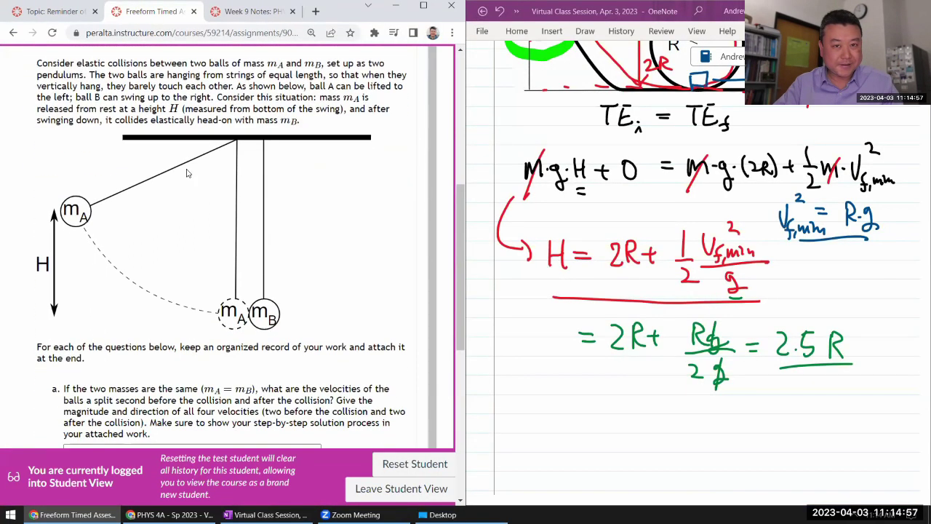
{"action": "scroll", "coordinate": [187, 173], "scroll_direction": "up", "scroll_amount": 1}
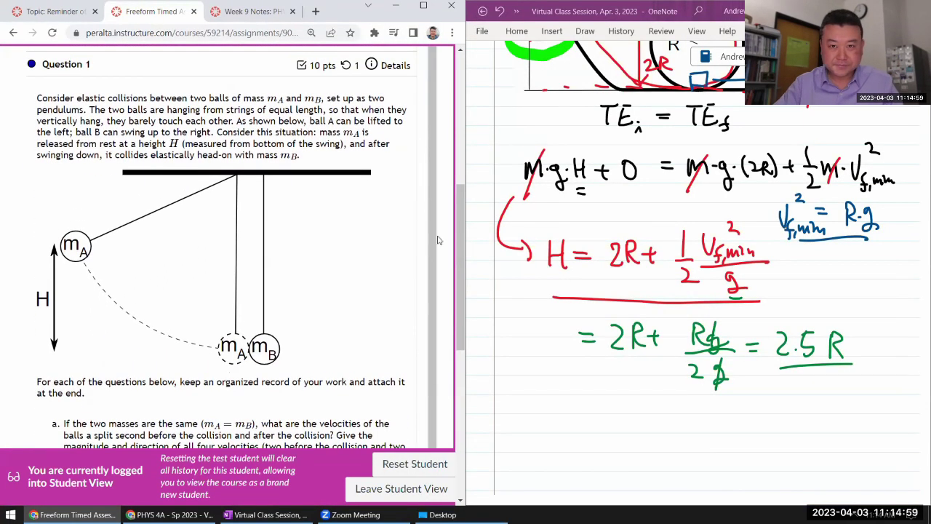
{"action": "scroll", "coordinate": [582, 280], "scroll_direction": "down", "scroll_amount": 8}
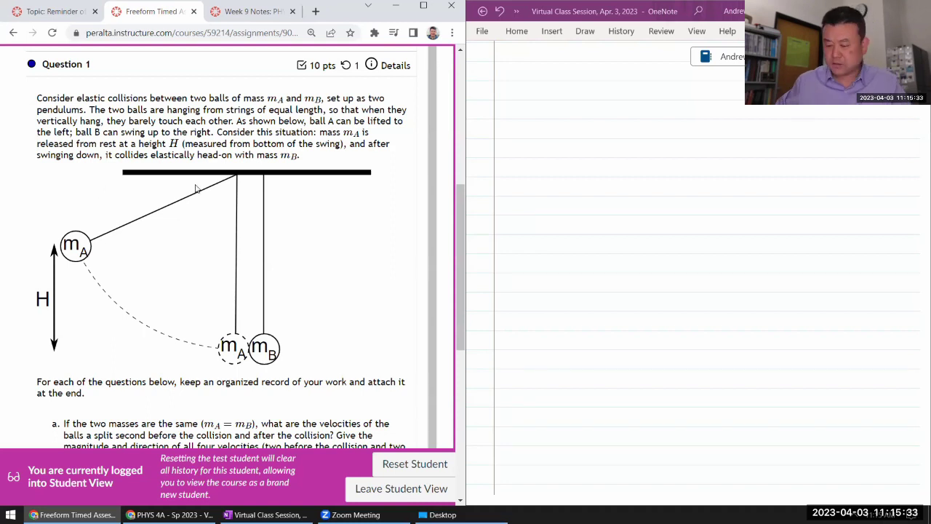
Step: Snip the Question 1 pendulum diagram into the OneNote page and shrink it
{"action": "key", "text": "super+shift+s"}
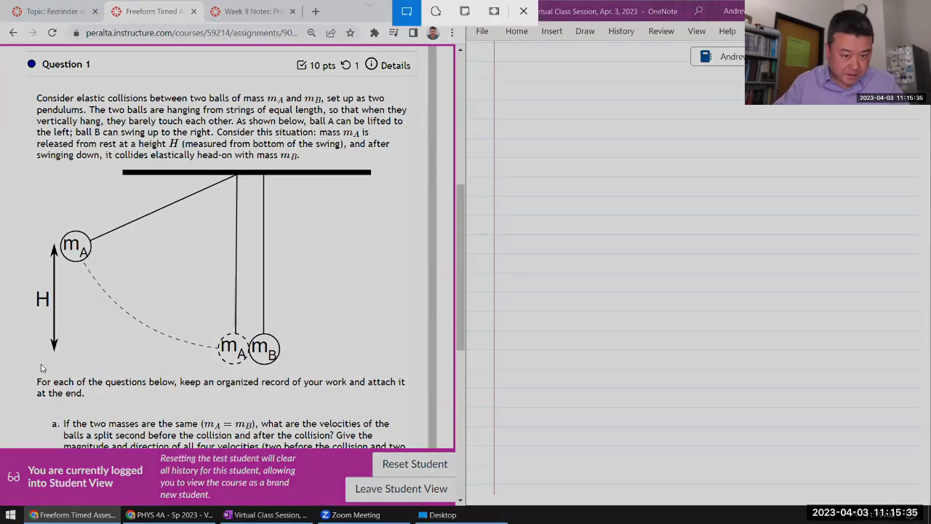
{"action": "left_click_drag", "start_coordinate": [29, 369], "coordinate": [390, 166]}
{"action": "left_click", "coordinate": [513, 114]}
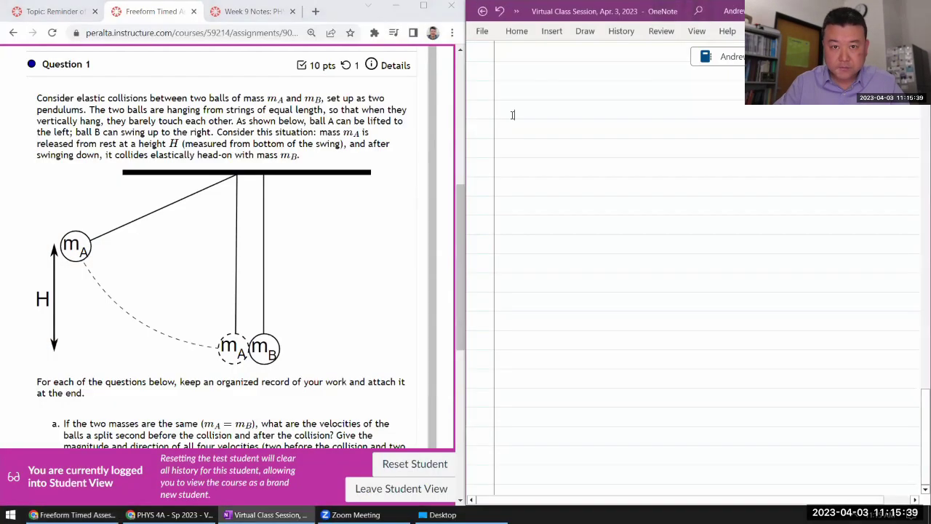
{"action": "key", "text": "ctrl+v"}
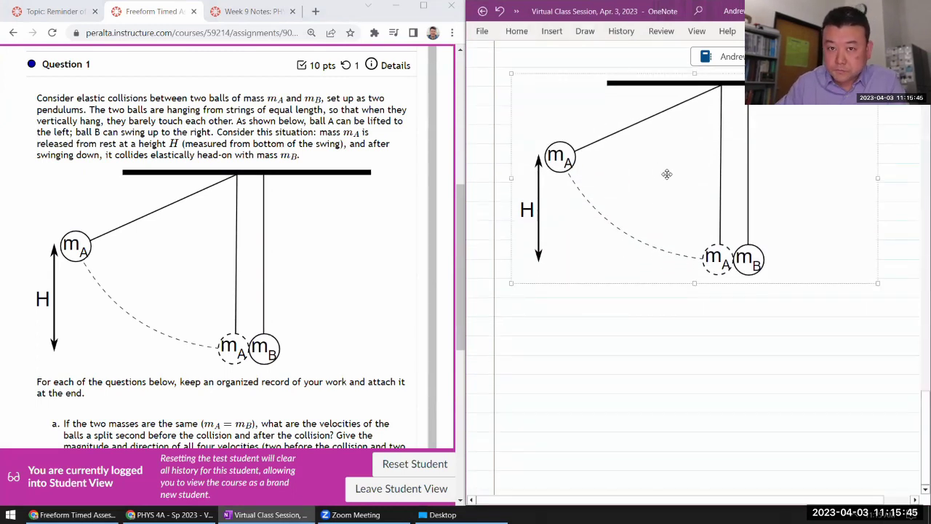
{"action": "left_click_drag", "start_coordinate": [668, 174], "coordinate": [657, 175]}
{"action": "left_click_drag", "start_coordinate": [863, 274], "coordinate": [782, 231]}
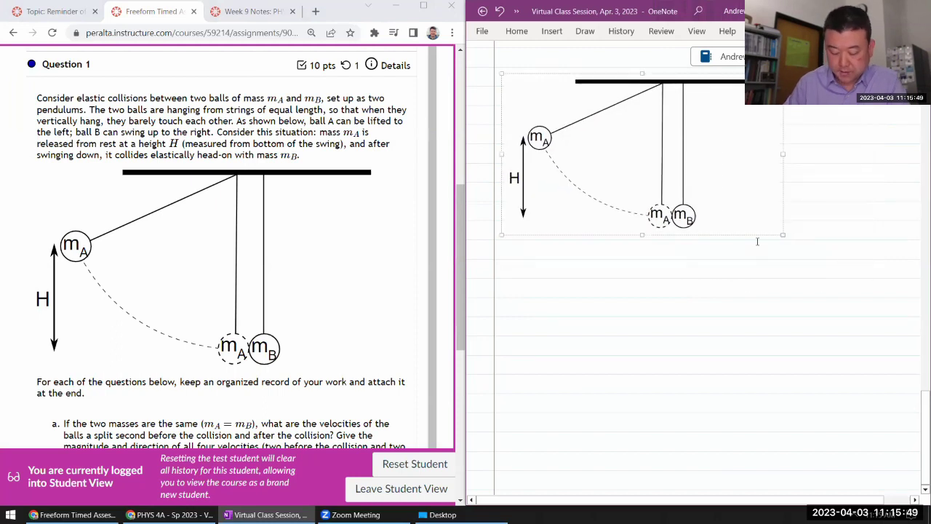
{"action": "left_click", "coordinate": [517, 11]}
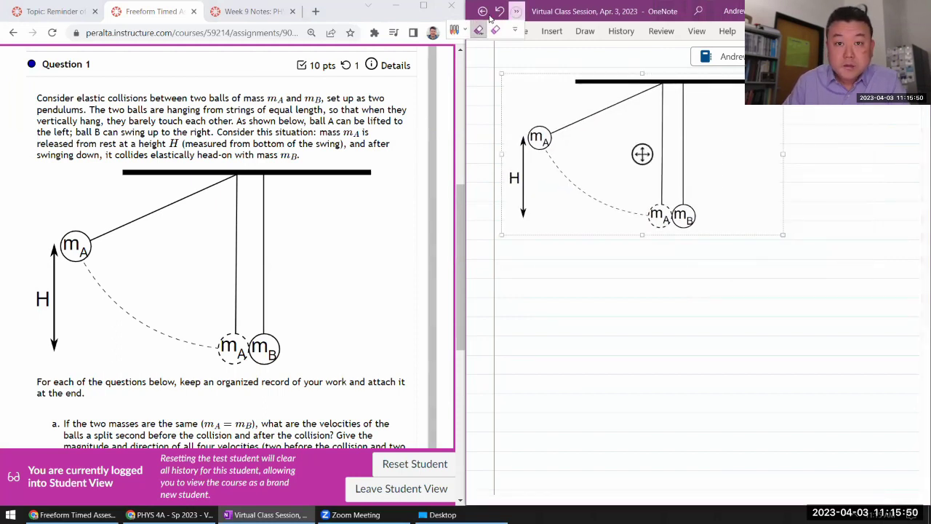
{"action": "left_click", "coordinate": [455, 34]}
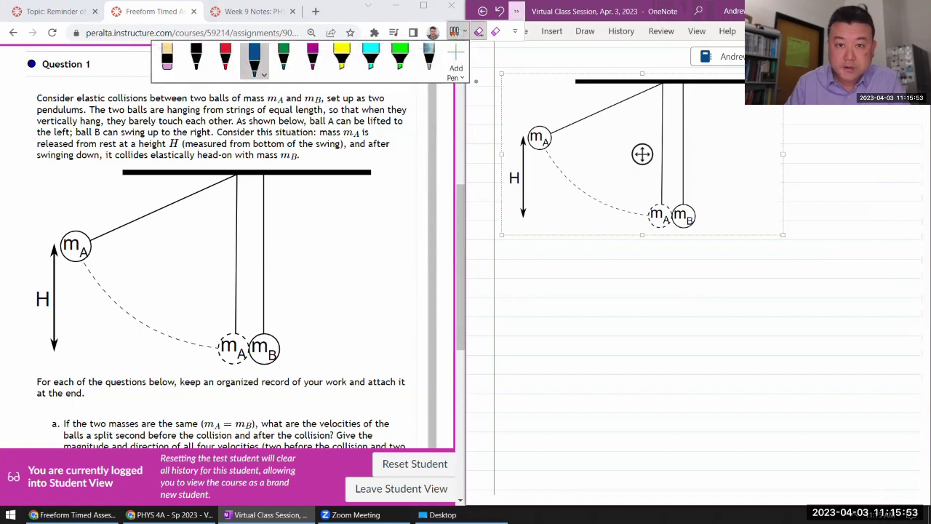
Step: Handwrite the label 'a)' at the page's top left in blue ink
{"action": "left_click", "coordinate": [476, 81]}
{"action": "left_click_drag", "start_coordinate": [497, 87], "coordinate": [497, 96]}
{"action": "left_click_drag", "start_coordinate": [500, 83], "coordinate": [501, 103]}
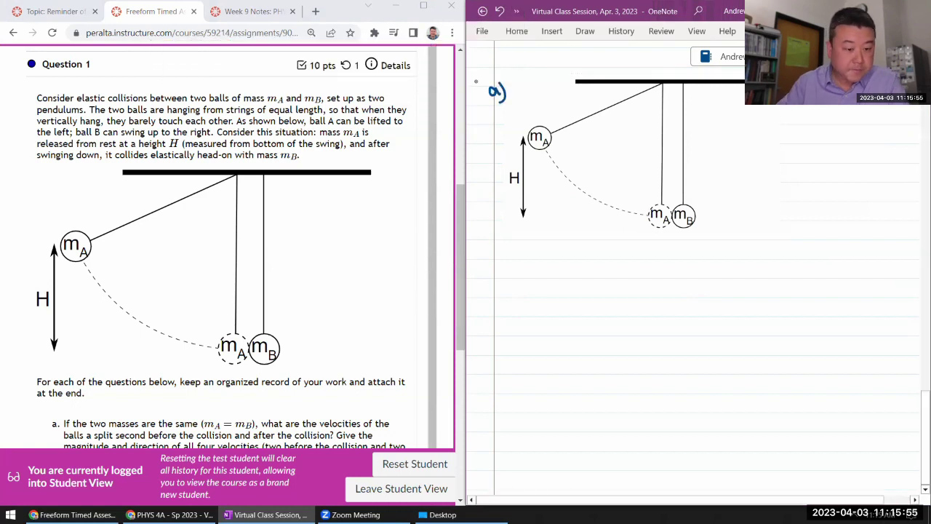
{"action": "scroll", "coordinate": [204, 226], "scroll_direction": "down", "scroll_amount": 1}
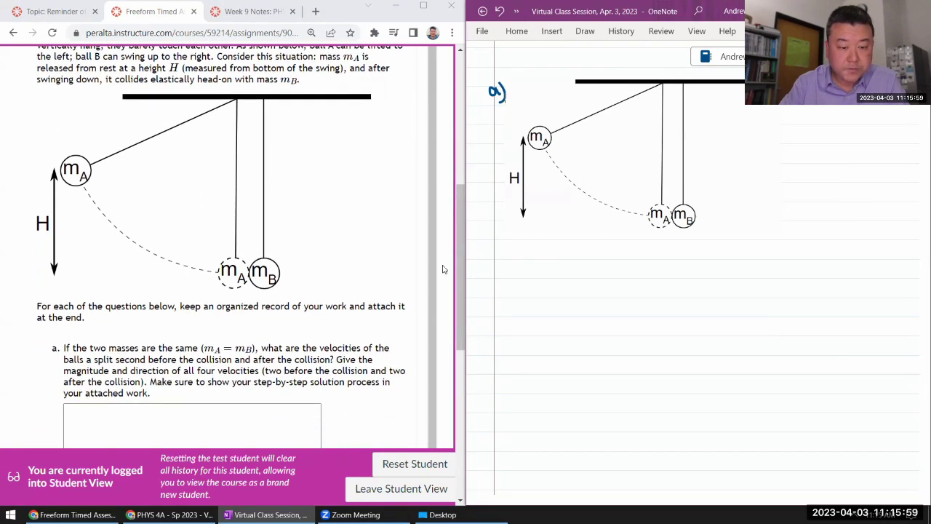
{"action": "scroll", "coordinate": [444, 268], "scroll_direction": "down", "scroll_amount": 2}
{"action": "scroll", "coordinate": [442, 269], "scroll_direction": "down", "scroll_amount": 1}
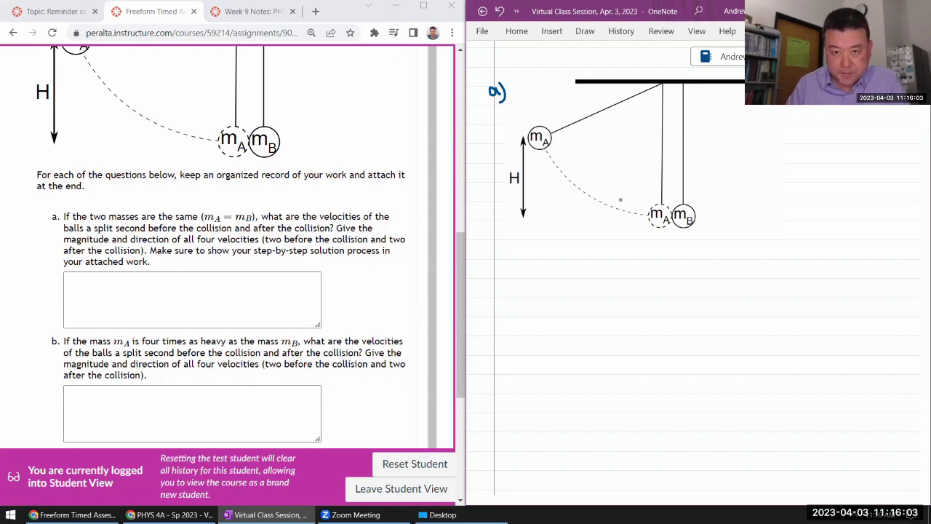
Step: Write 'mA = mB' beneath the pendulum diagram
{"action": "mouse_move", "coordinate": [528, 260]}
{"action": "left_mouse_down"}
{"action": "mouse_move", "coordinate": [541, 246]}
{"action": "mouse_move", "coordinate": [548, 259]}
{"action": "left_mouse_up"}
{"action": "left_click_drag", "start_coordinate": [548, 263], "coordinate": [592, 260]}
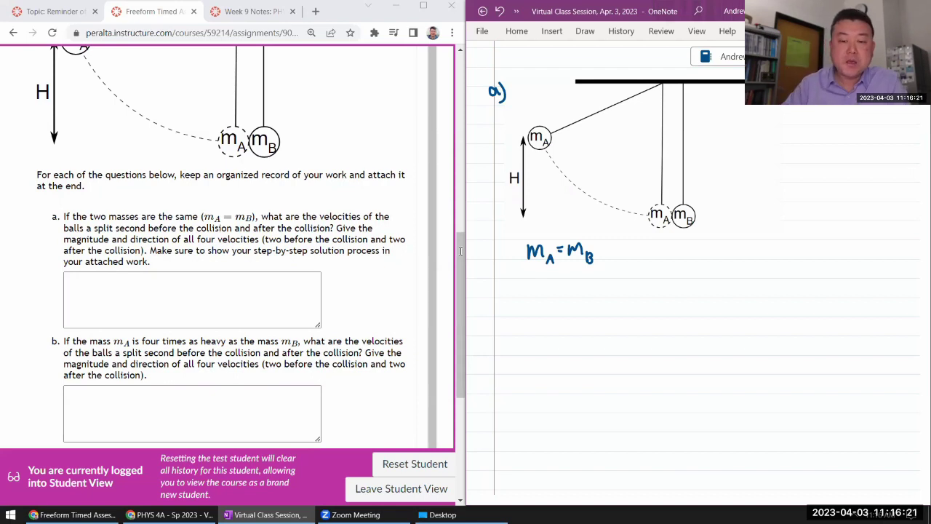
{"action": "left_click", "coordinate": [517, 11]}
{"action": "left_click", "coordinate": [466, 32]}
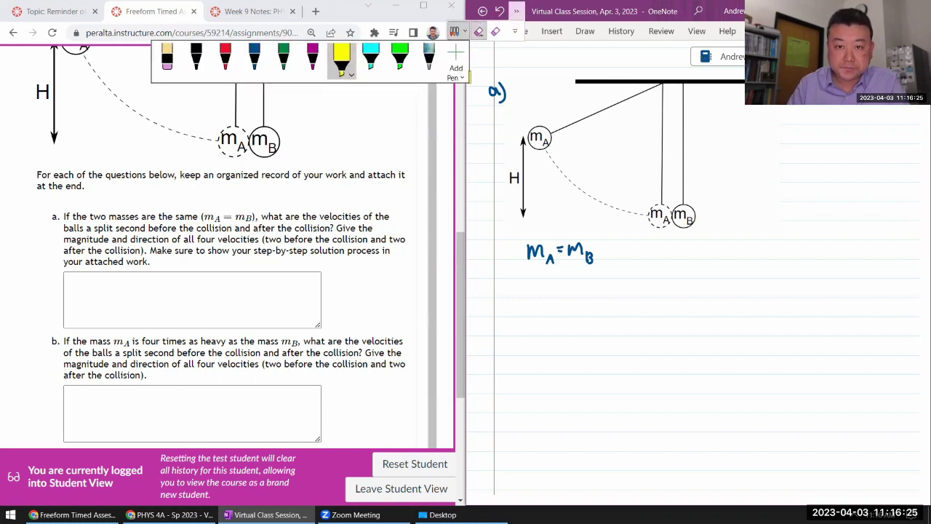
Step: Highlight ball A and its height H in yellow and write 'initial' above it in red
{"action": "left_click", "coordinate": [341, 58]}
{"action": "mouse_move", "coordinate": [545, 105]}
{"action": "left_mouse_down"}
{"action": "mouse_move", "coordinate": [507, 115]}
{"action": "mouse_move", "coordinate": [507, 229]}
{"action": "mouse_move", "coordinate": [523, 234]}
{"action": "mouse_move", "coordinate": [537, 193]}
{"action": "mouse_move", "coordinate": [562, 182]}
{"action": "mouse_move", "coordinate": [546, 105]}
{"action": "left_mouse_up"}
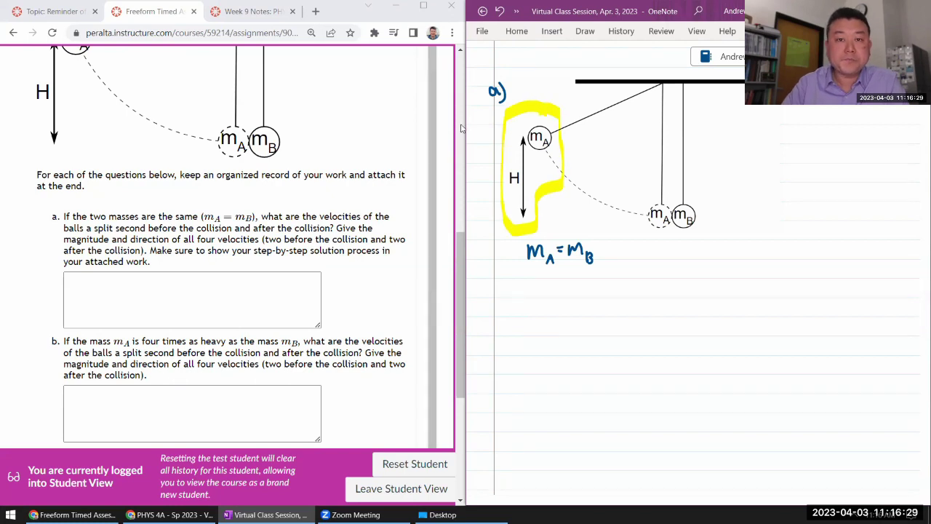
{"action": "left_click", "coordinate": [466, 32]}
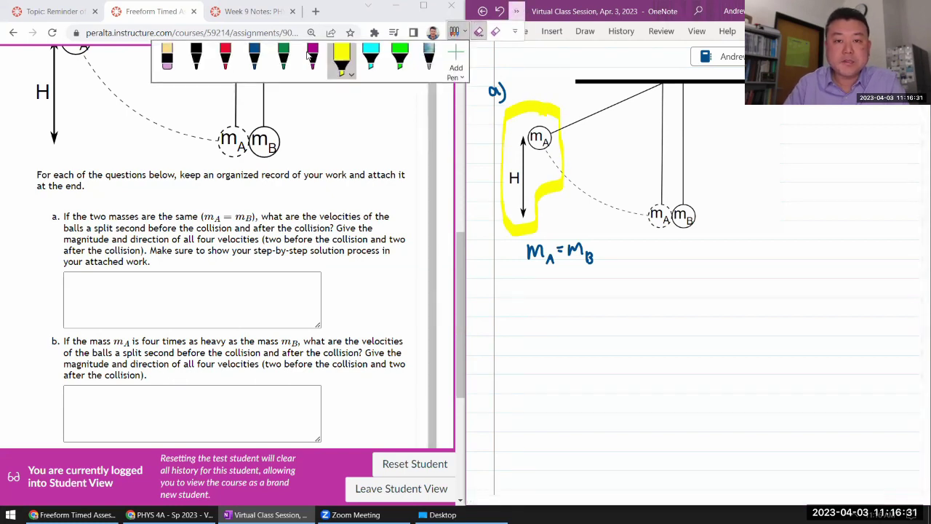
{"action": "left_click", "coordinate": [226, 57]}
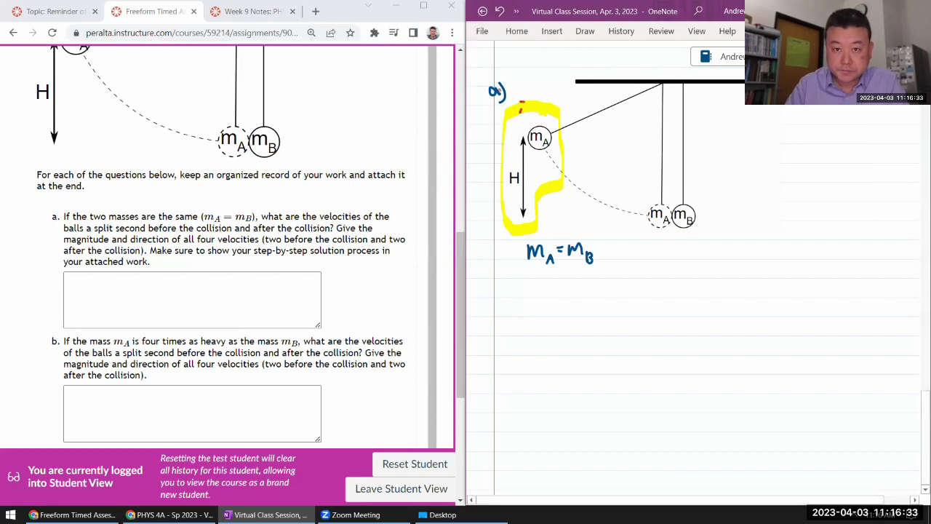
{"action": "left_click_drag", "start_coordinate": [521, 108], "coordinate": [559, 106]}
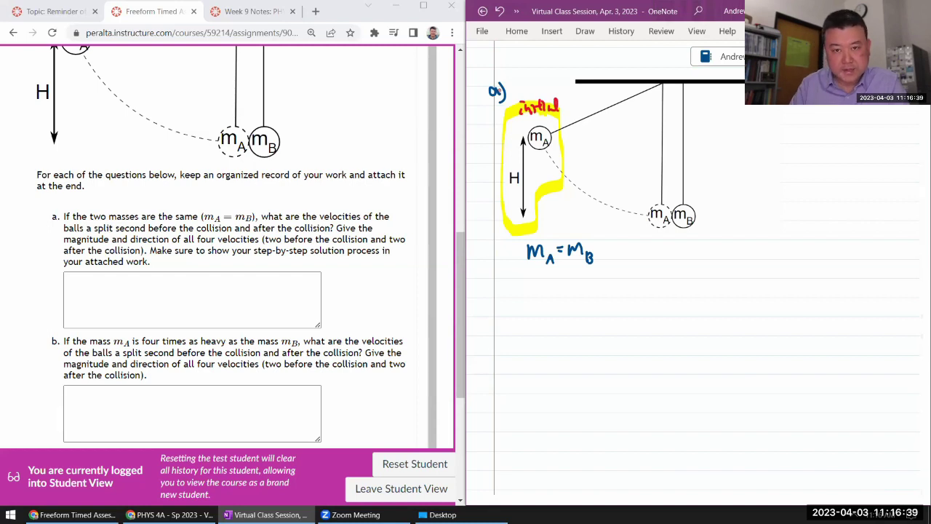
Step: Highlight the colliding mA/mB pair in yellow and write an underlined red 'before' beside it
{"action": "left_click", "coordinate": [516, 12]}
{"action": "left_click", "coordinate": [464, 30]}
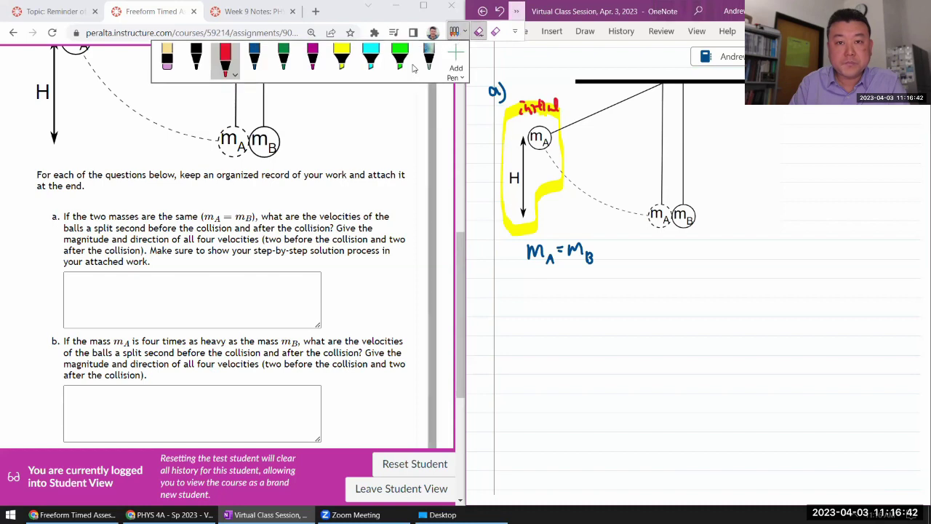
{"action": "left_click", "coordinate": [342, 58]}
{"action": "mouse_move", "coordinate": [670, 185]}
{"action": "left_mouse_down"}
{"action": "mouse_move", "coordinate": [627, 240]}
{"action": "mouse_move", "coordinate": [722, 234]}
{"action": "mouse_move", "coordinate": [719, 188]}
{"action": "mouse_move", "coordinate": [672, 188]}
{"action": "left_mouse_up"}
{"action": "left_click", "coordinate": [517, 12]}
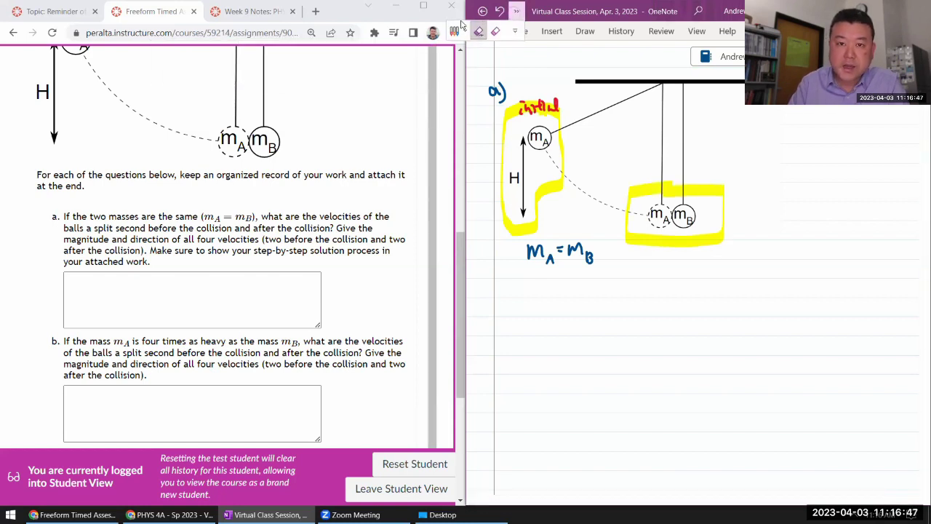
{"action": "left_click", "coordinate": [454, 31]}
{"action": "left_click", "coordinate": [226, 60]}
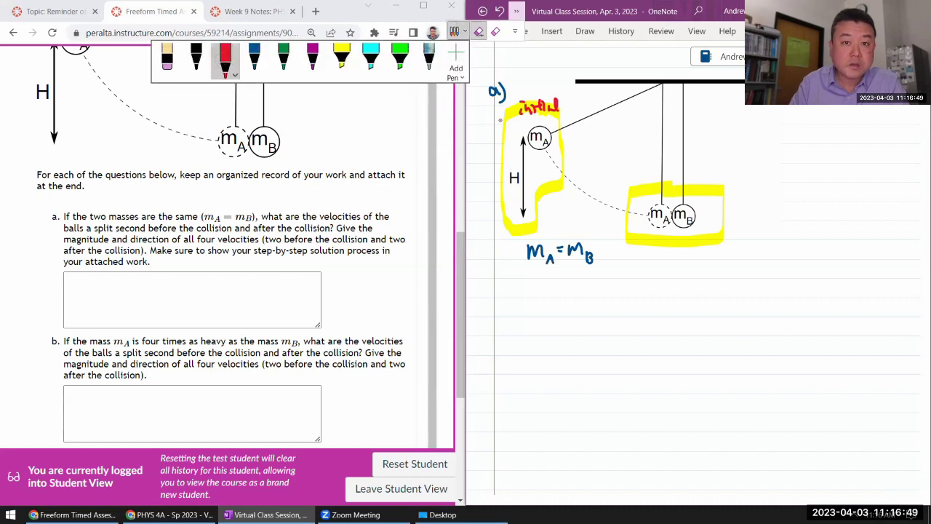
{"action": "left_click_drag", "start_coordinate": [652, 181], "coordinate": [658, 196]}
{"action": "left_click_drag", "start_coordinate": [662, 192], "coordinate": [674, 197]}
{"action": "left_click_drag", "start_coordinate": [671, 187], "coordinate": [686, 192]}
{"action": "mouse_move", "coordinate": [687, 195]}
{"action": "left_mouse_down"}
{"action": "mouse_move", "coordinate": [694, 188]}
{"action": "mouse_move", "coordinate": [703, 193]}
{"action": "mouse_move", "coordinate": [693, 203]}
{"action": "mouse_move", "coordinate": [704, 203]}
{"action": "left_mouse_up"}
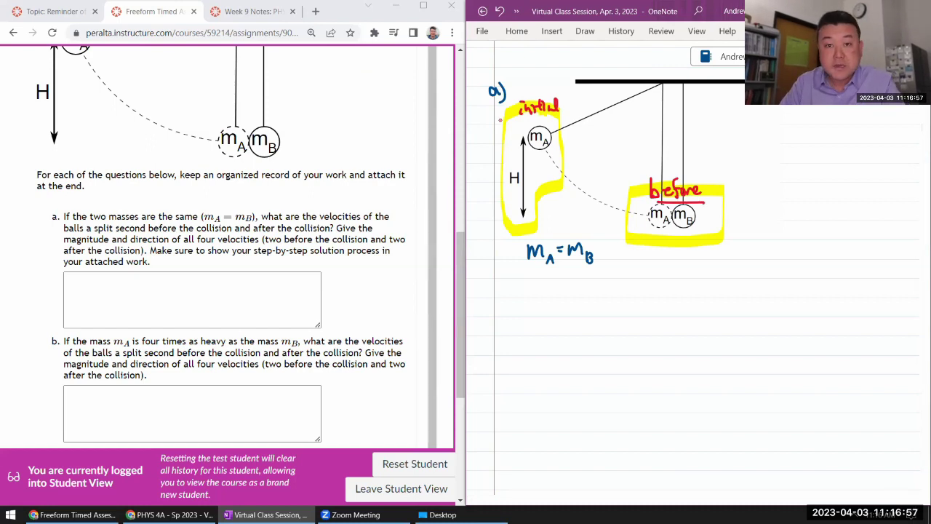
{"action": "mouse_move", "coordinate": [565, 163]}
{"action": "left_mouse_down"}
{"action": "mouse_move", "coordinate": [585, 190]}
{"action": "mouse_move", "coordinate": [616, 207]}
{"action": "left_mouse_up"}
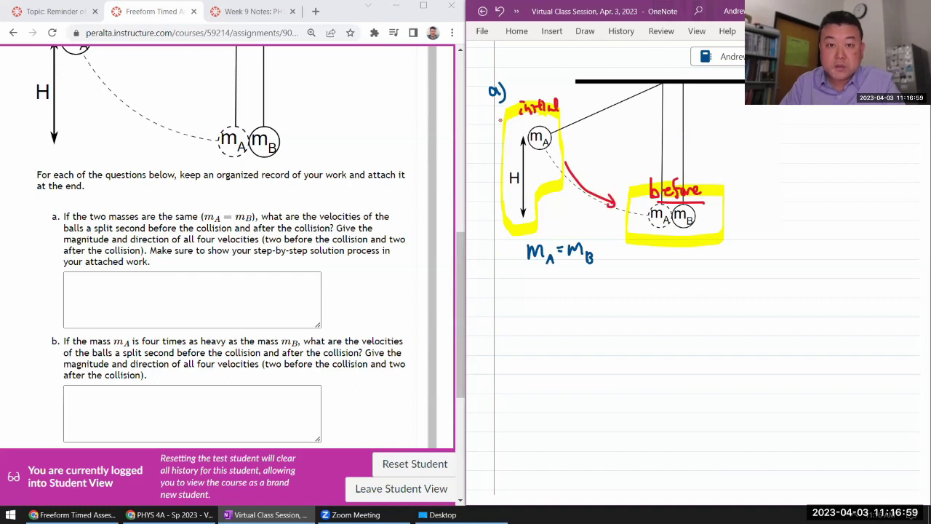
{"action": "mouse_move", "coordinate": [589, 149]}
{"action": "left_mouse_down"}
{"action": "mouse_move", "coordinate": [590, 167]}
{"action": "mouse_move", "coordinate": [629, 155]}
{"action": "left_mouse_up"}
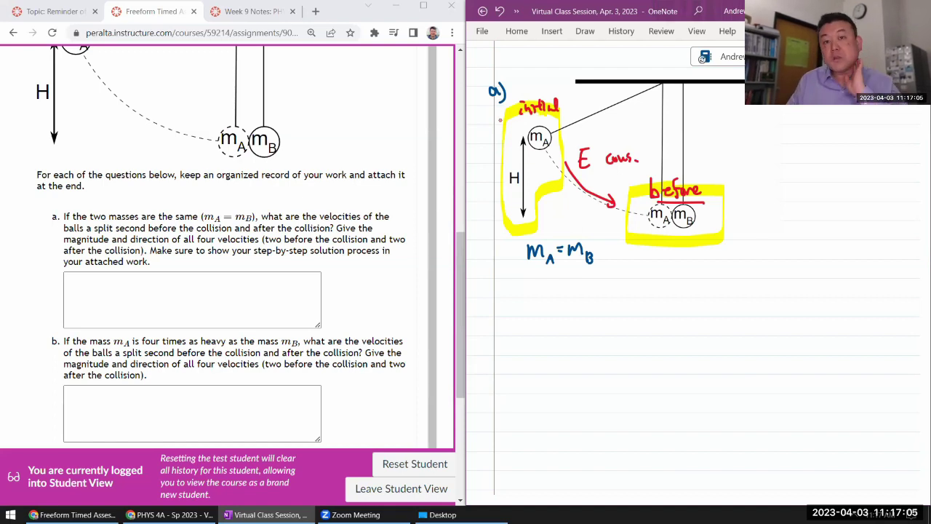
{"action": "mouse_move", "coordinate": [585, 169]}
{"action": "left_mouse_down"}
{"action": "mouse_move", "coordinate": [614, 174]}
{"action": "mouse_move", "coordinate": [611, 191]}
{"action": "mouse_move", "coordinate": [641, 181]}
{"action": "left_mouse_up"}
{"action": "left_click_drag", "start_coordinate": [655, 237], "coordinate": [697, 240]}
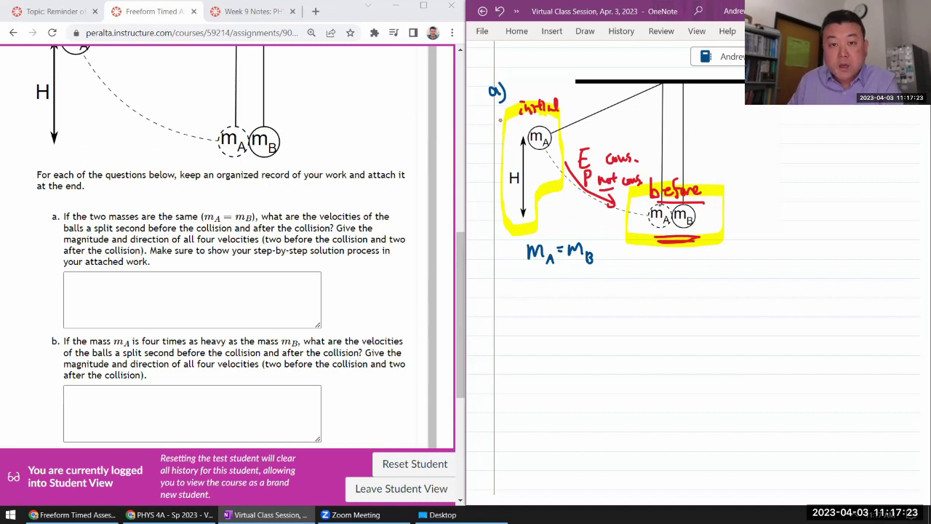
{"action": "mouse_move", "coordinate": [659, 202]}
{"action": "left_mouse_down"}
{"action": "mouse_move", "coordinate": [646, 208]}
{"action": "mouse_move", "coordinate": [652, 231]}
{"action": "mouse_move", "coordinate": [672, 214]}
{"action": "left_mouse_up"}
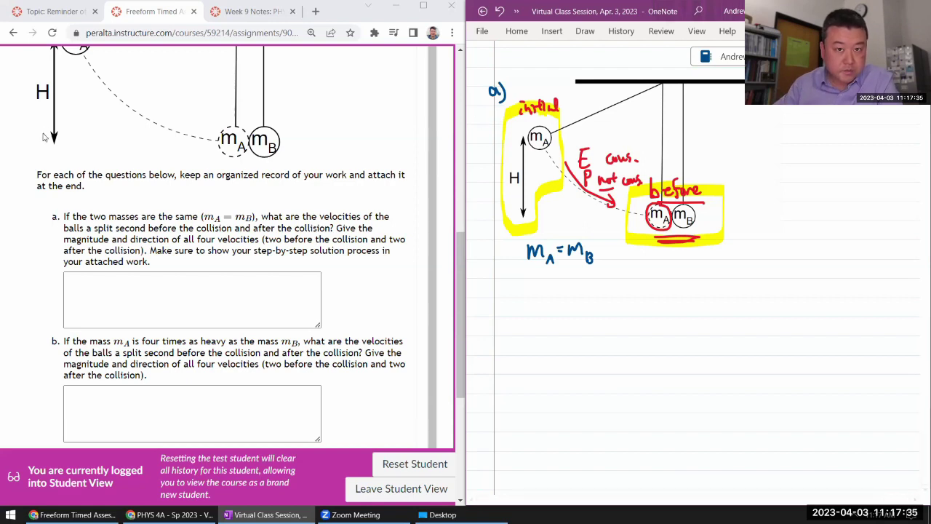
{"action": "left_click_drag", "start_coordinate": [321, 217], "coordinate": [186, 229]}
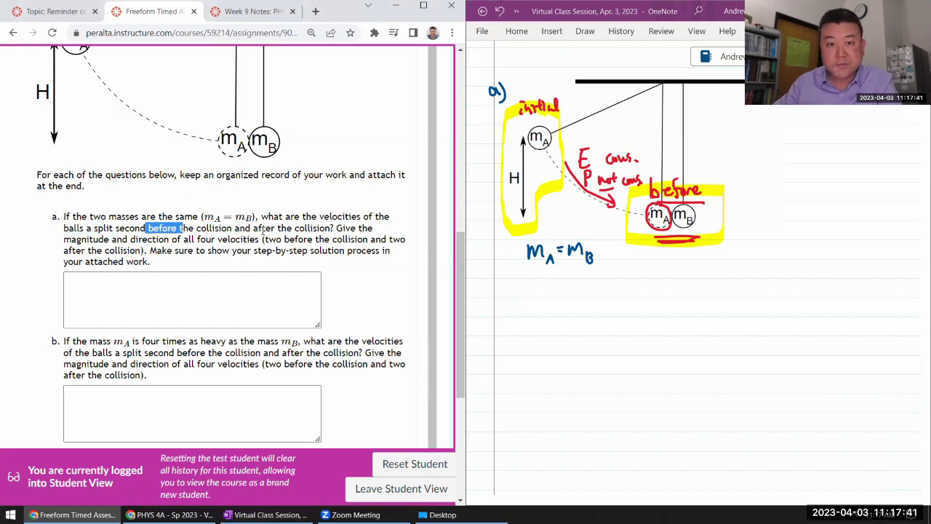
{"action": "left_click_drag", "start_coordinate": [254, 228], "coordinate": [332, 229]}
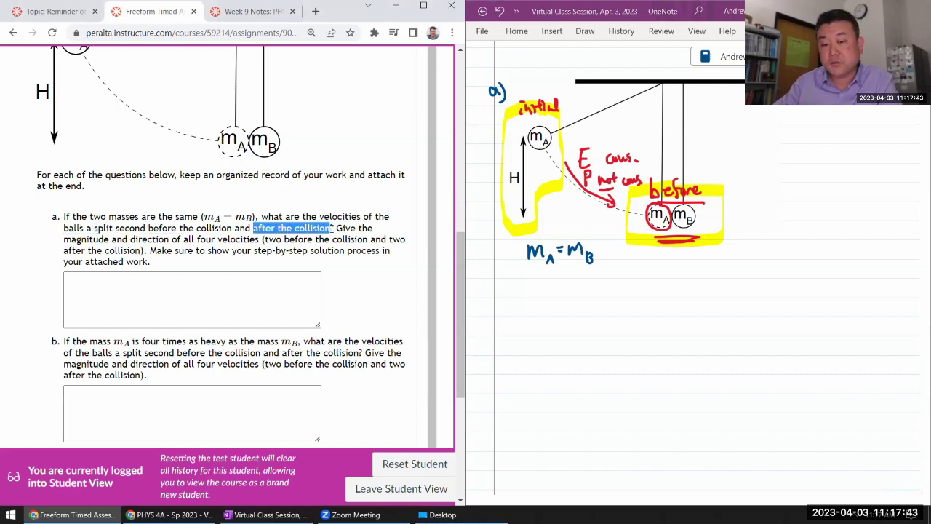
Step: Draw dark green velocity arrows vB and vA for the balls after the collision
{"action": "left_click", "coordinate": [517, 11]}
{"action": "left_click", "coordinate": [456, 32]}
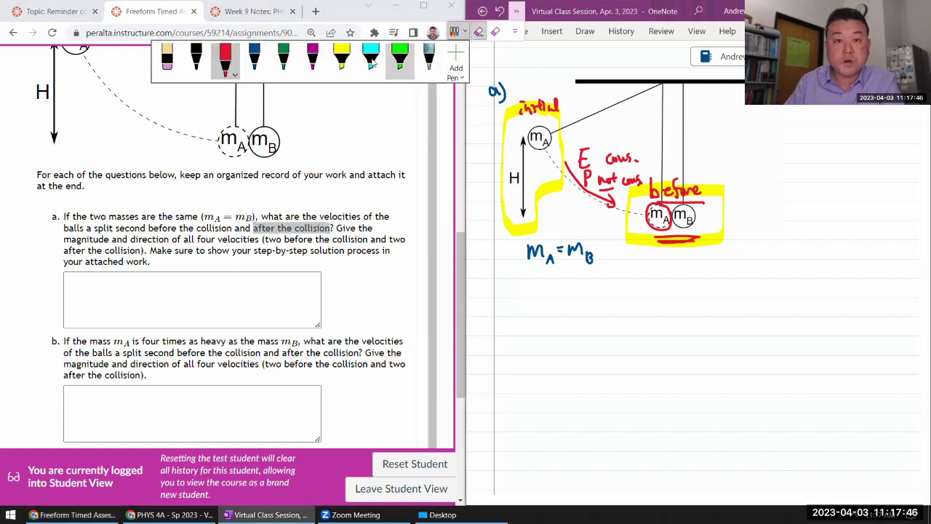
{"action": "left_click", "coordinate": [283, 58]}
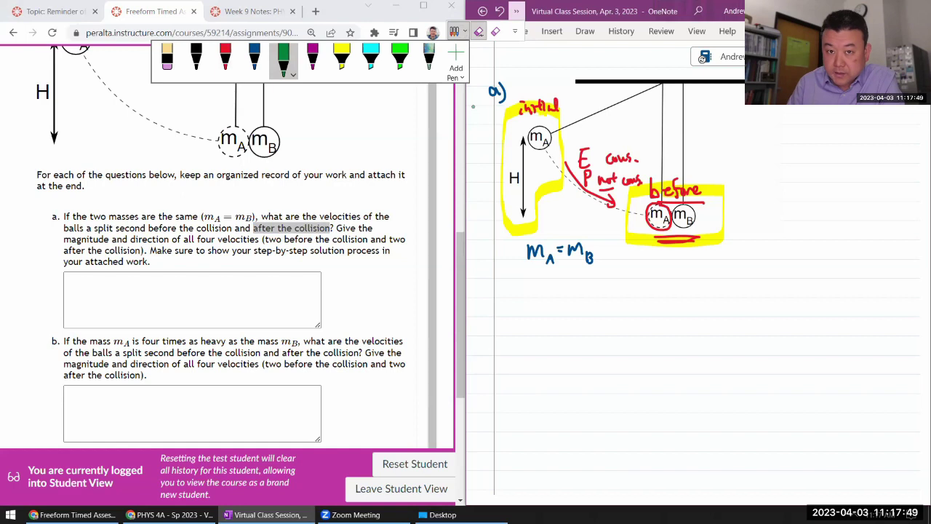
{"action": "left_click", "coordinate": [283, 58]}
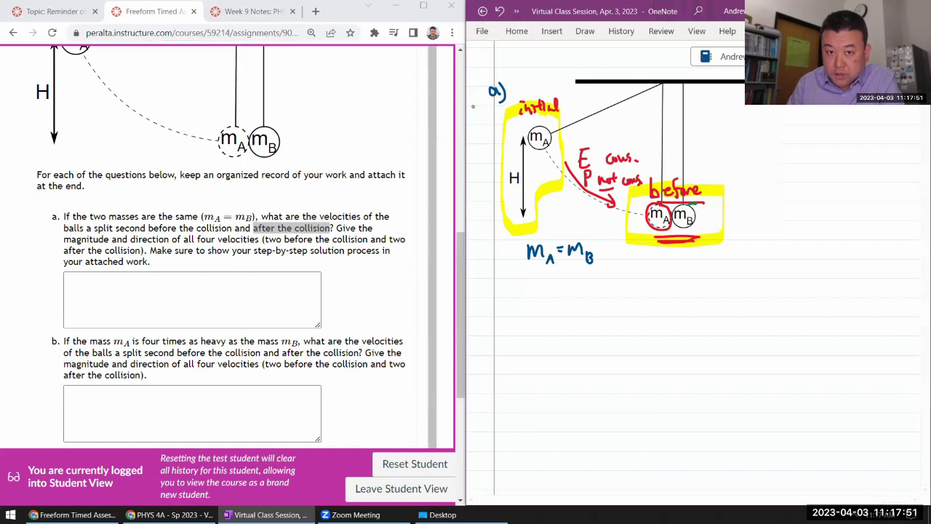
{"action": "mouse_move", "coordinate": [677, 214]}
{"action": "left_mouse_down"}
{"action": "mouse_move", "coordinate": [696, 224]}
{"action": "mouse_move", "coordinate": [699, 209]}
{"action": "mouse_move", "coordinate": [738, 216]}
{"action": "mouse_move", "coordinate": [733, 250]}
{"action": "left_mouse_up"}
{"action": "mouse_move", "coordinate": [667, 231]}
{"action": "left_mouse_down"}
{"action": "mouse_move", "coordinate": [692, 232]}
{"action": "mouse_move", "coordinate": [691, 263]}
{"action": "left_mouse_up"}
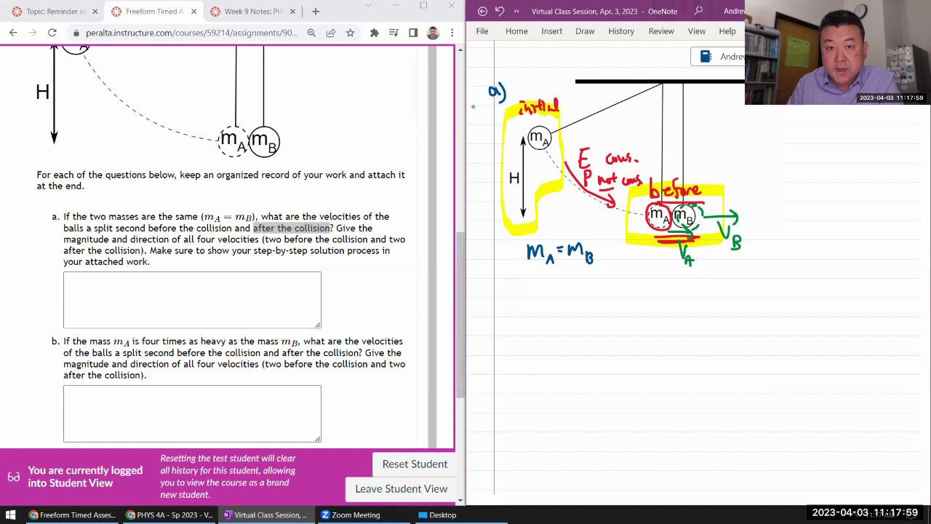
Step: Loop the after-collision arrows with the bright green highlighter
{"action": "left_click", "coordinate": [516, 11]}
{"action": "left_click", "coordinate": [457, 31]}
{"action": "left_click", "coordinate": [399, 55]}
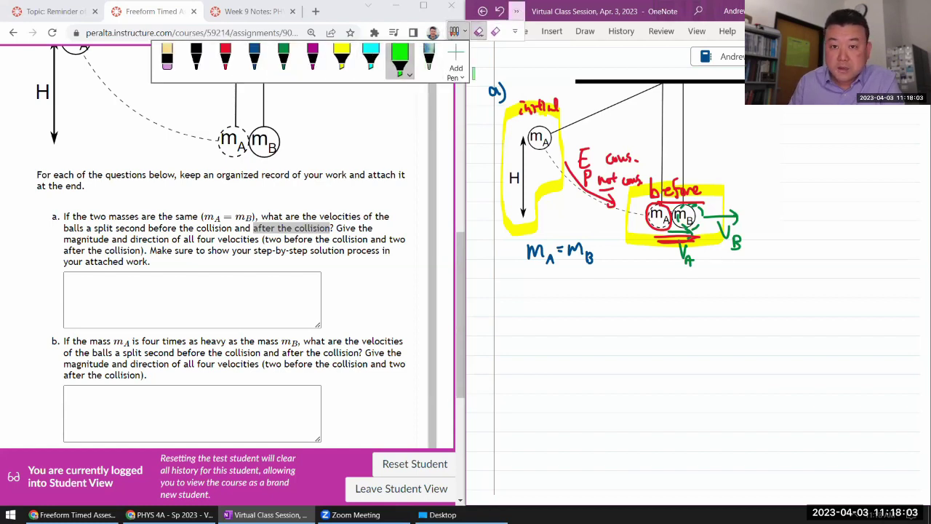
{"action": "mouse_move", "coordinate": [731, 194]}
{"action": "left_mouse_down"}
{"action": "mouse_move", "coordinate": [667, 201]}
{"action": "mouse_move", "coordinate": [649, 248]}
{"action": "mouse_move", "coordinate": [666, 278]}
{"action": "mouse_move", "coordinate": [750, 269]}
{"action": "mouse_move", "coordinate": [759, 211]}
{"action": "mouse_move", "coordinate": [732, 195]}
{"action": "left_mouse_up"}
Step: Write the label 'After' in dark green below the green loop
{"action": "left_click", "coordinate": [517, 11]}
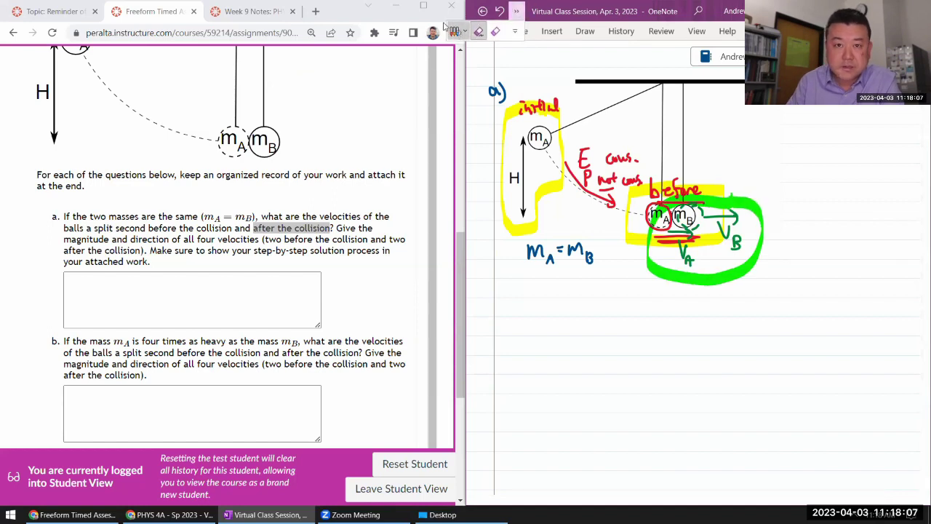
{"action": "left_click", "coordinate": [457, 31]}
{"action": "left_click", "coordinate": [283, 55]}
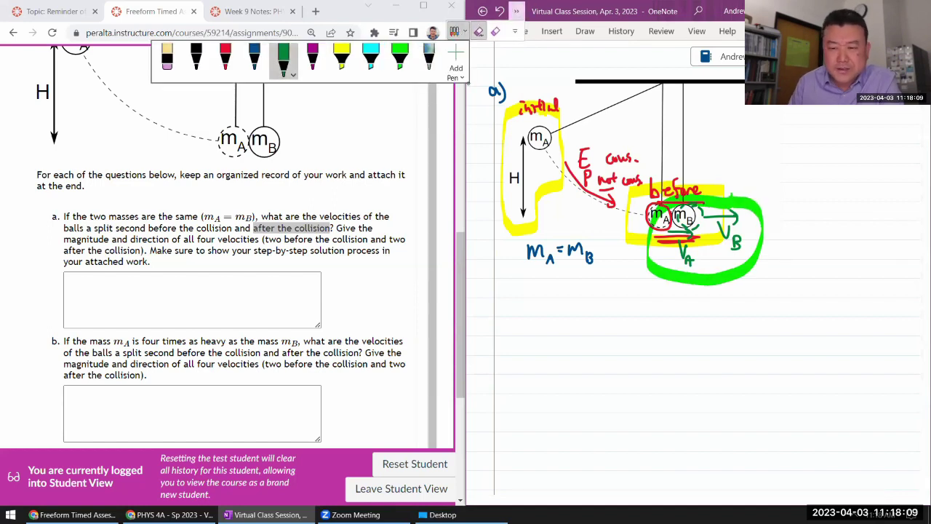
{"action": "left_click_drag", "start_coordinate": [703, 281], "coordinate": [727, 281]}
{"action": "left_click_drag", "start_coordinate": [729, 277], "coordinate": [738, 281]}
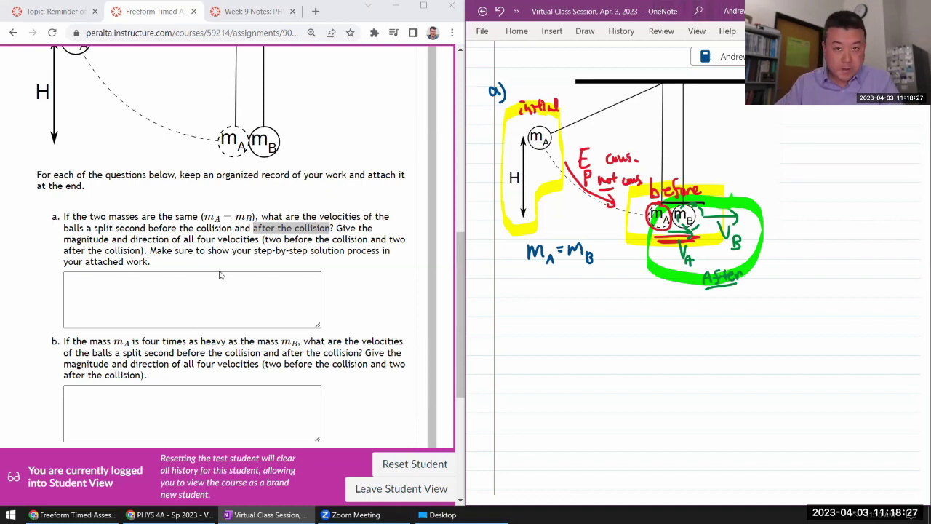
{"action": "scroll", "coordinate": [460, 271], "scroll_direction": "down", "scroll_amount": 1}
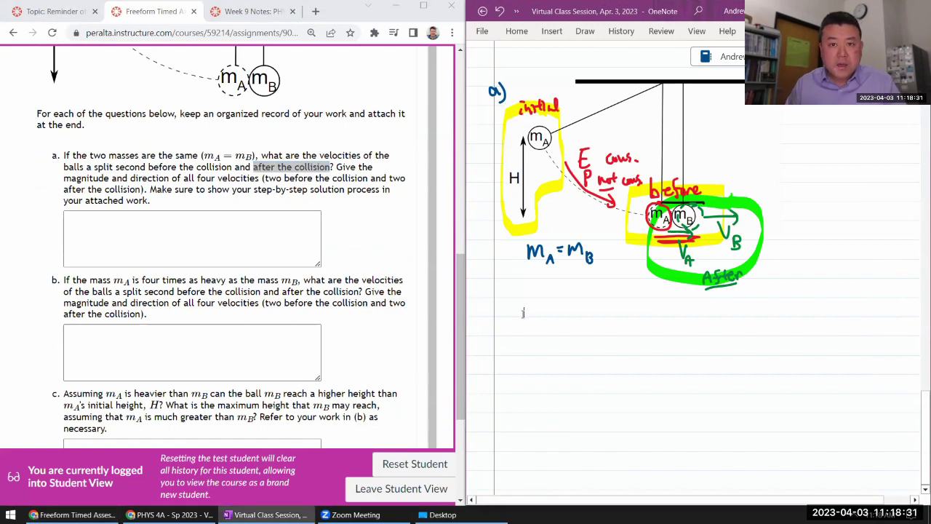
Step: Write step (i) '"initial" ⇒ "before", TE cons.' in black ink and underline it
{"action": "scroll", "coordinate": [575, 294], "scroll_direction": "down", "scroll_amount": 1}
{"action": "scroll", "coordinate": [575, 295], "scroll_direction": "down", "scroll_amount": 2}
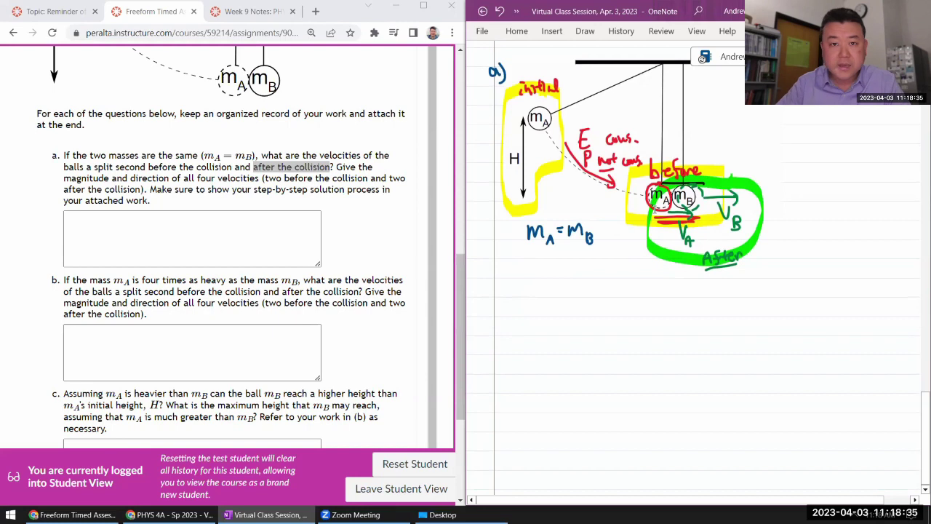
{"action": "left_click", "coordinate": [516, 11]}
{"action": "left_click", "coordinate": [464, 31]}
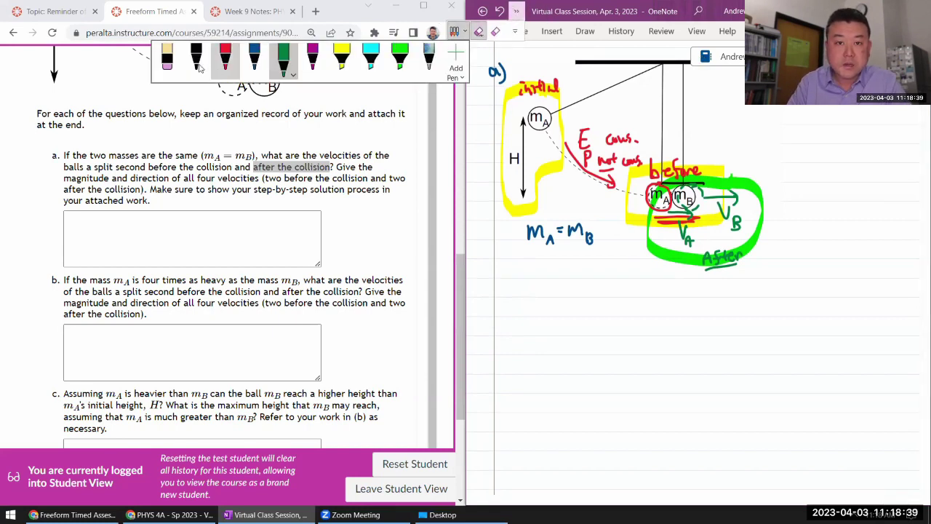
{"action": "left_click", "coordinate": [196, 59]}
{"action": "mouse_move", "coordinate": [507, 281]}
{"action": "left_mouse_down"}
{"action": "mouse_move", "coordinate": [501, 298]}
{"action": "mouse_move", "coordinate": [531, 282]}
{"action": "mouse_move", "coordinate": [555, 295]}
{"action": "mouse_move", "coordinate": [585, 295]}
{"action": "mouse_move", "coordinate": [589, 279]}
{"action": "left_mouse_up"}
{"action": "left_click_drag", "start_coordinate": [594, 273], "coordinate": [608, 288]}
{"action": "left_click_drag", "start_coordinate": [596, 293], "coordinate": [610, 293]}
{"action": "mouse_move", "coordinate": [604, 281]}
{"action": "left_mouse_down"}
{"action": "mouse_move", "coordinate": [604, 294]}
{"action": "mouse_move", "coordinate": [654, 298]}
{"action": "left_mouse_up"}
{"action": "left_click_drag", "start_coordinate": [657, 288], "coordinate": [678, 279]}
{"action": "left_click_drag", "start_coordinate": [683, 271], "coordinate": [682, 280]}
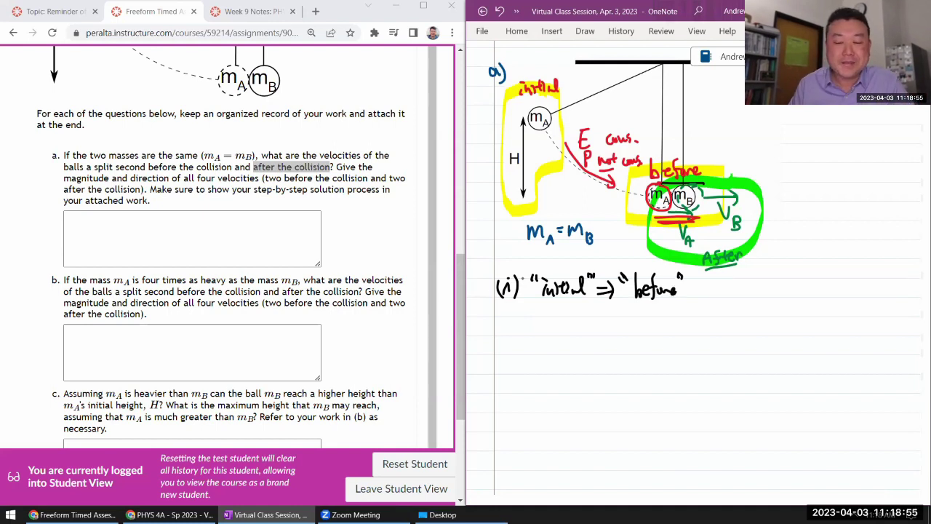
{"action": "mouse_move", "coordinate": [712, 283]}
{"action": "left_mouse_down"}
{"action": "mouse_move", "coordinate": [724, 283]}
{"action": "mouse_move", "coordinate": [718, 297]}
{"action": "left_mouse_up"}
{"action": "left_click_drag", "start_coordinate": [725, 284], "coordinate": [736, 291]}
{"action": "mouse_move", "coordinate": [766, 284]}
{"action": "left_mouse_down"}
{"action": "mouse_move", "coordinate": [756, 292]}
{"action": "mouse_move", "coordinate": [770, 291]}
{"action": "left_mouse_up"}
{"action": "left_click_drag", "start_coordinate": [773, 293], "coordinate": [782, 293]}
{"action": "left_click", "coordinate": [792, 293]}
{"action": "left_click_drag", "start_coordinate": [540, 306], "coordinate": [798, 301]}
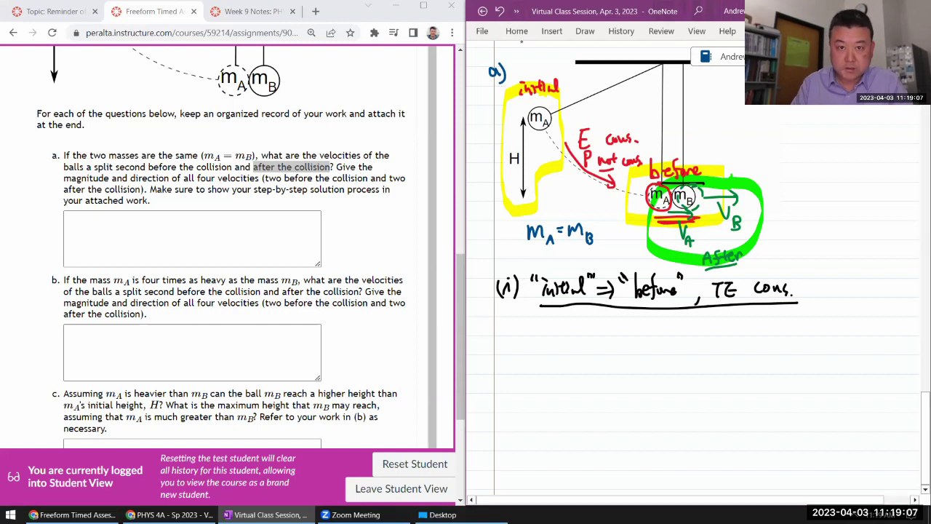
Step: Draw a dashed level line at the swing's bottom and label it y = 0
{"action": "left_click_drag", "start_coordinate": [524, 199], "coordinate": [530, 199]}
{"action": "left_click_drag", "start_coordinate": [538, 198], "coordinate": [547, 197]}
{"action": "left_click_drag", "start_coordinate": [553, 196], "coordinate": [577, 197]}
{"action": "left_click_drag", "start_coordinate": [582, 196], "coordinate": [591, 196]}
{"action": "left_click_drag", "start_coordinate": [598, 196], "coordinate": [609, 195]}
{"action": "left_click_drag", "start_coordinate": [615, 195], "coordinate": [624, 195]}
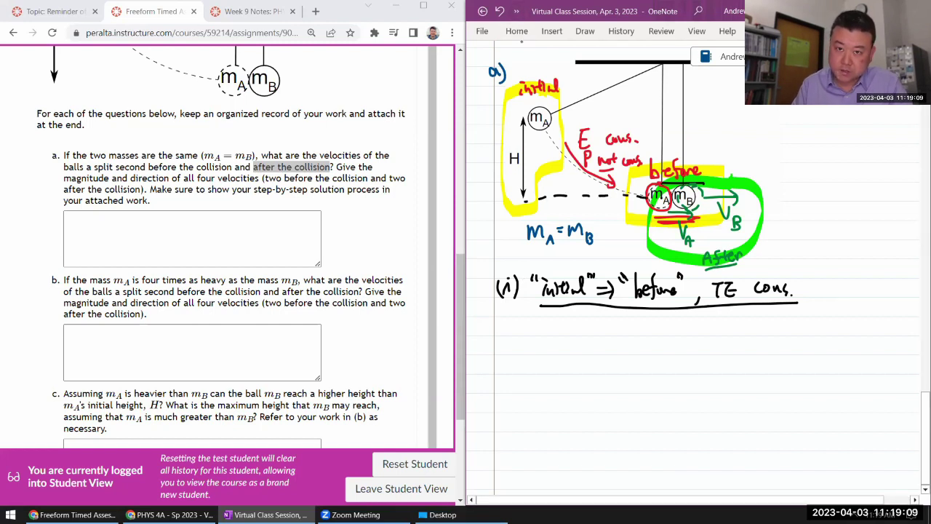
{"action": "left_click_drag", "start_coordinate": [495, 199], "coordinate": [499, 206]}
{"action": "left_click_drag", "start_coordinate": [504, 198], "coordinate": [497, 220]}
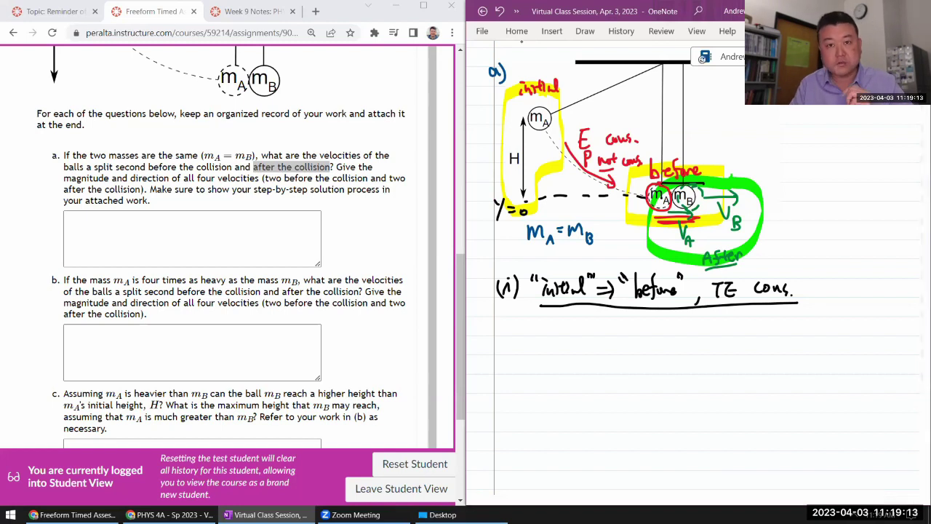
Step: Begin the energy equation with mA·g·H + 0
{"action": "mouse_move", "coordinate": [546, 347]}
{"action": "left_mouse_down"}
{"action": "mouse_move", "coordinate": [587, 357]}
{"action": "mouse_move", "coordinate": [596, 341]}
{"action": "left_mouse_up"}
{"action": "mouse_move", "coordinate": [603, 330]}
{"action": "left_mouse_down"}
{"action": "mouse_move", "coordinate": [602, 348]}
{"action": "mouse_move", "coordinate": [610, 339]}
{"action": "left_mouse_up"}
{"action": "mouse_move", "coordinate": [610, 331]}
{"action": "left_mouse_down"}
{"action": "mouse_move", "coordinate": [610, 347]}
{"action": "mouse_move", "coordinate": [632, 338]}
{"action": "left_mouse_up"}
{"action": "mouse_move", "coordinate": [627, 329]}
{"action": "left_mouse_down"}
{"action": "mouse_move", "coordinate": [627, 345]}
{"action": "mouse_move", "coordinate": [643, 330]}
{"action": "left_mouse_up"}
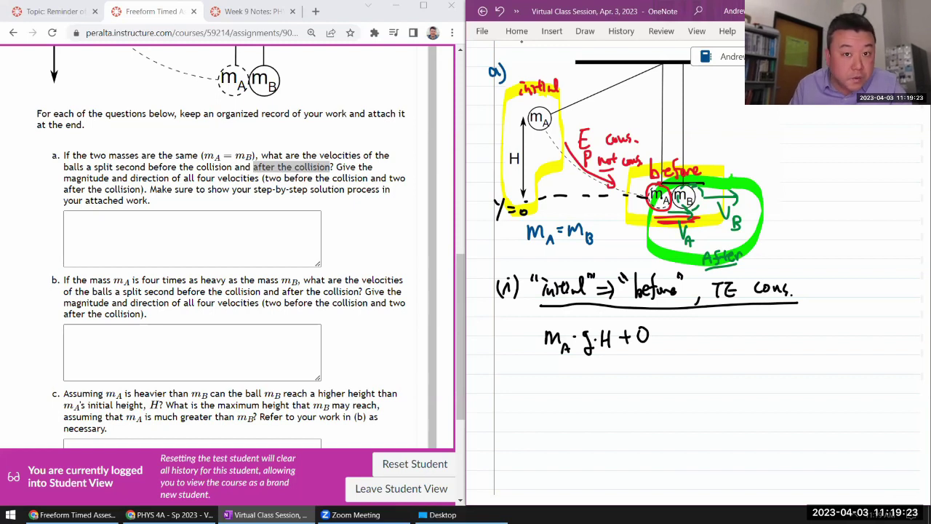
Step: Check that the ball is released from rest, then add '= 0' to the equation
{"action": "scroll", "coordinate": [407, 229], "scroll_direction": "up", "scroll_amount": 4}
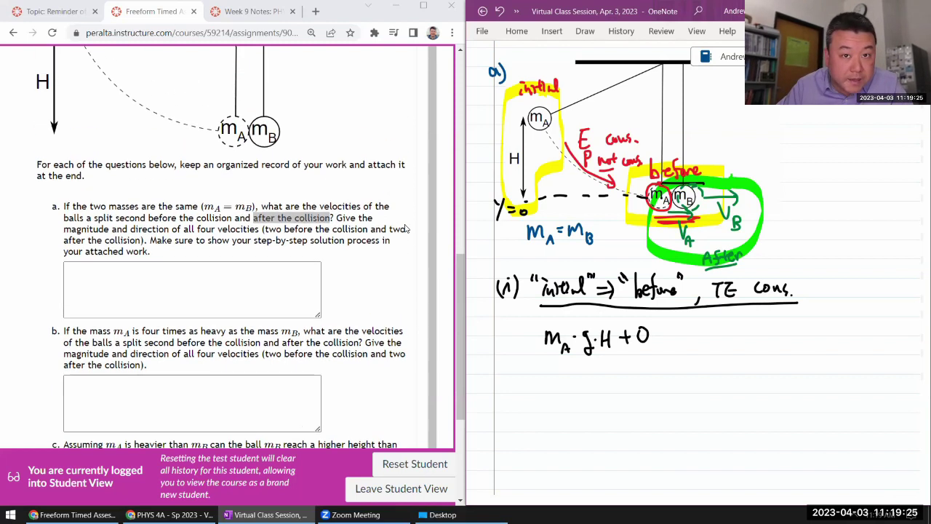
{"action": "scroll", "coordinate": [368, 139], "scroll_direction": "up", "scroll_amount": 1}
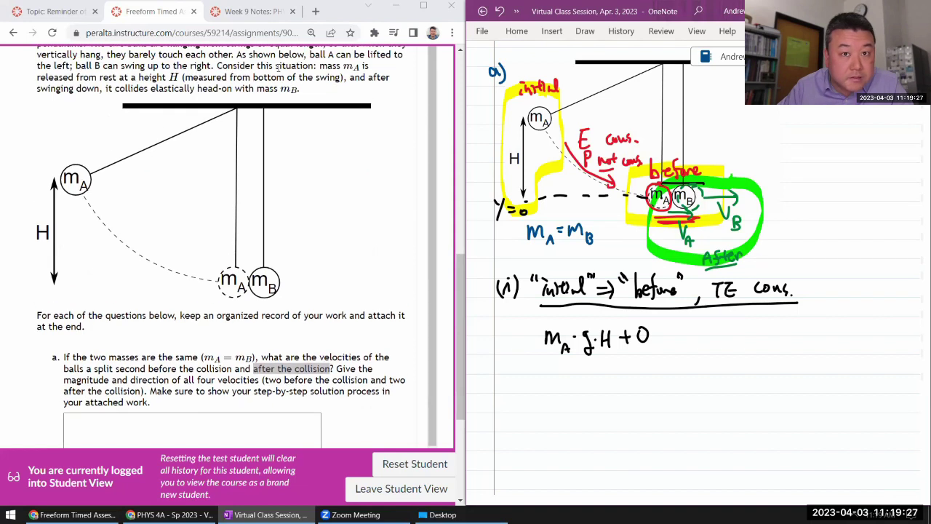
{"action": "double_click", "coordinate": [117, 78]}
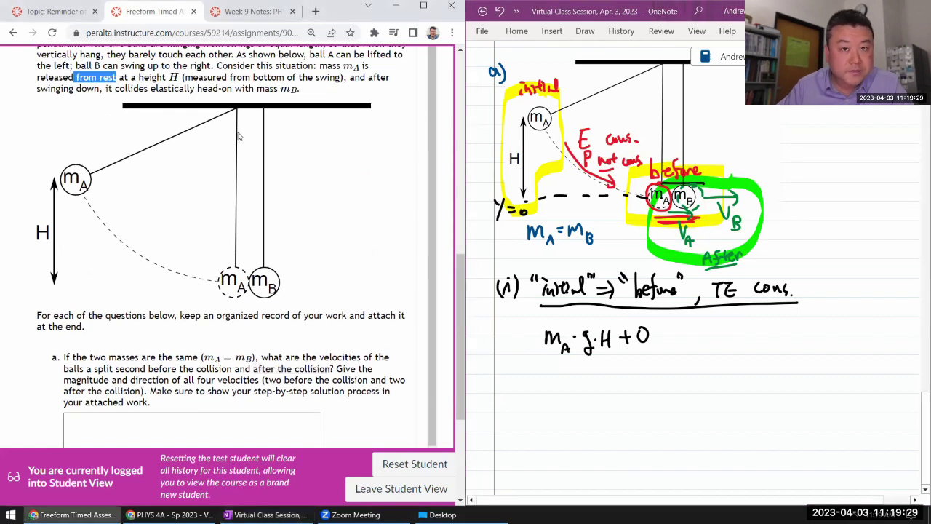
{"action": "left_click", "coordinate": [372, 135]}
{"action": "scroll", "coordinate": [388, 160], "scroll_direction": "down", "scroll_amount": 1}
{"action": "scroll", "coordinate": [388, 160], "scroll_direction": "down", "scroll_amount": 2}
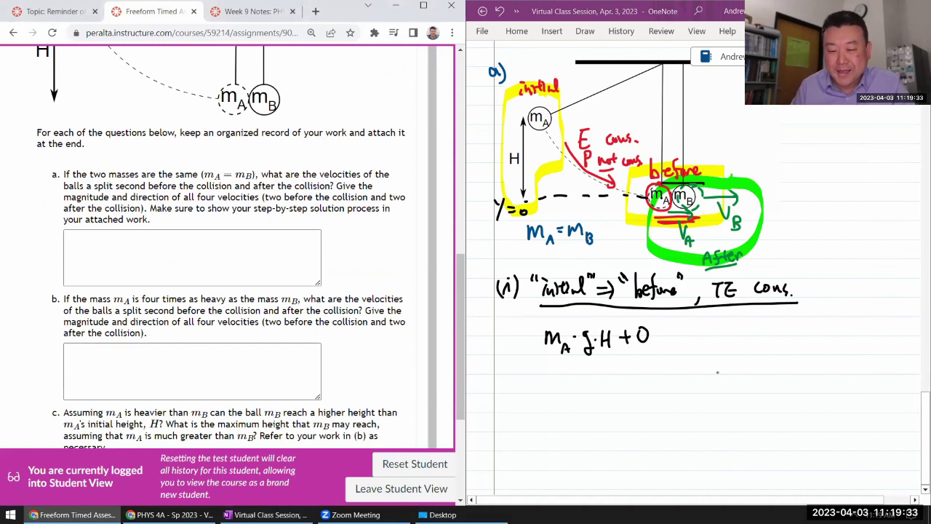
{"action": "left_click_drag", "start_coordinate": [658, 334], "coordinate": [668, 333]}
{"action": "left_click_drag", "start_coordinate": [658, 339], "coordinate": [668, 339]}
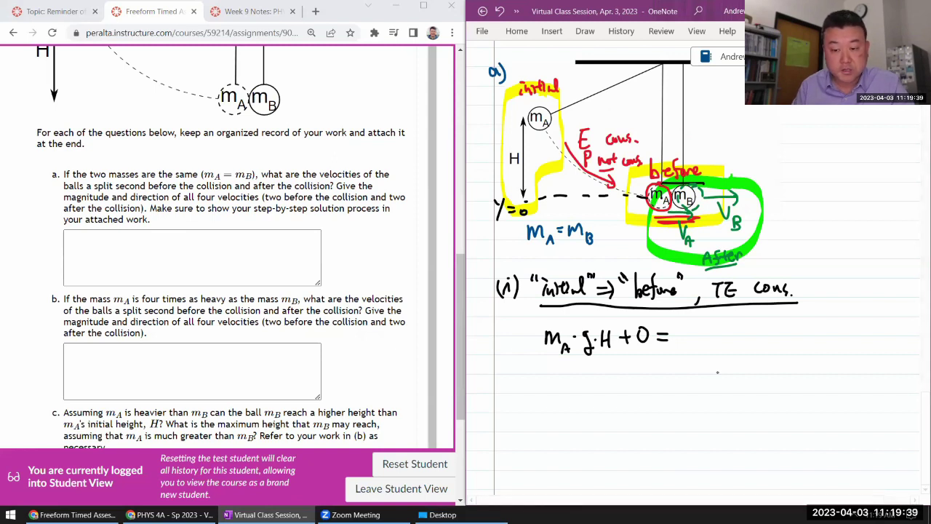
{"action": "left_click_drag", "start_coordinate": [690, 327], "coordinate": [688, 328]}
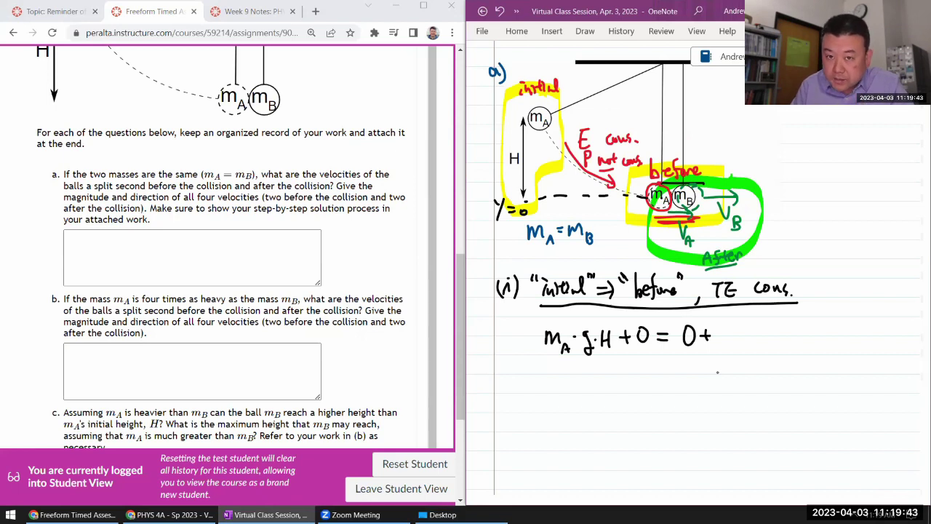
{"action": "left_click", "coordinate": [516, 11]}
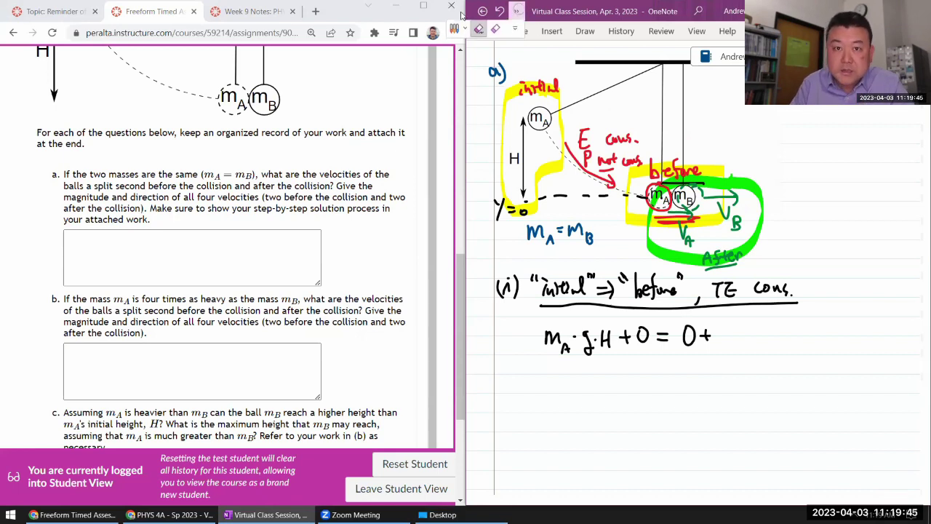
{"action": "left_click", "coordinate": [458, 31]}
Step: Mark the before-collision speed V0 in red and add the term ½mA·V0² in black
{"action": "left_click", "coordinate": [225, 59]}
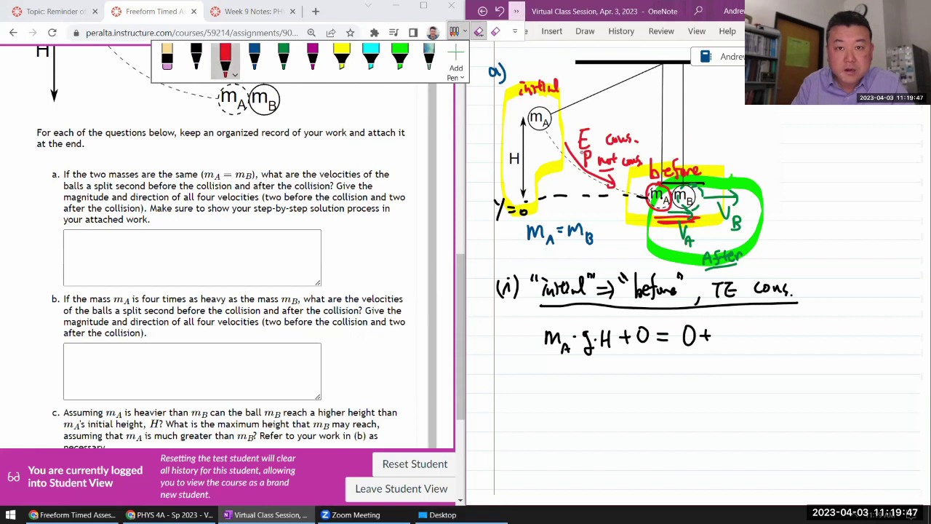
{"action": "mouse_move", "coordinate": [697, 194]}
{"action": "left_mouse_down"}
{"action": "mouse_move", "coordinate": [727, 193]}
{"action": "mouse_move", "coordinate": [713, 139]}
{"action": "mouse_move", "coordinate": [727, 132]}
{"action": "mouse_move", "coordinate": [734, 150]}
{"action": "left_mouse_up"}
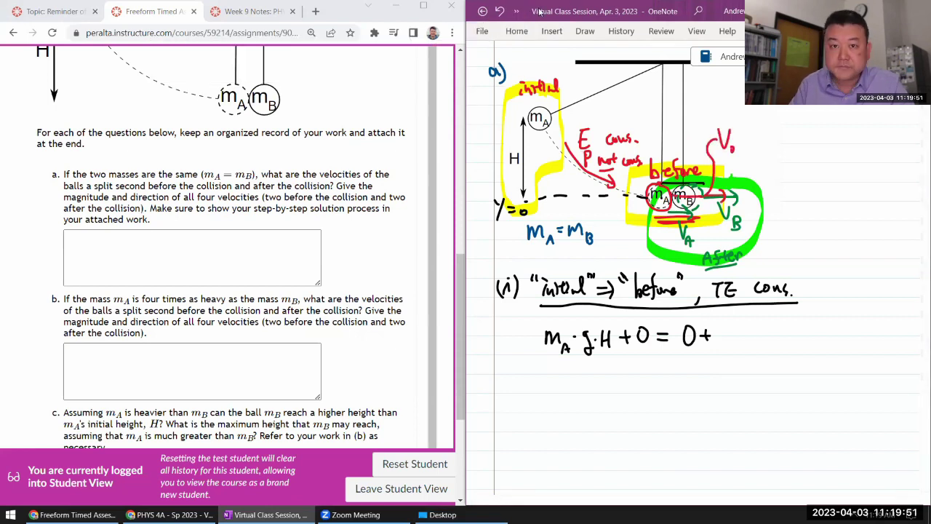
{"action": "left_click", "coordinate": [516, 11]}
{"action": "left_click", "coordinate": [458, 31]}
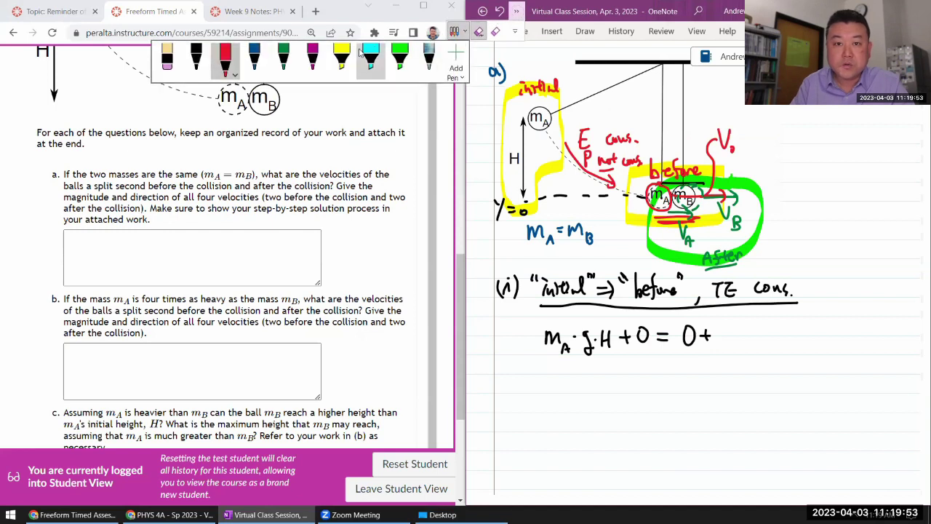
{"action": "left_click", "coordinate": [196, 57]}
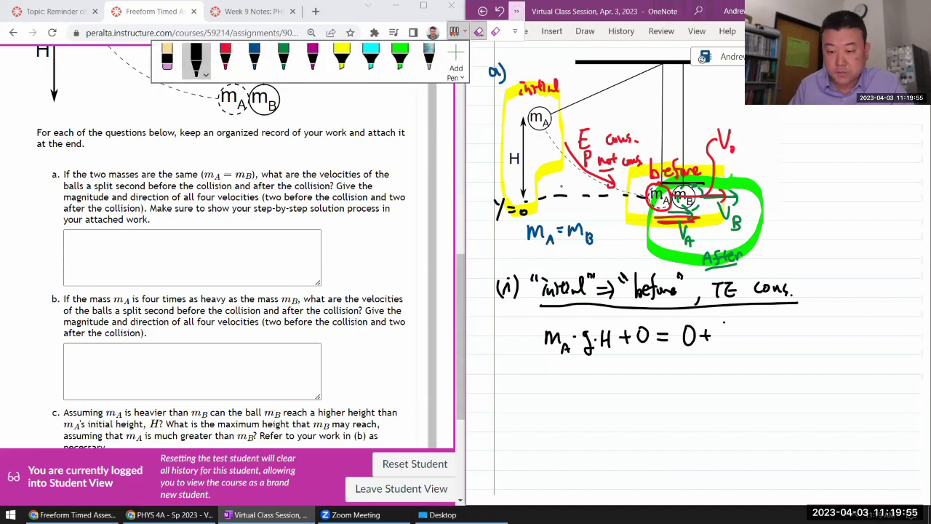
{"action": "left_click_drag", "start_coordinate": [726, 332], "coordinate": [729, 343]}
{"action": "mouse_move", "coordinate": [720, 350]}
{"action": "left_mouse_down"}
{"action": "mouse_move", "coordinate": [737, 350]}
{"action": "mouse_move", "coordinate": [741, 364]}
{"action": "left_mouse_up"}
{"action": "left_click_drag", "start_coordinate": [742, 336], "coordinate": [768, 353]}
{"action": "left_click_drag", "start_coordinate": [768, 354], "coordinate": [787, 332]}
{"action": "left_click", "coordinate": [775, 346]}
{"action": "left_click_drag", "start_coordinate": [790, 347], "coordinate": [791, 350]}
{"action": "left_click_drag", "start_coordinate": [792, 316], "coordinate": [800, 324]}
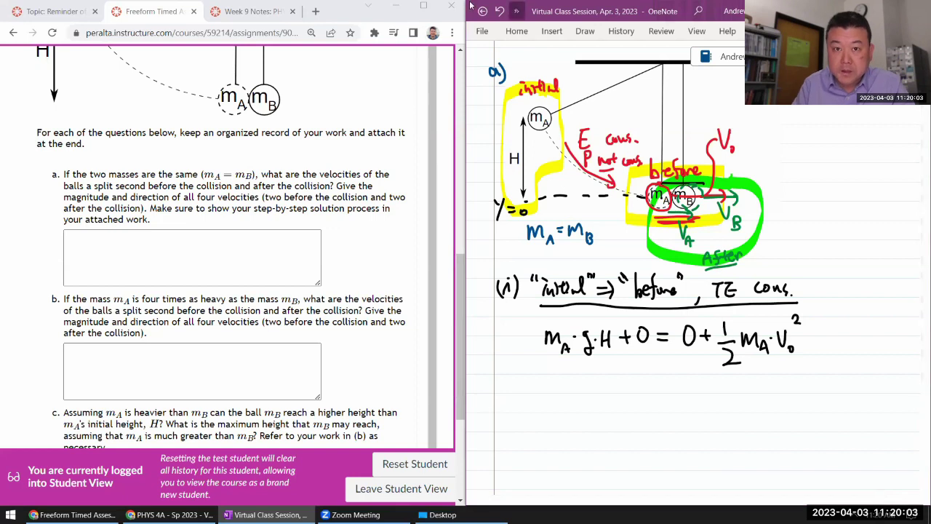
Step: Cross out mA on both sides of the energy equation in red
{"action": "left_click", "coordinate": [454, 30]}
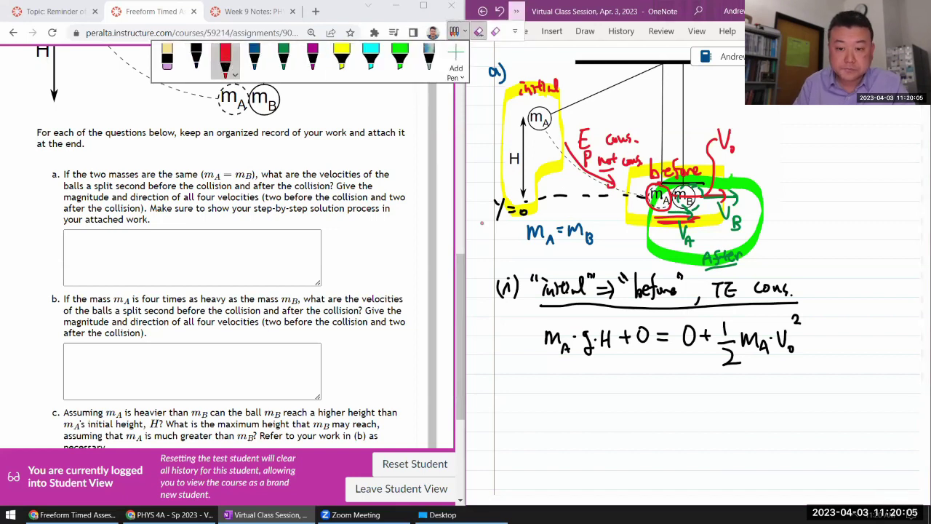
{"action": "left_click", "coordinate": [225, 58]}
{"action": "left_click_drag", "start_coordinate": [562, 331], "coordinate": [548, 359]}
{"action": "left_click_drag", "start_coordinate": [761, 329], "coordinate": [748, 354]}
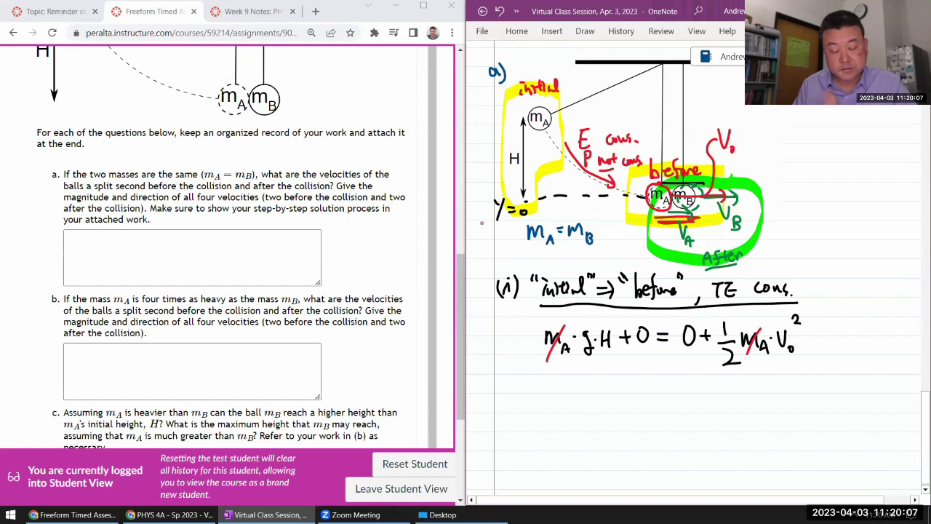
Step: Write the result V₀ = √(2·gH) in red and underline it
{"action": "mouse_move", "coordinate": [553, 366]}
{"action": "left_mouse_down"}
{"action": "mouse_move", "coordinate": [535, 391]}
{"action": "mouse_move", "coordinate": [559, 394]}
{"action": "left_mouse_up"}
{"action": "mouse_move", "coordinate": [552, 387]}
{"action": "left_mouse_down"}
{"action": "mouse_move", "coordinate": [558, 401]}
{"action": "mouse_move", "coordinate": [581, 385]}
{"action": "left_mouse_up"}
{"action": "left_click_drag", "start_coordinate": [582, 400], "coordinate": [598, 392]}
{"action": "left_click_drag", "start_coordinate": [588, 397], "coordinate": [598, 397]}
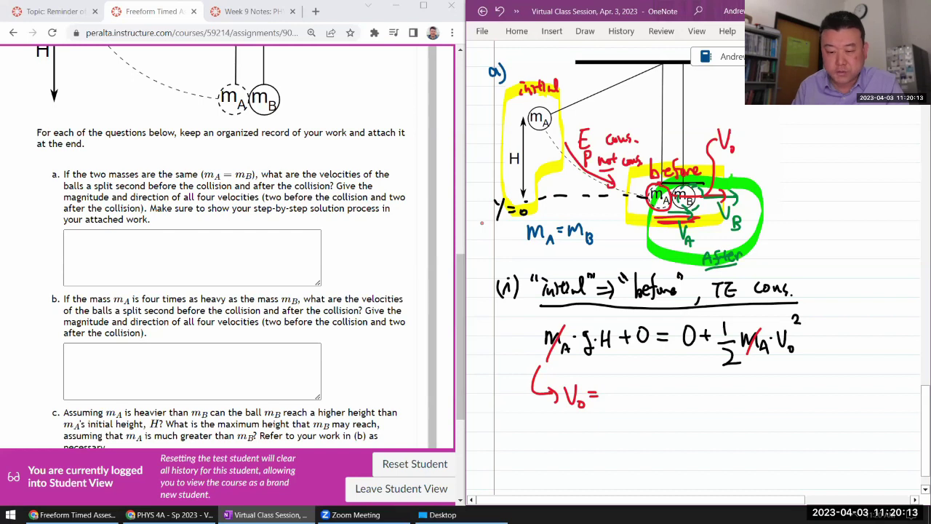
{"action": "mouse_move", "coordinate": [601, 398]}
{"action": "left_mouse_down"}
{"action": "mouse_move", "coordinate": [616, 378]}
{"action": "mouse_move", "coordinate": [631, 409]}
{"action": "mouse_move", "coordinate": [655, 412]}
{"action": "left_mouse_up"}
{"action": "left_click", "coordinate": [637, 399]}
{"action": "mouse_move", "coordinate": [615, 377]}
{"action": "left_mouse_down"}
{"action": "mouse_move", "coordinate": [670, 374]}
{"action": "mouse_move", "coordinate": [670, 387]}
{"action": "left_mouse_up"}
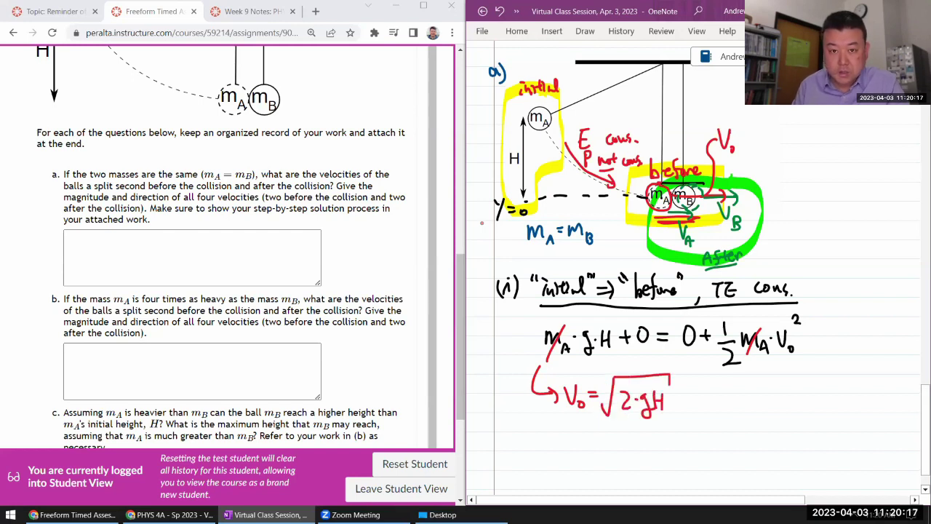
{"action": "left_click_drag", "start_coordinate": [572, 423], "coordinate": [665, 426]}
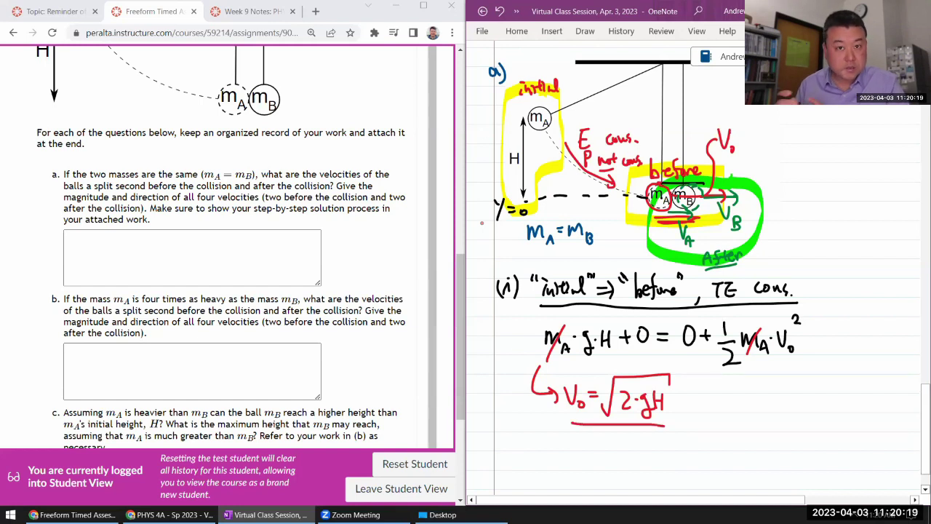
{"action": "scroll", "coordinate": [694, 277], "scroll_direction": "down", "scroll_amount": 2}
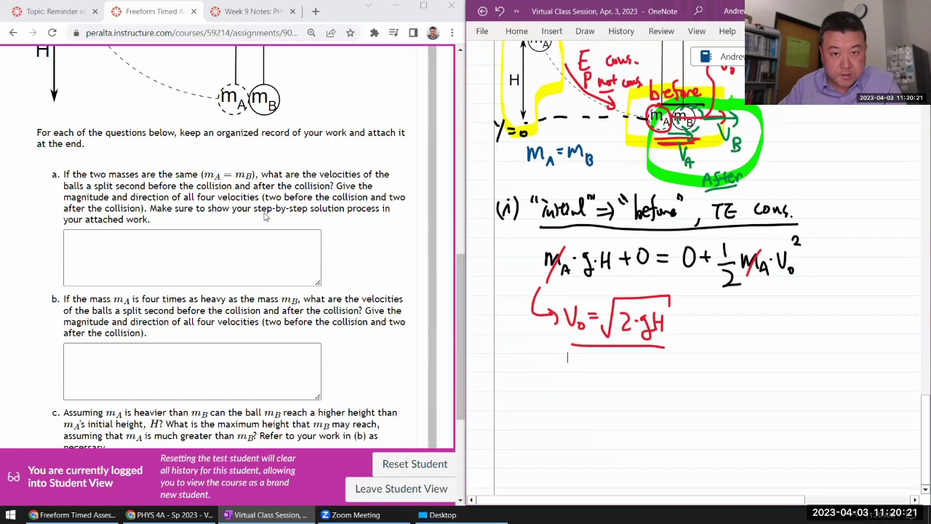
Step: Type part a's answer: just before the collision ball A moves right at v0 = sqrt(2*g*H)
{"action": "left_click", "coordinate": [155, 260]}
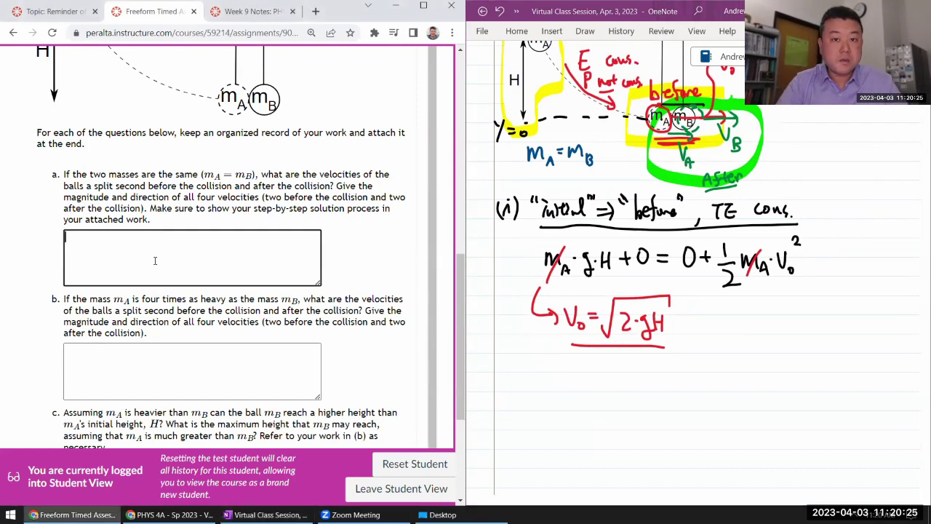
{"action": "type", "text": "A split second"}
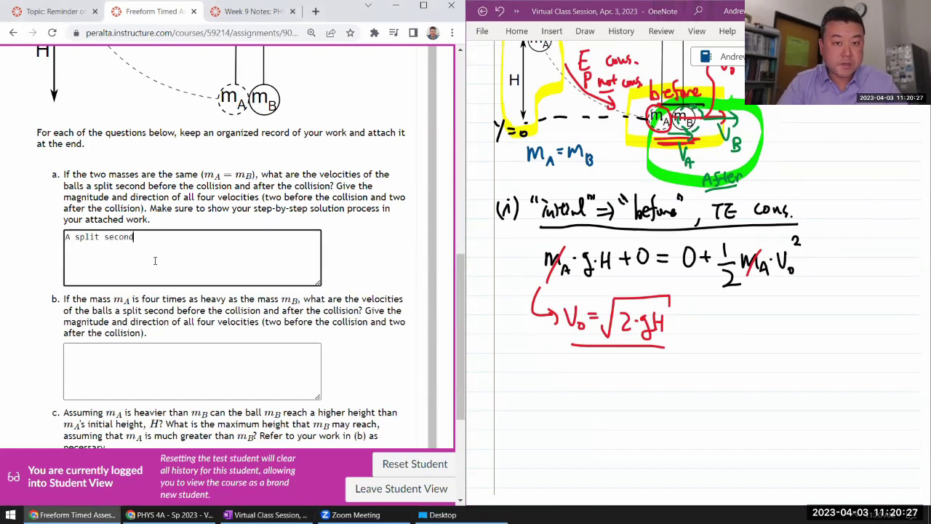
{"action": "type", "text": " before the collision, "}
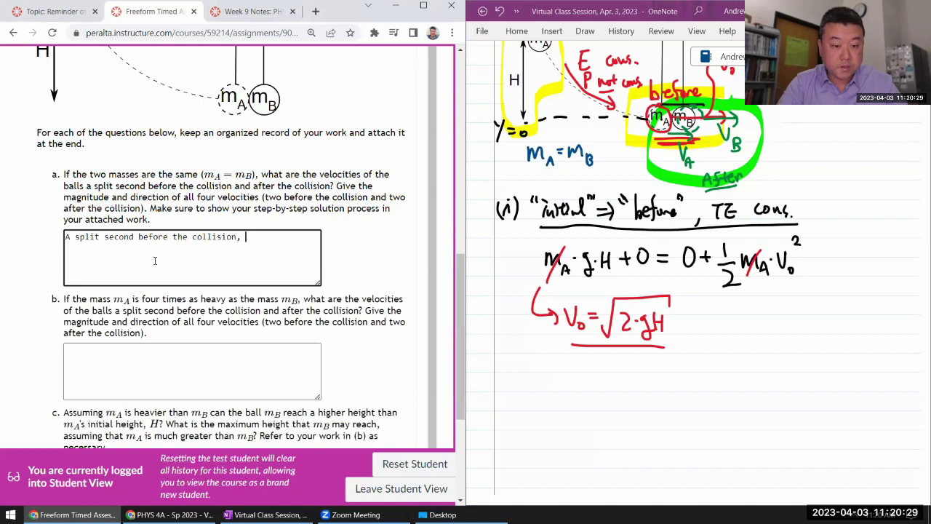
{"action": "type", "text": "ball A is m"}
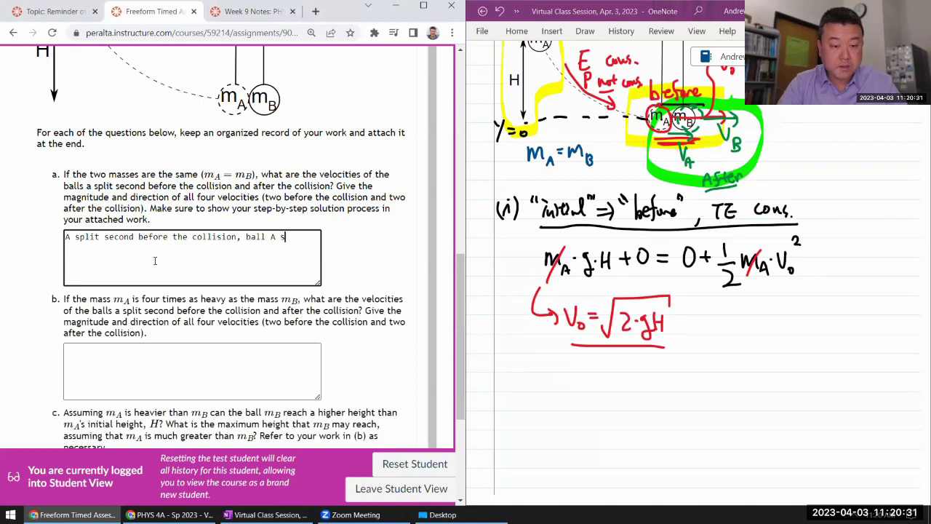
{"action": "type", "text": "oving to "}
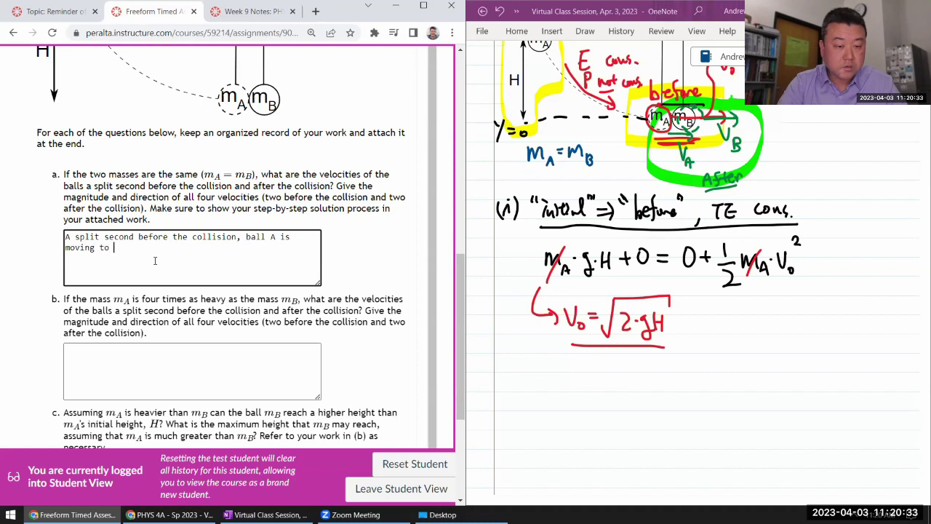
{"action": "type", "text": "right at speed "}
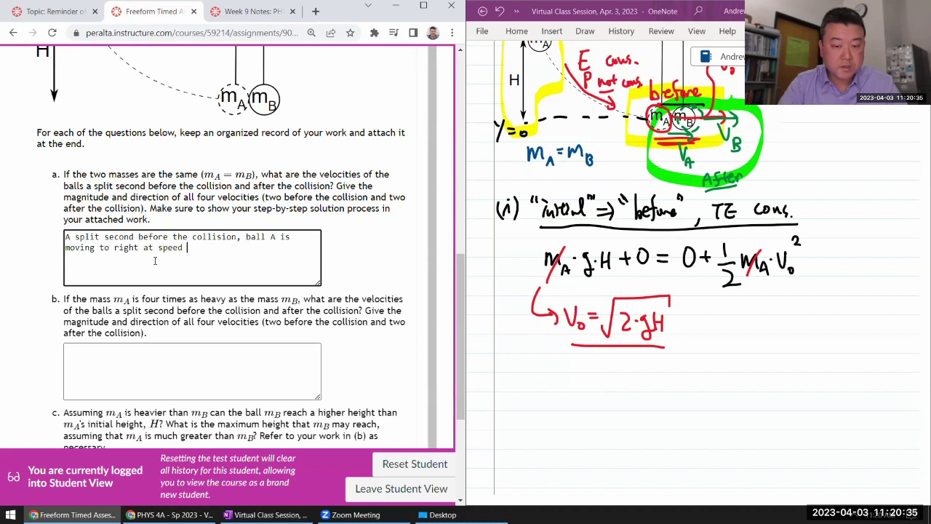
{"action": "type", "text": "v0 ="}
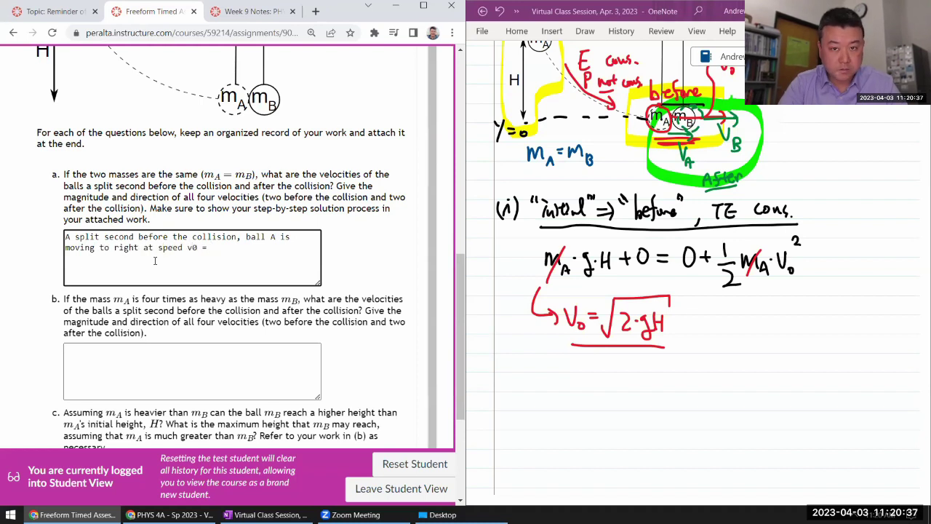
{"action": "type", "text": " sqrt(2*g*H); ball B is at rest"}
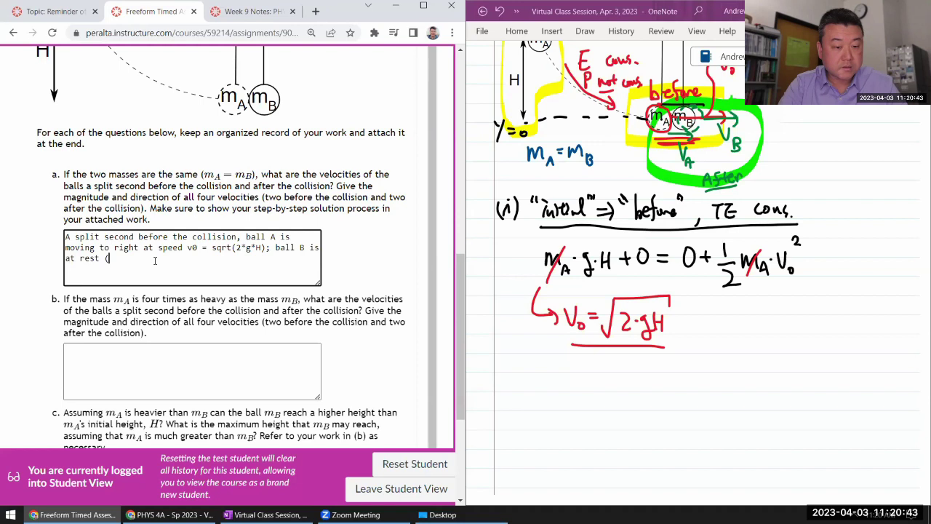
{"action": "type", "text": " (v=0)."}
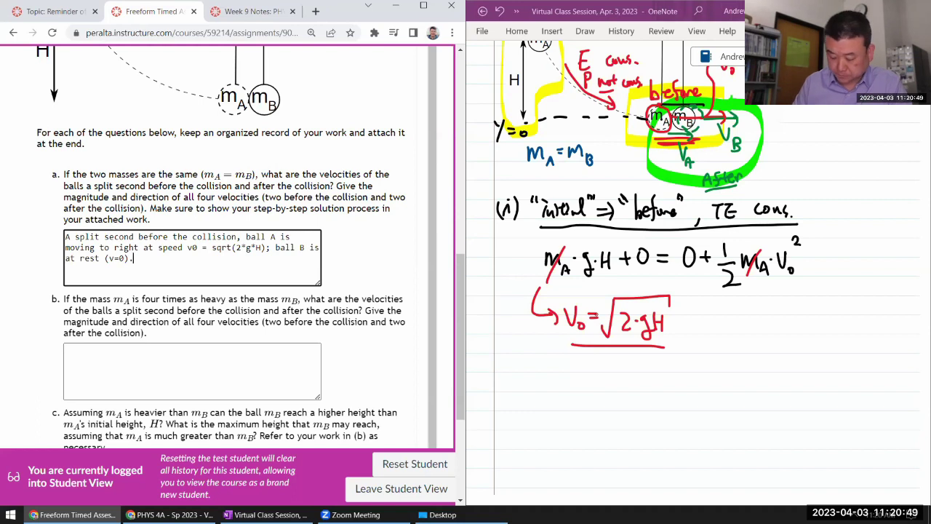
Step: Undo the stray red stroke and switch to black ink
{"action": "left_click_drag", "start_coordinate": [495, 377], "coordinate": [503, 374]}
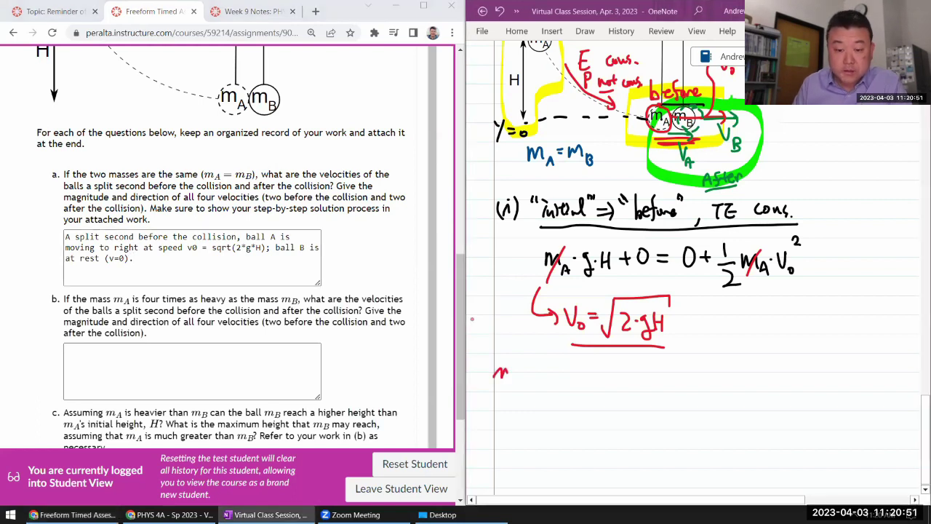
{"action": "left_click", "coordinate": [499, 11]}
{"action": "left_click", "coordinate": [516, 11]}
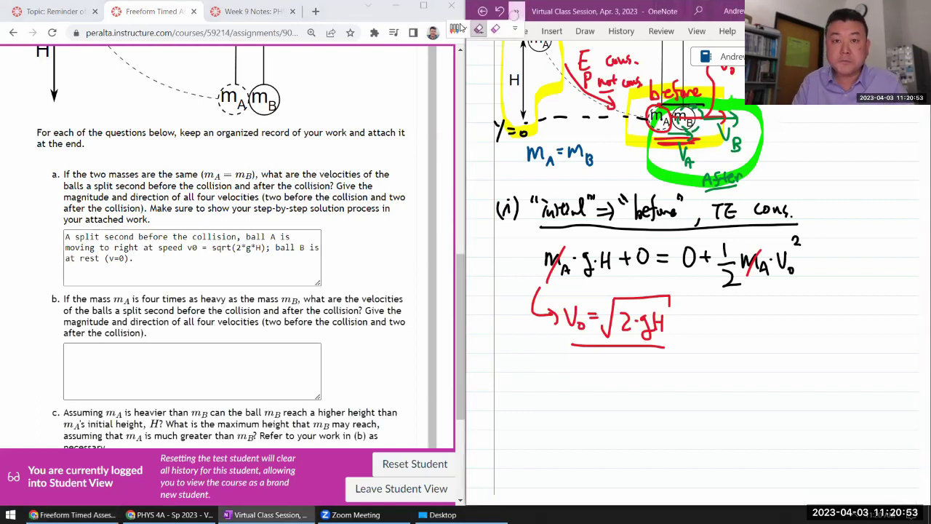
{"action": "left_click", "coordinate": [456, 30]}
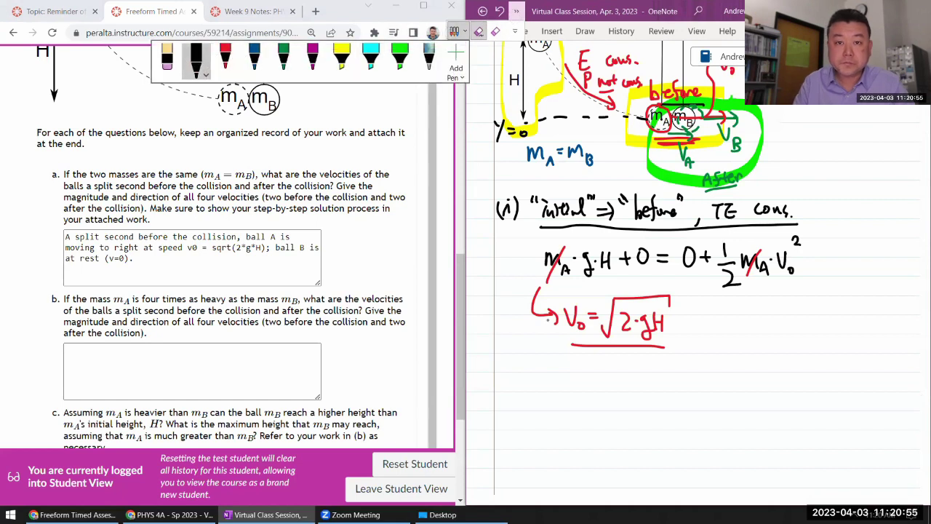
{"action": "left_click", "coordinate": [196, 62]}
Step: Write (ii) "before" ⇒ "after" below the V₀ result
{"action": "mouse_move", "coordinate": [498, 358]}
{"action": "left_mouse_down"}
{"action": "mouse_move", "coordinate": [494, 377]}
{"action": "mouse_move", "coordinate": [514, 371]}
{"action": "mouse_move", "coordinate": [520, 380]}
{"action": "mouse_move", "coordinate": [541, 362]}
{"action": "left_mouse_up"}
{"action": "mouse_move", "coordinate": [545, 354]}
{"action": "left_mouse_down"}
{"action": "mouse_move", "coordinate": [558, 377]}
{"action": "mouse_move", "coordinate": [568, 377]}
{"action": "left_mouse_up"}
{"action": "mouse_move", "coordinate": [575, 355]}
{"action": "left_mouse_down"}
{"action": "mouse_move", "coordinate": [572, 373]}
{"action": "mouse_move", "coordinate": [577, 365]}
{"action": "left_mouse_up"}
{"action": "left_click_drag", "start_coordinate": [580, 370], "coordinate": [586, 377]}
{"action": "left_click_drag", "start_coordinate": [588, 372], "coordinate": [626, 373]}
{"action": "mouse_move", "coordinate": [623, 361]}
{"action": "left_mouse_down"}
{"action": "mouse_move", "coordinate": [633, 372]}
{"action": "mouse_move", "coordinate": [626, 381]}
{"action": "mouse_move", "coordinate": [638, 361]}
{"action": "left_mouse_up"}
{"action": "left_click_drag", "start_coordinate": [642, 352], "coordinate": [652, 374]}
{"action": "mouse_move", "coordinate": [661, 351]}
{"action": "left_mouse_down"}
{"action": "mouse_move", "coordinate": [654, 378]}
{"action": "mouse_move", "coordinate": [682, 364]}
{"action": "left_mouse_up"}
{"action": "mouse_move", "coordinate": [682, 370]}
{"action": "left_mouse_down"}
{"action": "mouse_move", "coordinate": [690, 364]}
{"action": "mouse_move", "coordinate": [686, 374]}
{"action": "left_mouse_up"}
{"action": "left_click_drag", "start_coordinate": [690, 349], "coordinate": [691, 356]}
{"action": "mouse_move", "coordinate": [695, 348]}
{"action": "left_mouse_down"}
{"action": "mouse_move", "coordinate": [736, 354]}
{"action": "mouse_move", "coordinate": [727, 373]}
{"action": "left_mouse_up"}
Step: Note "TE cons." and "P cons." on the (ii) line, separated by a line
{"action": "left_click_drag", "start_coordinate": [741, 353], "coordinate": [742, 373]}
{"action": "left_click_drag", "start_coordinate": [733, 363], "coordinate": [739, 363]}
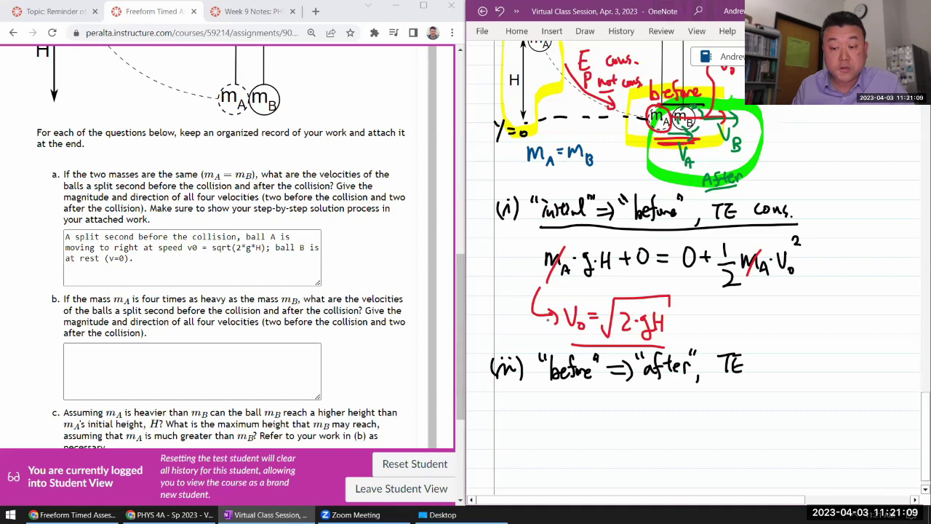
{"action": "left_click_drag", "start_coordinate": [758, 364], "coordinate": [786, 364]}
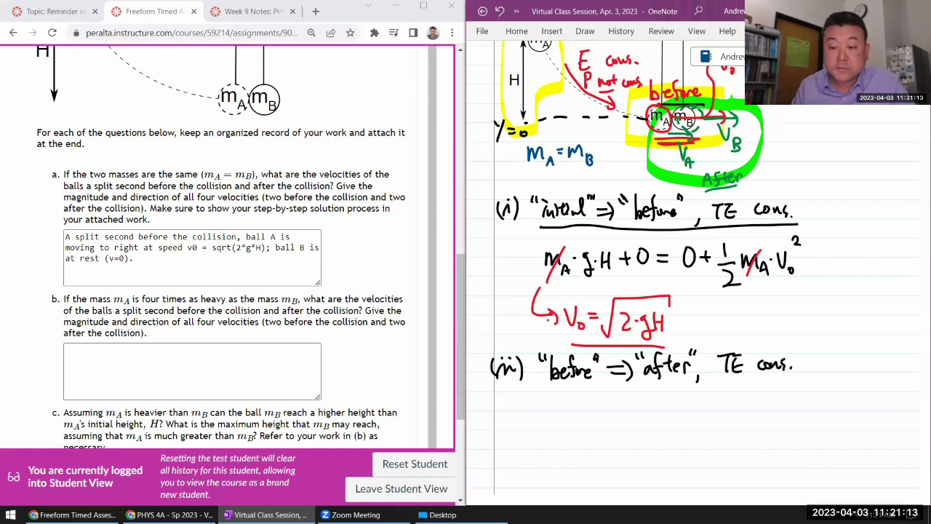
{"action": "mouse_move", "coordinate": [724, 380]}
{"action": "left_mouse_down"}
{"action": "mouse_move", "coordinate": [724, 403]}
{"action": "mouse_move", "coordinate": [728, 393]}
{"action": "mouse_move", "coordinate": [776, 395]}
{"action": "left_mouse_up"}
{"action": "left_click_drag", "start_coordinate": [782, 387], "coordinate": [776, 399]}
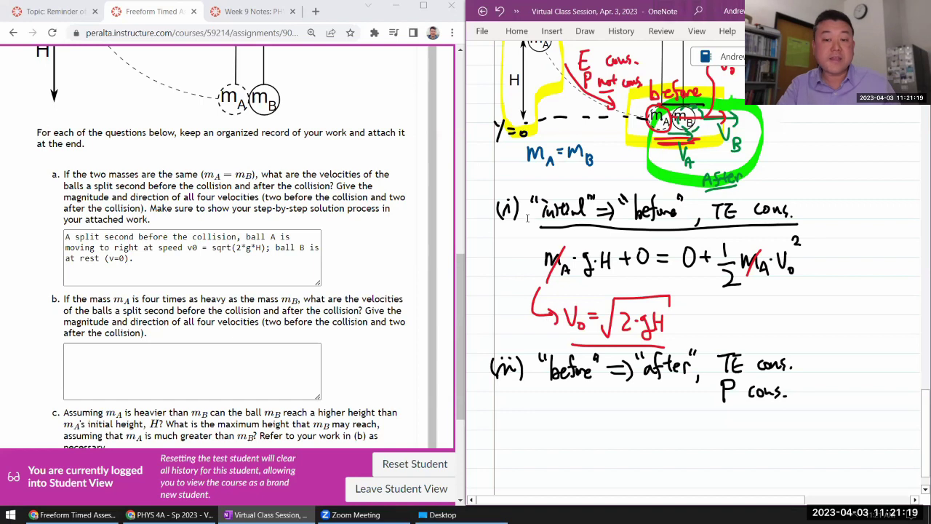
{"action": "scroll", "coordinate": [693, 332], "scroll_direction": "down", "scroll_amount": 3}
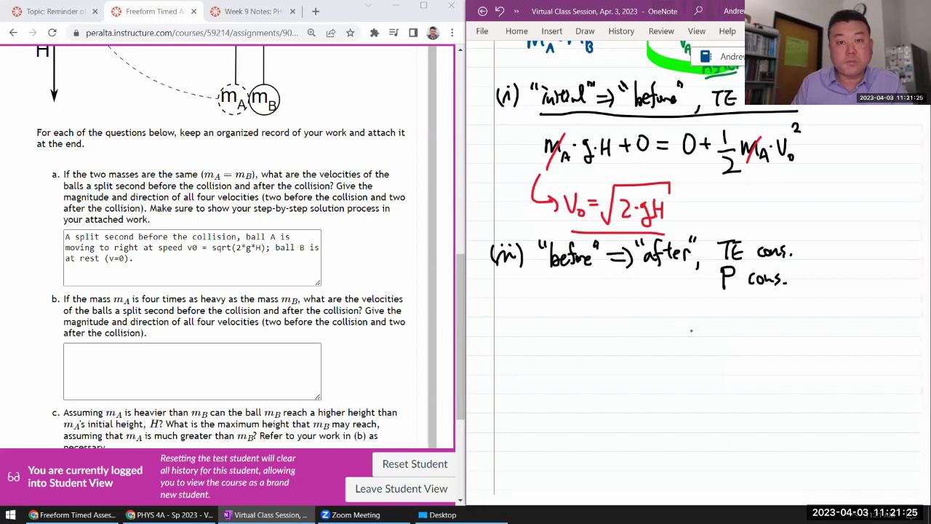
{"action": "left_click_drag", "start_coordinate": [719, 264], "coordinate": [783, 262]}
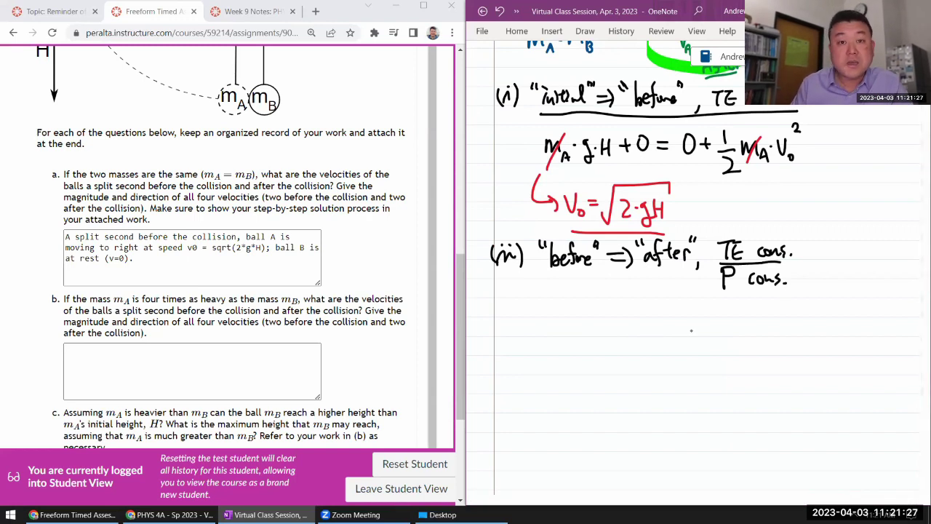
Step: In red ink, cross out TE and write KE above it
{"action": "left_click", "coordinate": [459, 31]}
{"action": "left_click", "coordinate": [226, 58]}
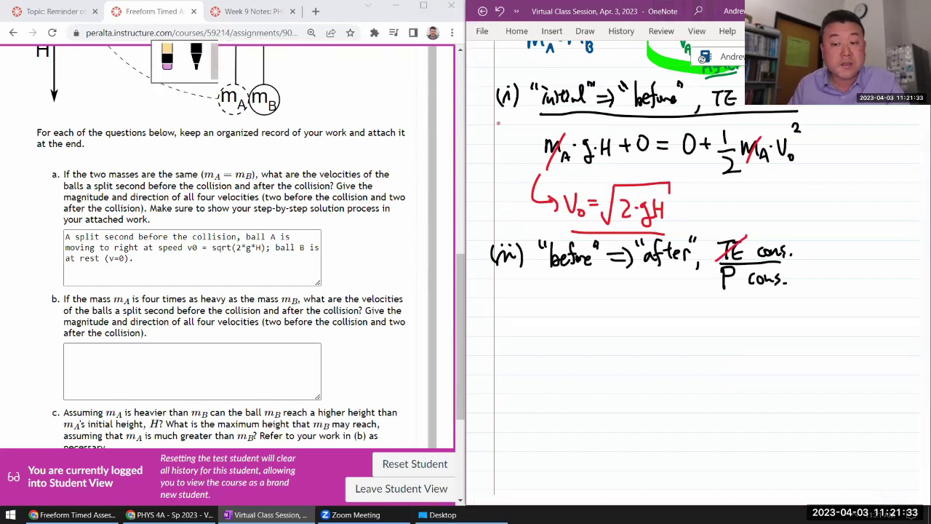
{"action": "left_click_drag", "start_coordinate": [716, 260], "coordinate": [747, 236]}
{"action": "mouse_move", "coordinate": [722, 215]}
{"action": "left_mouse_down"}
{"action": "mouse_move", "coordinate": [722, 231]}
{"action": "mouse_move", "coordinate": [731, 230]}
{"action": "left_mouse_up"}
{"action": "left_click_drag", "start_coordinate": [733, 216], "coordinate": [741, 231]}
{"action": "left_click_drag", "start_coordinate": [732, 222], "coordinate": [741, 233]}
Step: Switch back to black ink and write ½ m_A V₀² + 0 = below the (ii) heading
{"action": "left_click", "coordinate": [516, 11]}
{"action": "left_click", "coordinate": [456, 31]}
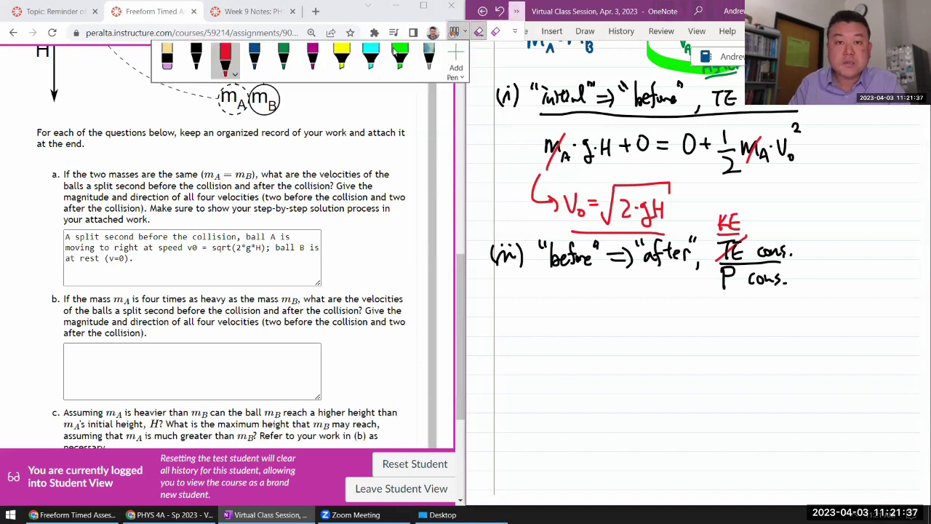
{"action": "left_click", "coordinate": [197, 58]}
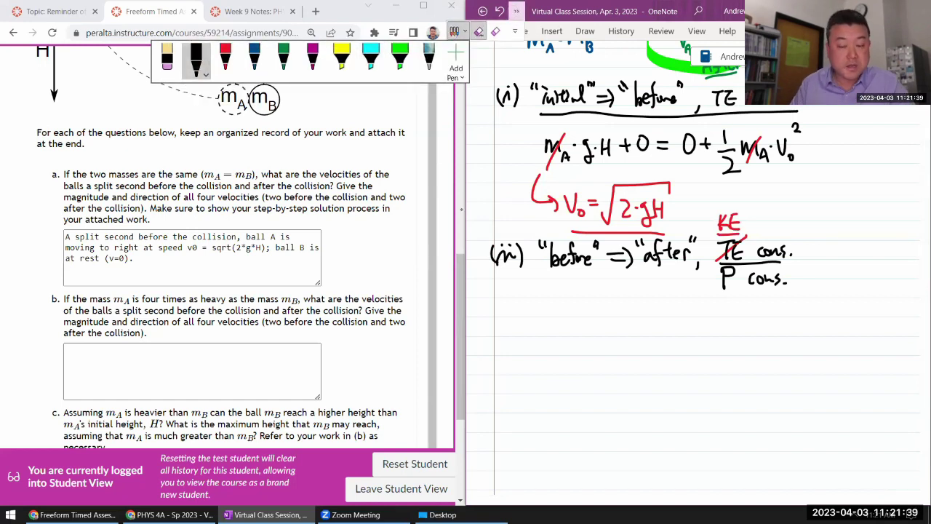
{"action": "left_click_drag", "start_coordinate": [542, 297], "coordinate": [543, 309]}
{"action": "mouse_move", "coordinate": [538, 318]}
{"action": "left_mouse_down"}
{"action": "mouse_move", "coordinate": [554, 318]}
{"action": "mouse_move", "coordinate": [554, 330]}
{"action": "mouse_move", "coordinate": [594, 306]}
{"action": "mouse_move", "coordinate": [597, 321]}
{"action": "mouse_move", "coordinate": [606, 302]}
{"action": "mouse_move", "coordinate": [620, 314]}
{"action": "left_mouse_up"}
{"action": "mouse_move", "coordinate": [613, 305]}
{"action": "left_mouse_down"}
{"action": "mouse_move", "coordinate": [613, 320]}
{"action": "mouse_move", "coordinate": [637, 302]}
{"action": "mouse_move", "coordinate": [662, 309]}
{"action": "left_mouse_up"}
{"action": "left_click_drag", "start_coordinate": [653, 315], "coordinate": [686, 312]}
Step: Complete energy equation ① with ½ m_A V_A² + ½ m_B V_B²
{"action": "mouse_move", "coordinate": [677, 318]}
{"action": "left_mouse_down"}
{"action": "mouse_move", "coordinate": [698, 318]}
{"action": "mouse_move", "coordinate": [702, 336]}
{"action": "mouse_move", "coordinate": [732, 329]}
{"action": "mouse_move", "coordinate": [742, 309]}
{"action": "mouse_move", "coordinate": [748, 332]}
{"action": "left_mouse_up"}
{"action": "left_click_drag", "start_coordinate": [745, 300], "coordinate": [754, 309]}
{"action": "mouse_move", "coordinate": [755, 317]}
{"action": "left_mouse_down"}
{"action": "mouse_move", "coordinate": [768, 315]}
{"action": "mouse_move", "coordinate": [764, 325]}
{"action": "mouse_move", "coordinate": [781, 317]}
{"action": "left_mouse_up"}
{"action": "mouse_move", "coordinate": [774, 320]}
{"action": "left_mouse_down"}
{"action": "mouse_move", "coordinate": [789, 319]}
{"action": "mouse_move", "coordinate": [789, 333]}
{"action": "mouse_move", "coordinate": [818, 328]}
{"action": "left_mouse_up"}
{"action": "mouse_move", "coordinate": [810, 324]}
{"action": "left_mouse_down"}
{"action": "mouse_move", "coordinate": [819, 330]}
{"action": "mouse_move", "coordinate": [831, 309]}
{"action": "mouse_move", "coordinate": [835, 330]}
{"action": "left_mouse_up"}
{"action": "left_click_drag", "start_coordinate": [832, 298], "coordinate": [841, 307]}
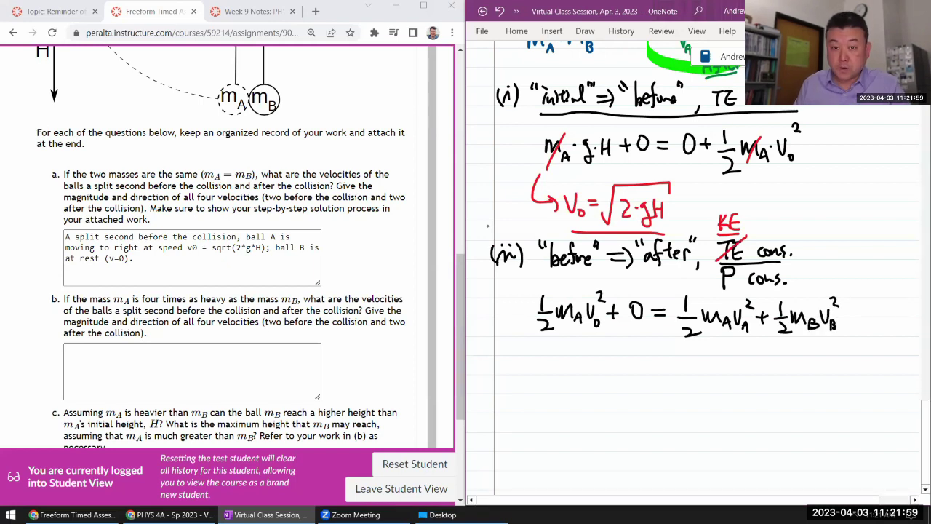
{"action": "left_click_drag", "start_coordinate": [517, 306], "coordinate": [516, 322]}
{"action": "left_click_drag", "start_coordinate": [519, 303], "coordinate": [518, 302]}
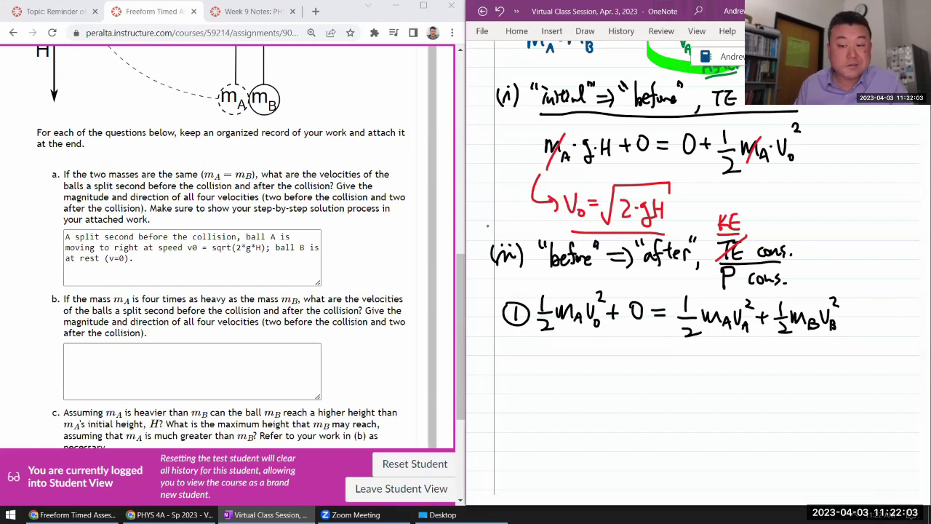
Step: Mark V_A as unknown and write momentum equation ② m_A V₀ = m_A V_A + m_B V_B
{"action": "left_click_drag", "start_coordinate": [742, 342], "coordinate": [751, 342]}
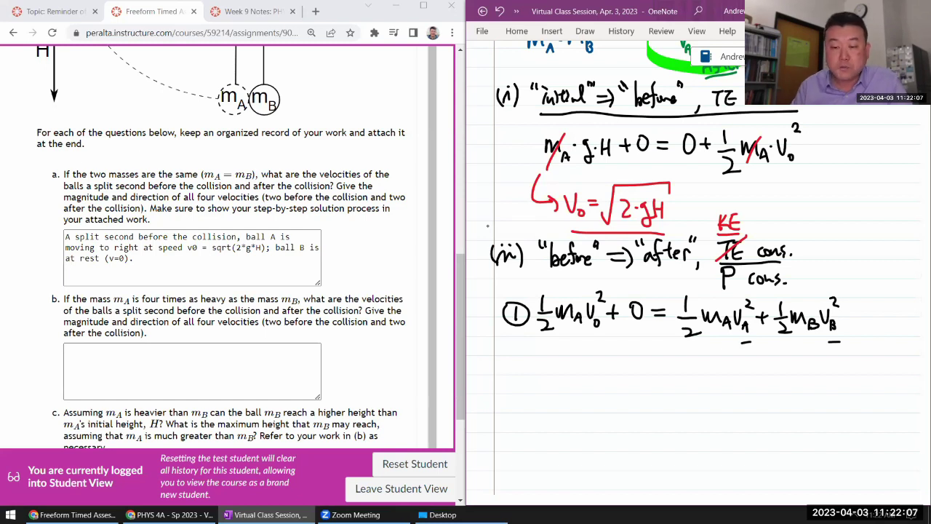
{"action": "mouse_move", "coordinate": [511, 363]}
{"action": "left_mouse_down"}
{"action": "mouse_move", "coordinate": [521, 374]}
{"action": "mouse_move", "coordinate": [513, 354]}
{"action": "left_mouse_up"}
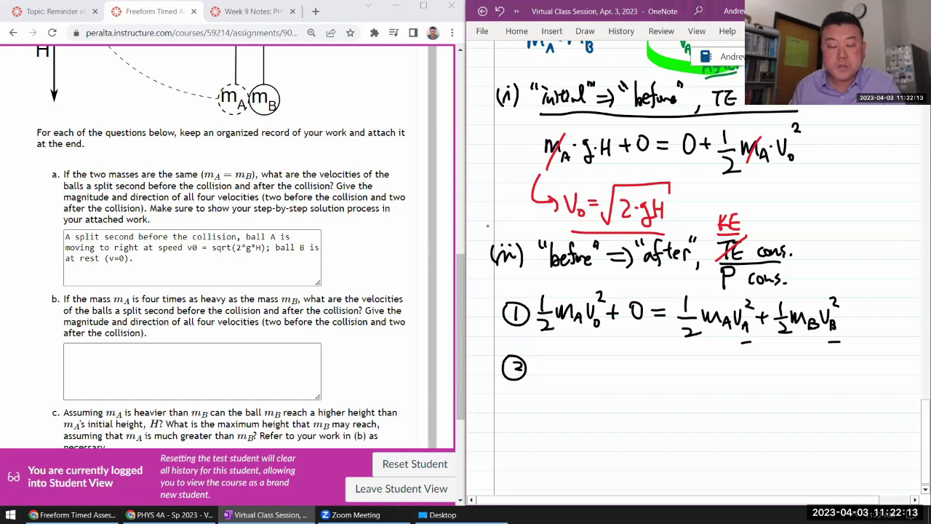
{"action": "mouse_move", "coordinate": [557, 363]}
{"action": "left_mouse_down"}
{"action": "mouse_move", "coordinate": [596, 364]}
{"action": "mouse_move", "coordinate": [601, 378]}
{"action": "mouse_move", "coordinate": [625, 365]}
{"action": "mouse_move", "coordinate": [620, 376]}
{"action": "mouse_move", "coordinate": [636, 376]}
{"action": "mouse_move", "coordinate": [639, 363]}
{"action": "mouse_move", "coordinate": [675, 372]}
{"action": "left_mouse_up"}
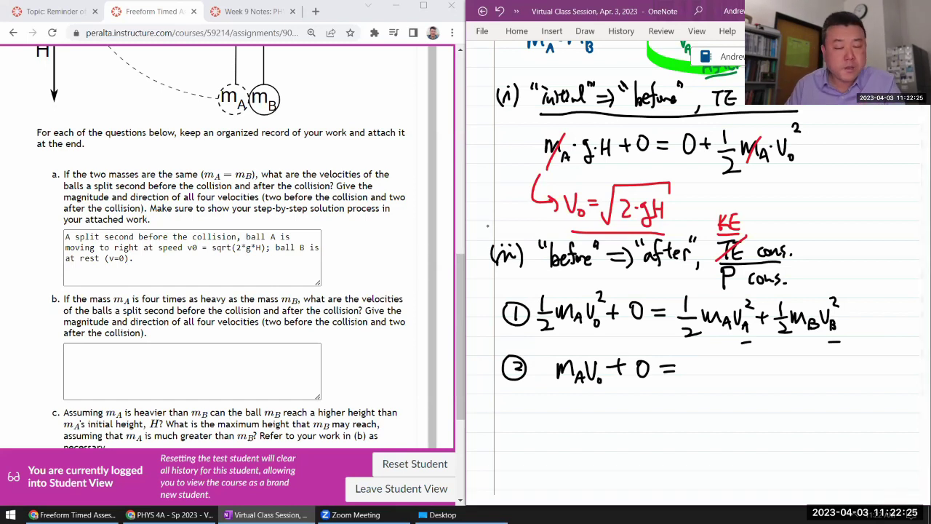
{"action": "mouse_move", "coordinate": [689, 375]}
{"action": "left_mouse_down"}
{"action": "mouse_move", "coordinate": [693, 364]}
{"action": "mouse_move", "coordinate": [703, 374]}
{"action": "left_mouse_up"}
{"action": "mouse_move", "coordinate": [703, 380]}
{"action": "left_mouse_down"}
{"action": "mouse_move", "coordinate": [707, 371]}
{"action": "mouse_move", "coordinate": [714, 380]}
{"action": "mouse_move", "coordinate": [733, 375]}
{"action": "mouse_move", "coordinate": [740, 361]}
{"action": "mouse_move", "coordinate": [745, 381]}
{"action": "mouse_move", "coordinate": [797, 364]}
{"action": "mouse_move", "coordinate": [792, 375]}
{"action": "mouse_move", "coordinate": [808, 384]}
{"action": "mouse_move", "coordinate": [820, 362]}
{"action": "mouse_move", "coordinate": [831, 383]}
{"action": "left_mouse_up"}
{"action": "left_click", "coordinate": [728, 369]}
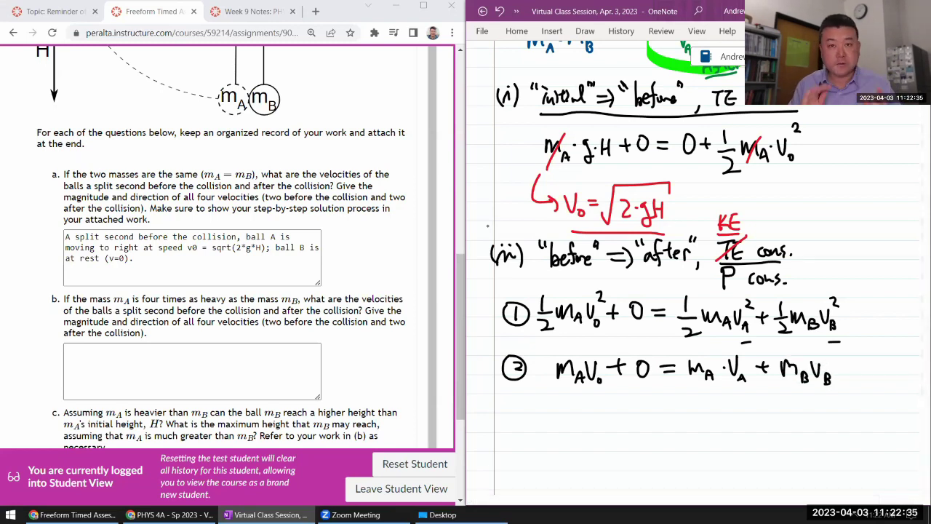
Step: Draw vector arrows over V_A and V_B in equation ② and underline both
{"action": "left_click_drag", "start_coordinate": [728, 353], "coordinate": [742, 351]}
{"action": "left_click_drag", "start_coordinate": [808, 358], "coordinate": [822, 355]}
{"action": "left_click_drag", "start_coordinate": [816, 351], "coordinate": [821, 356]}
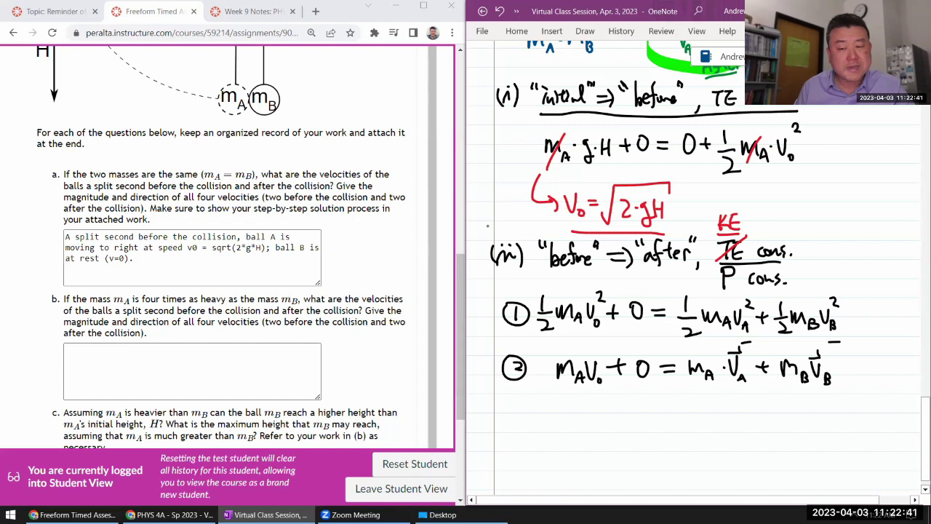
{"action": "left_click_drag", "start_coordinate": [732, 389], "coordinate": [743, 388]}
{"action": "left_click_drag", "start_coordinate": [819, 387], "coordinate": [832, 386]}
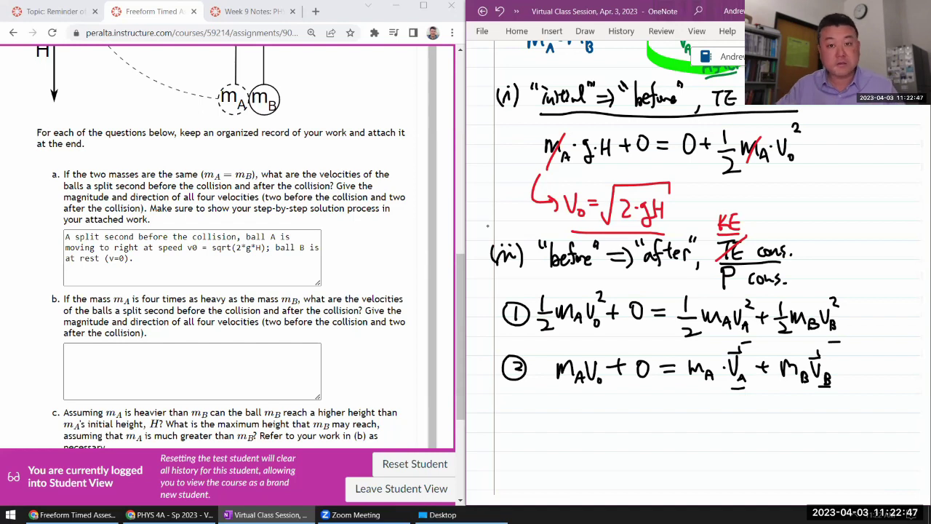
{"action": "scroll", "coordinate": [753, 255], "scroll_direction": "down", "scroll_amount": 3}
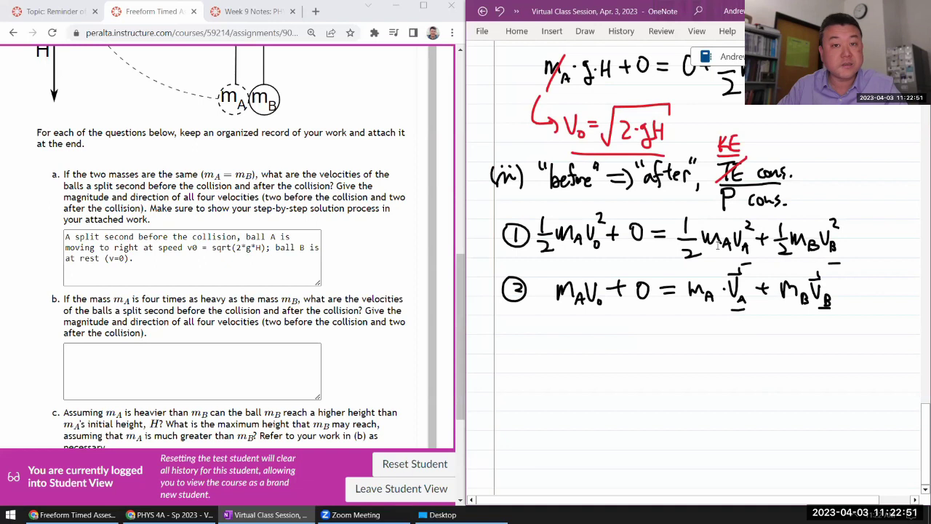
{"action": "mouse_move", "coordinate": [685, 318]}
{"action": "left_mouse_down"}
{"action": "mouse_move", "coordinate": [863, 264]}
{"action": "mouse_move", "coordinate": [857, 278]}
{"action": "left_mouse_up"}
{"action": "left_click", "coordinate": [858, 280]}
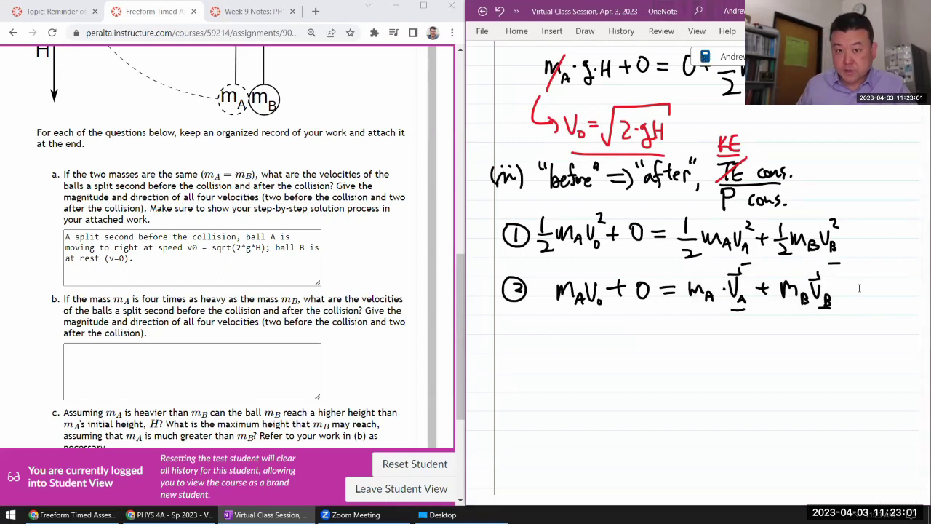
Step: Write m_A = m_B in red below equation ②
{"action": "left_click", "coordinate": [517, 11]}
{"action": "left_click", "coordinate": [459, 31]}
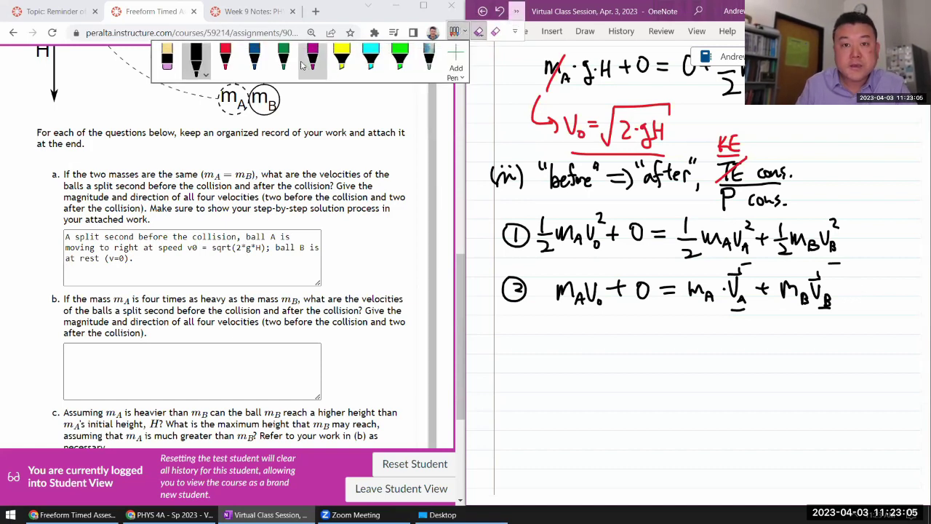
{"action": "left_click", "coordinate": [228, 62]}
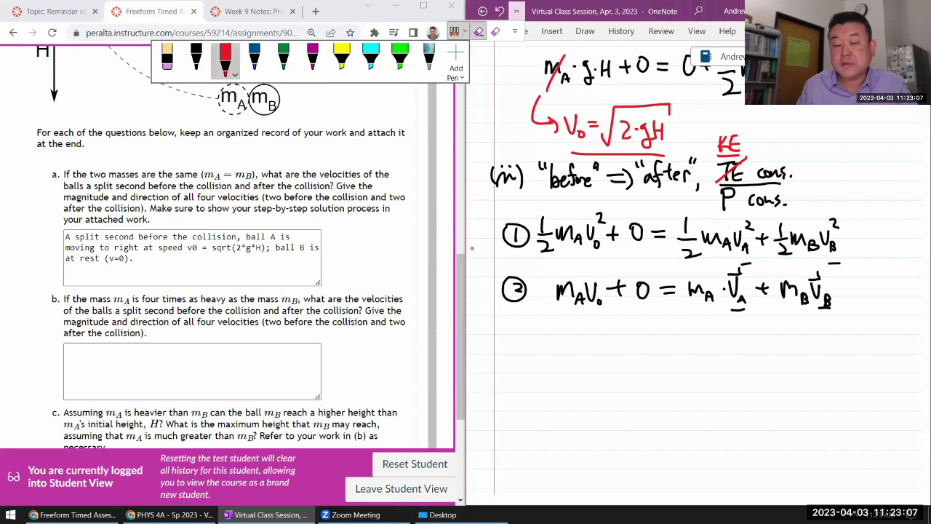
{"action": "left_click_drag", "start_coordinate": [559, 350], "coordinate": [586, 351]}
{"action": "left_click_drag", "start_coordinate": [589, 336], "coordinate": [597, 341]}
{"action": "mouse_move", "coordinate": [607, 333]}
{"action": "left_mouse_down"}
{"action": "mouse_move", "coordinate": [612, 349]}
{"action": "mouse_move", "coordinate": [623, 349]}
{"action": "left_mouse_up"}
{"action": "left_click_drag", "start_coordinate": [625, 342], "coordinate": [627, 357]}
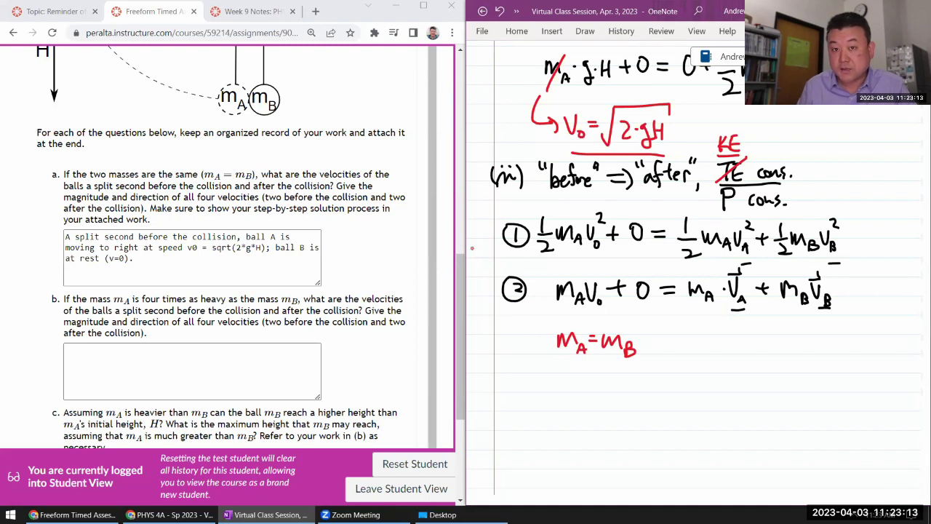
Step: Strike through every mass term in equations ① and ②
{"action": "left_click_drag", "start_coordinate": [571, 227], "coordinate": [557, 250]}
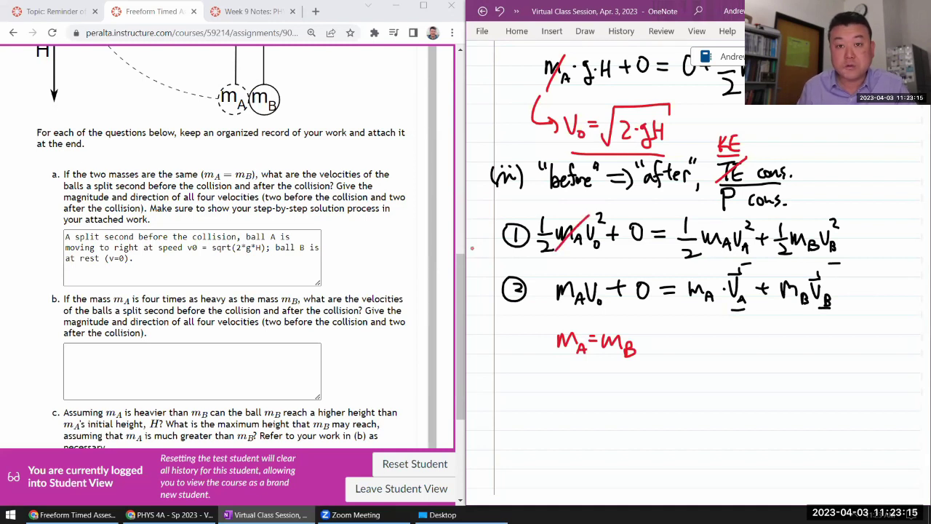
{"action": "left_click_drag", "start_coordinate": [727, 230], "coordinate": [706, 256]}
{"action": "left_click_drag", "start_coordinate": [803, 246], "coordinate": [796, 255]}
{"action": "left_click_drag", "start_coordinate": [817, 226], "coordinate": [799, 249]}
{"action": "left_click_drag", "start_coordinate": [581, 289], "coordinate": [558, 312]}
{"action": "left_click_drag", "start_coordinate": [722, 273], "coordinate": [692, 305]}
{"action": "left_click_drag", "start_coordinate": [800, 287], "coordinate": [779, 311]}
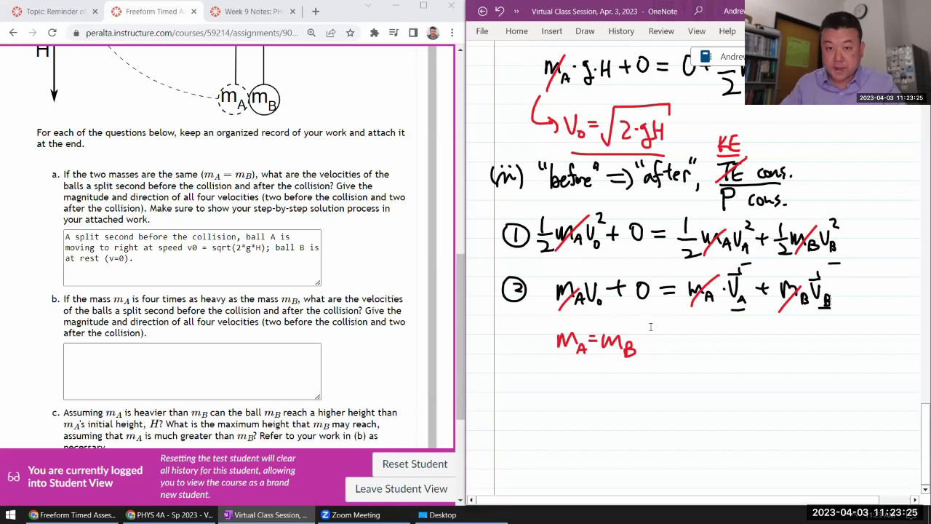
{"action": "scroll", "coordinate": [652, 327], "scroll_direction": "down", "scroll_amount": 2}
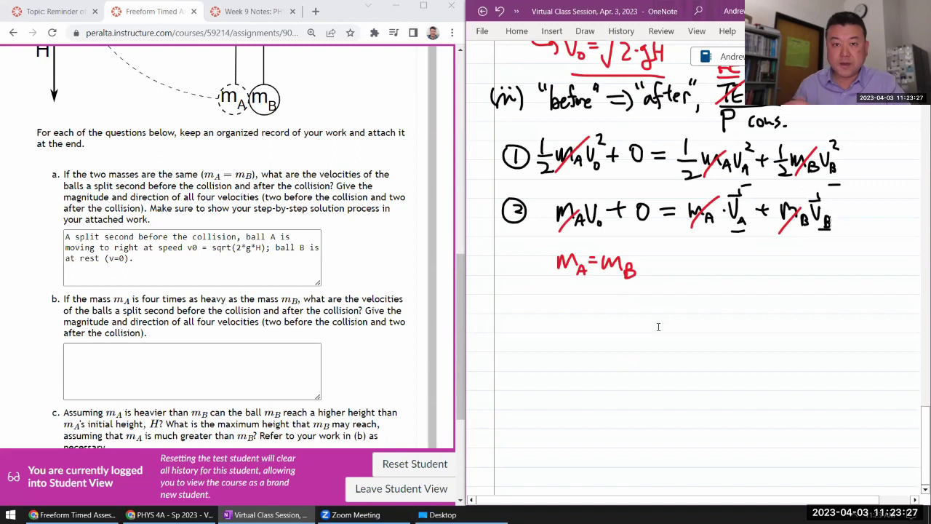
Step: In blue, arrow from m_A = m_B to circled 1′ and write V₀² = V_A² + V_B²
{"action": "left_click", "coordinate": [516, 11]}
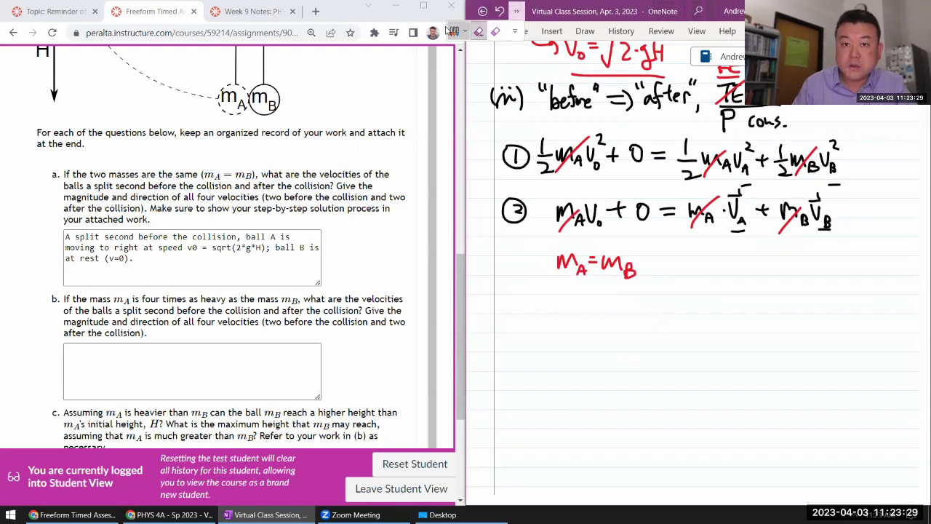
{"action": "left_click", "coordinate": [457, 31]}
{"action": "left_click", "coordinate": [254, 58]}
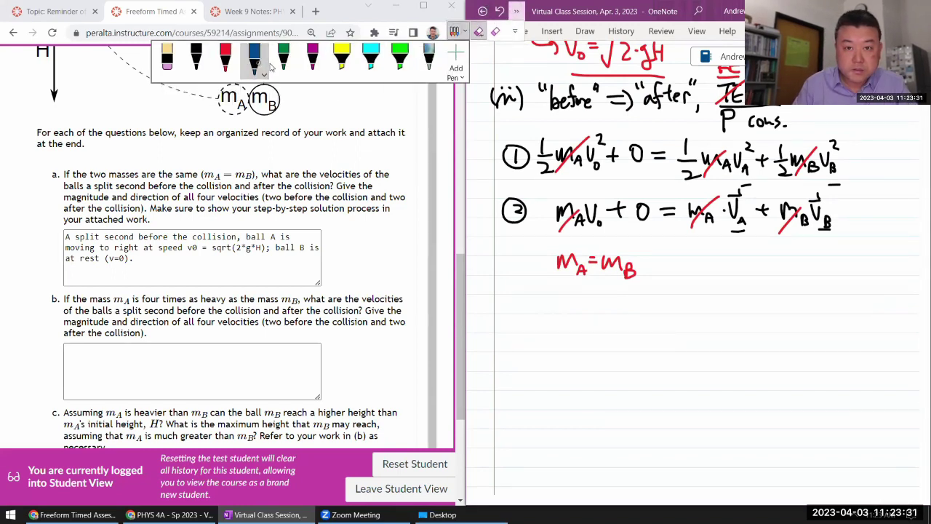
{"action": "mouse_move", "coordinate": [516, 249]}
{"action": "left_mouse_down"}
{"action": "mouse_move", "coordinate": [509, 310]}
{"action": "mouse_move", "coordinate": [540, 320]}
{"action": "mouse_move", "coordinate": [556, 294]}
{"action": "left_mouse_up"}
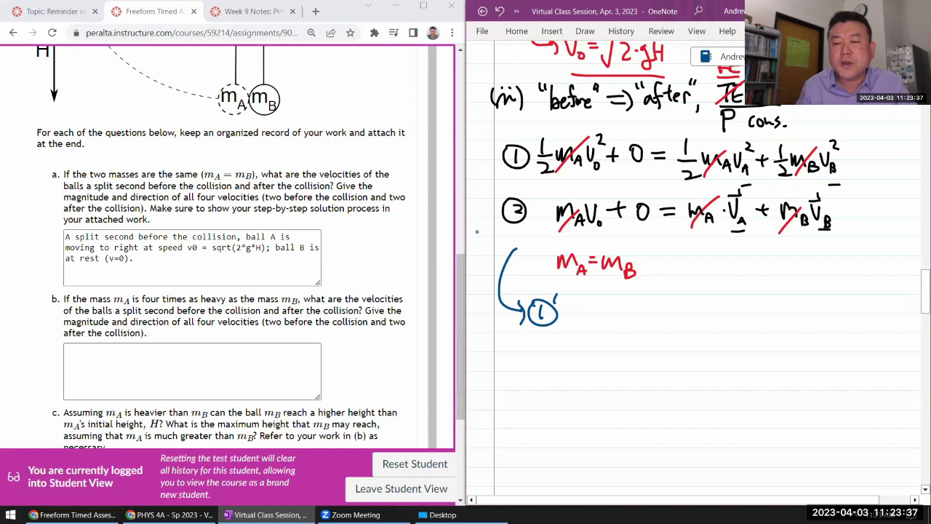
{"action": "mouse_move", "coordinate": [589, 312]}
{"action": "left_mouse_down"}
{"action": "mouse_move", "coordinate": [605, 323]}
{"action": "mouse_move", "coordinate": [616, 302]}
{"action": "left_mouse_up"}
{"action": "mouse_move", "coordinate": [623, 312]}
{"action": "left_mouse_down"}
{"action": "mouse_move", "coordinate": [663, 318]}
{"action": "mouse_move", "coordinate": [674, 301]}
{"action": "left_mouse_up"}
{"action": "mouse_move", "coordinate": [670, 333]}
{"action": "left_mouse_down"}
{"action": "mouse_move", "coordinate": [675, 319]}
{"action": "mouse_move", "coordinate": [681, 332]}
{"action": "left_mouse_up"}
{"action": "left_click_drag", "start_coordinate": [677, 288], "coordinate": [689, 303]}
{"action": "mouse_move", "coordinate": [690, 314]}
{"action": "left_mouse_down"}
{"action": "mouse_move", "coordinate": [707, 314]}
{"action": "mouse_move", "coordinate": [700, 324]}
{"action": "mouse_move", "coordinate": [726, 321]}
{"action": "left_mouse_up"}
{"action": "mouse_move", "coordinate": [726, 322]}
{"action": "left_mouse_down"}
{"action": "mouse_move", "coordinate": [733, 296]}
{"action": "mouse_move", "coordinate": [737, 333]}
{"action": "left_mouse_up"}
{"action": "left_click_drag", "start_coordinate": [736, 294], "coordinate": [745, 300]}
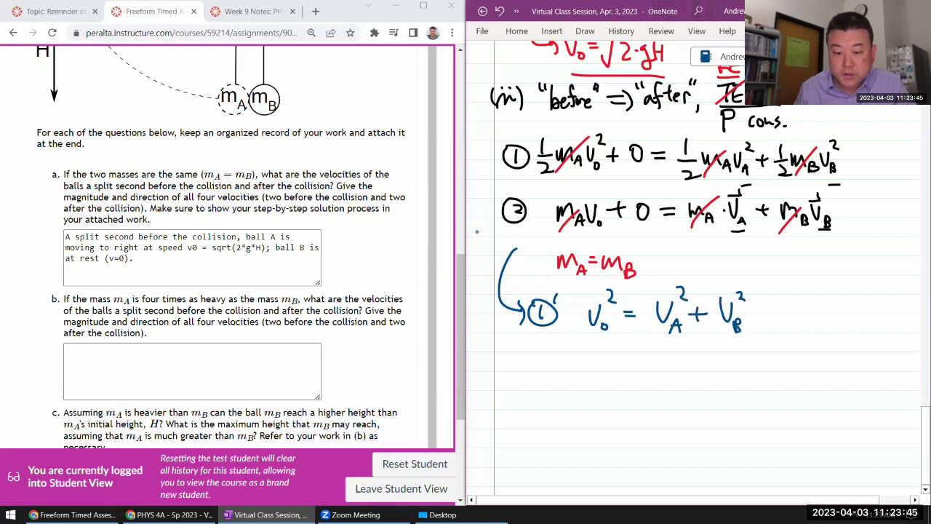
Step: Write circled 2′ V₀ = V_A + V_B on the next line
{"action": "mouse_move", "coordinate": [540, 352]}
{"action": "left_mouse_down"}
{"action": "mouse_move", "coordinate": [550, 363]}
{"action": "mouse_move", "coordinate": [548, 344]}
{"action": "mouse_move", "coordinate": [600, 376]}
{"action": "left_mouse_up"}
{"action": "mouse_move", "coordinate": [600, 376]}
{"action": "left_mouse_down"}
{"action": "mouse_move", "coordinate": [609, 352]}
{"action": "mouse_move", "coordinate": [612, 382]}
{"action": "mouse_move", "coordinate": [646, 359]}
{"action": "left_mouse_up"}
{"action": "left_click_drag", "start_coordinate": [633, 363], "coordinate": [673, 376]}
{"action": "mouse_move", "coordinate": [673, 377]}
{"action": "left_mouse_down"}
{"action": "mouse_move", "coordinate": [683, 351]}
{"action": "mouse_move", "coordinate": [685, 369]}
{"action": "left_mouse_up"}
{"action": "mouse_move", "coordinate": [684, 369]}
{"action": "left_mouse_down"}
{"action": "mouse_move", "coordinate": [690, 382]}
{"action": "mouse_move", "coordinate": [710, 363]}
{"action": "mouse_move", "coordinate": [735, 374]}
{"action": "left_mouse_up"}
{"action": "mouse_move", "coordinate": [735, 374]}
{"action": "left_mouse_down"}
{"action": "mouse_move", "coordinate": [743, 350]}
{"action": "mouse_move", "coordinate": [741, 383]}
{"action": "left_mouse_up"}
{"action": "left_click_drag", "start_coordinate": [741, 369], "coordinate": [748, 382]}
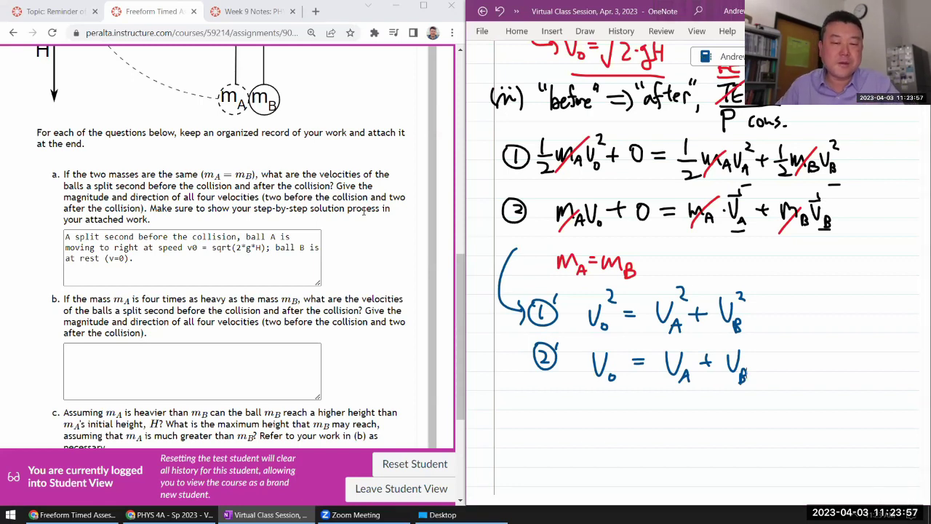
{"action": "scroll", "coordinate": [441, 257], "scroll_direction": "down", "scroll_amount": 1}
{"action": "scroll", "coordinate": [442, 257], "scroll_direction": "down", "scroll_amount": 1}
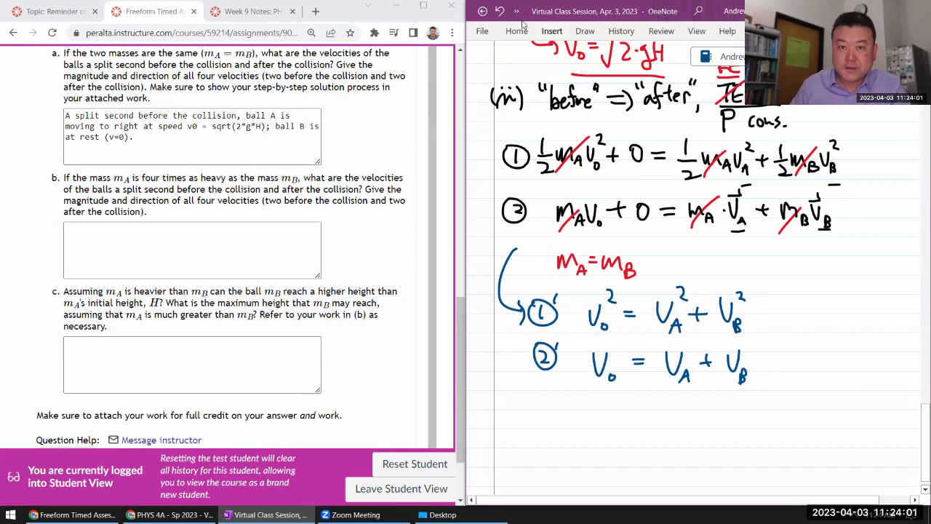
Step: Highlight the squared exponents of equation 1′ in yellow
{"action": "left_click", "coordinate": [457, 31]}
{"action": "left_click", "coordinate": [342, 58]}
{"action": "left_click_drag", "start_coordinate": [608, 292], "coordinate": [614, 297]}
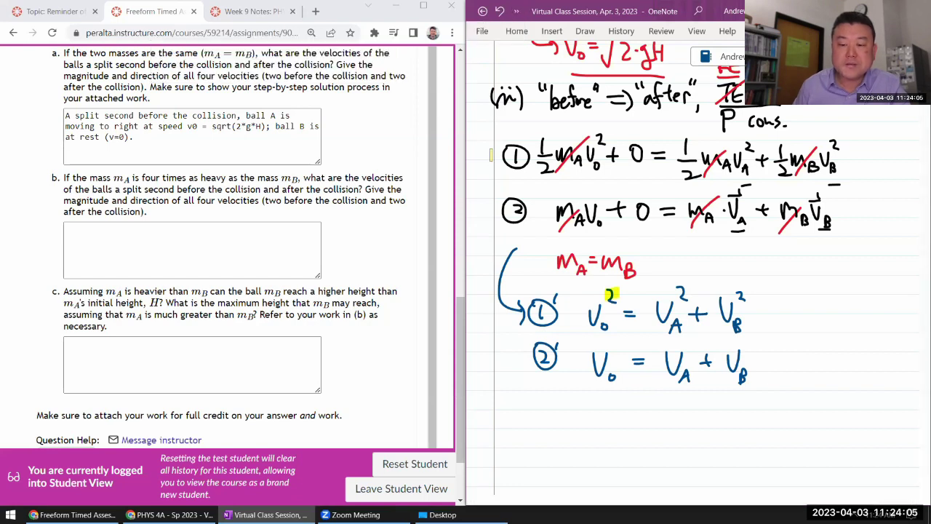
{"action": "left_click_drag", "start_coordinate": [679, 291], "coordinate": [743, 297]}
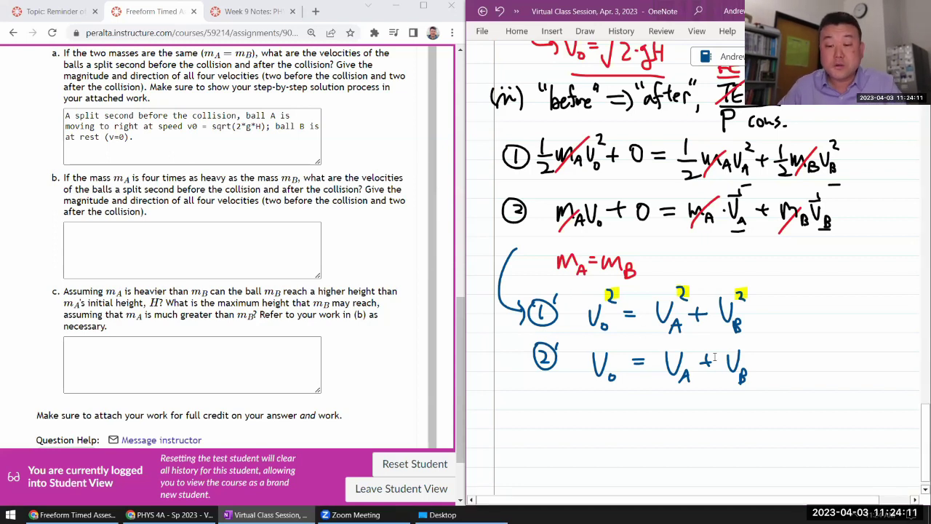
{"action": "left_click_drag", "start_coordinate": [769, 336], "coordinate": [579, 277]}
{"action": "left_click", "coordinate": [786, 309]}
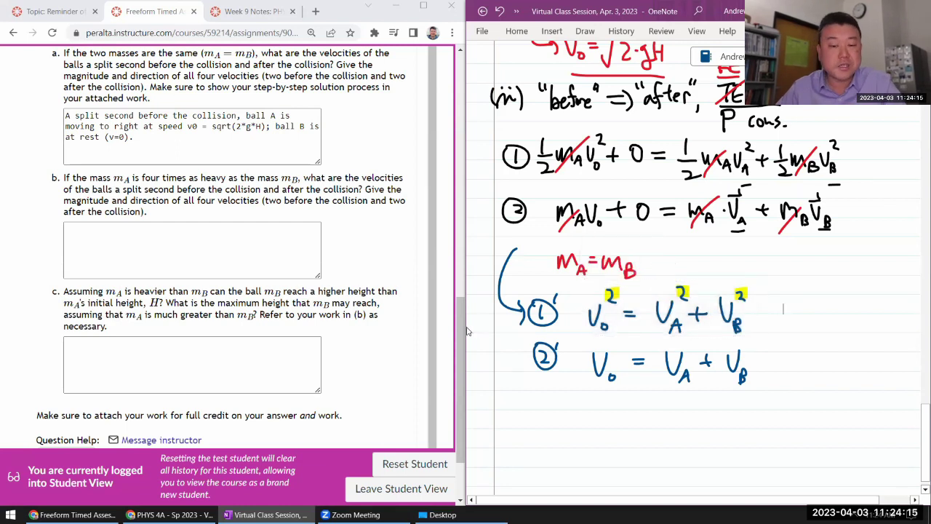
{"action": "mouse_move", "coordinate": [461, 331]}
{"action": "left_mouse_down"}
{"action": "mouse_move", "coordinate": [473, 99]}
{"action": "mouse_move", "coordinate": [468, 346]}
{"action": "left_mouse_up"}
{"action": "scroll", "coordinate": [604, 366], "scroll_direction": "down", "scroll_amount": 3}
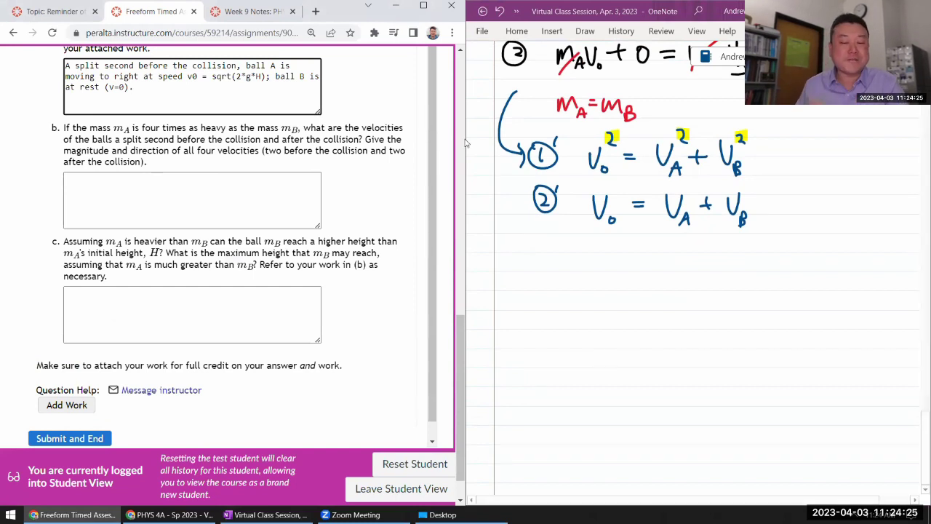
Step: With the red pen, bracket V₀ = V_A + V_B and square it
{"action": "left_click", "coordinate": [515, 14]}
{"action": "left_click", "coordinate": [515, 14]}
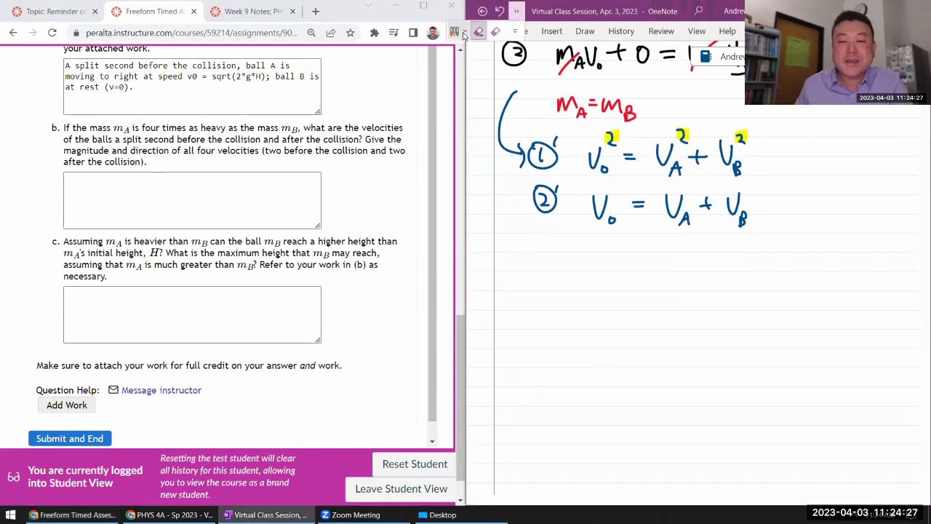
{"action": "left_click", "coordinate": [464, 32]}
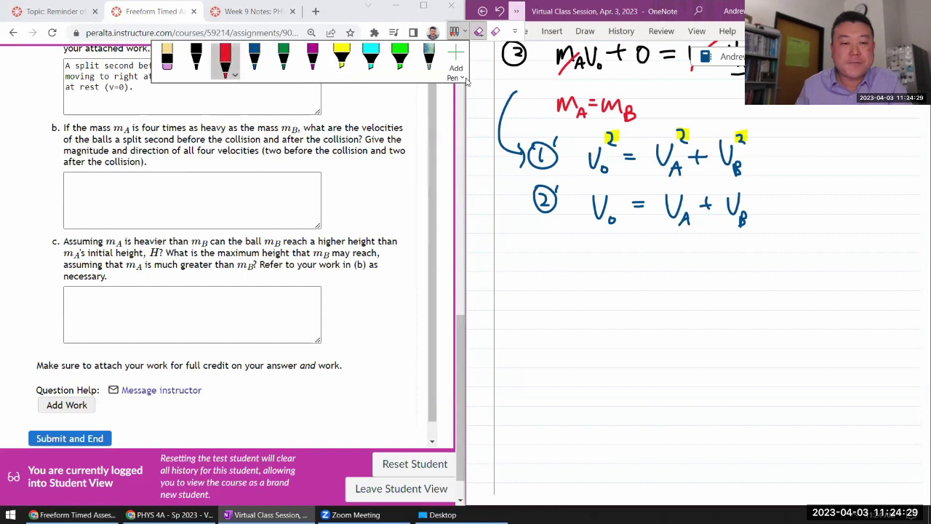
{"action": "left_click", "coordinate": [534, 20]}
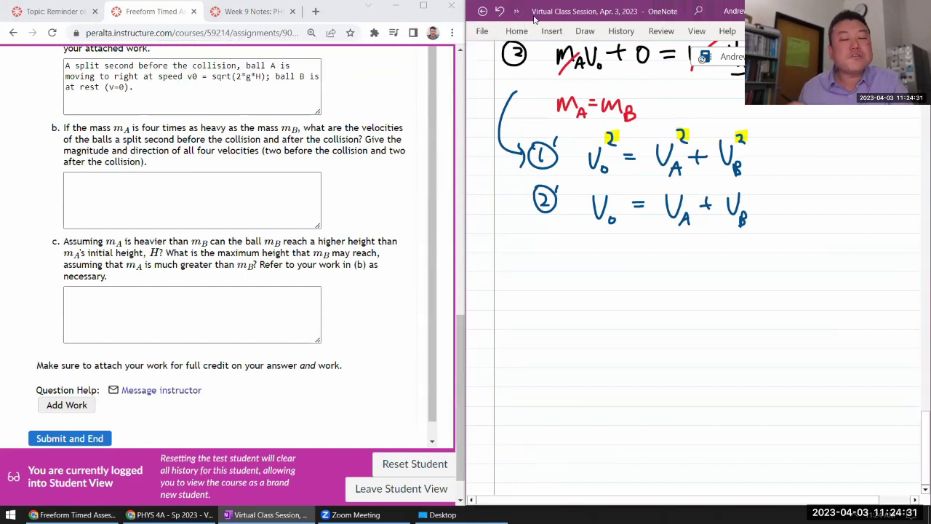
{"action": "mouse_move", "coordinate": [598, 182]}
{"action": "left_mouse_down"}
{"action": "mouse_move", "coordinate": [585, 232]}
{"action": "mouse_move", "coordinate": [598, 238]}
{"action": "left_mouse_up"}
{"action": "mouse_move", "coordinate": [744, 184]}
{"action": "left_mouse_down"}
{"action": "mouse_move", "coordinate": [760, 222]}
{"action": "mouse_move", "coordinate": [746, 239]}
{"action": "left_mouse_up"}
{"action": "left_click_drag", "start_coordinate": [765, 174], "coordinate": [777, 182]}
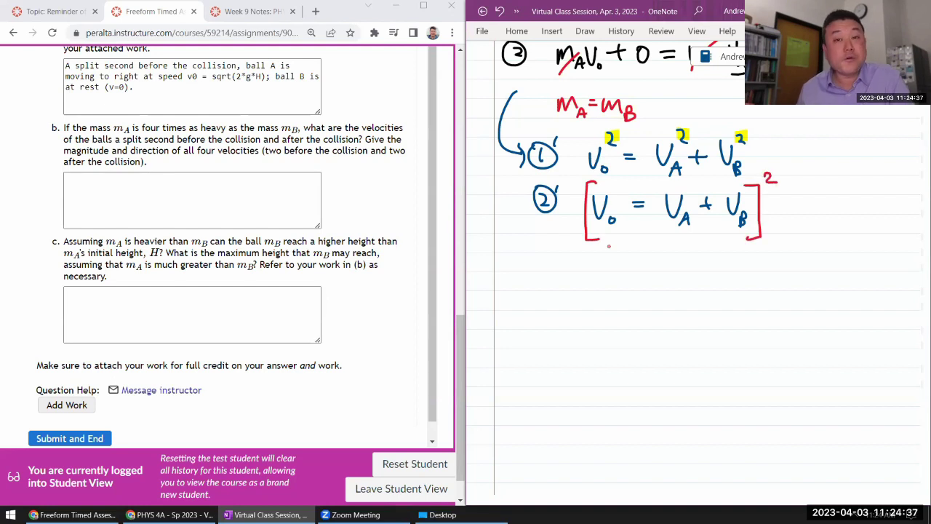
Step: Begin the squared result below with an arrow: V₀² = V_A² + V_B²
{"action": "mouse_move", "coordinate": [575, 249]}
{"action": "left_mouse_down"}
{"action": "mouse_move", "coordinate": [561, 280]}
{"action": "mouse_move", "coordinate": [578, 285]}
{"action": "mouse_move", "coordinate": [598, 275]}
{"action": "left_mouse_up"}
{"action": "mouse_move", "coordinate": [601, 292]}
{"action": "left_mouse_down"}
{"action": "mouse_move", "coordinate": [617, 272]}
{"action": "mouse_move", "coordinate": [638, 282]}
{"action": "left_mouse_up"}
{"action": "left_click_drag", "start_coordinate": [626, 288], "coordinate": [638, 287]}
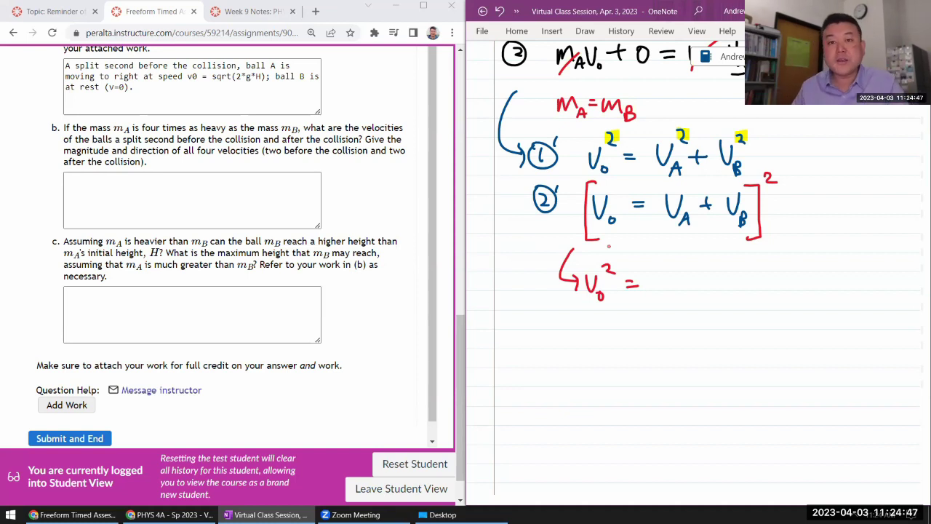
{"action": "mouse_move", "coordinate": [659, 273]}
{"action": "left_mouse_down"}
{"action": "mouse_move", "coordinate": [665, 293]}
{"action": "mouse_move", "coordinate": [676, 271]}
{"action": "left_mouse_up"}
{"action": "left_click_drag", "start_coordinate": [674, 302], "coordinate": [684, 300]}
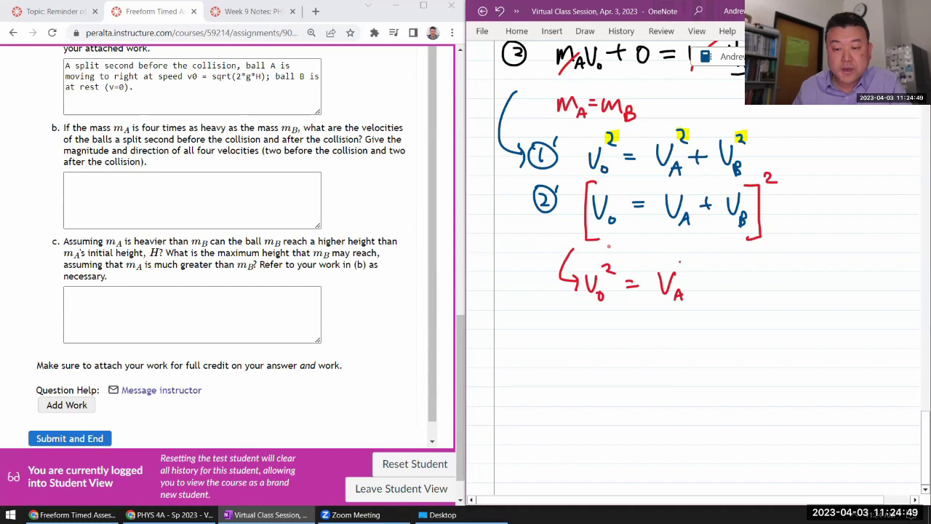
{"action": "mouse_move", "coordinate": [682, 263]}
{"action": "left_mouse_down"}
{"action": "mouse_move", "coordinate": [711, 280]}
{"action": "mouse_move", "coordinate": [707, 291]}
{"action": "mouse_move", "coordinate": [730, 273]}
{"action": "mouse_move", "coordinate": [734, 299]}
{"action": "mouse_move", "coordinate": [751, 282]}
{"action": "left_mouse_up"}
{"action": "left_click_drag", "start_coordinate": [745, 277], "coordinate": [746, 291]}
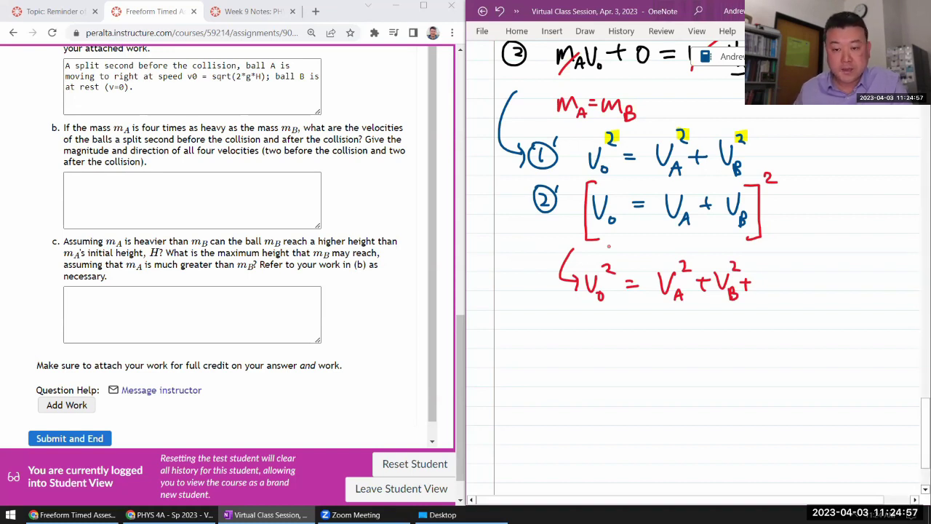
Step: Add the cross term 2·V_A·V_B, underline the expansion and label it circled 2
{"action": "mouse_move", "coordinate": [759, 272]}
{"action": "left_mouse_down"}
{"action": "mouse_move", "coordinate": [772, 290]}
{"action": "mouse_move", "coordinate": [779, 284]}
{"action": "mouse_move", "coordinate": [784, 295]}
{"action": "mouse_move", "coordinate": [791, 270]}
{"action": "left_mouse_up"}
{"action": "left_click", "coordinate": [774, 281]}
{"action": "mouse_move", "coordinate": [793, 298]}
{"action": "left_mouse_down"}
{"action": "mouse_move", "coordinate": [817, 266]}
{"action": "mouse_move", "coordinate": [821, 297]}
{"action": "left_mouse_up"}
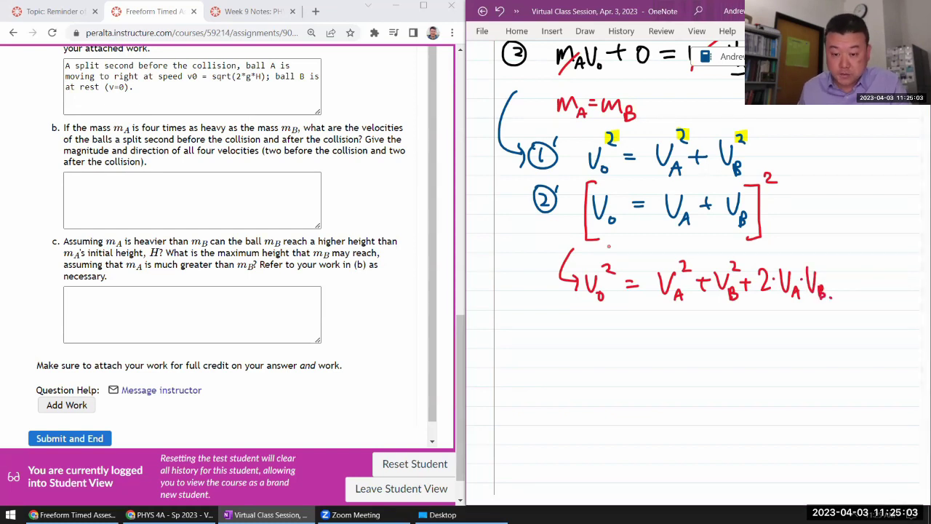
{"action": "left_click_drag", "start_coordinate": [588, 308], "coordinate": [829, 299]}
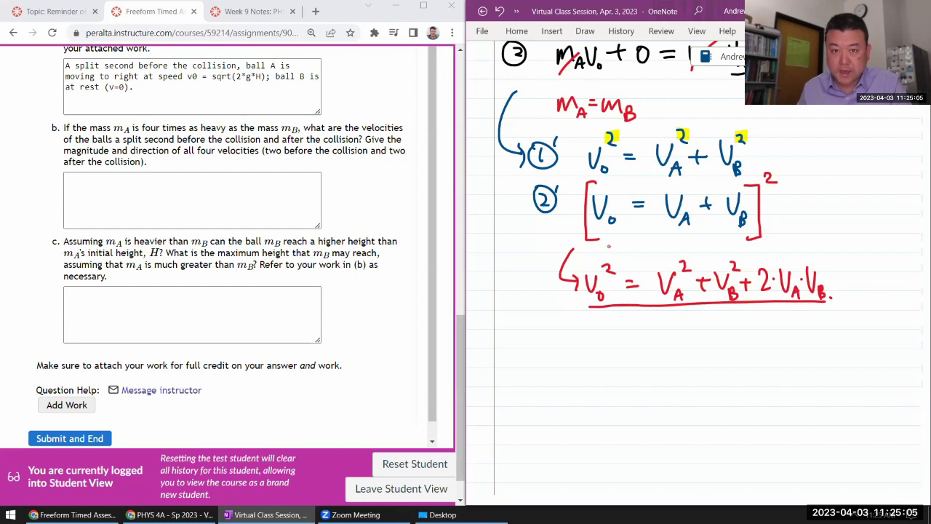
{"action": "left_click_drag", "start_coordinate": [591, 178], "coordinate": [733, 177]}
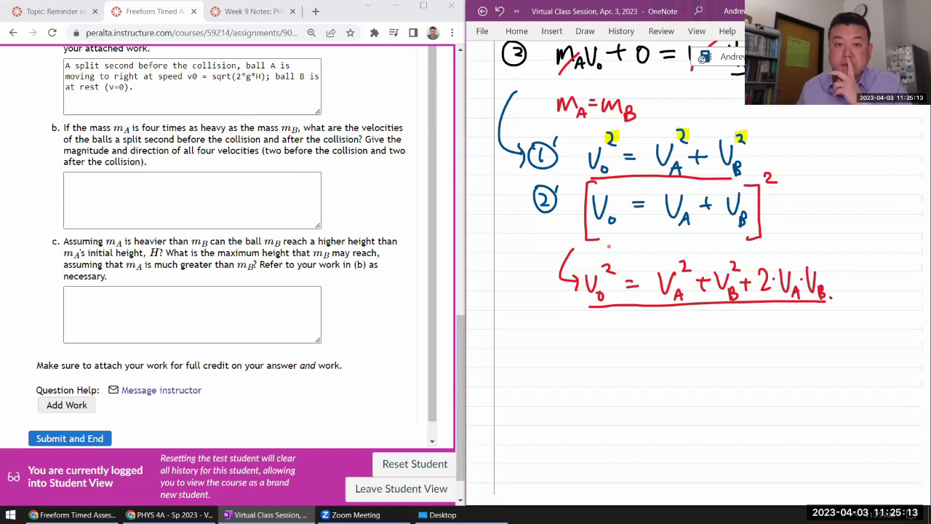
{"action": "mouse_move", "coordinate": [536, 278]}
{"action": "left_mouse_down"}
{"action": "mouse_move", "coordinate": [547, 289]}
{"action": "mouse_move", "coordinate": [555, 272]}
{"action": "left_mouse_up"}
Step: Switch to green ink and write ②″ − ①′ ⇒ 0 = 2·VA·VB, underlining the result
{"action": "left_click", "coordinate": [516, 11]}
{"action": "left_click", "coordinate": [457, 31]}
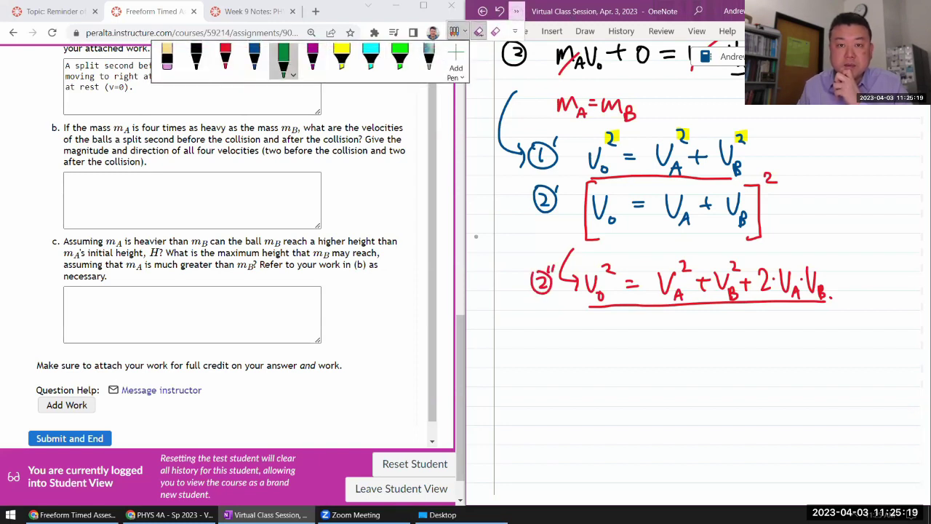
{"action": "left_click", "coordinate": [283, 56]}
{"action": "mouse_move", "coordinate": [537, 329]}
{"action": "left_mouse_down"}
{"action": "mouse_move", "coordinate": [518, 345]}
{"action": "mouse_move", "coordinate": [542, 333]}
{"action": "left_mouse_up"}
{"action": "mouse_move", "coordinate": [524, 337]}
{"action": "left_mouse_down"}
{"action": "mouse_move", "coordinate": [536, 352]}
{"action": "mouse_move", "coordinate": [544, 330]}
{"action": "mouse_move", "coordinate": [598, 351]}
{"action": "mouse_move", "coordinate": [616, 342]}
{"action": "mouse_move", "coordinate": [614, 329]}
{"action": "left_mouse_up"}
{"action": "mouse_move", "coordinate": [531, 386]}
{"action": "left_mouse_down"}
{"action": "mouse_move", "coordinate": [553, 387]}
{"action": "mouse_move", "coordinate": [543, 393]}
{"action": "mouse_move", "coordinate": [561, 378]}
{"action": "mouse_move", "coordinate": [558, 401]}
{"action": "left_mouse_up"}
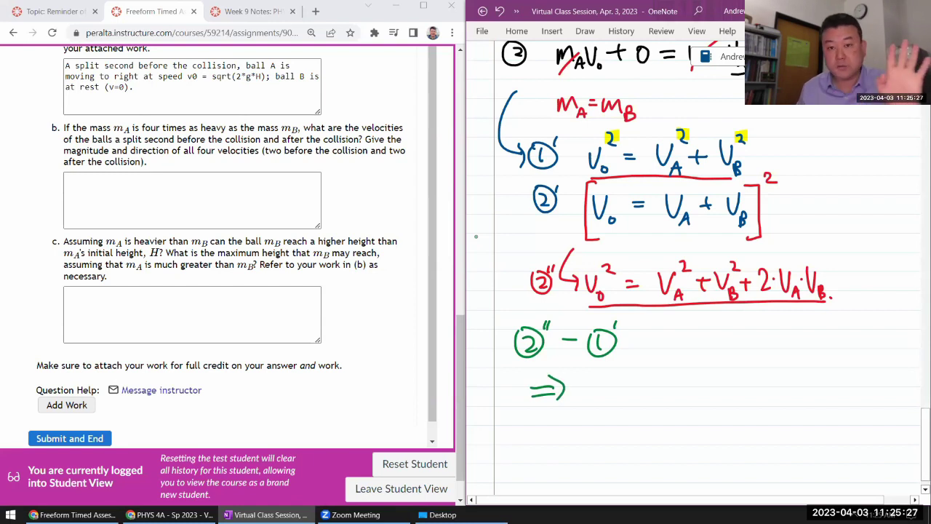
{"action": "left_click_drag", "start_coordinate": [598, 381], "coordinate": [640, 393]}
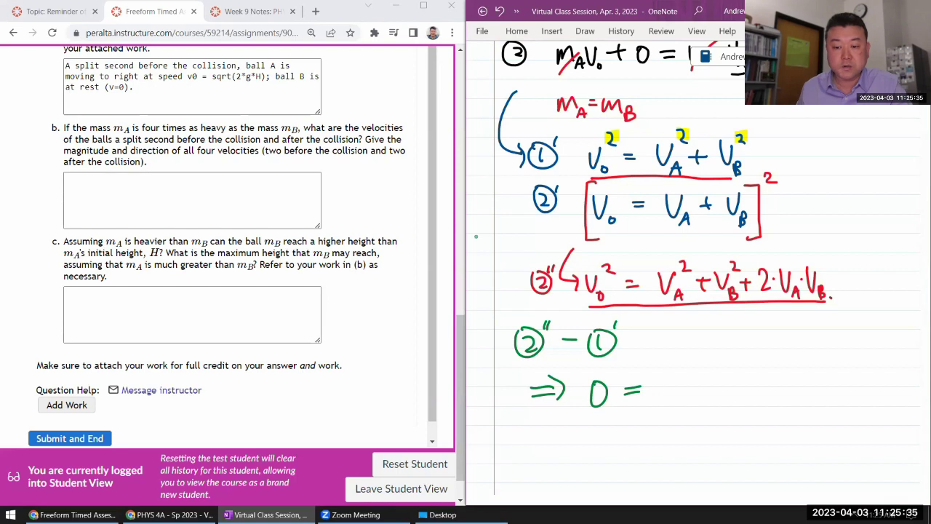
{"action": "mouse_move", "coordinate": [655, 383]}
{"action": "left_mouse_down"}
{"action": "mouse_move", "coordinate": [667, 404]}
{"action": "mouse_move", "coordinate": [695, 391]}
{"action": "mouse_move", "coordinate": [708, 413]}
{"action": "mouse_move", "coordinate": [716, 396]}
{"action": "mouse_move", "coordinate": [726, 405]}
{"action": "mouse_move", "coordinate": [732, 379]}
{"action": "left_mouse_up"}
{"action": "left_click_drag", "start_coordinate": [736, 395], "coordinate": [738, 409]}
{"action": "left_click_drag", "start_coordinate": [602, 419], "coordinate": [753, 416]}
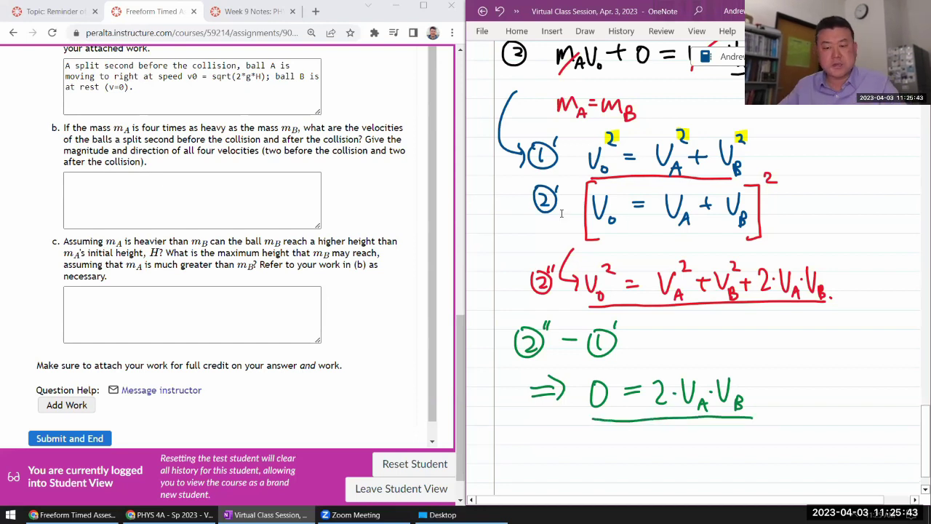
Step: Draw a brace with the two cases VA = 0 xor VB = 0
{"action": "scroll", "coordinate": [726, 336], "scroll_direction": "down", "scroll_amount": 2}
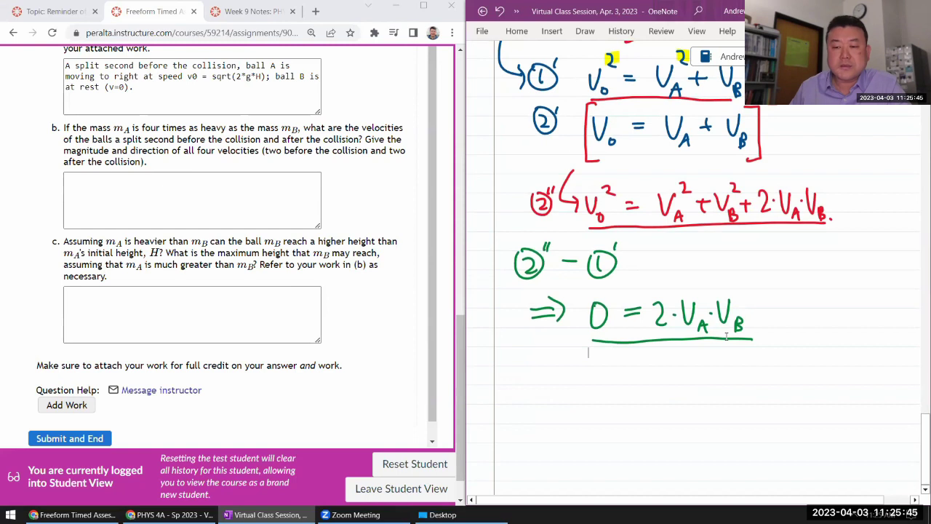
{"action": "mouse_move", "coordinate": [779, 271]}
{"action": "left_mouse_down"}
{"action": "mouse_move", "coordinate": [760, 307]}
{"action": "mouse_move", "coordinate": [783, 356]}
{"action": "left_mouse_up"}
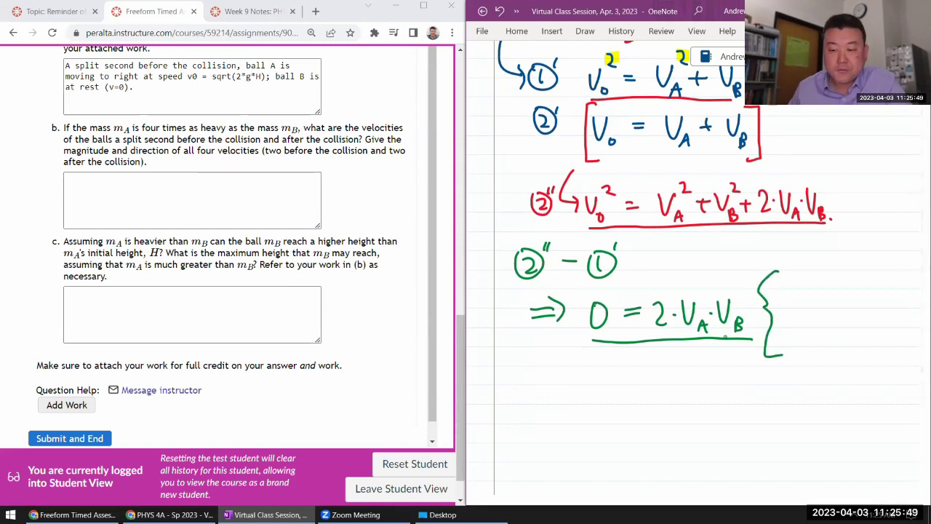
{"action": "left_click_drag", "start_coordinate": [787, 268], "coordinate": [797, 266]}
{"action": "left_click_drag", "start_coordinate": [796, 298], "coordinate": [817, 275]}
{"action": "left_click_drag", "start_coordinate": [807, 281], "coordinate": [828, 273]}
{"action": "mouse_move", "coordinate": [790, 329]}
{"action": "left_mouse_down"}
{"action": "mouse_move", "coordinate": [795, 350]}
{"action": "mouse_move", "coordinate": [802, 331]}
{"action": "left_mouse_up"}
{"action": "mouse_move", "coordinate": [801, 347]}
{"action": "left_mouse_down"}
{"action": "mouse_move", "coordinate": [802, 357]}
{"action": "mouse_move", "coordinate": [821, 337]}
{"action": "left_mouse_up"}
{"action": "left_click_drag", "start_coordinate": [811, 342], "coordinate": [829, 333]}
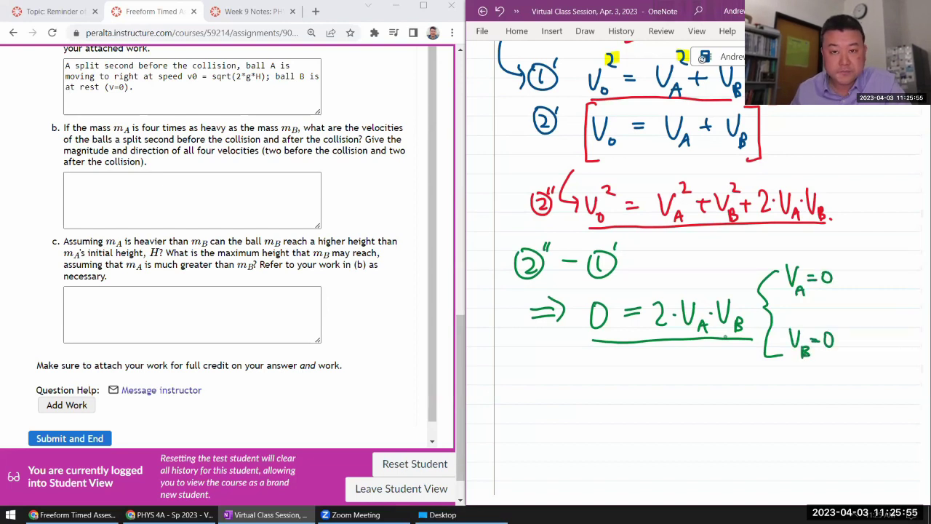
{"action": "left_click_drag", "start_coordinate": [798, 307], "coordinate": [807, 316]}
{"action": "mouse_move", "coordinate": [806, 306]}
{"action": "left_mouse_down"}
{"action": "mouse_move", "coordinate": [798, 316]}
{"action": "mouse_move", "coordinate": [812, 307]}
{"action": "left_mouse_up"}
{"action": "mouse_move", "coordinate": [815, 307]}
{"action": "left_mouse_down"}
{"action": "mouse_move", "coordinate": [820, 316]}
{"action": "mouse_move", "coordinate": [828, 307]}
{"action": "mouse_move", "coordinate": [821, 318]}
{"action": "left_mouse_up"}
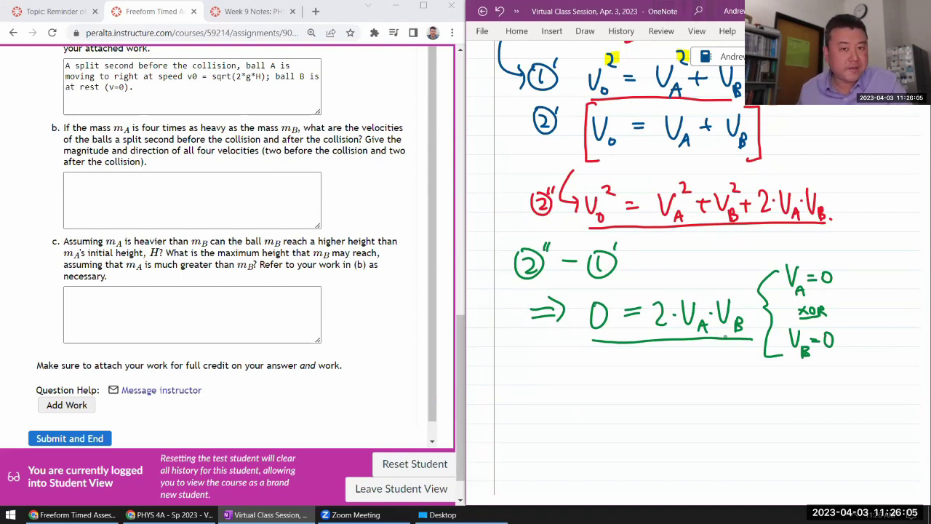
Step: Switch to black ink and write VA = 0 and VB = V0 below the result
{"action": "scroll", "coordinate": [777, 288], "scroll_direction": "up", "scroll_amount": 7}
{"action": "scroll", "coordinate": [777, 288], "scroll_direction": "up", "scroll_amount": 5}
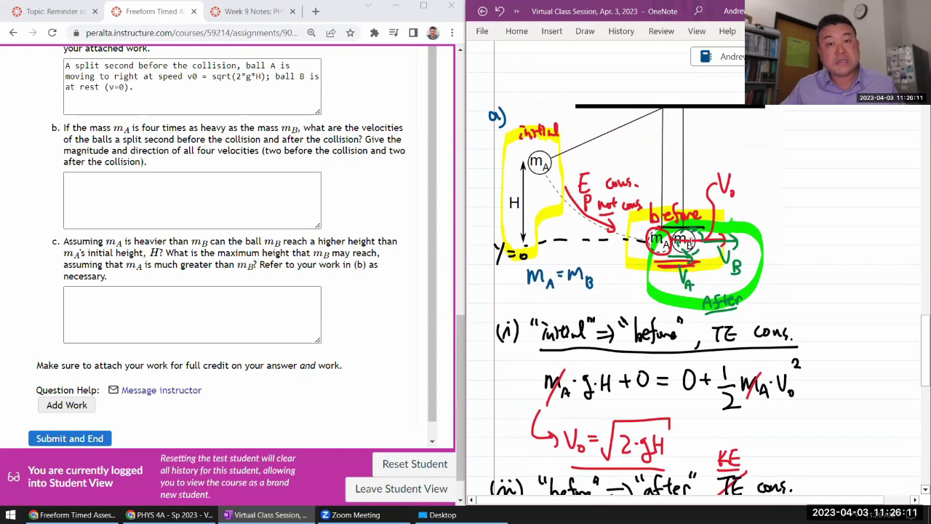
{"action": "scroll", "coordinate": [701, 244], "scroll_direction": "down", "scroll_amount": 20}
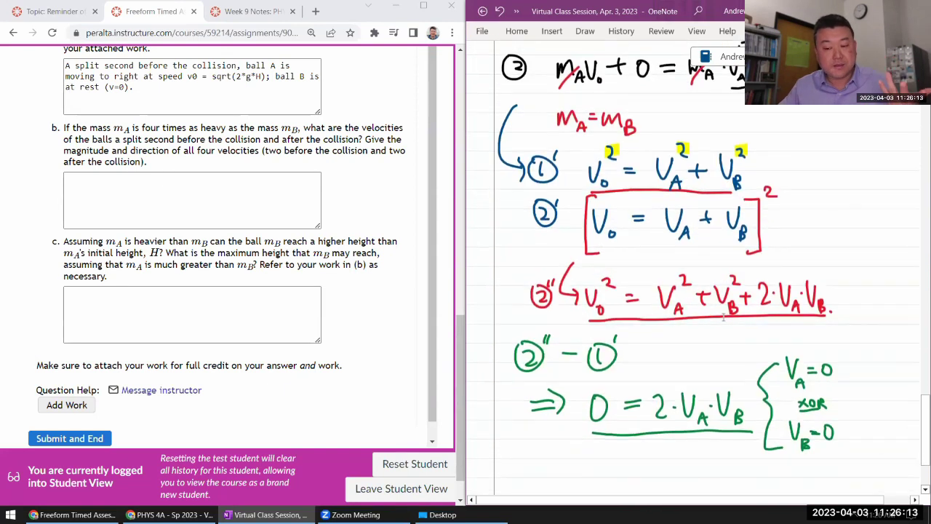
{"action": "left_click_drag", "start_coordinate": [852, 382], "coordinate": [783, 324]}
{"action": "left_click", "coordinate": [733, 385]}
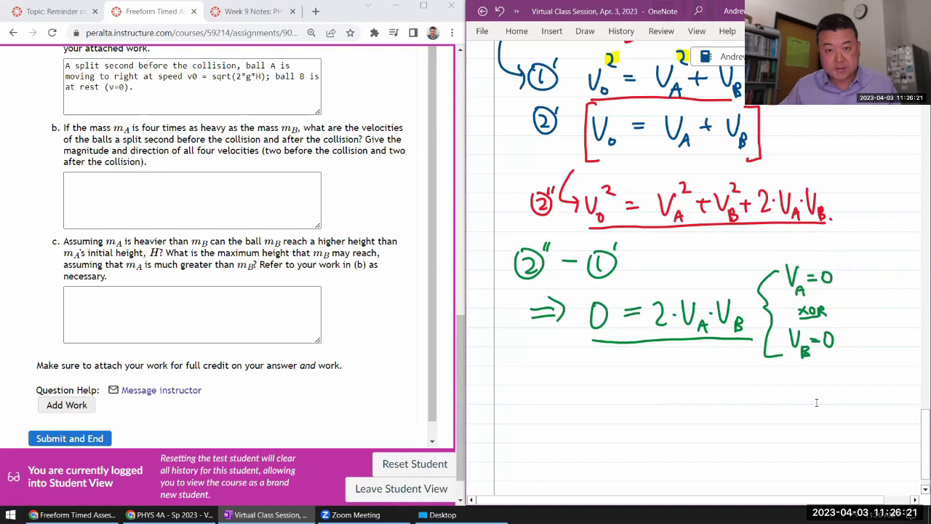
{"action": "left_click", "coordinate": [516, 10]}
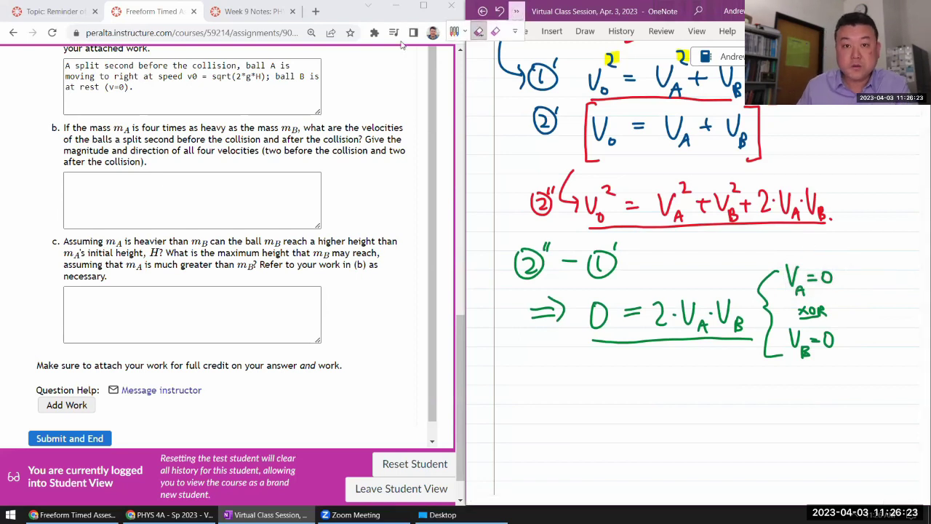
{"action": "left_click", "coordinate": [457, 31]}
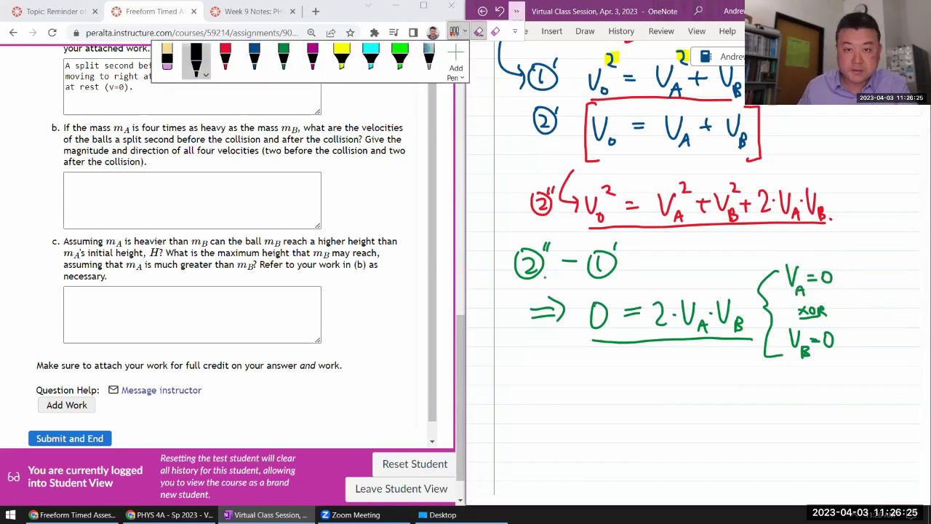
{"action": "left_click", "coordinate": [196, 58]}
{"action": "left_click_drag", "start_coordinate": [557, 359], "coordinate": [575, 360]}
{"action": "left_click_drag", "start_coordinate": [572, 395], "coordinate": [595, 374]}
{"action": "left_click_drag", "start_coordinate": [586, 379], "coordinate": [603, 373]}
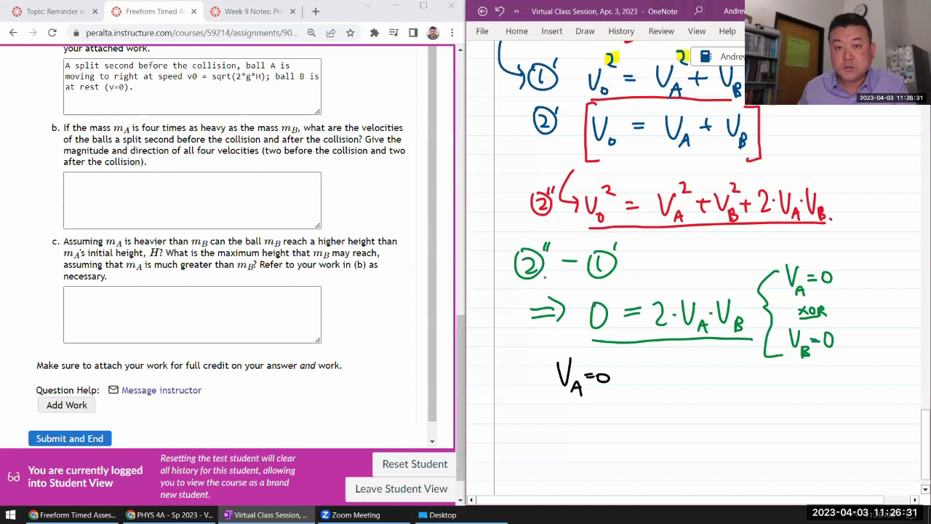
{"action": "mouse_move", "coordinate": [561, 404]}
{"action": "left_mouse_down"}
{"action": "mouse_move", "coordinate": [564, 417]}
{"action": "mouse_move", "coordinate": [577, 409]}
{"action": "mouse_move", "coordinate": [585, 438]}
{"action": "mouse_move", "coordinate": [601, 415]}
{"action": "left_mouse_up"}
{"action": "left_click_drag", "start_coordinate": [592, 419], "coordinate": [619, 409]}
{"action": "left_click_drag", "start_coordinate": [623, 425], "coordinate": [624, 426]}
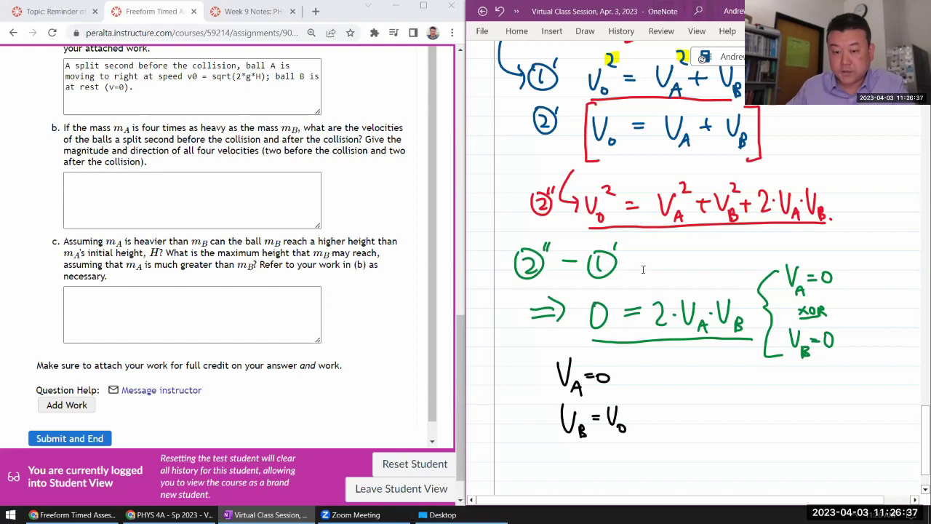
Step: Append V0 = √(2·g·H) after VB = V0
{"action": "scroll", "coordinate": [646, 274], "scroll_direction": "up", "scroll_amount": 5}
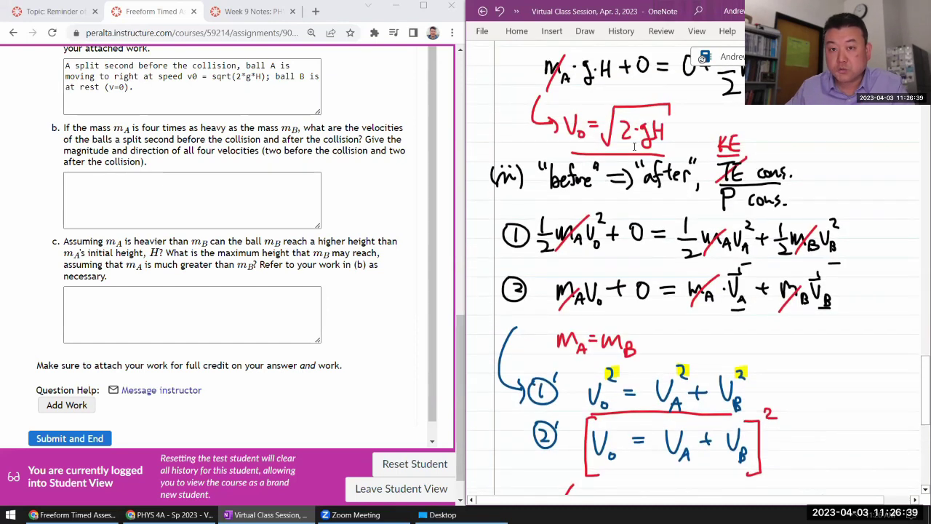
{"action": "scroll", "coordinate": [634, 146], "scroll_direction": "down", "scroll_amount": 5}
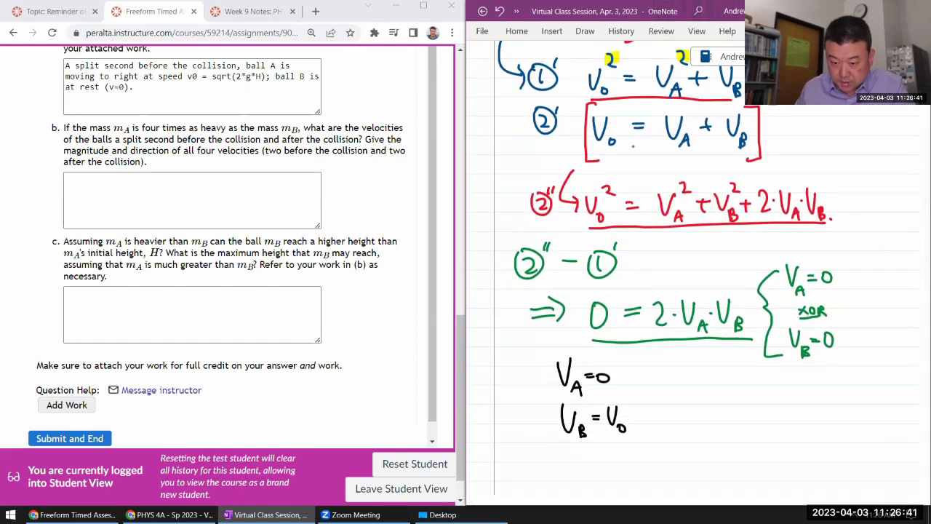
{"action": "mouse_move", "coordinate": [649, 430]}
{"action": "left_mouse_down"}
{"action": "mouse_move", "coordinate": [648, 438]}
{"action": "mouse_move", "coordinate": [686, 410]}
{"action": "left_mouse_up"}
{"action": "left_click_drag", "start_coordinate": [689, 432], "coordinate": [706, 418]}
{"action": "mouse_move", "coordinate": [696, 425]}
{"action": "left_mouse_down"}
{"action": "mouse_move", "coordinate": [735, 401]}
{"action": "mouse_move", "coordinate": [750, 437]}
{"action": "mouse_move", "coordinate": [756, 426]}
{"action": "left_mouse_up"}
{"action": "mouse_move", "coordinate": [765, 422]}
{"action": "left_mouse_down"}
{"action": "mouse_move", "coordinate": [759, 445]}
{"action": "mouse_move", "coordinate": [770, 430]}
{"action": "left_mouse_up"}
{"action": "mouse_move", "coordinate": [774, 417]}
{"action": "left_mouse_down"}
{"action": "mouse_move", "coordinate": [776, 432]}
{"action": "mouse_move", "coordinate": [783, 426]}
{"action": "left_mouse_up"}
{"action": "left_click_drag", "start_coordinate": [783, 418], "coordinate": [782, 432]}
{"action": "left_click_drag", "start_coordinate": [735, 405], "coordinate": [777, 406]}
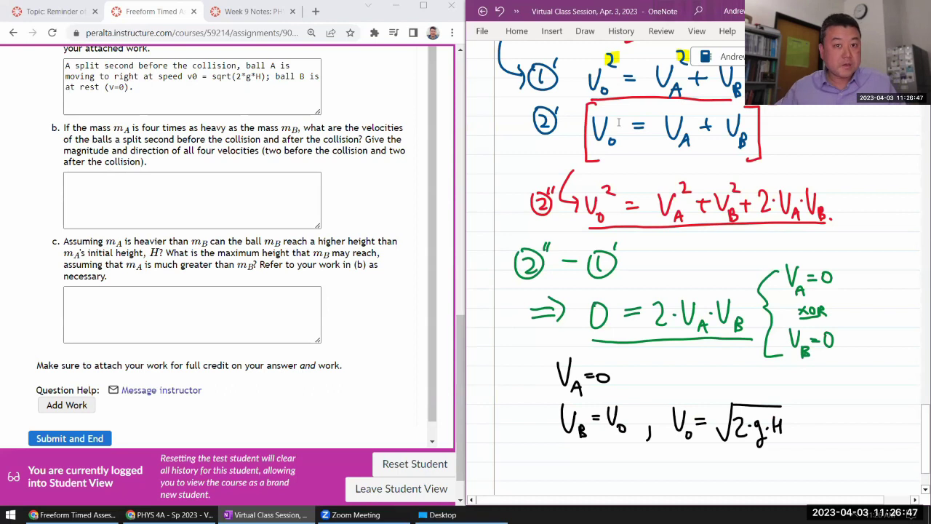
Step: Add a new paragraph to part a's answer: 'After the collision, ball A is at rest, and ball B is moving at speed v0'
{"action": "scroll", "coordinate": [298, 142], "scroll_direction": "up", "scroll_amount": 1}
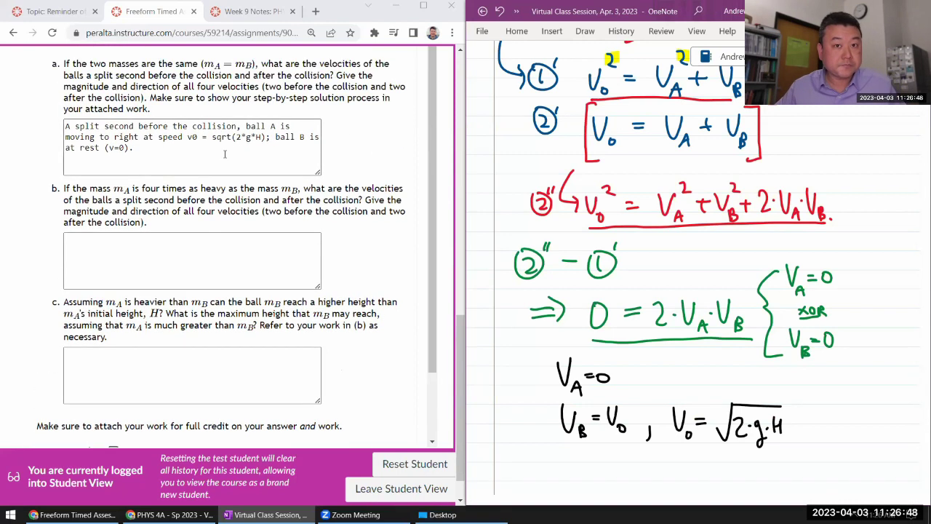
{"action": "left_click", "coordinate": [146, 154]}
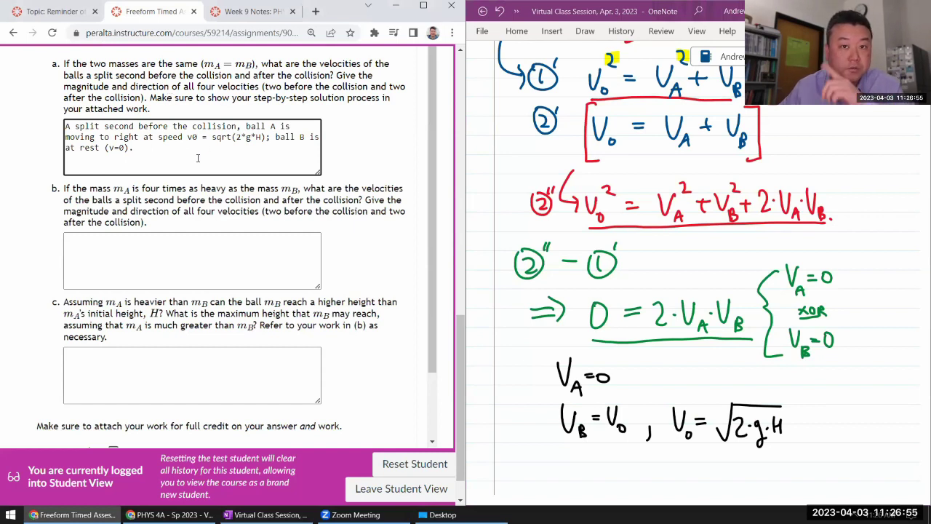
{"action": "key", "text": "Return"}
{"action": "key", "text": "Return"}
{"action": "type", "text": "After "}
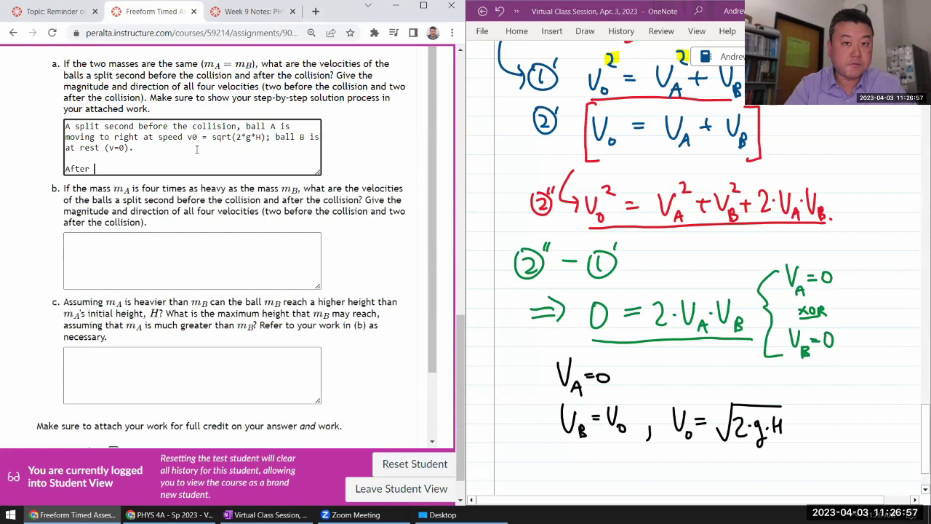
{"action": "type", "text": "the collision, bal"}
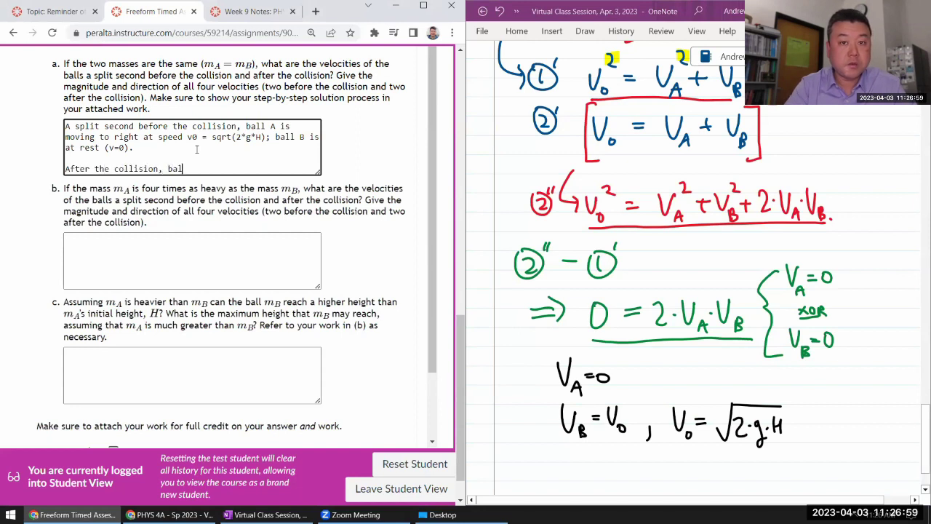
{"action": "type", "text": "l A is"}
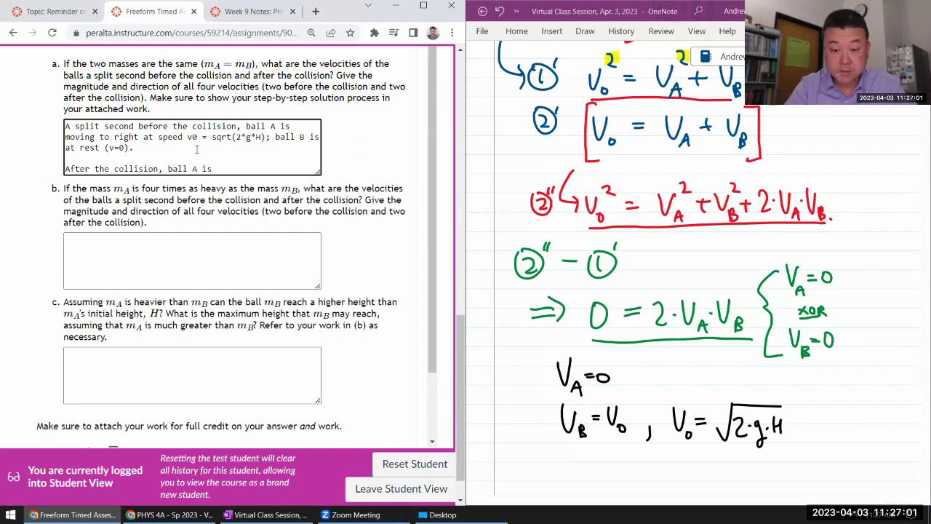
{"action": "type", "text": " at rest "}
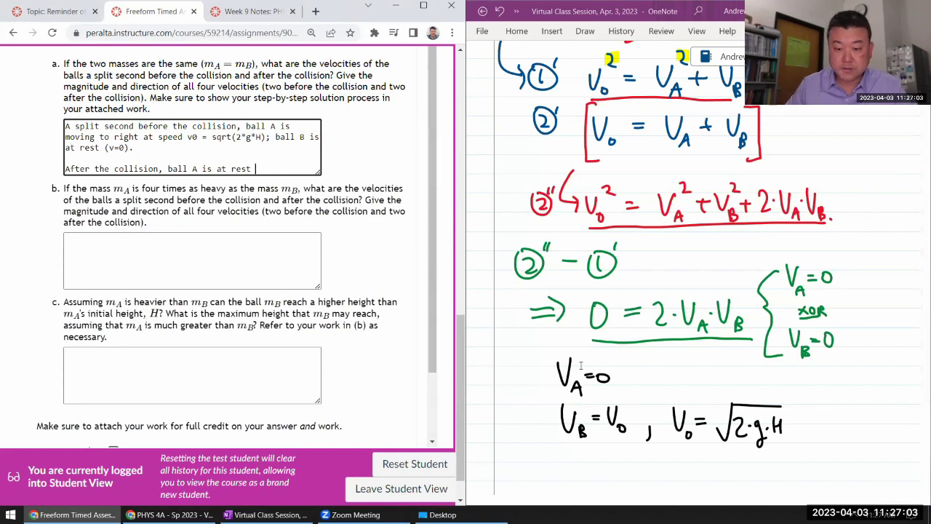
{"action": "type", "text": ", and ball B is moving at speed v"}
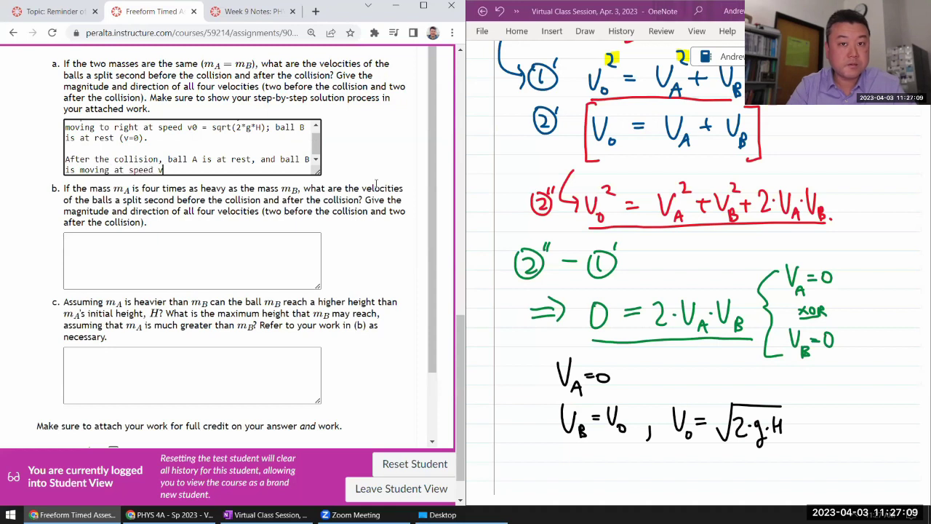
{"action": "type", "text": "0 (same as that calculated above)."}
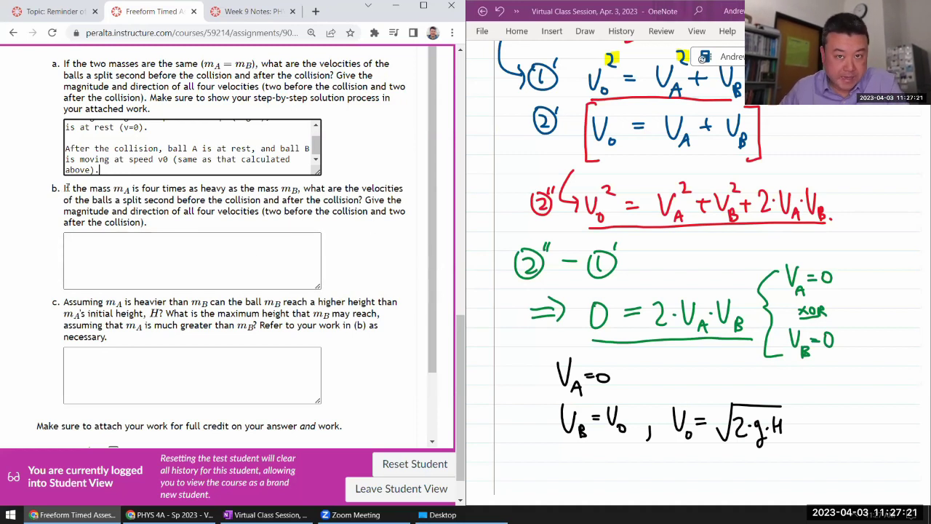
{"action": "left_click_drag", "start_coordinate": [64, 189], "coordinate": [306, 190]}
{"action": "left_click", "coordinate": [310, 254]}
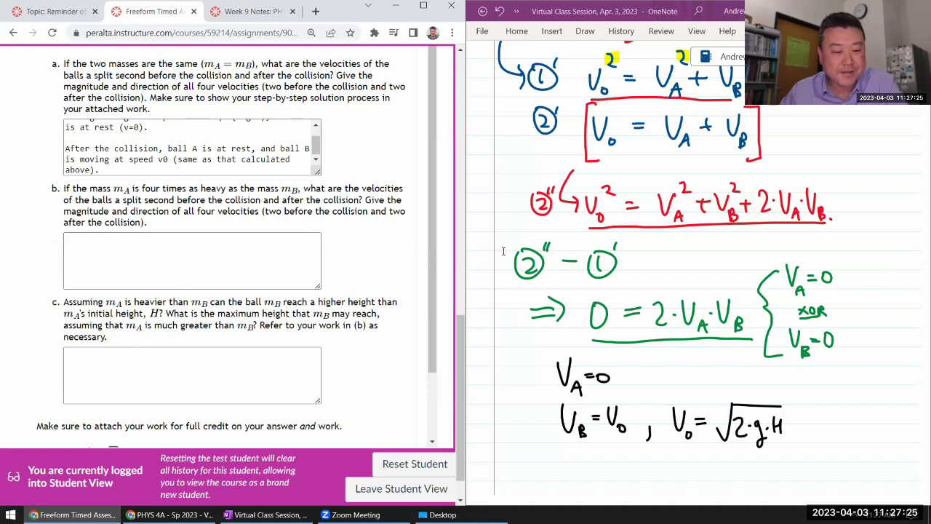
Step: Select the handwritten equations and scroll down to the (ii) before/after equations ① and ②
{"action": "scroll", "coordinate": [618, 305], "scroll_direction": "up", "scroll_amount": 4}
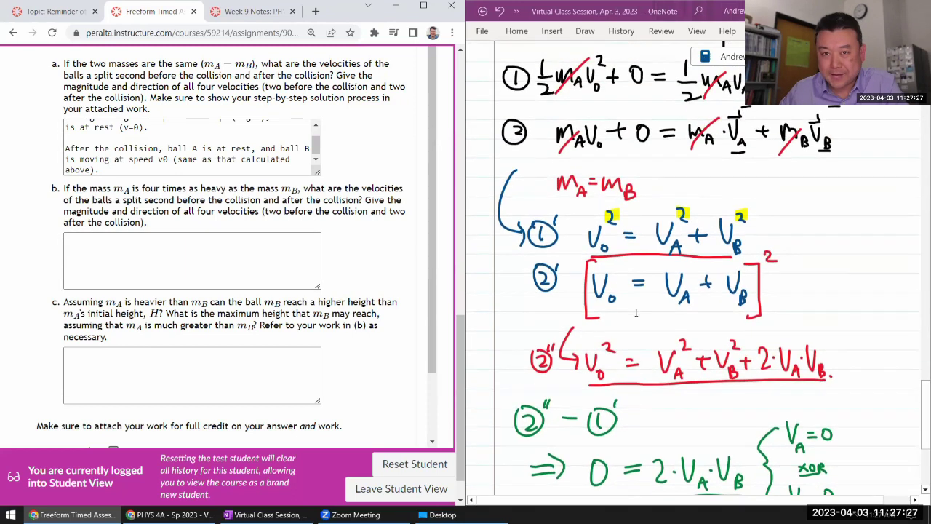
{"action": "left_click_drag", "start_coordinate": [461, 357], "coordinate": [485, 351]}
{"action": "scroll", "coordinate": [691, 292], "scroll_direction": "up", "scroll_amount": 4}
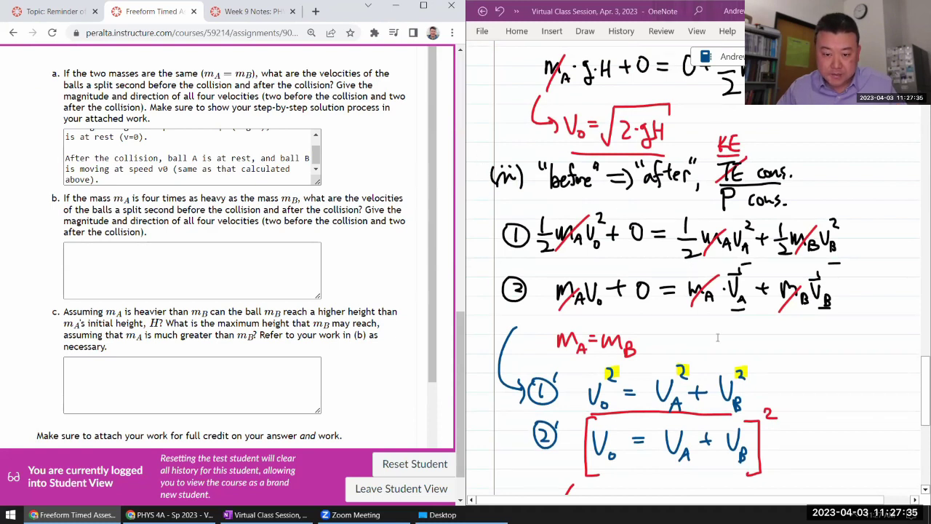
{"action": "mouse_move", "coordinate": [858, 324]}
{"action": "left_mouse_down"}
{"action": "mouse_move", "coordinate": [713, 218]}
{"action": "mouse_move", "coordinate": [490, 161]}
{"action": "mouse_move", "coordinate": [469, 132]}
{"action": "left_mouse_up"}
{"action": "scroll", "coordinate": [596, 254], "scroll_direction": "up", "scroll_amount": 6}
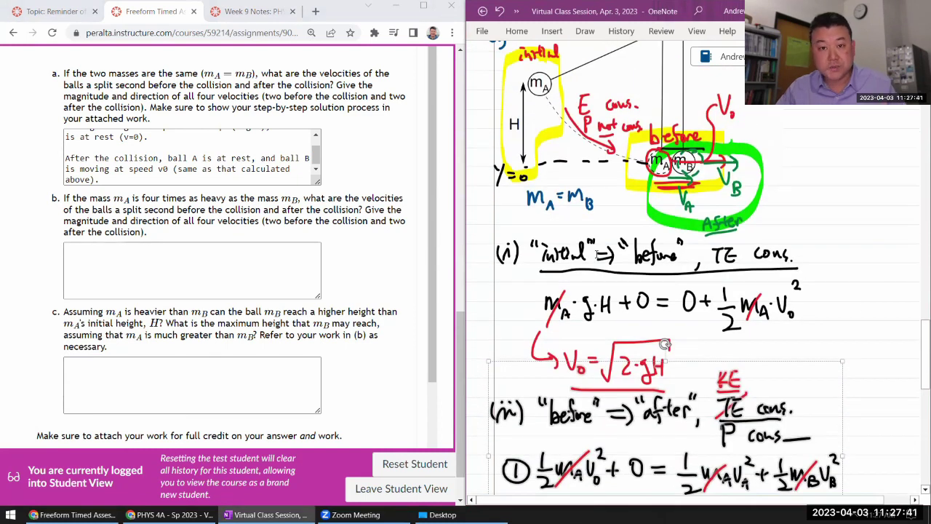
{"action": "scroll", "coordinate": [596, 254], "scroll_direction": "down", "scroll_amount": 2}
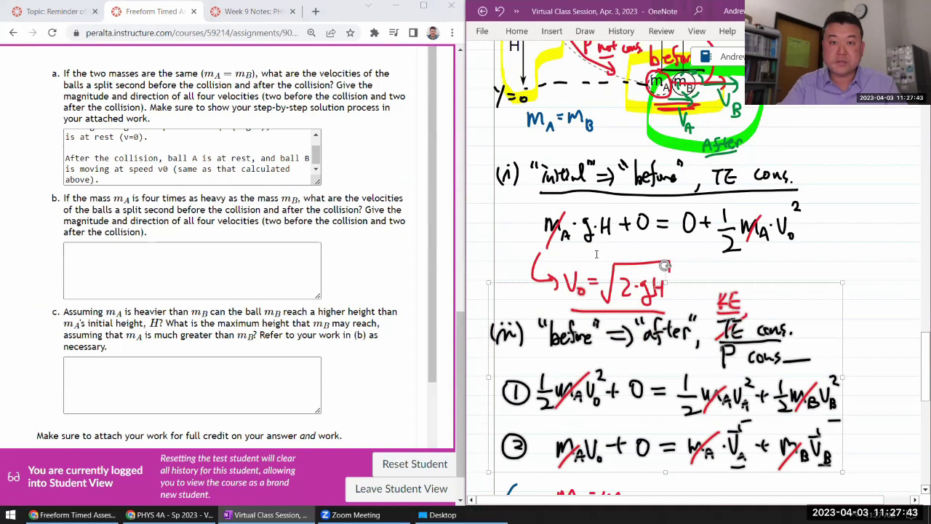
{"action": "scroll", "coordinate": [597, 254], "scroll_direction": "down", "scroll_amount": 7}
{"action": "scroll", "coordinate": [597, 254], "scroll_direction": "down", "scroll_amount": 10}
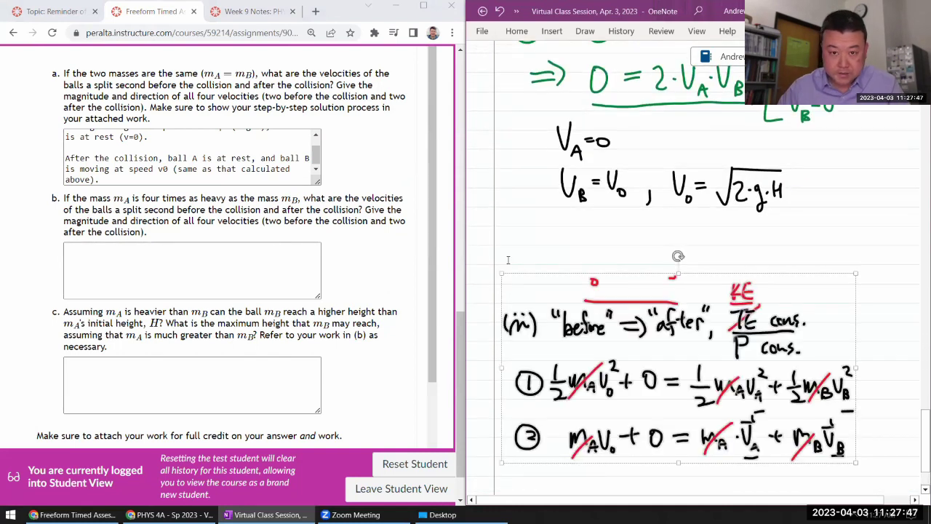
{"action": "scroll", "coordinate": [560, 356], "scroll_direction": "down", "scroll_amount": 4}
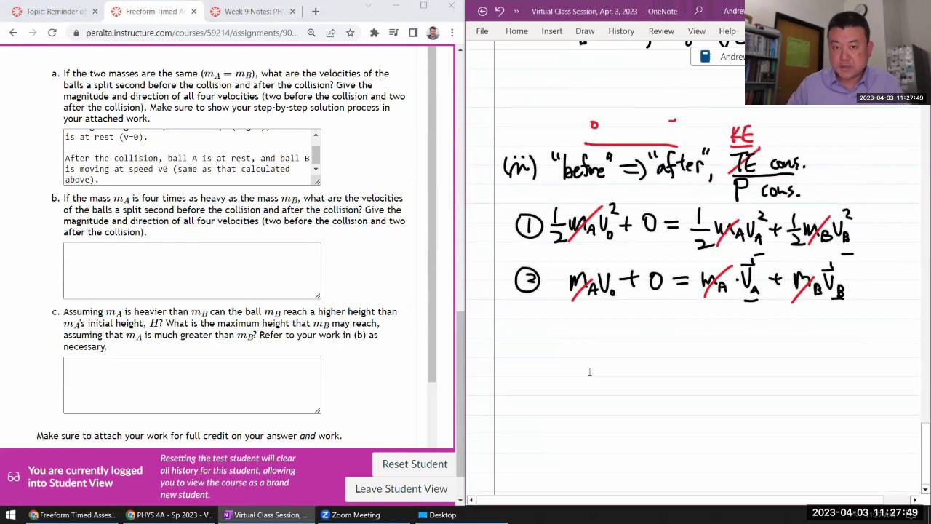
Step: Label the copied equations b) in green ink
{"action": "left_click", "coordinate": [516, 11]}
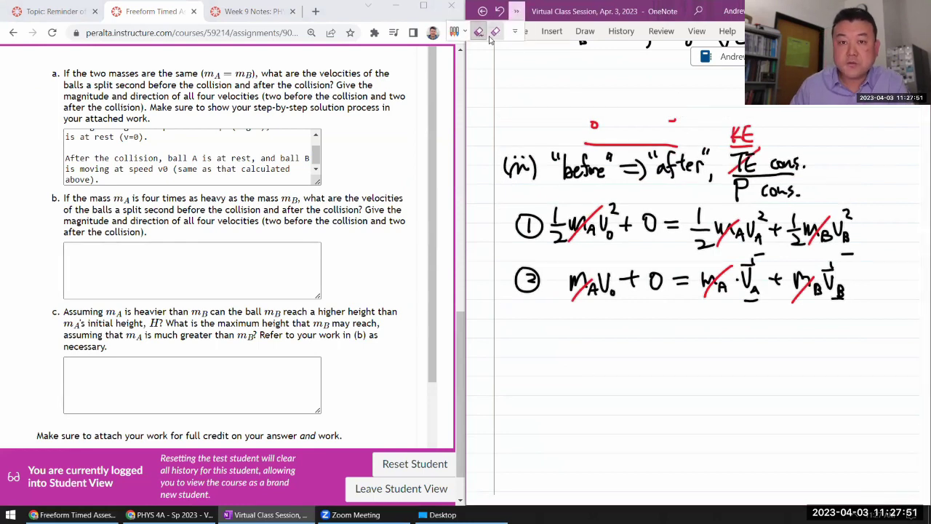
{"action": "left_click", "coordinate": [458, 31]}
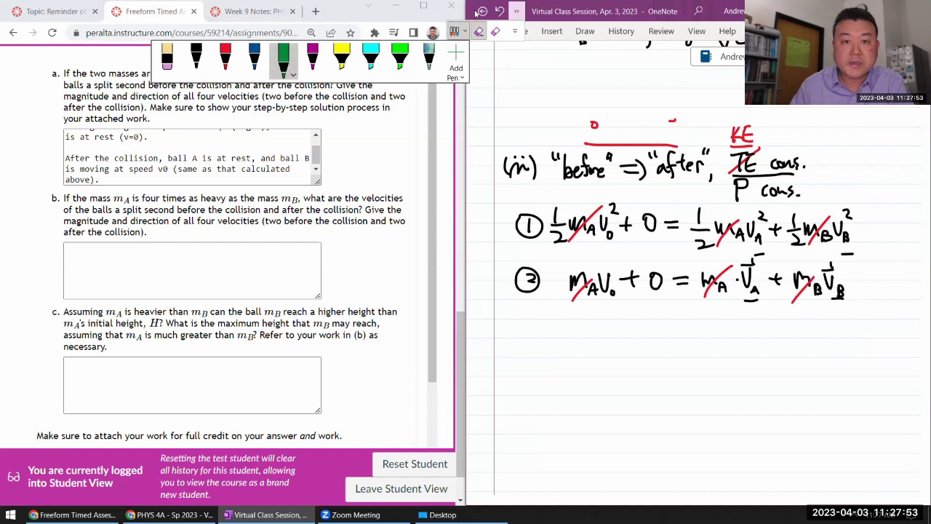
{"action": "left_click", "coordinate": [515, 11]}
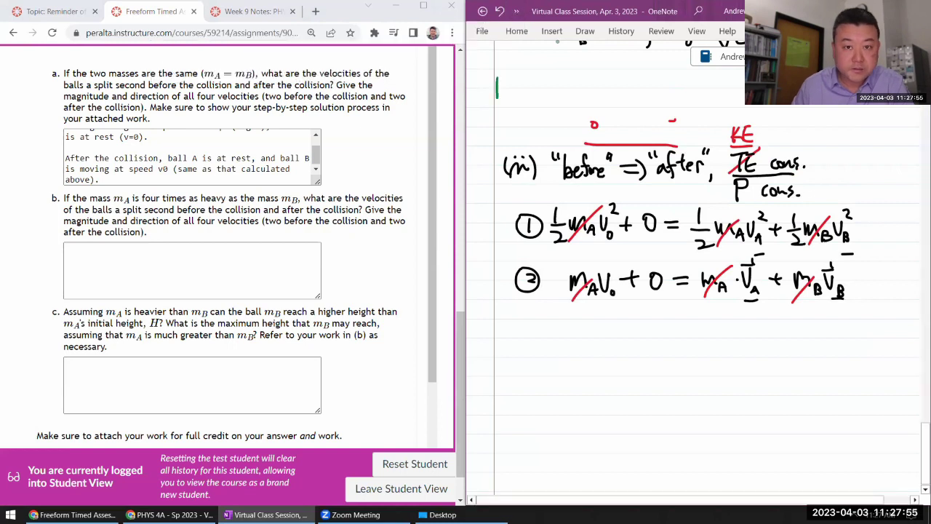
{"action": "mouse_move", "coordinate": [498, 75]}
{"action": "left_mouse_down"}
{"action": "mouse_move", "coordinate": [499, 101]}
{"action": "mouse_move", "coordinate": [515, 104]}
{"action": "left_mouse_up"}
Step: Erase the red zero and the red mA/mB strike-throughs in equations ① and ②
{"action": "left_click", "coordinate": [516, 11]}
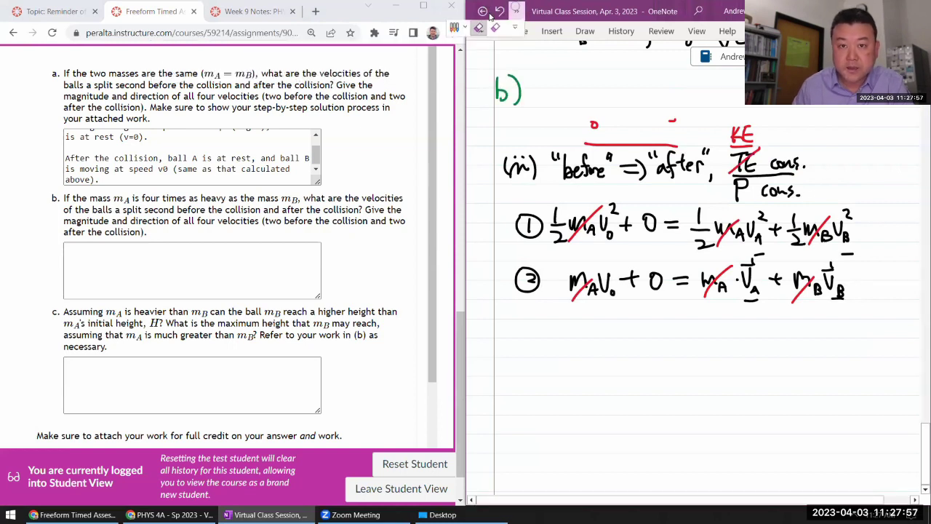
{"action": "left_click", "coordinate": [478, 27]}
{"action": "left_click_drag", "start_coordinate": [595, 124], "coordinate": [590, 145]}
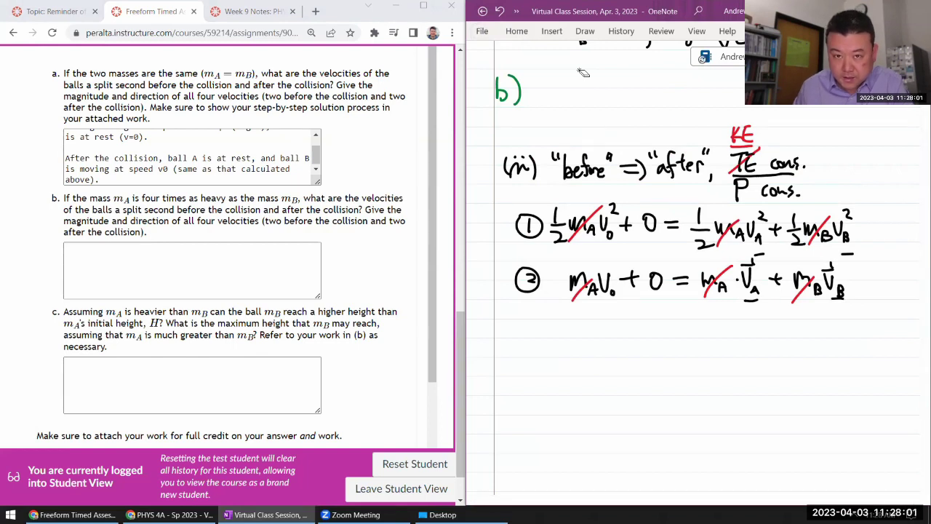
{"action": "left_click_drag", "start_coordinate": [572, 239], "coordinate": [601, 210]}
{"action": "left_click_drag", "start_coordinate": [717, 245], "coordinate": [741, 220]}
{"action": "left_click_drag", "start_coordinate": [809, 245], "coordinate": [830, 217]}
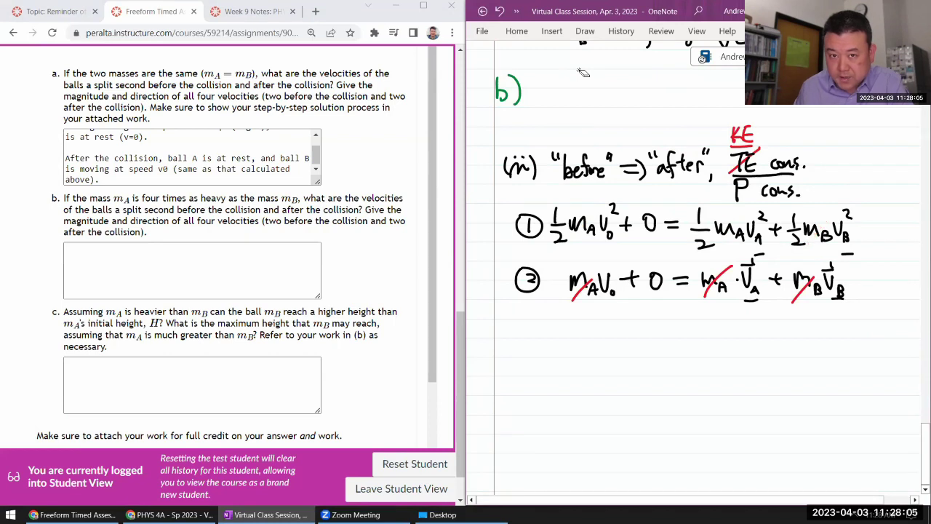
{"action": "left_click_drag", "start_coordinate": [573, 299], "coordinate": [589, 276]}
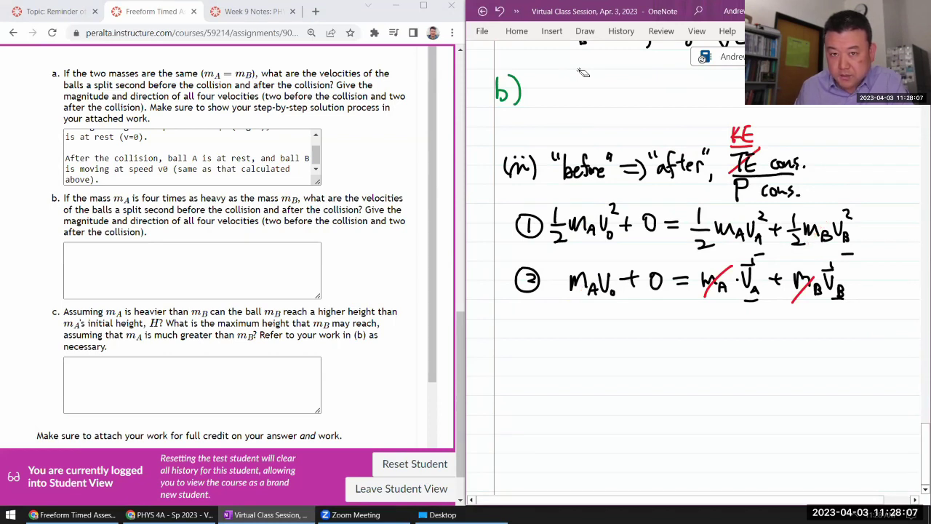
{"action": "left_click_drag", "start_coordinate": [794, 300], "coordinate": [812, 275]}
{"action": "left_click_drag", "start_coordinate": [704, 297], "coordinate": [732, 266]}
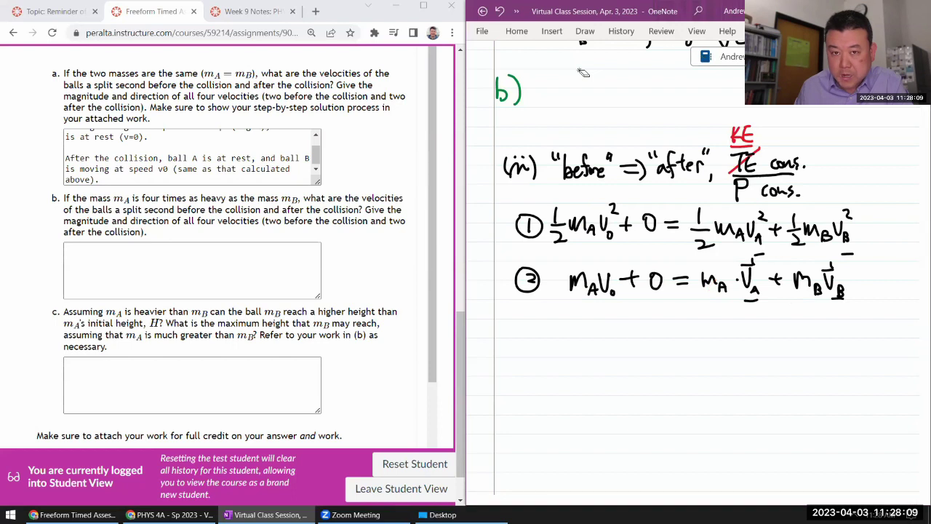
Step: Write mA = N·mB in green below equation ② and underline it
{"action": "left_click", "coordinate": [516, 11]}
{"action": "left_click", "coordinate": [464, 31]}
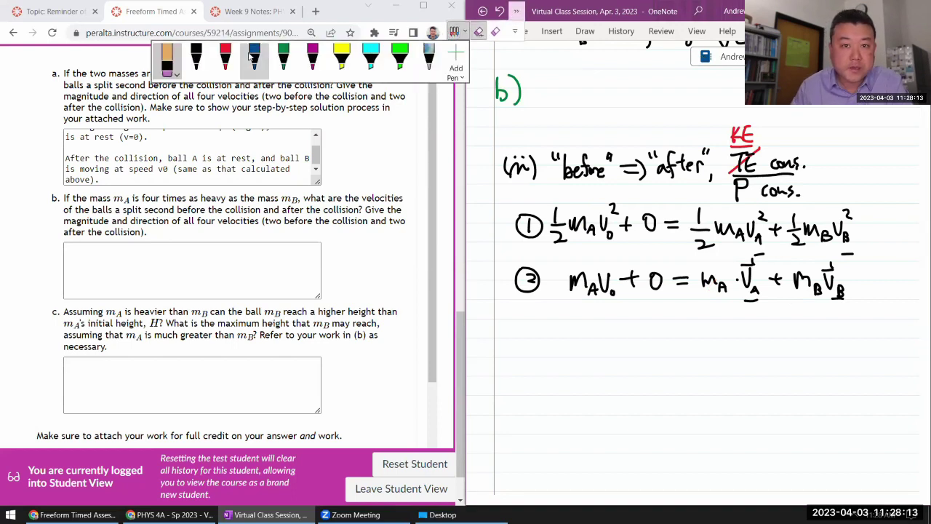
{"action": "left_click", "coordinate": [280, 58]}
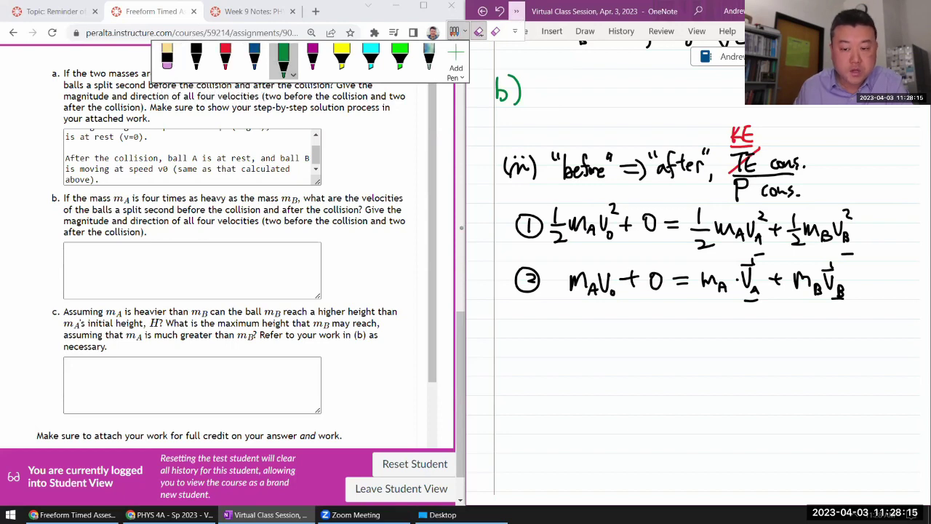
{"action": "mouse_move", "coordinate": [538, 329]}
{"action": "left_mouse_down"}
{"action": "mouse_move", "coordinate": [567, 352]}
{"action": "mouse_move", "coordinate": [576, 328]}
{"action": "left_mouse_up"}
{"action": "mouse_move", "coordinate": [568, 336]}
{"action": "left_mouse_down"}
{"action": "mouse_move", "coordinate": [588, 344]}
{"action": "mouse_move", "coordinate": [598, 324]}
{"action": "mouse_move", "coordinate": [628, 343]}
{"action": "left_mouse_up"}
{"action": "left_click_drag", "start_coordinate": [632, 339], "coordinate": [640, 353]}
{"action": "left_click_drag", "start_coordinate": [546, 356], "coordinate": [635, 353]}
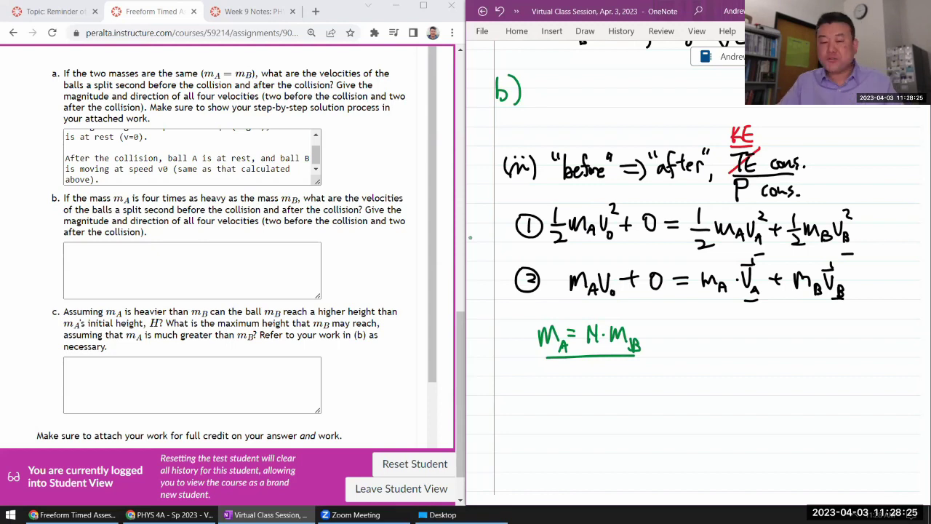
{"action": "scroll", "coordinate": [639, 212], "scroll_direction": "down", "scroll_amount": 3}
{"action": "scroll", "coordinate": [639, 212], "scroll_direction": "up", "scroll_amount": 1}
{"action": "left_click", "coordinate": [542, 241]}
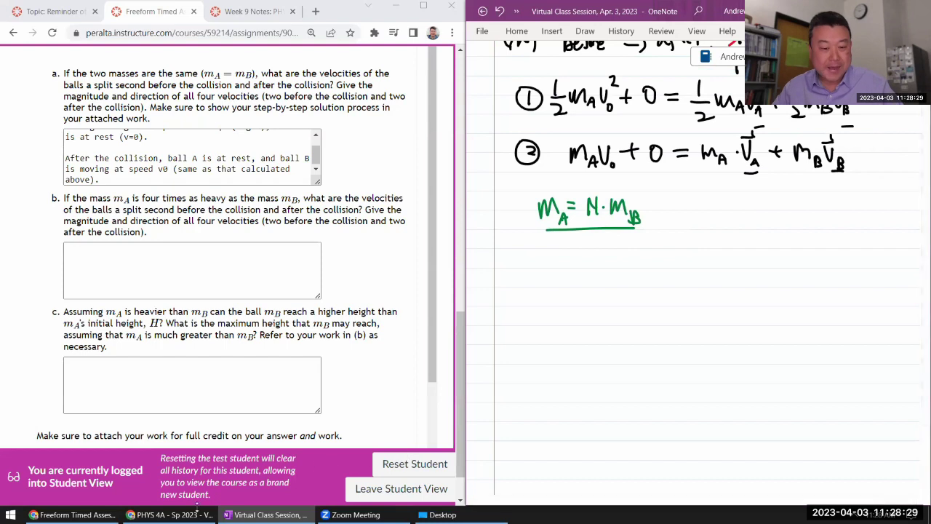
Step: Bring the SageMath notebook forward and declare variables mA, mB, N, v0, vA, vB
{"action": "left_click", "coordinate": [169, 515]}
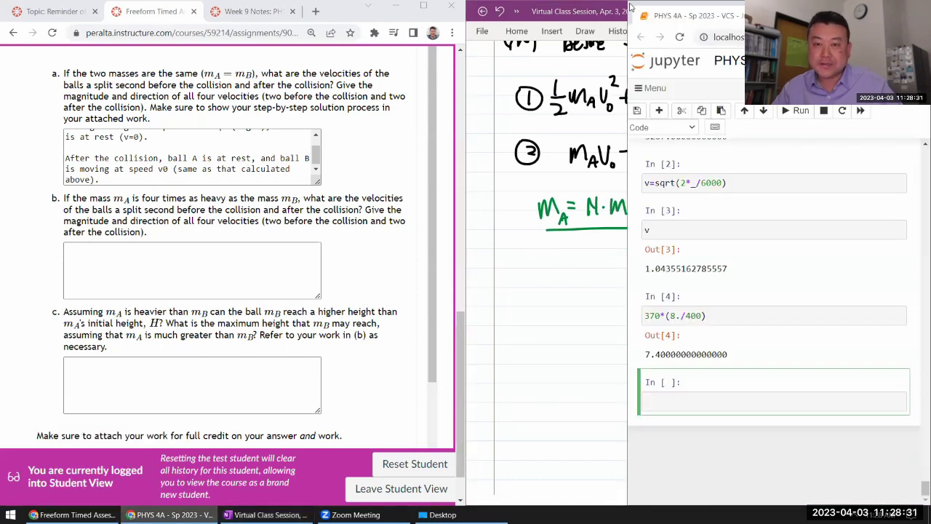
{"action": "left_click_drag", "start_coordinate": [630, 6], "coordinate": [476, 246]}
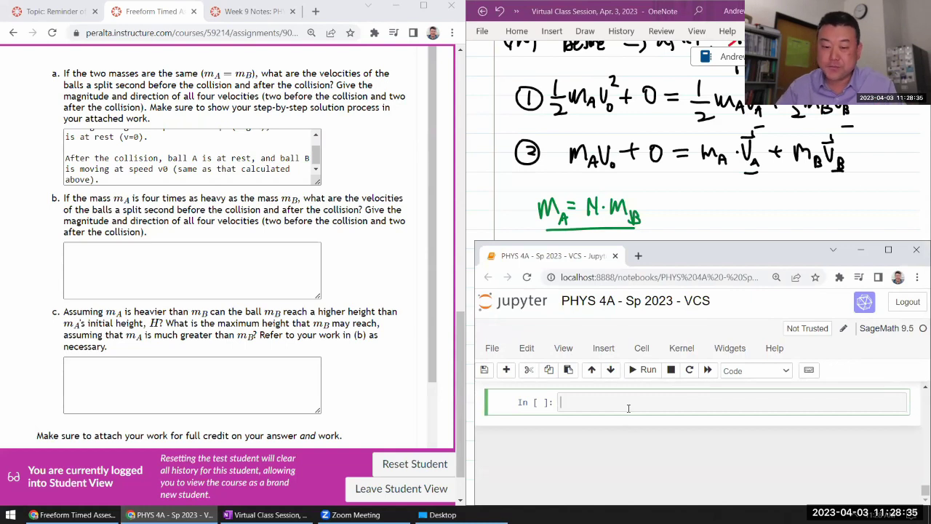
{"action": "type", "text": "var('"}
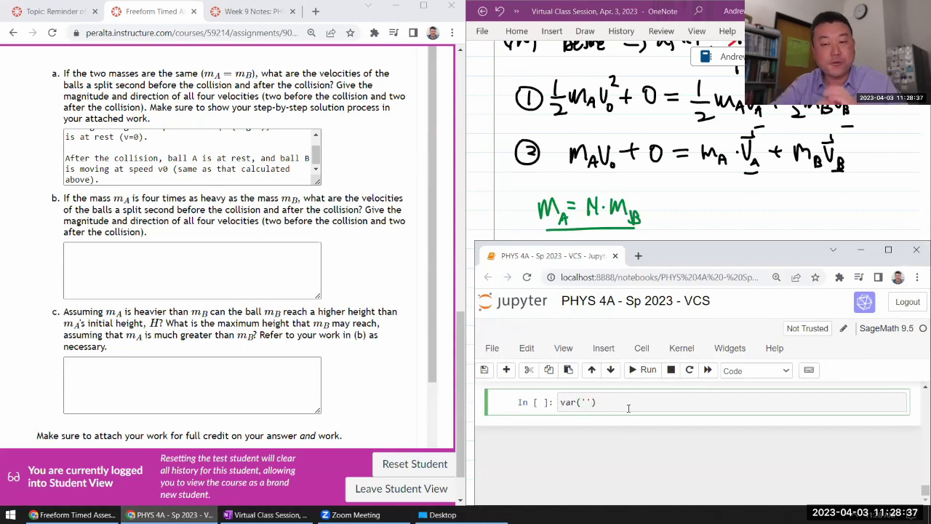
{"action": "type", "text": "mA,mB,"}
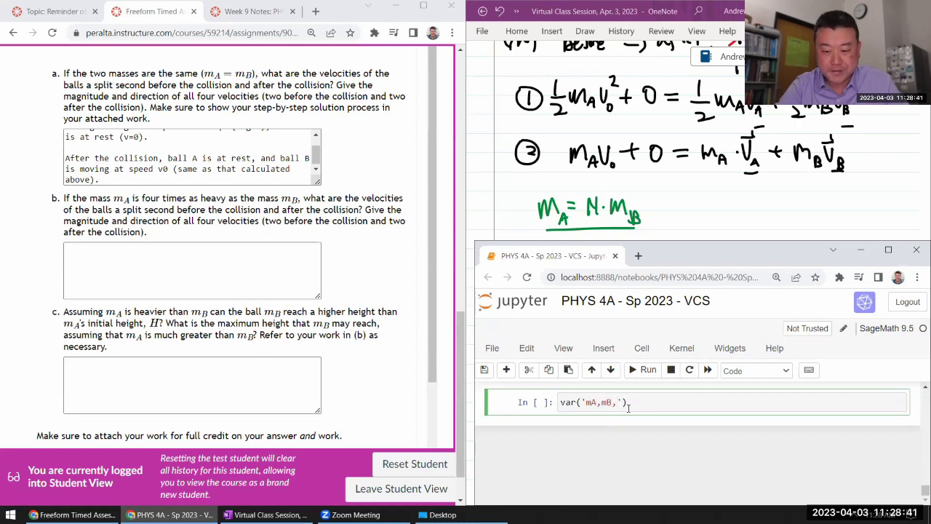
{"action": "type", "text": "N"}
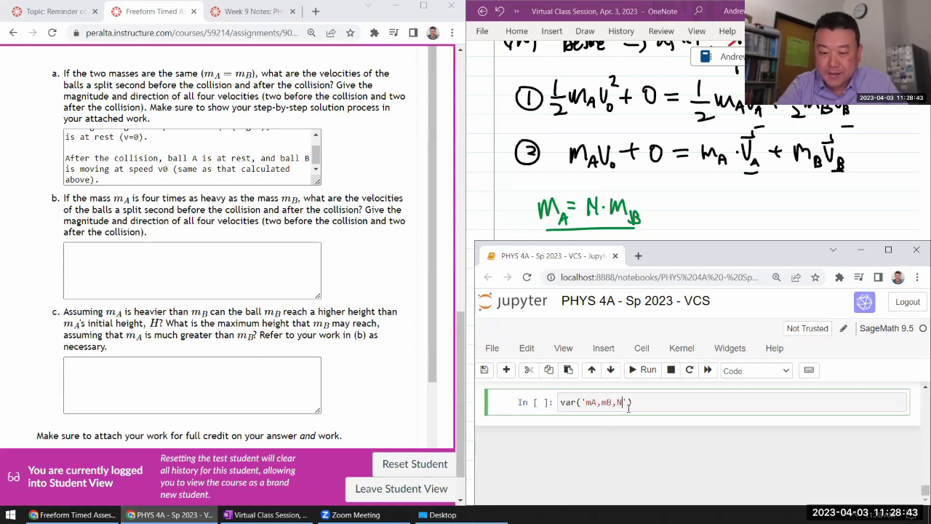
{"action": "type", "text": ",v0,v"}
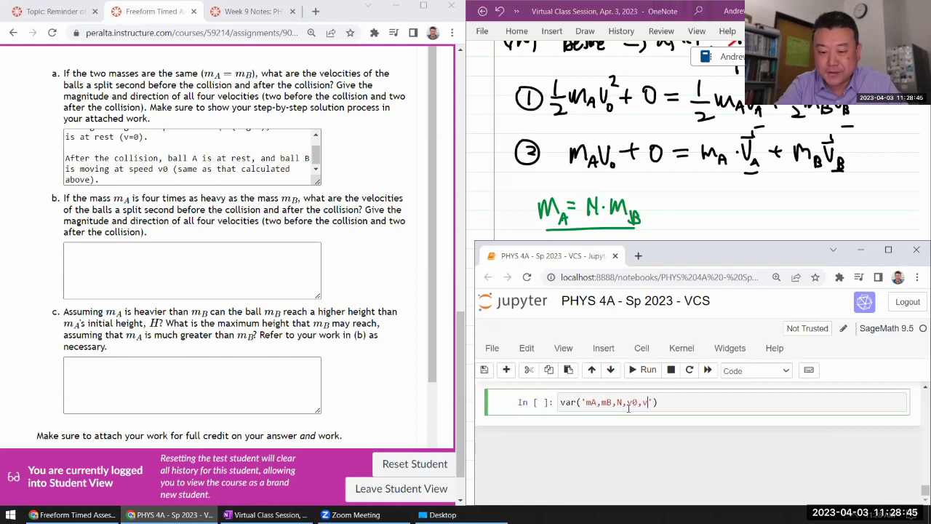
{"action": "type", "text": "A,vB"}
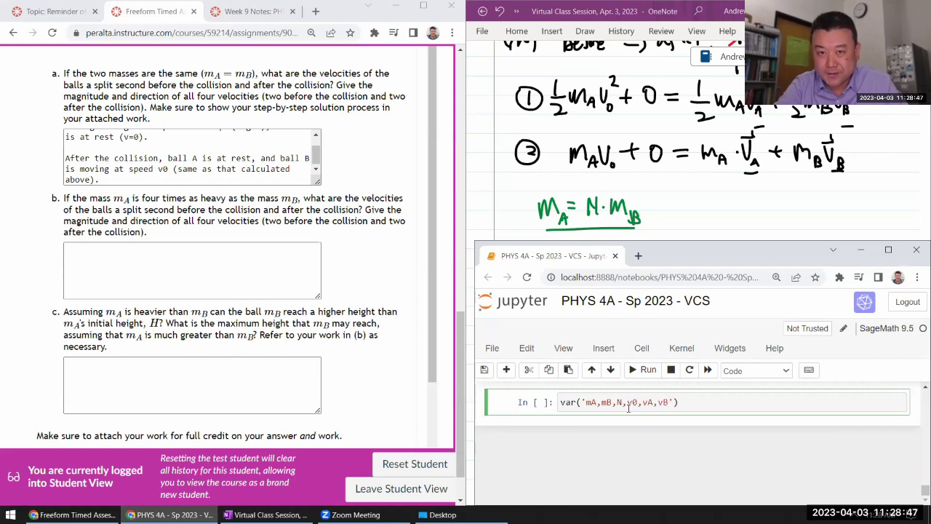
{"action": "type", "text": "'"}
{"action": "key", "text": "shift+Return"}
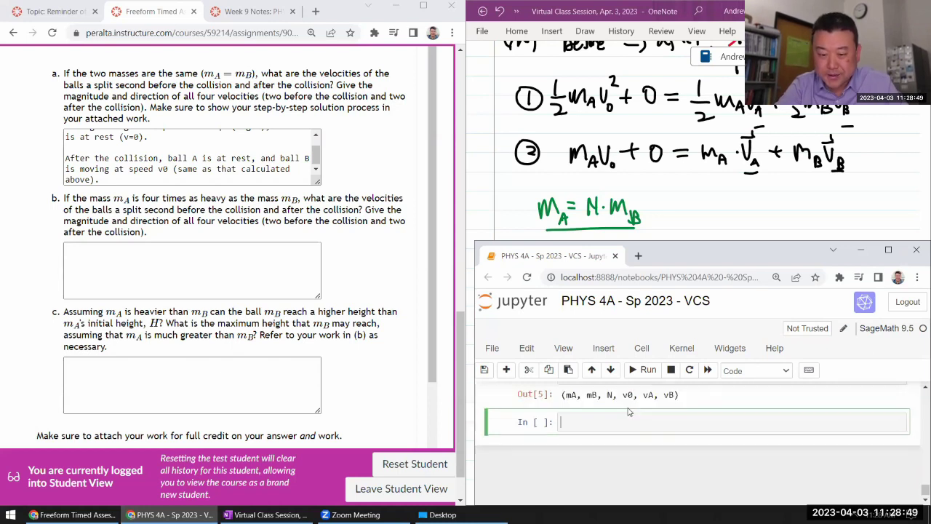
Step: Define and run eq1 (energy), eq2 (momentum) and eq3: mA == N*mB in one cell
{"action": "type", "text": "e"}
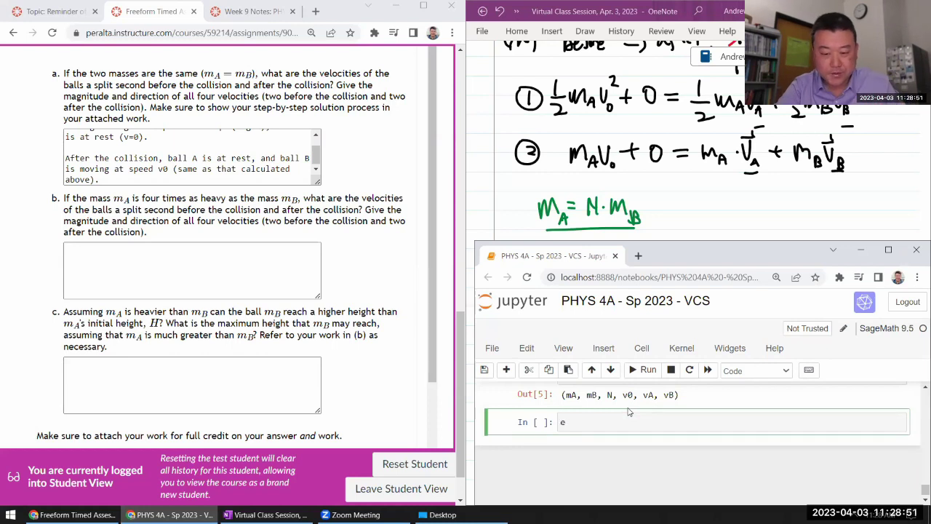
{"action": "type", "text": "q1=0.5*MA*v0^2==0.5*mA*"}
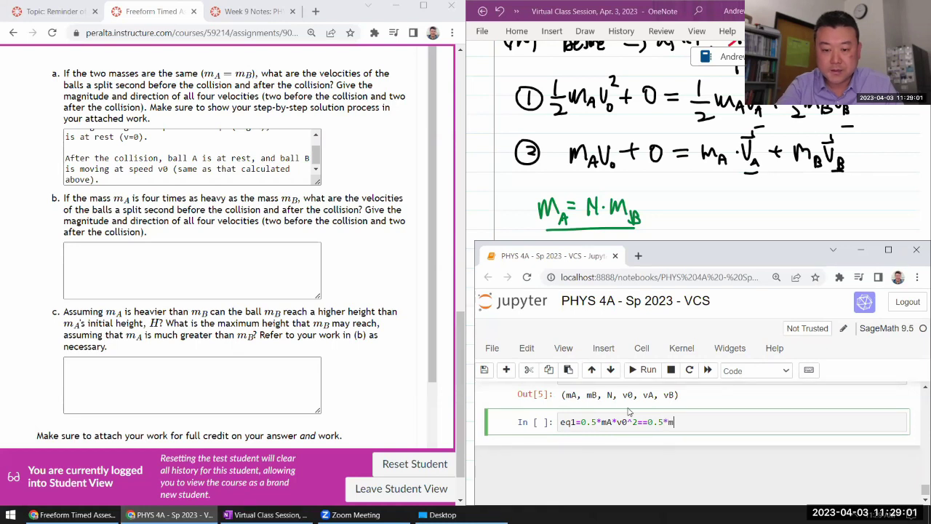
{"action": "type", "text": "vA^2+"}
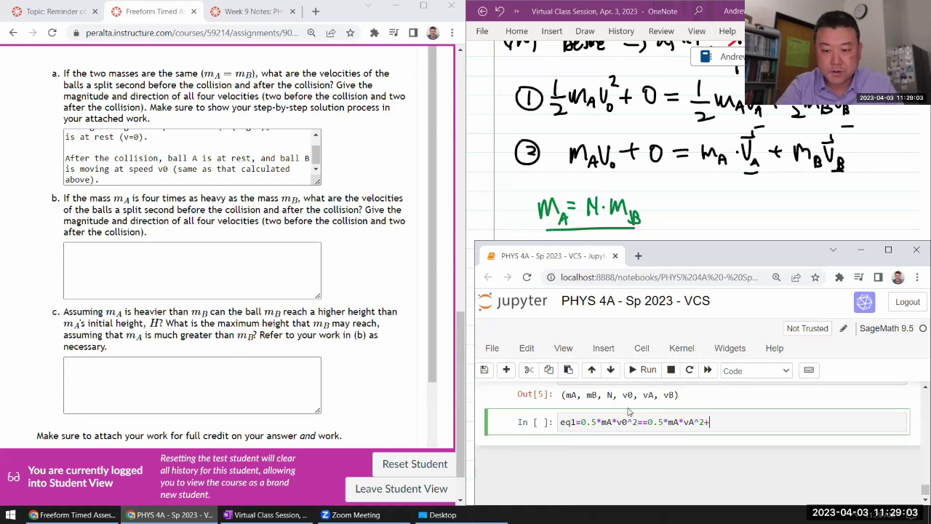
{"action": "type", "text": "0.5*mB*"}
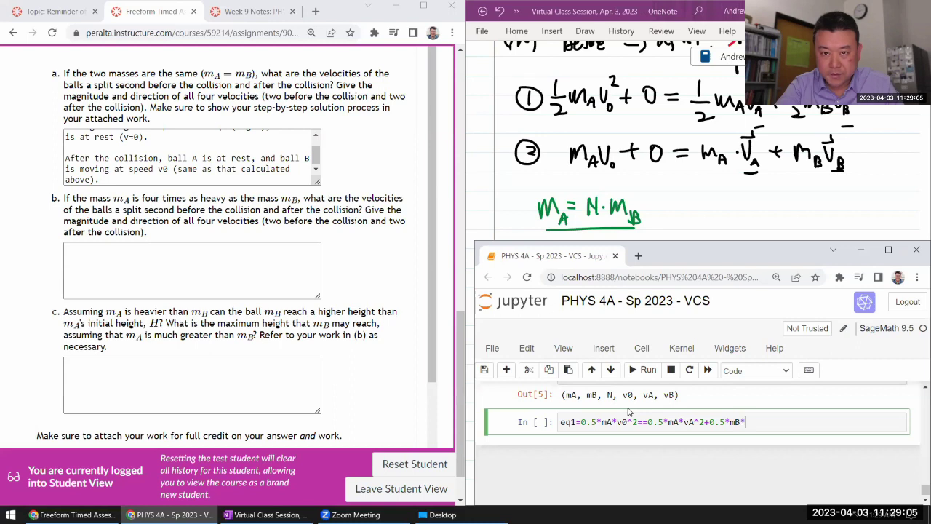
{"action": "type", "text": "vB^2"}
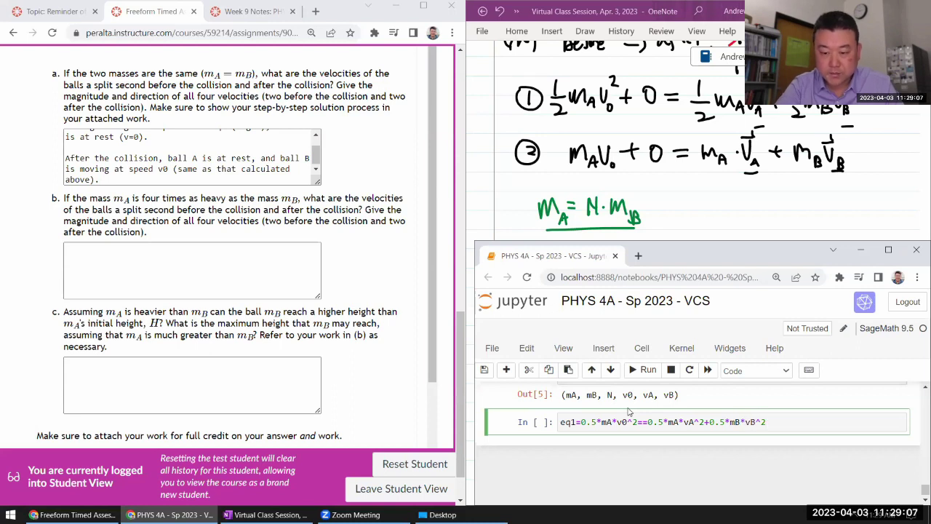
{"action": "type", "text": ";"}
{"action": "key", "text": "Return"}
{"action": "type", "text": "eq2=0"}
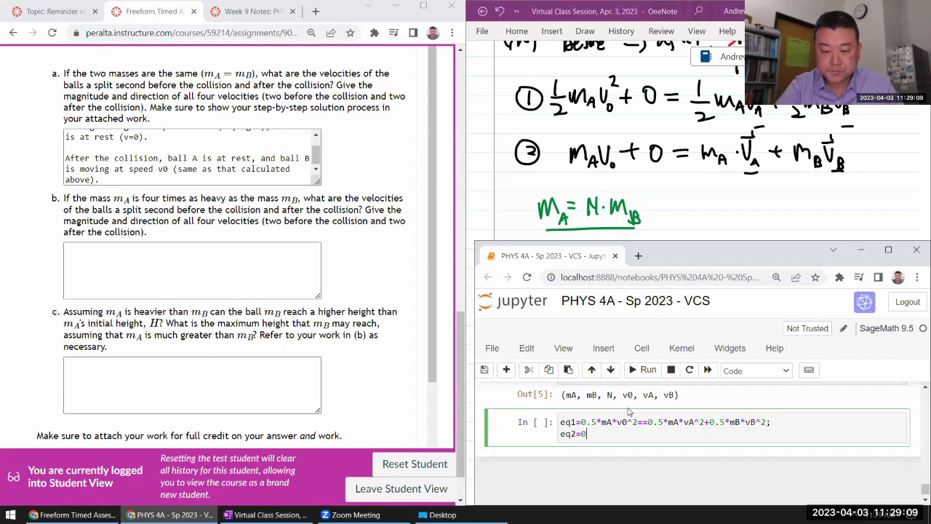
{"action": "key", "text": "BackSpace"}
{"action": "type", "text": "mA*vA"}
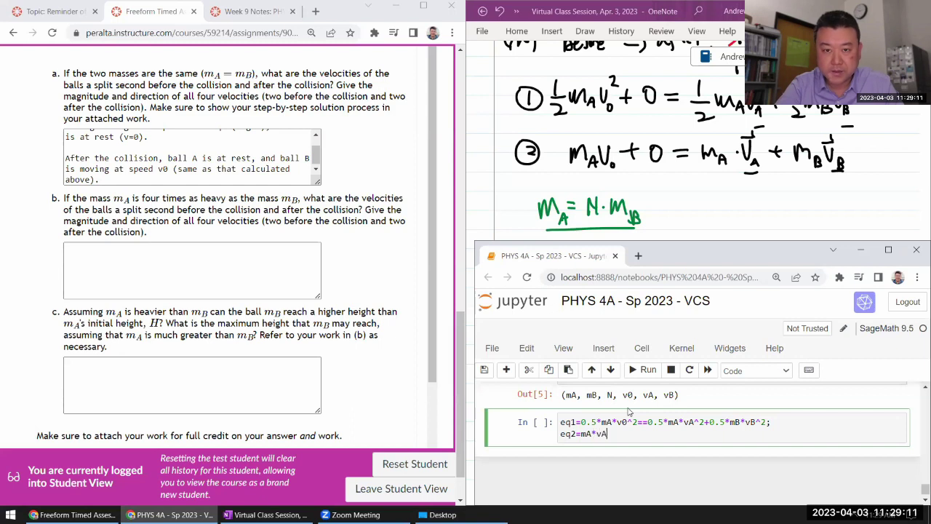
{"action": "type", "text": "==mA*vA+mB*"}
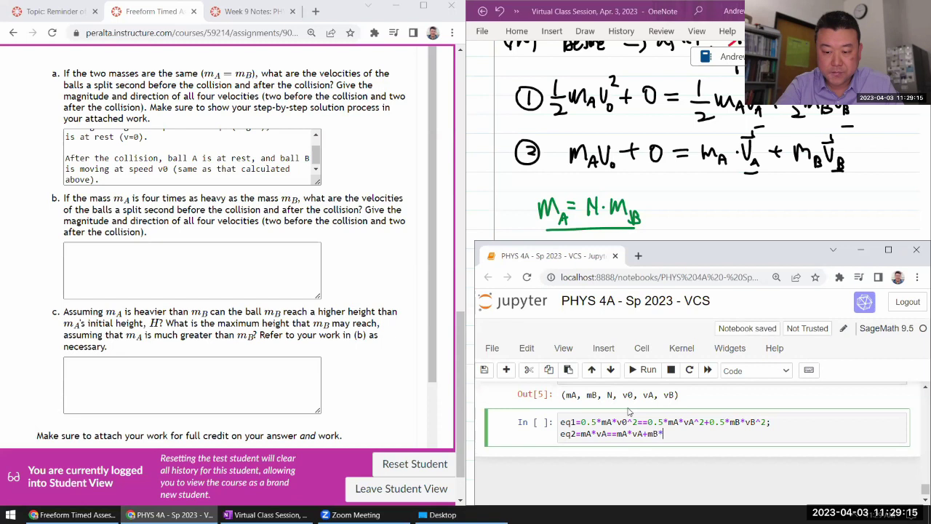
{"action": "type", "text": "vB;"}
{"action": "key", "text": "Return"}
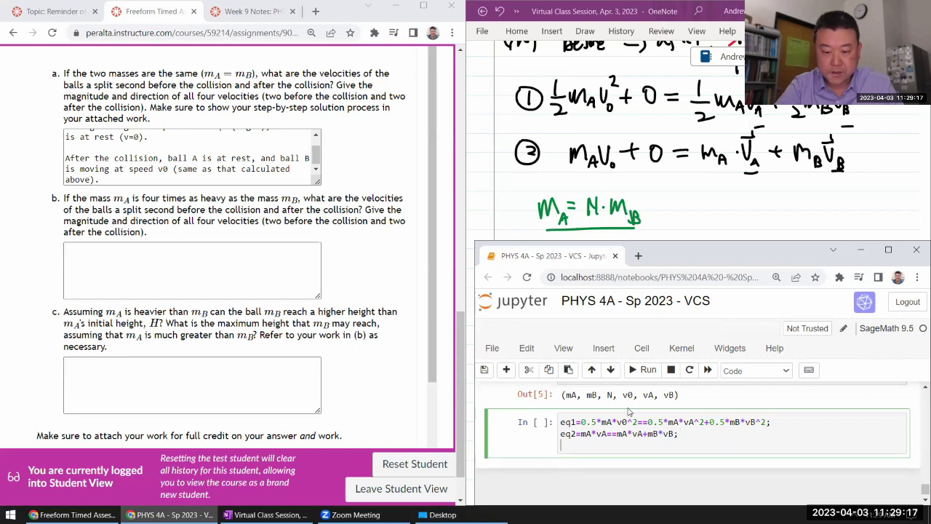
{"action": "type", "text": "eq="}
{"action": "key", "text": "BackSpace"}
{"action": "type", "text": "3=mA==N*mB;"}
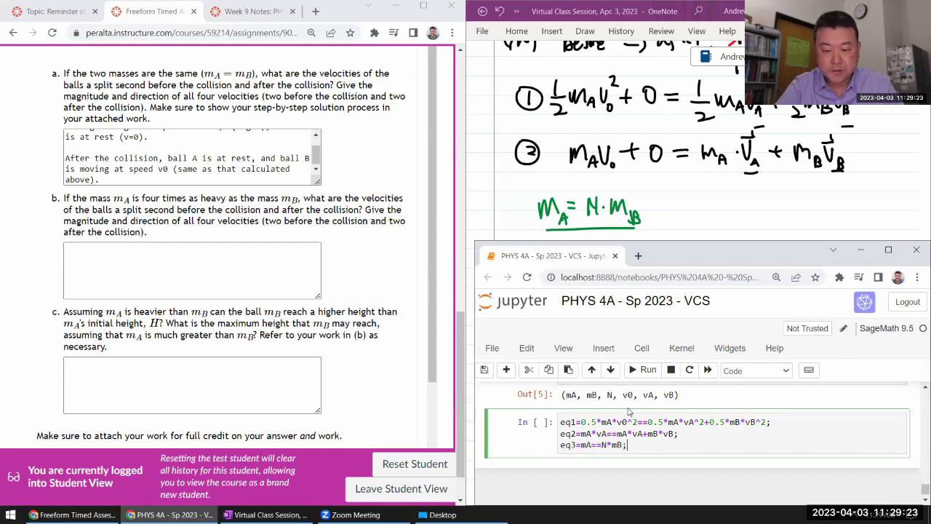
{"action": "key", "text": "shift+Return"}
Step: Display (eq1, eq2, eq3) together and make the notebook window taller
{"action": "type", "text": "e"}
{"action": "type", "text": "(eq1,eq2"}
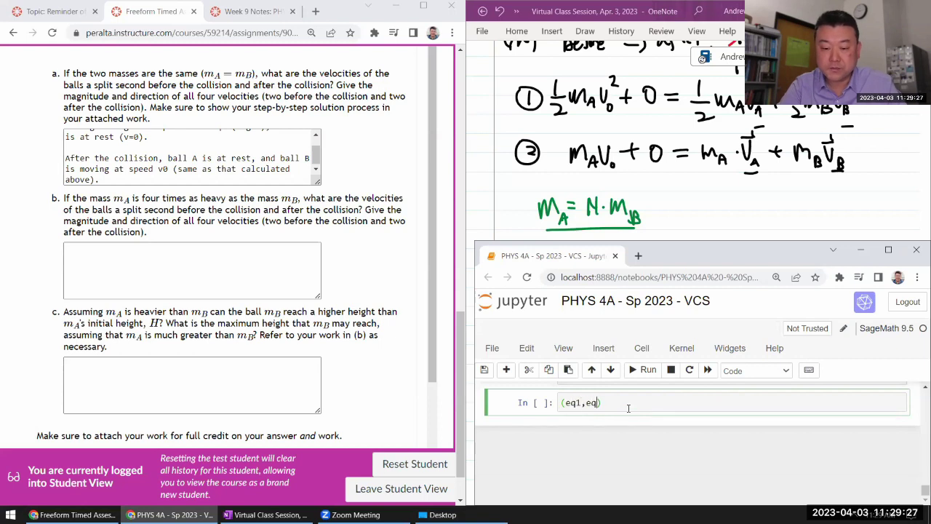
{"action": "type", "text": ",eq3"}
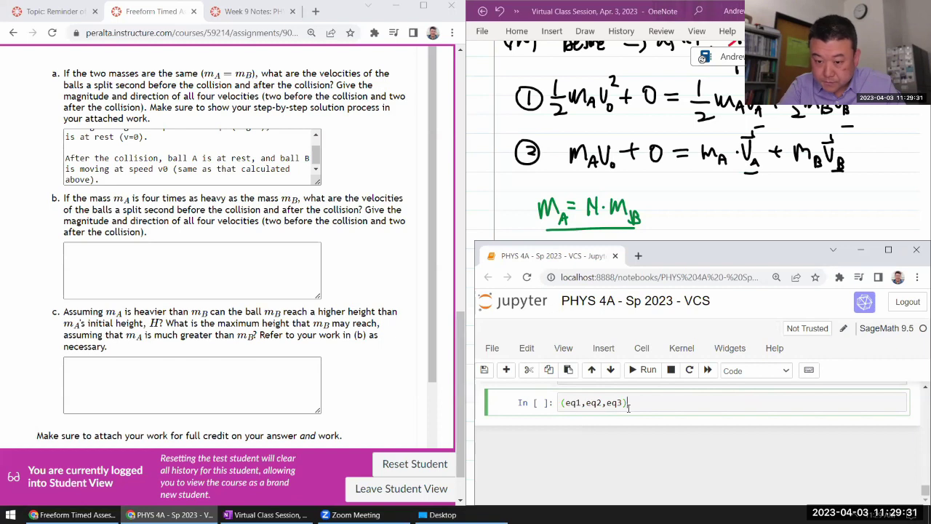
{"action": "key", "text": "shift+Return"}
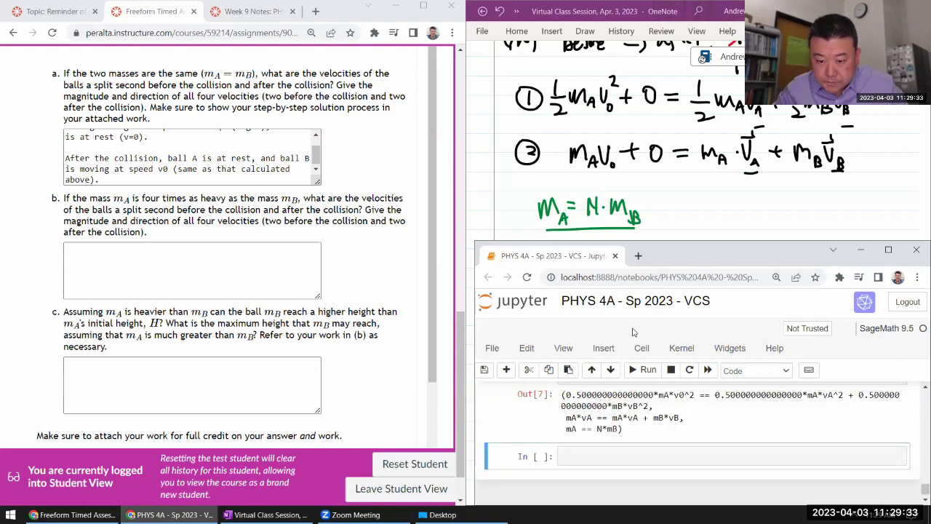
{"action": "left_click_drag", "start_coordinate": [643, 242], "coordinate": [642, 134]}
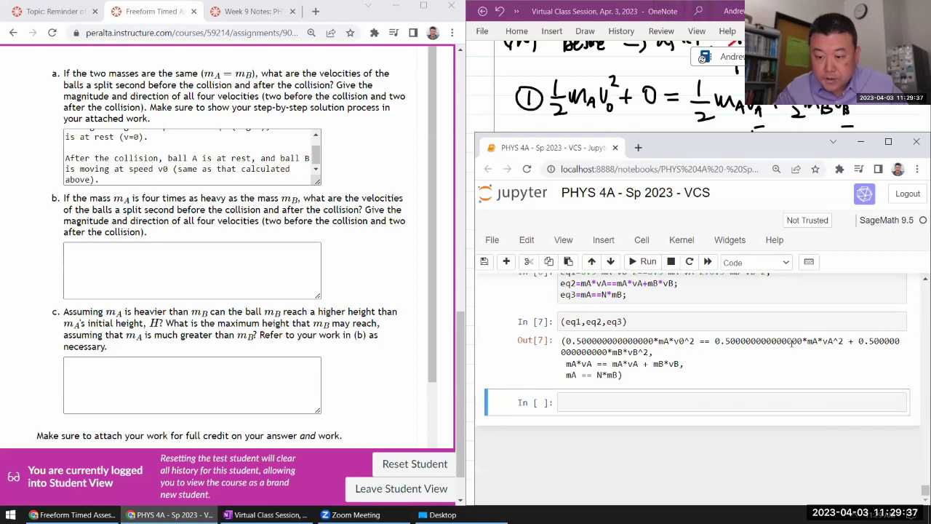
Step: Run solve((eq1,eq2,eq3),vA,vB,mA) in the new cell
{"action": "left_click", "coordinate": [599, 399]}
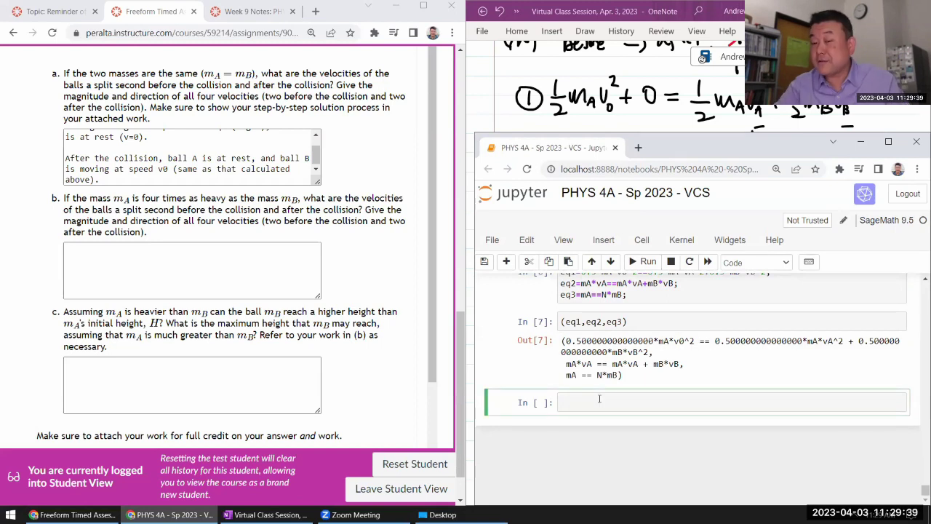
{"action": "type", "text": "solve(e"}
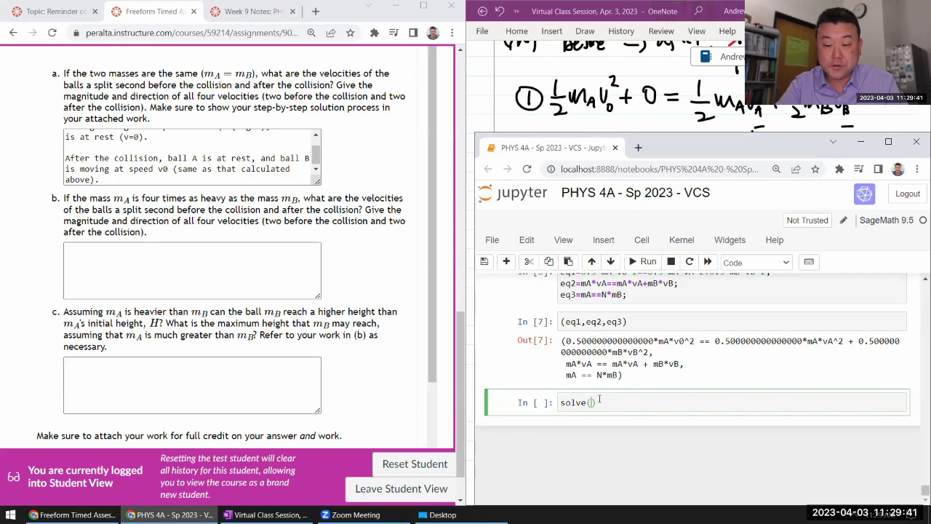
{"action": "key", "text": "BackSpace"}
{"action": "type", "text": "(eq1,e"}
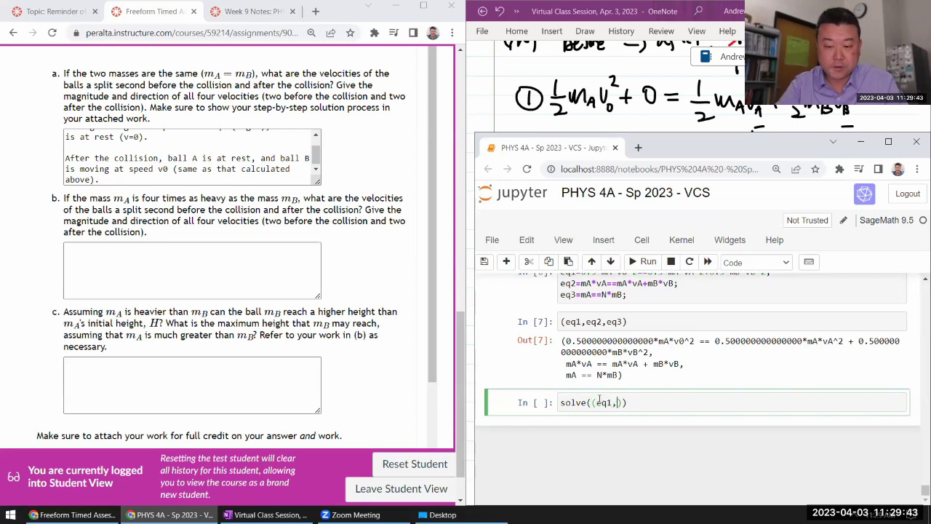
{"action": "type", "text": "q2,eq3),"}
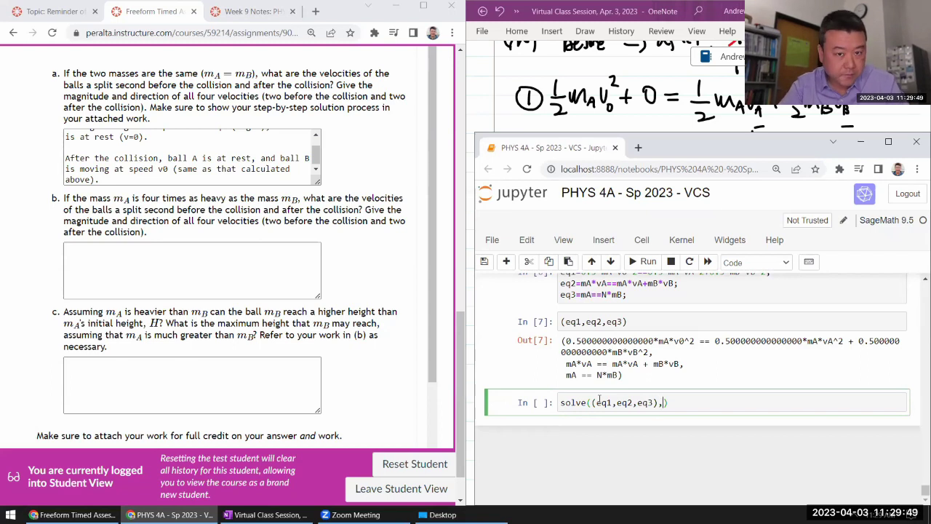
{"action": "type", "text": "v"}
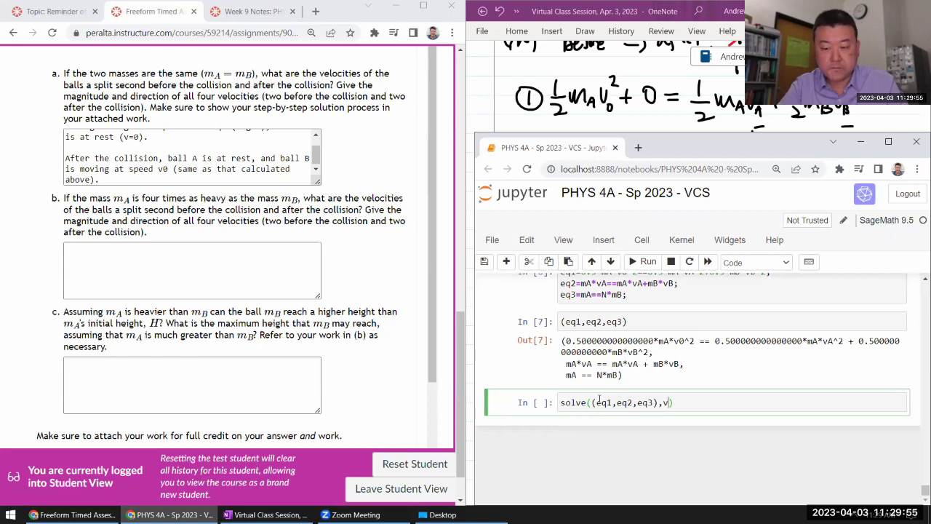
{"action": "type", "text": "A,vB,"}
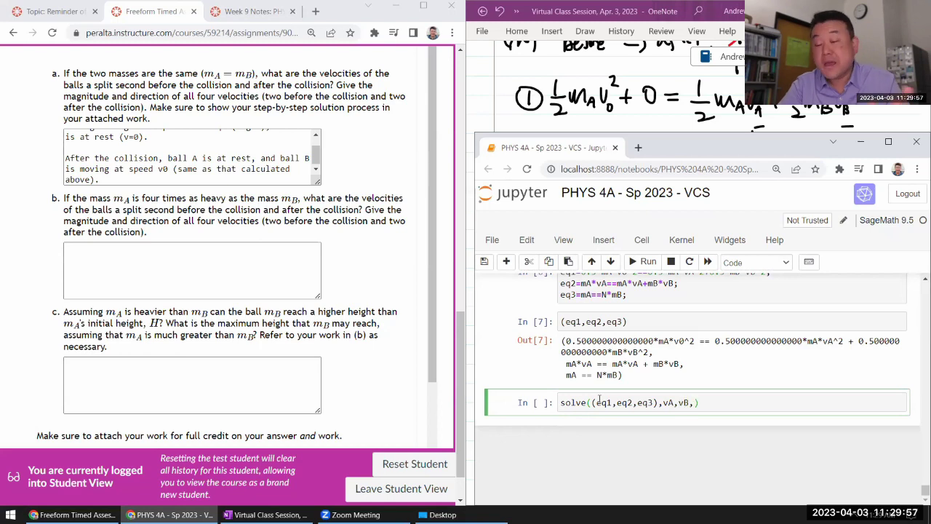
{"action": "type", "text": "mA"}
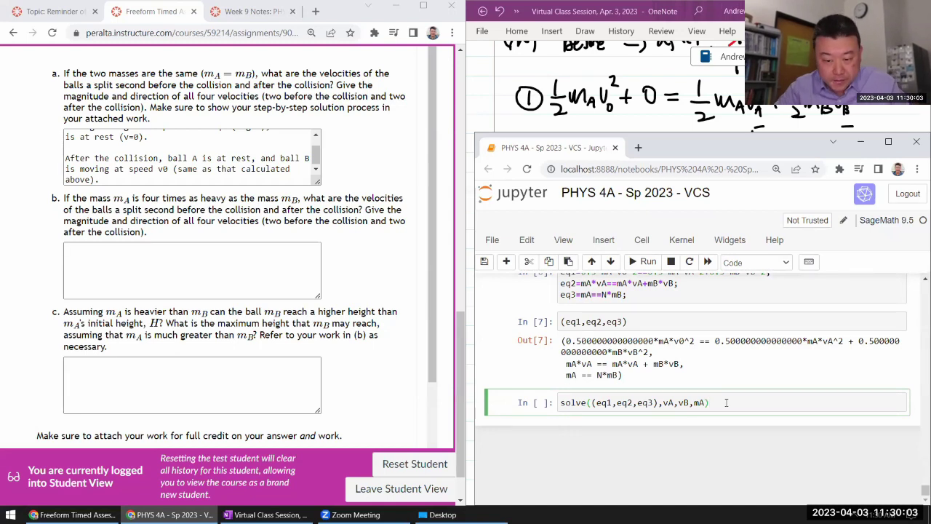
{"action": "key", "text": "shift+Return"}
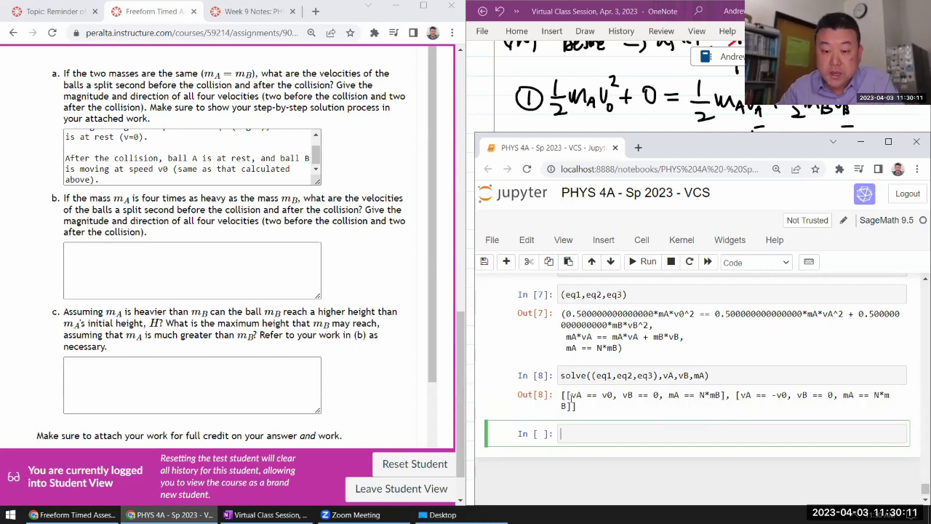
Step: Highlight each solution in Out[8]: vA == v0 or vA == -v0, both with vB == 0
{"action": "left_click", "coordinate": [570, 397]}
{"action": "left_click_drag", "start_coordinate": [570, 396], "coordinate": [728, 395]}
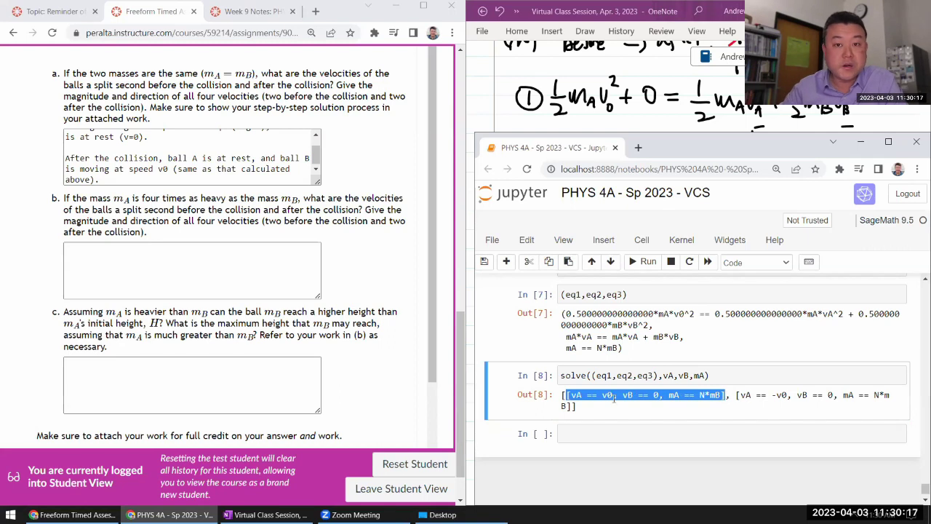
{"action": "left_click", "coordinate": [677, 396]}
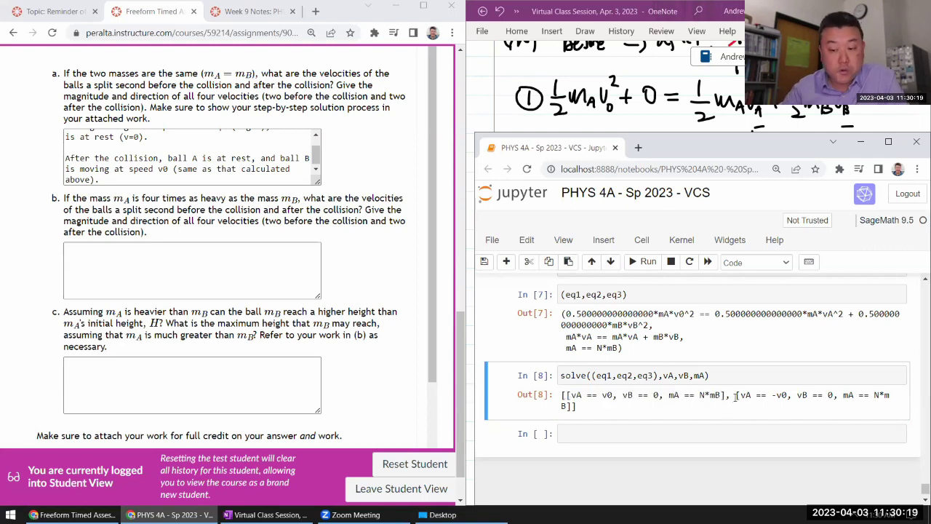
{"action": "left_click_drag", "start_coordinate": [737, 395], "coordinate": [575, 407]}
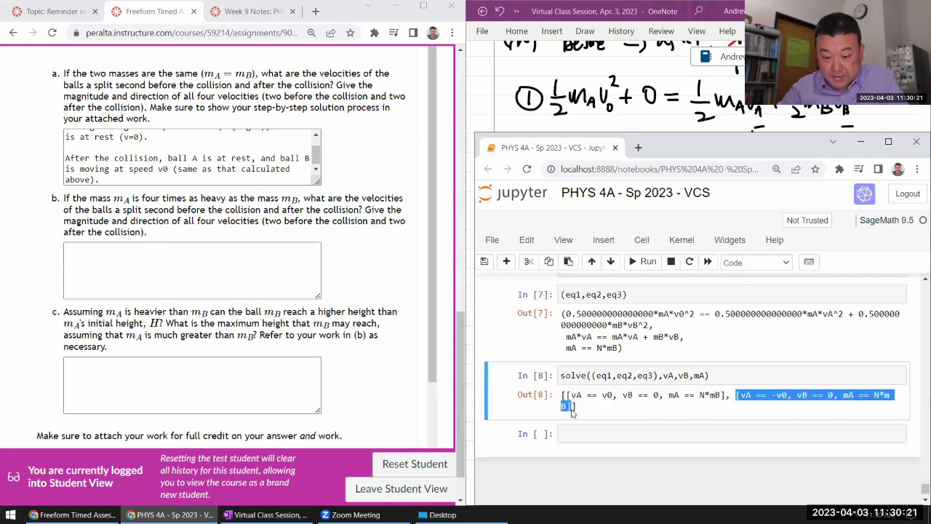
{"action": "left_click", "coordinate": [624, 408]}
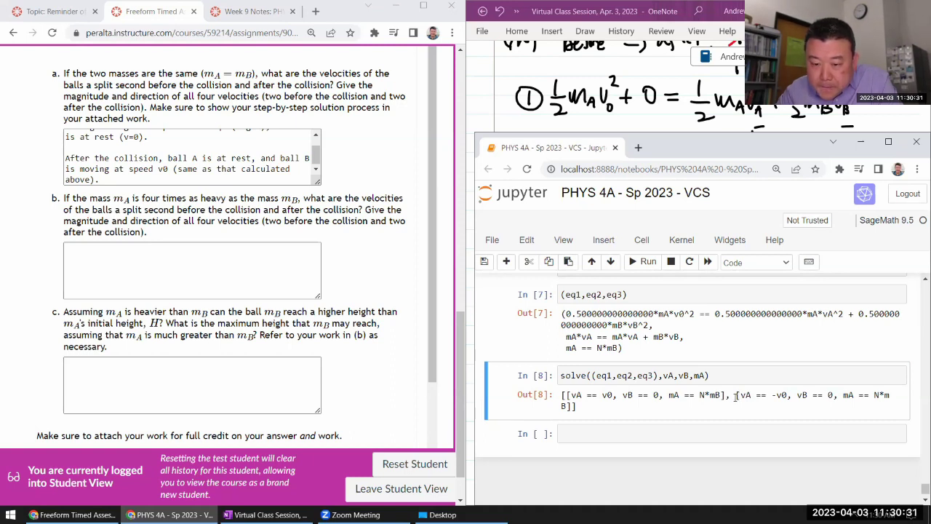
Step: Replace mA with (N*mB) on both sides of eq1 and eq2 in cell In[6]
{"action": "scroll", "coordinate": [735, 395], "scroll_direction": "up", "scroll_amount": 1}
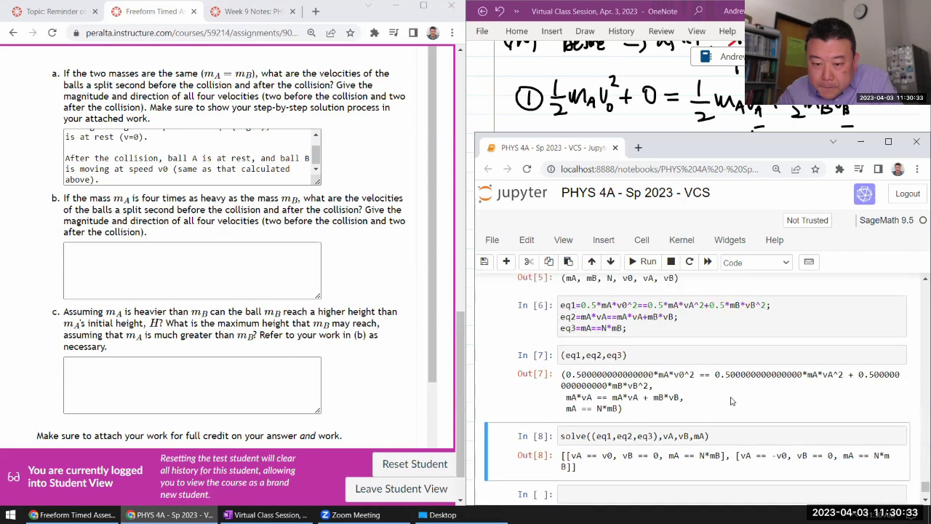
{"action": "left_click", "coordinate": [656, 317]}
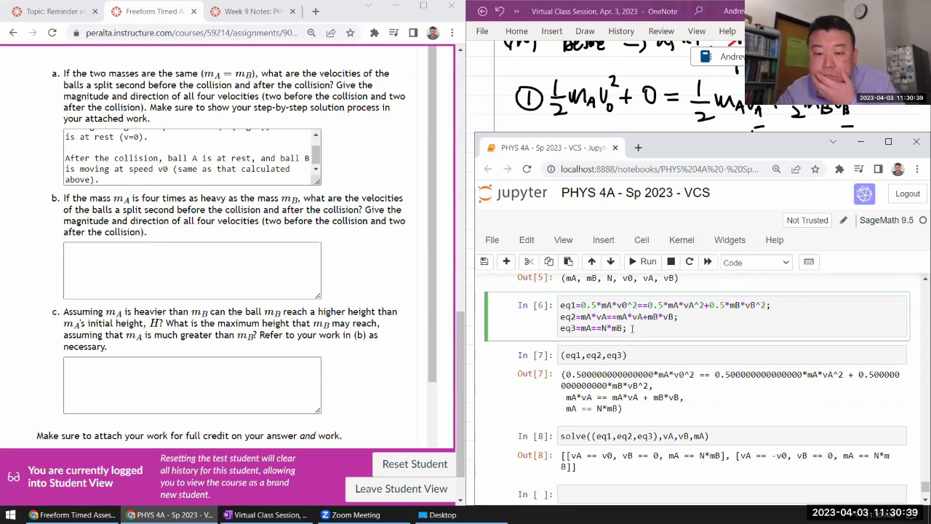
{"action": "key", "text": "Up"}
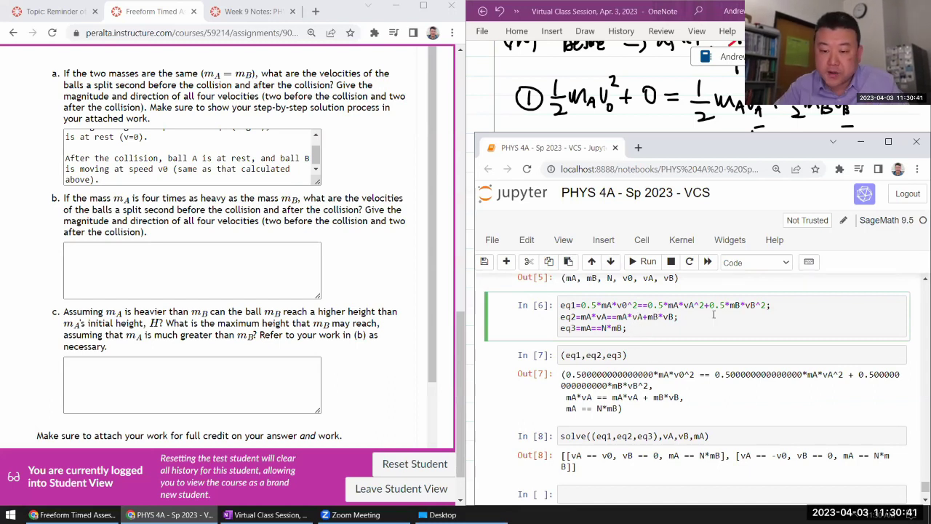
{"action": "key", "text": "Right"}
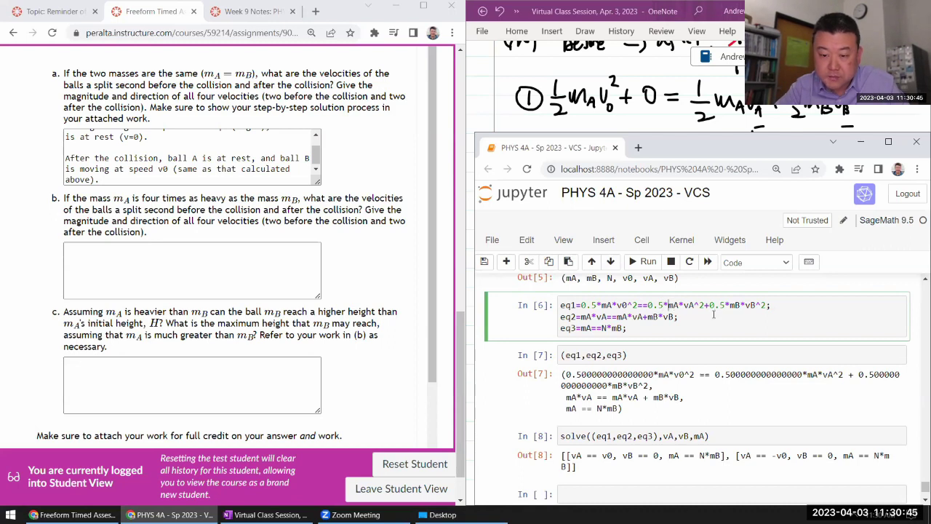
{"action": "key", "text": "Right"}
{"action": "key", "text": "Delete"}
{"action": "key", "text": "Delete"}
{"action": "key", "text": "Delete"}
{"action": "type", "text": "(N*mB)*"}
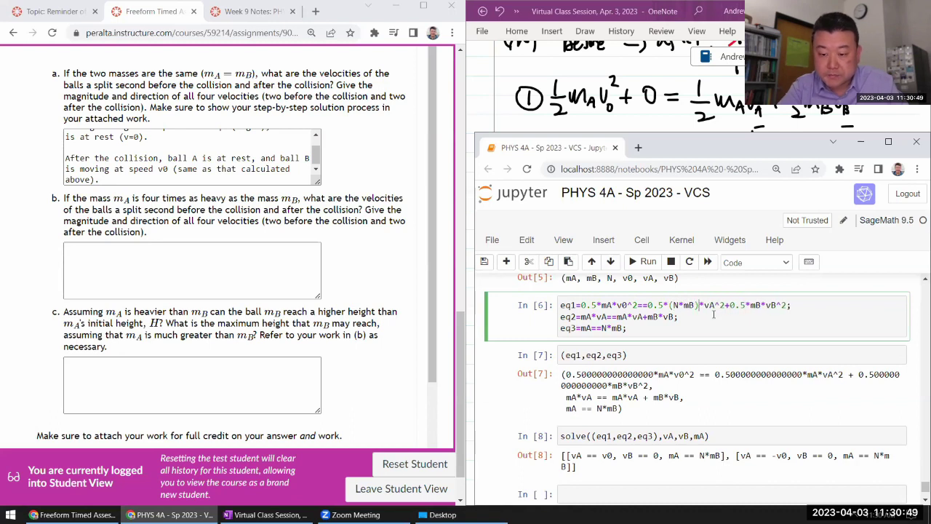
{"action": "key", "text": "Left"}
{"action": "key", "text": "Left"}
{"action": "key", "text": "Left"}
{"action": "key", "text": "Left"}
{"action": "key", "text": "Left"}
{"action": "key", "text": "Left"}
{"action": "key", "text": "Left"}
{"action": "key", "text": "Left"}
{"action": "key", "text": "Left"}
{"action": "key", "text": "Left"}
{"action": "key", "text": "Left"}
{"action": "key", "text": "Left"}
{"action": "key", "text": "BackSpace"}
{"action": "key", "text": "BackSpace"}
{"action": "type", "text": "(N*mB)"}
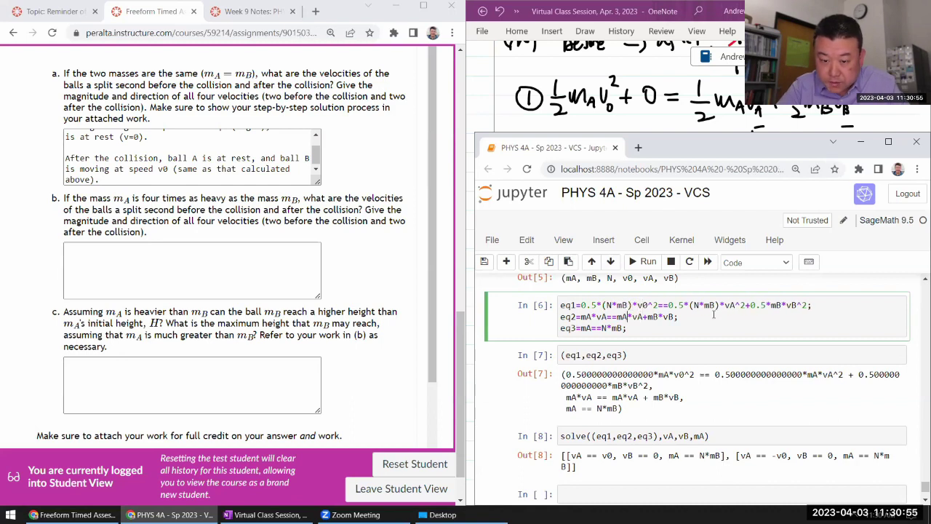
{"action": "key", "text": "Left"}
{"action": "key", "text": "BackSpace"}
{"action": "key", "text": "BackSpace"}
{"action": "type", "text": "(N*mB)"}
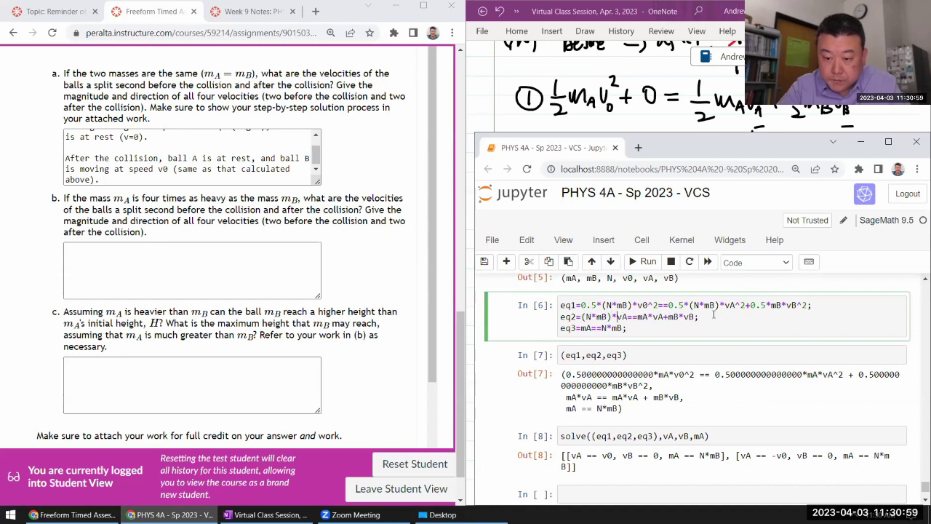
{"action": "key", "text": "BackSpace"}
{"action": "key", "text": "BackSpace"}
{"action": "type", "text": "(N*mB)"}
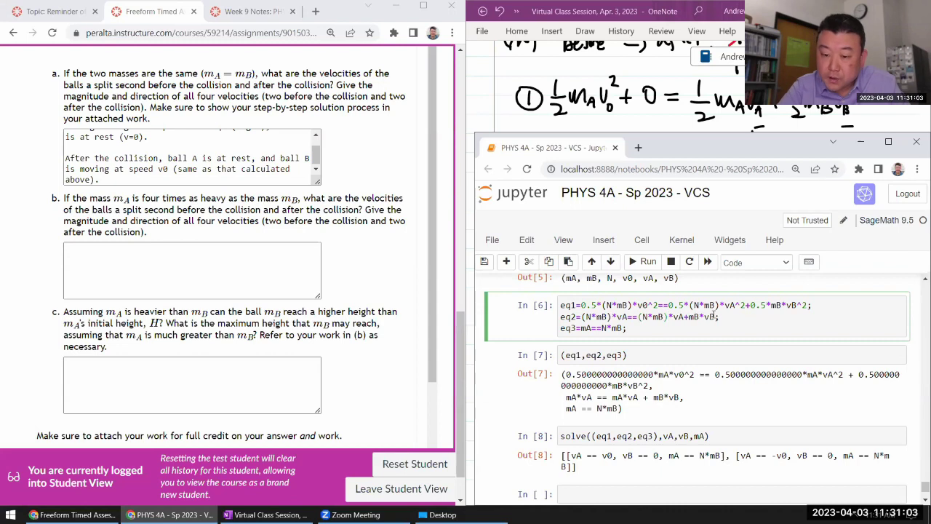
Step: Delete the eq3 line, drop eq3 from the display cell, and rerun both cells
{"action": "key", "text": "shift+Home"}
{"action": "key", "text": "BackSpace"}
{"action": "key", "text": "BackSpace"}
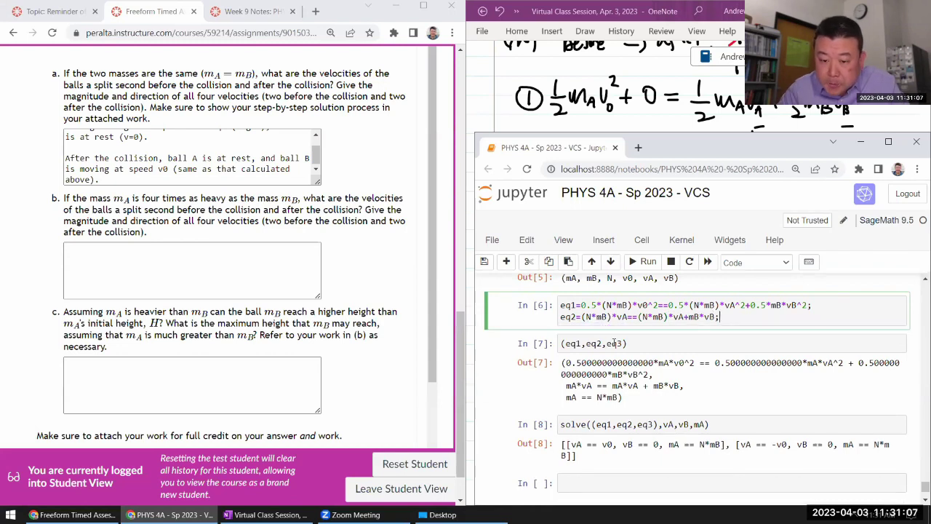
{"action": "left_click", "coordinate": [619, 344]}
{"action": "key", "text": "BackSpace"}
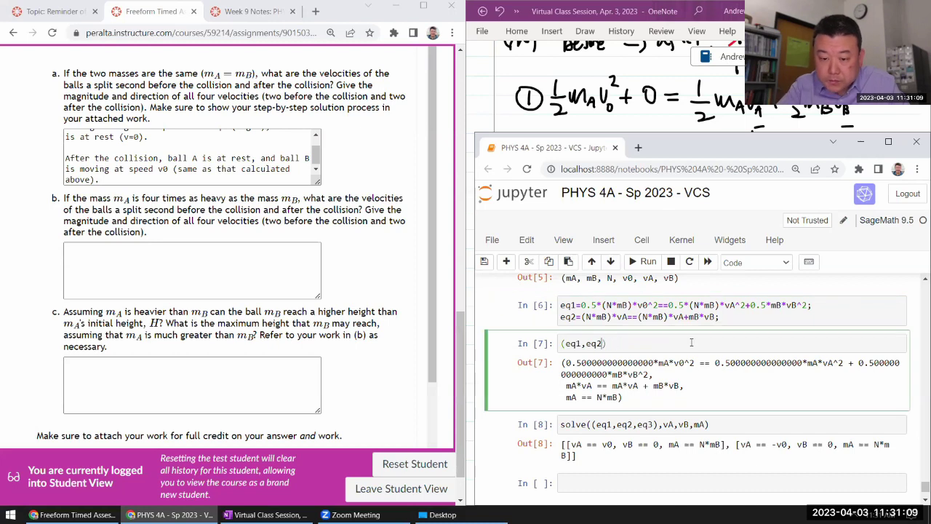
{"action": "left_click", "coordinate": [754, 317]}
{"action": "key", "text": "shift+Return"}
{"action": "left_click", "coordinate": [682, 349]}
{"action": "key", "text": "shift+Return"}
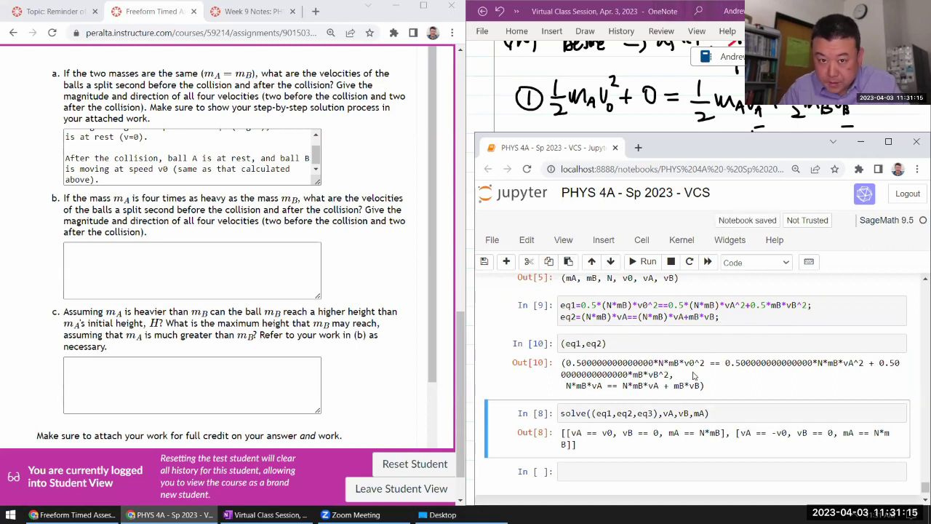
Step: Re-solve for vA and vB only, removing mA from the solve variables
{"action": "scroll", "coordinate": [694, 375], "scroll_direction": "down", "scroll_amount": 1}
{"action": "left_click", "coordinate": [648, 352]}
{"action": "left_click", "coordinate": [705, 352]}
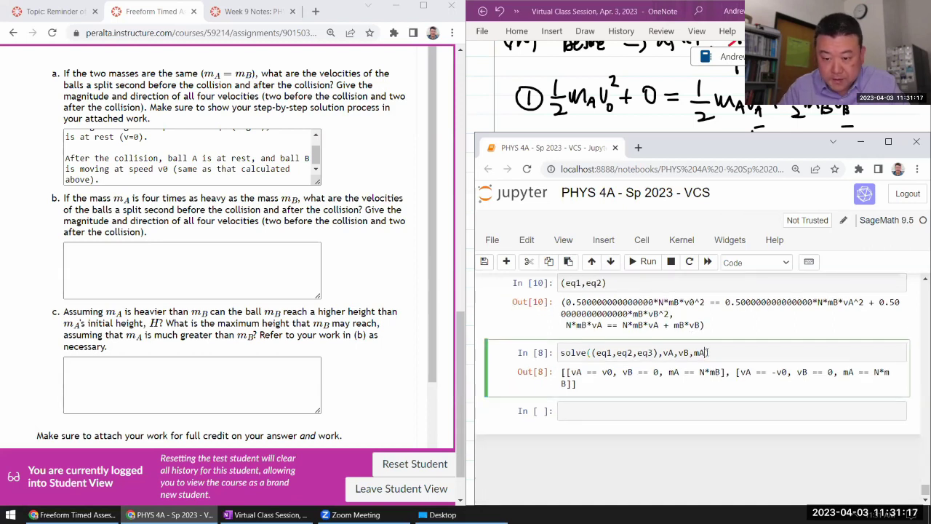
{"action": "key", "text": "BackSpace"}
{"action": "key", "text": "BackSpace"}
{"action": "key", "text": "BackSpace"}
{"action": "key", "text": "shift+Return"}
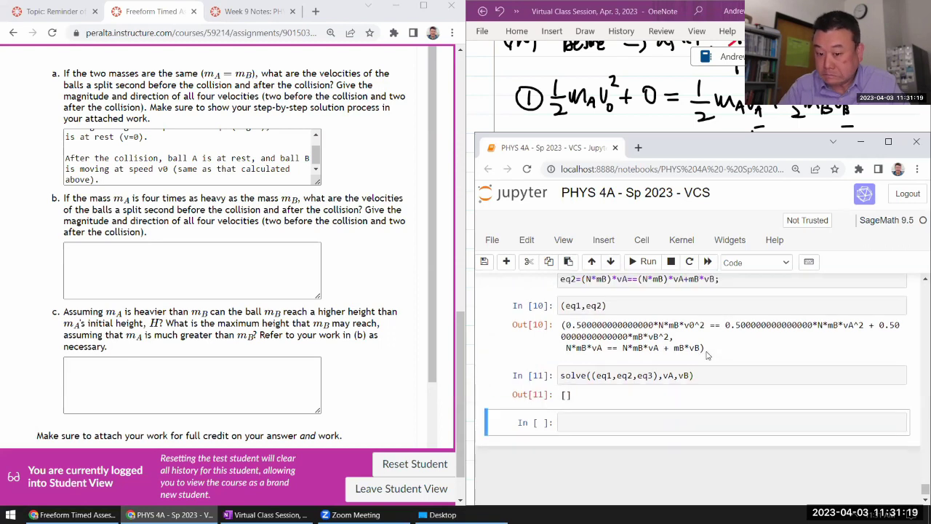
Step: Change eq1's single equals sign into a double equals
{"action": "scroll", "coordinate": [707, 354], "scroll_direction": "up", "scroll_amount": 1}
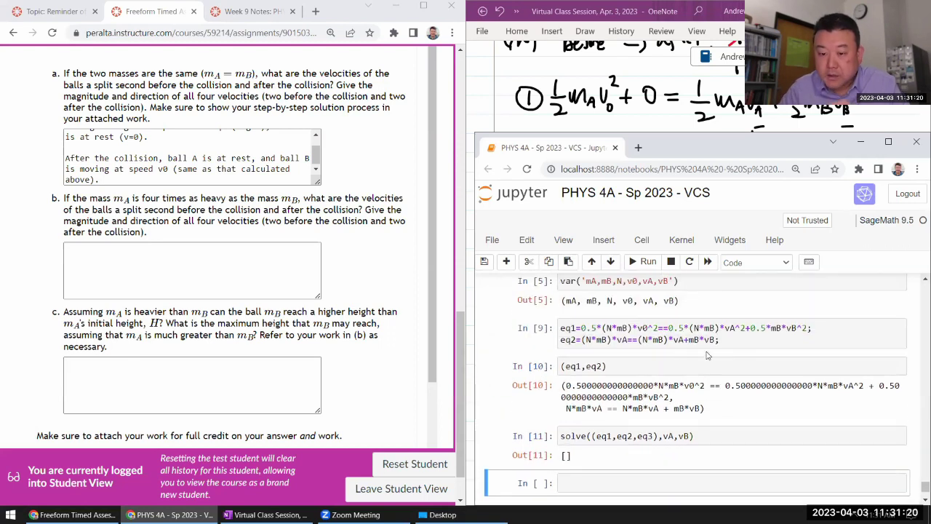
{"action": "left_click", "coordinate": [661, 329]}
{"action": "type", "text": "="}
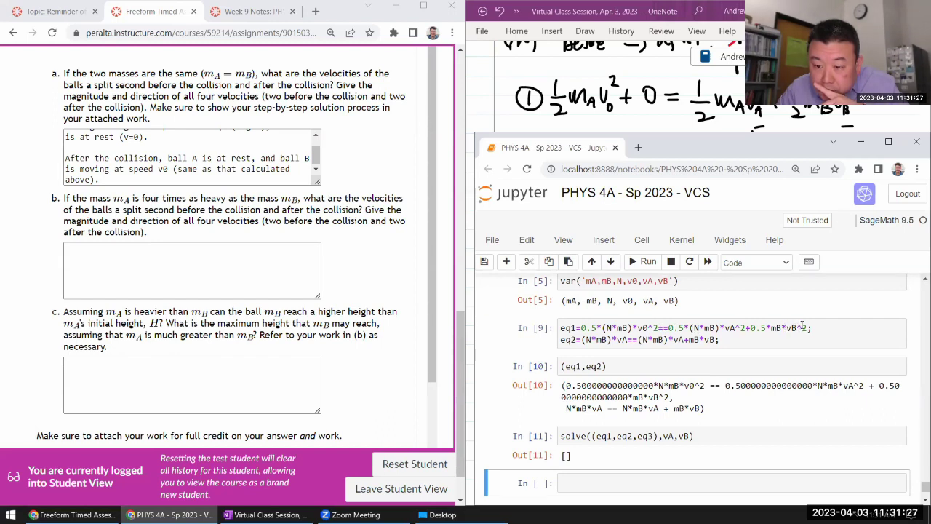
Step: Remove mB from every energy term in eq1, leaving only N for ball A's mass
{"action": "left_click", "coordinate": [803, 327]}
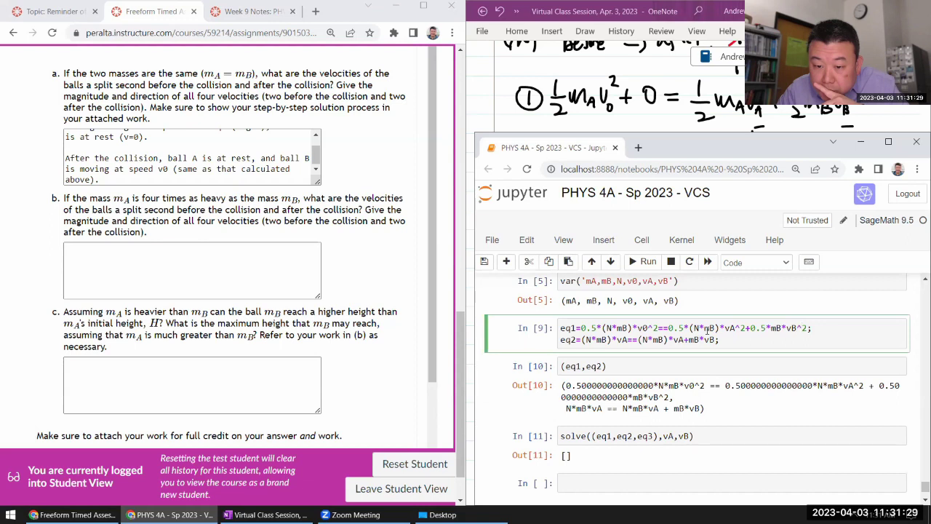
{"action": "scroll", "coordinate": [707, 330], "scroll_direction": "down", "scroll_amount": 1}
{"action": "scroll", "coordinate": [661, 339], "scroll_direction": "up", "scroll_amount": 1}
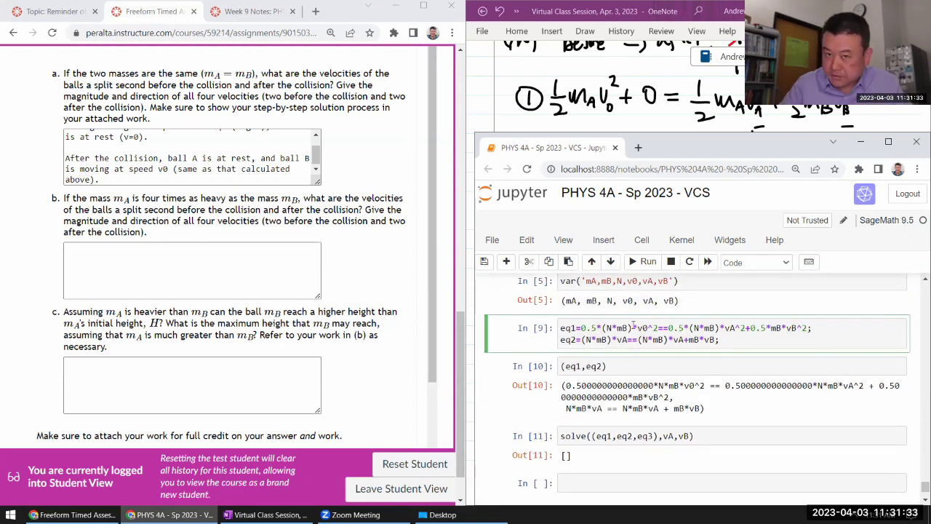
{"action": "left_click", "coordinate": [629, 328]}
{"action": "key", "text": "BackSpace"}
{"action": "key", "text": "BackSpace"}
{"action": "key", "text": "BackSpace"}
{"action": "key", "text": "Right"}
{"action": "key", "text": "Right"}
{"action": "key", "text": "Right"}
{"action": "key", "text": "Right"}
{"action": "key", "text": "Right"}
{"action": "key", "text": "Right"}
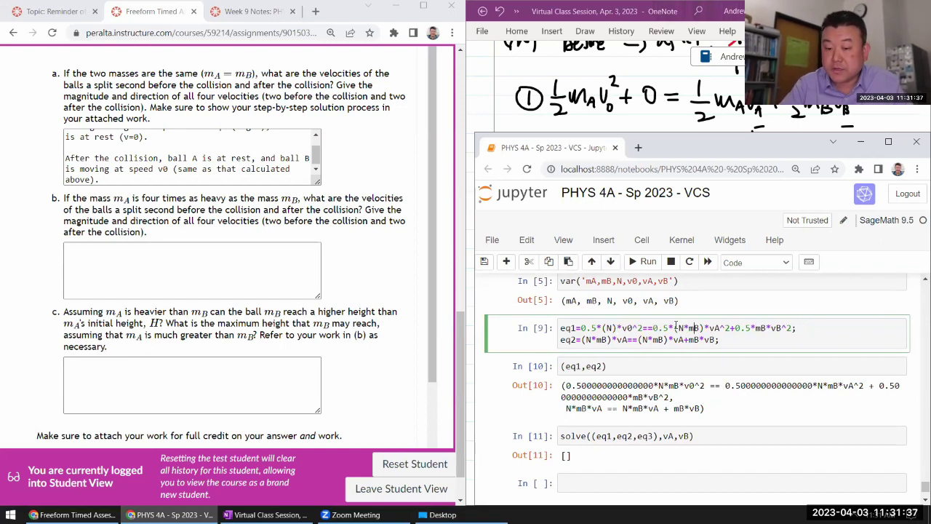
{"action": "key", "text": "BackSpace"}
{"action": "key", "text": "BackSpace"}
{"action": "key", "text": "BackSpace"}
{"action": "key", "text": "Right"}
{"action": "key", "text": "Right"}
{"action": "key", "text": "Right"}
{"action": "key", "text": "Right"}
{"action": "key", "text": "Right"}
{"action": "key", "text": "Right"}
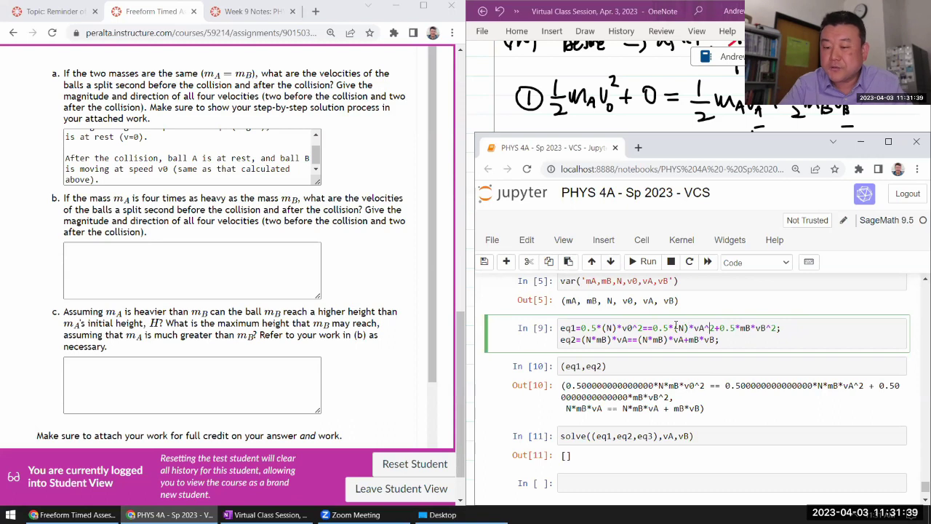
{"action": "key", "text": "BackSpace"}
{"action": "key", "text": "BackSpace"}
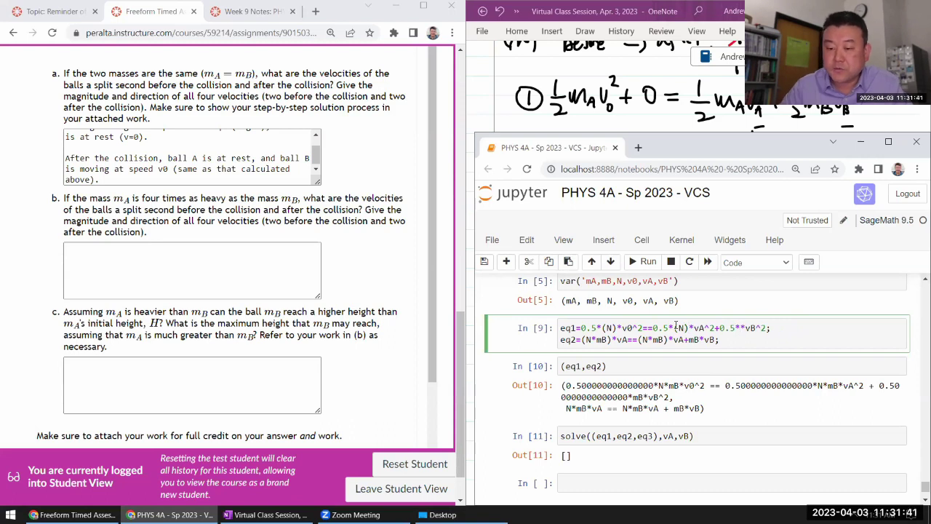
{"action": "key", "text": "BackSpace"}
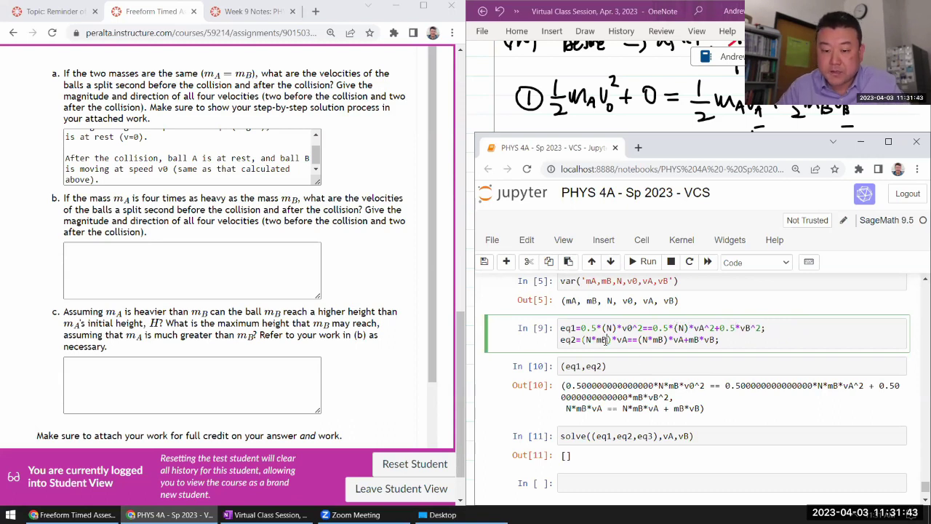
Step: Remove mB from the momentum terms and run the edited equations cell
{"action": "key", "text": "BackSpace"}
{"action": "key", "text": "BackSpace"}
{"action": "key", "text": "BackSpace"}
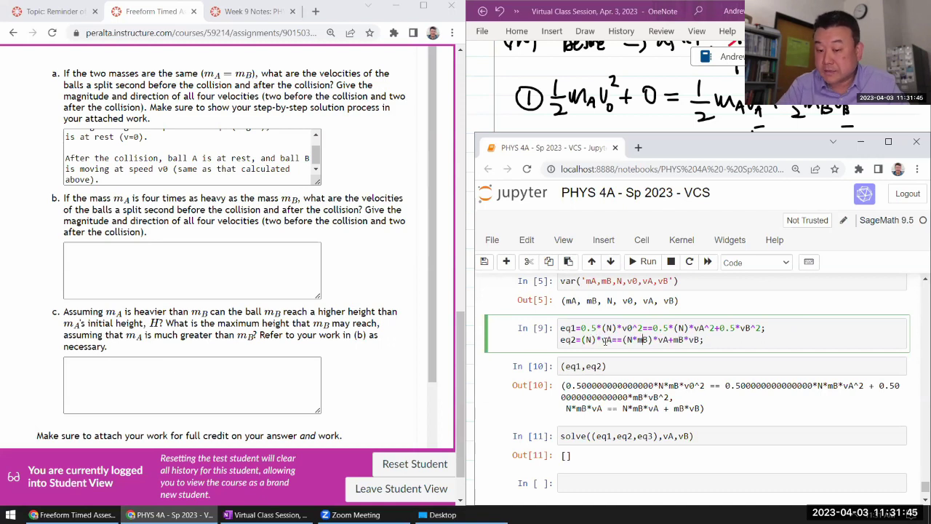
{"action": "key", "text": "Right"}
{"action": "key", "text": "BackSpace"}
{"action": "key", "text": "BackSpace"}
{"action": "key", "text": "BackSpace"}
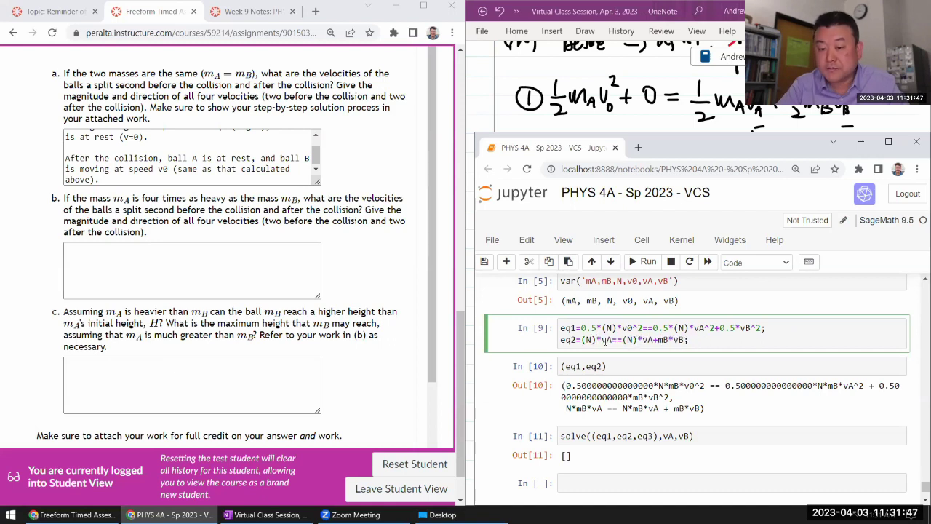
{"action": "key", "text": "BackSpace"}
{"action": "key", "text": "BackSpace"}
{"action": "key", "text": "BackSpace"}
{"action": "key", "text": "shift+Return"}
Step: Re-run the (eq1, eq2) display cell and the solve cell with the simplified equations
{"action": "left_click", "coordinate": [614, 366]}
{"action": "key", "text": "shift+Return"}
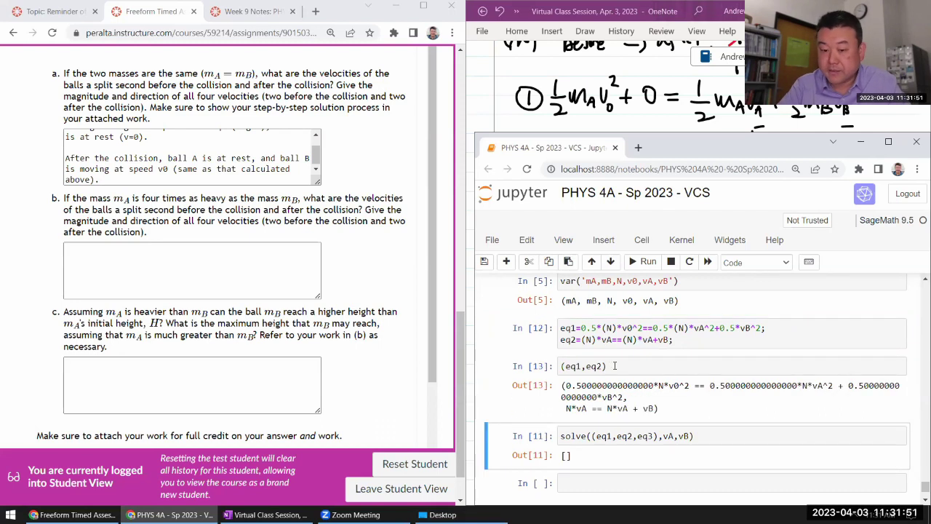
{"action": "scroll", "coordinate": [615, 366], "scroll_direction": "down", "scroll_amount": 2}
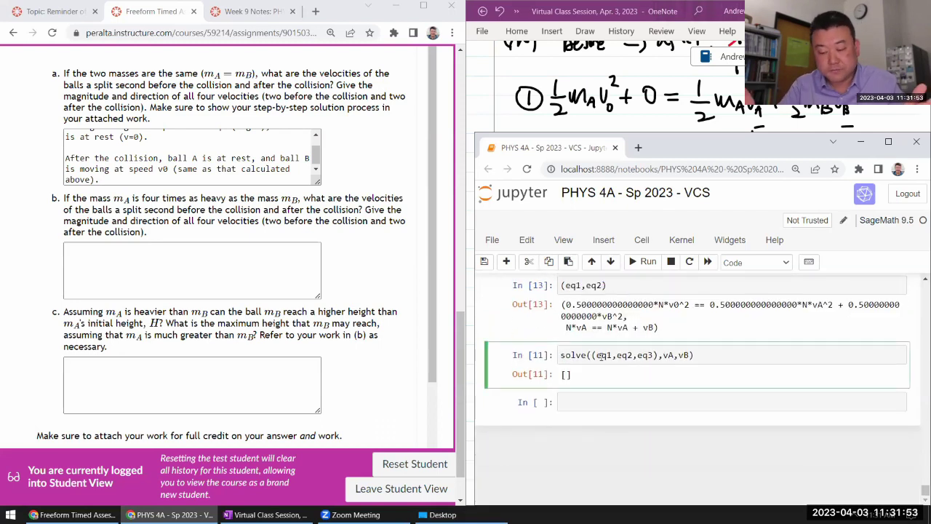
{"action": "key", "text": "shift+Return"}
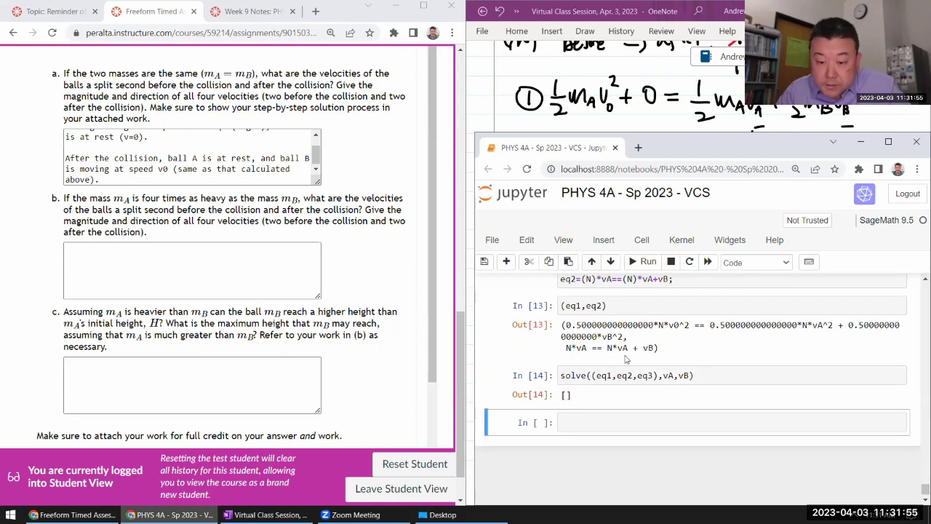
{"action": "scroll", "coordinate": [677, 379], "scroll_direction": "up", "scroll_amount": 2}
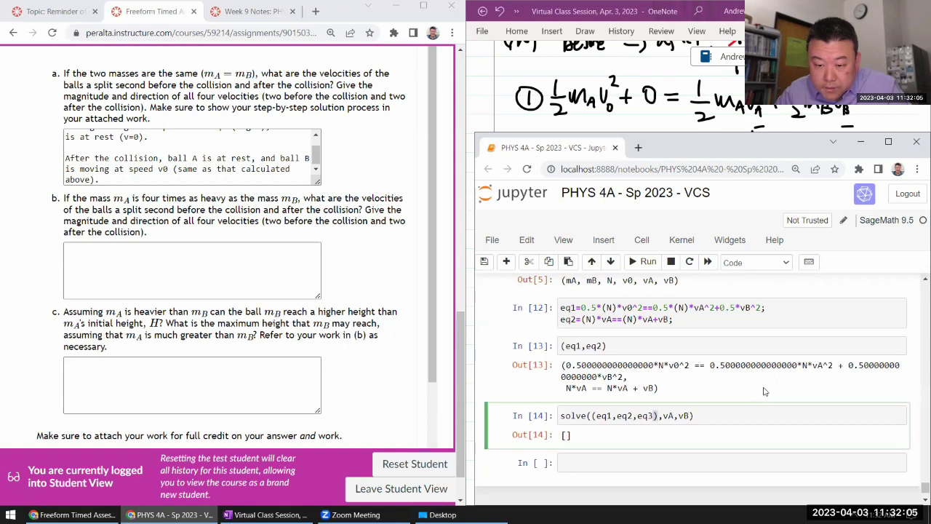
Step: Drop eq3 from the solve command and solve the two equations, giving vA == ±v0, vB == 0
{"action": "left_click", "coordinate": [657, 416]}
{"action": "key", "text": "BackSpace"}
{"action": "key", "text": "BackSpace"}
{"action": "key", "text": "BackSpace"}
{"action": "key", "text": "BackSpace"}
{"action": "key", "text": "shift+Return"}
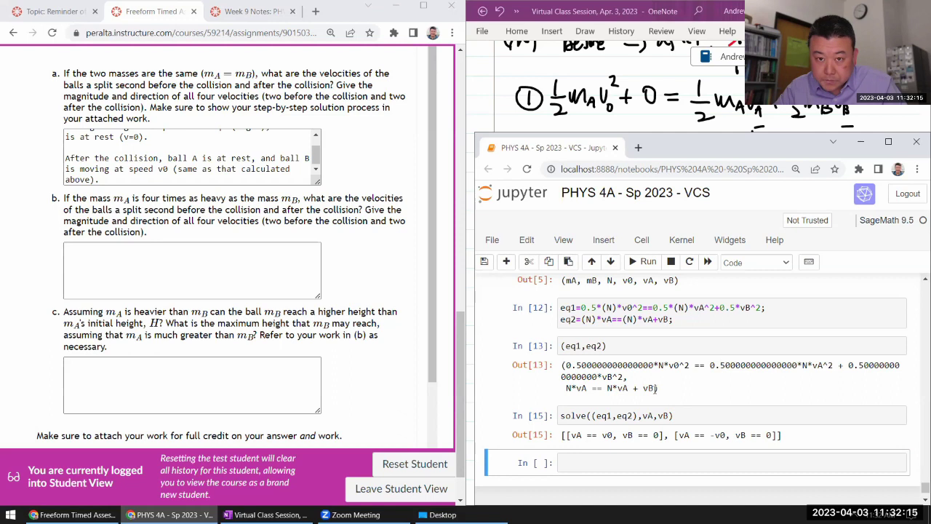
{"action": "scroll", "coordinate": [657, 390], "scroll_direction": "up", "scroll_amount": 1}
{"action": "scroll", "coordinate": [654, 392], "scroll_direction": "down", "scroll_amount": 1}
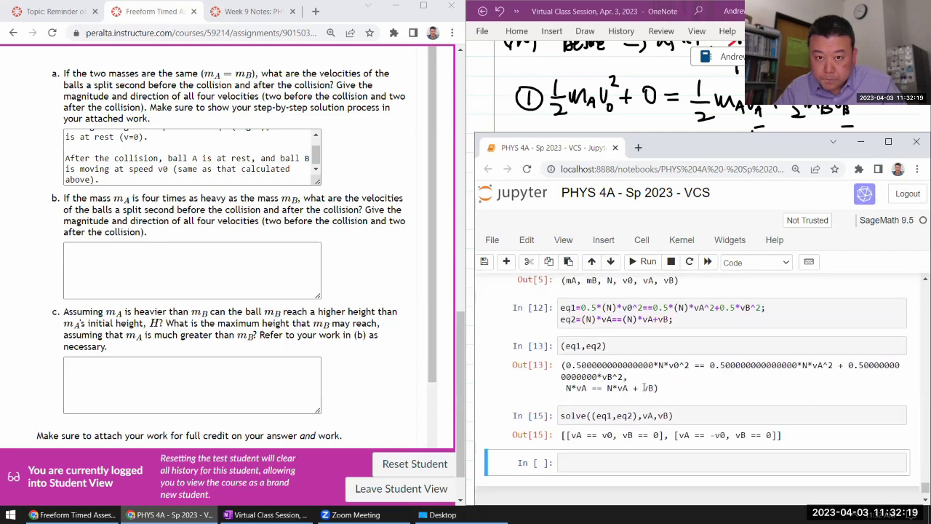
{"action": "left_click_drag", "start_coordinate": [462, 317], "coordinate": [478, 330]}
{"action": "scroll", "coordinate": [728, 320], "scroll_direction": "down", "scroll_amount": 1}
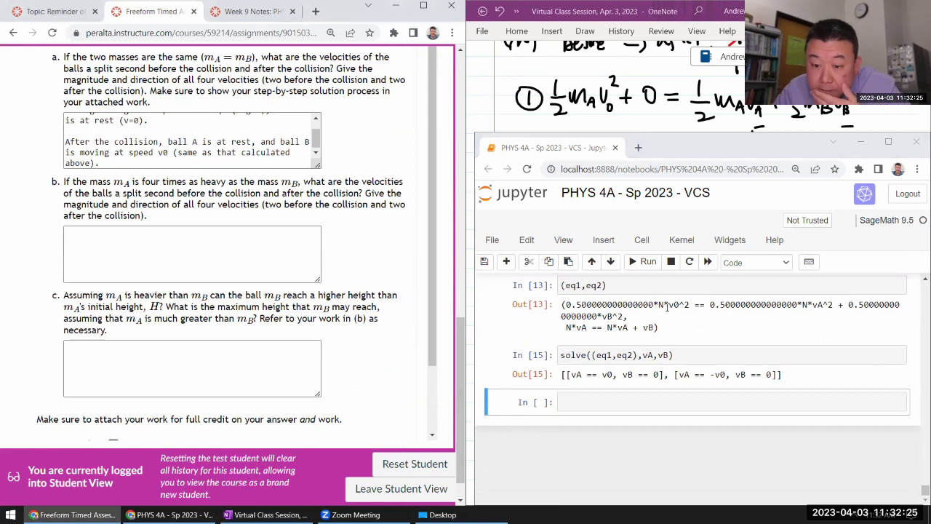
{"action": "left_click", "coordinate": [739, 304]}
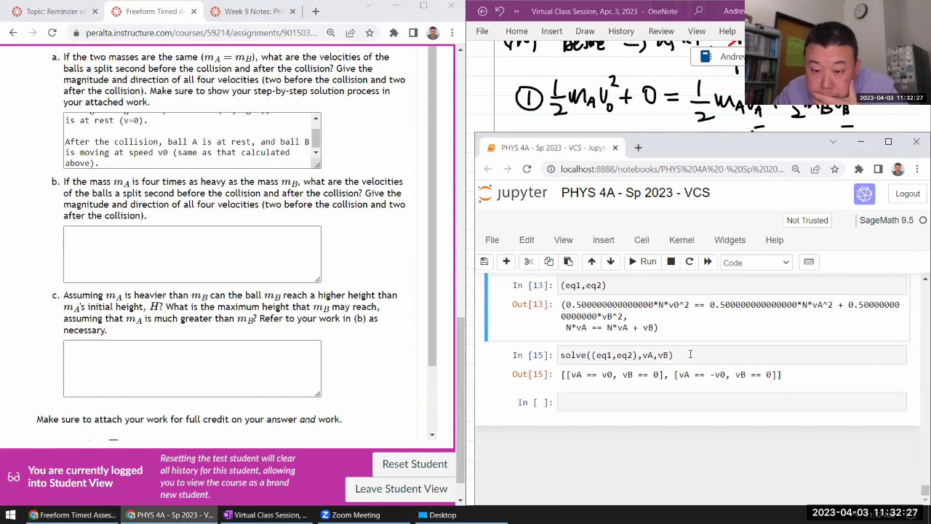
{"action": "scroll", "coordinate": [694, 364], "scroll_direction": "up", "scroll_amount": 1}
{"action": "scroll", "coordinate": [693, 379], "scroll_direction": "up", "scroll_amount": 3}
{"action": "left_click", "coordinate": [699, 308]}
Step: Replace the mass ratio N with 4 in eq1 and eq2 and run the equations cell
{"action": "key", "text": "BackSpace"}
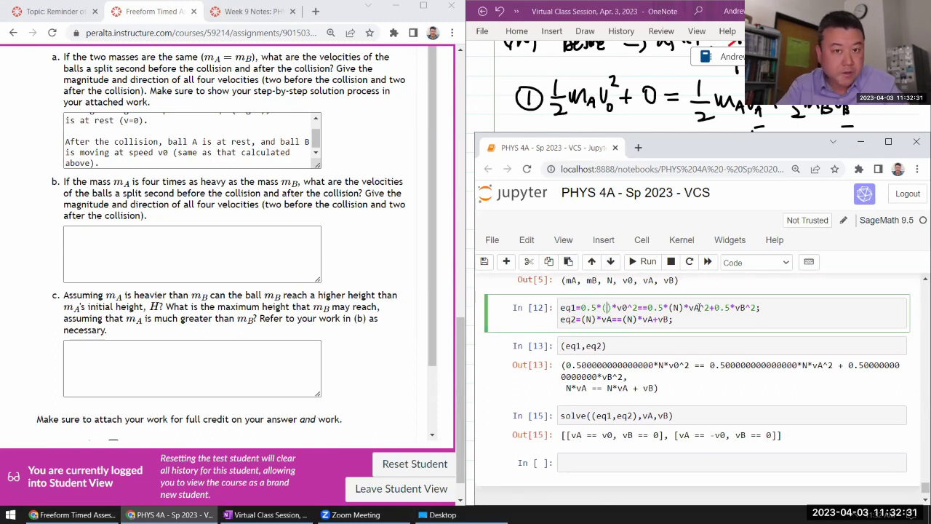
{"action": "type", "text": "4)"}
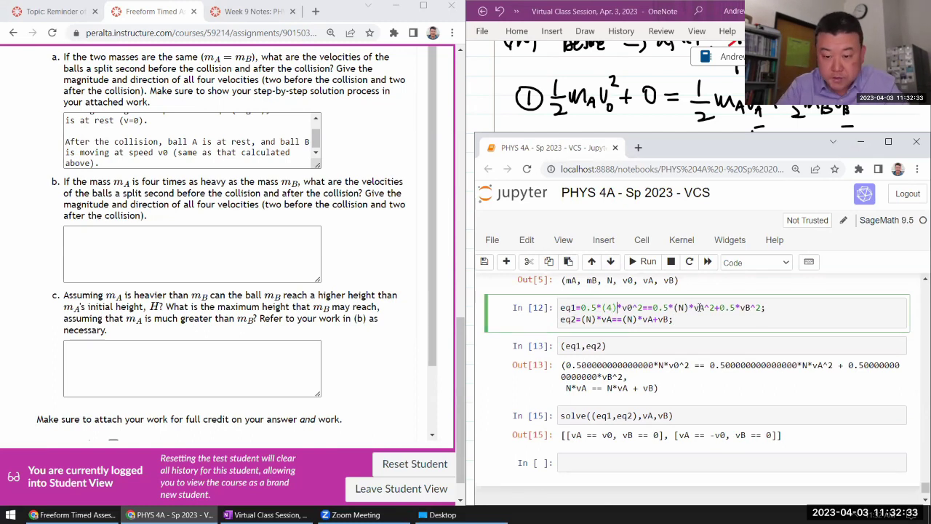
{"action": "key", "text": "Delete"}
{"action": "type", "text": "4"}
{"action": "key", "text": "Left"}
{"action": "key", "text": "Left"}
{"action": "key", "text": "Left"}
{"action": "key", "text": "Left"}
{"action": "key", "text": "Left"}
{"action": "key", "text": "Left"}
{"action": "key", "text": "Left"}
{"action": "key", "text": "Left"}
{"action": "key", "text": "Left"}
{"action": "key", "text": "Left"}
{"action": "key", "text": "Left"}
{"action": "key", "text": "Left"}
{"action": "key", "text": "Left"}
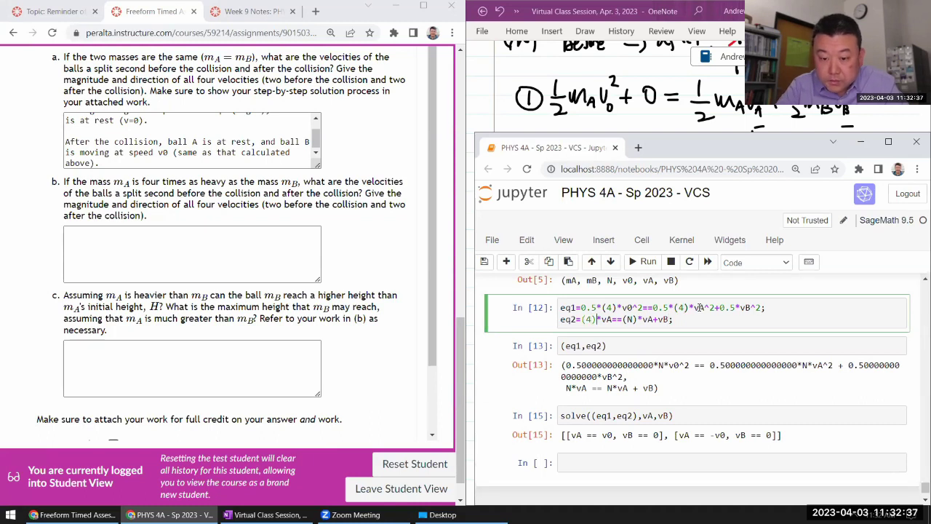
{"action": "key", "text": "BackSpace"}
{"action": "type", "text": "4"}
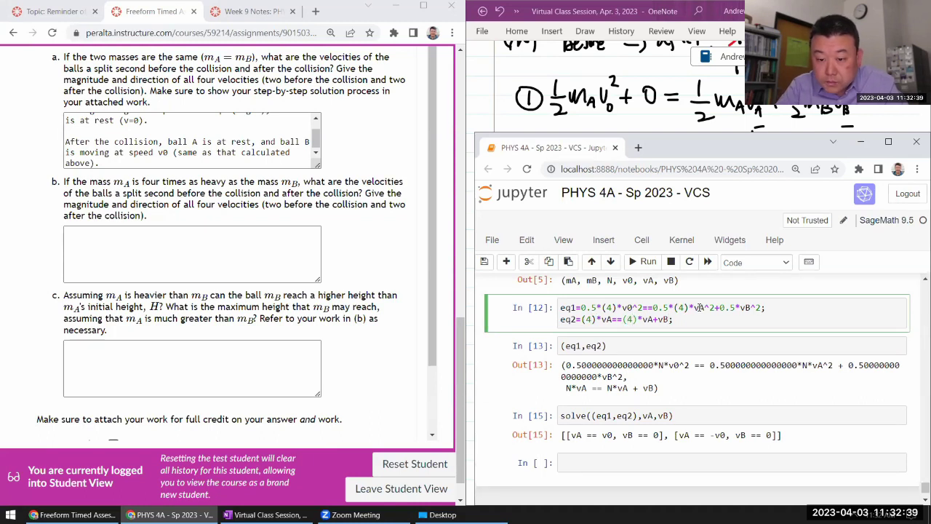
{"action": "key", "text": "shift+Return"}
Step: Re-display the equations and re-solve for vA and vB with ratio 4
{"action": "left_click", "coordinate": [651, 342]}
{"action": "key", "text": "shift+Return"}
{"action": "scroll", "coordinate": [630, 378], "scroll_direction": "down", "scroll_amount": 1}
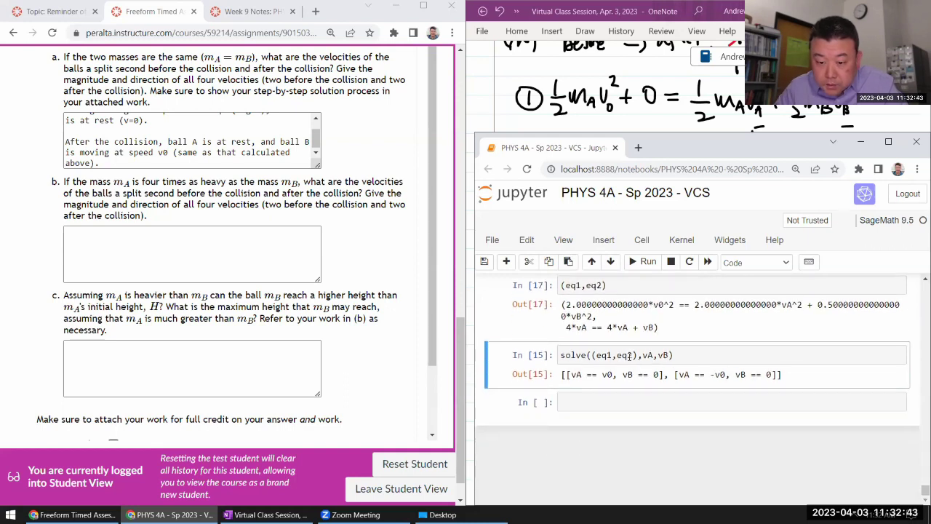
{"action": "key", "text": "shift+Return"}
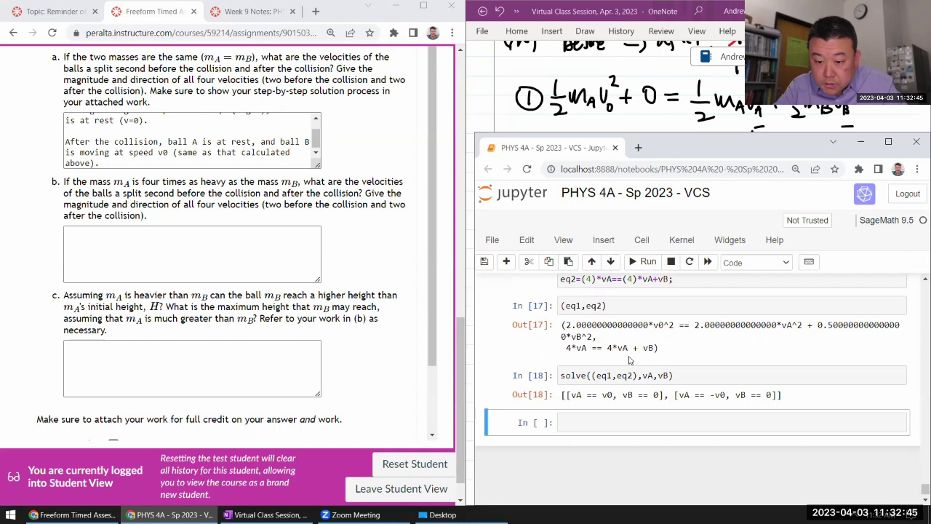
{"action": "left_click", "coordinate": [630, 375]}
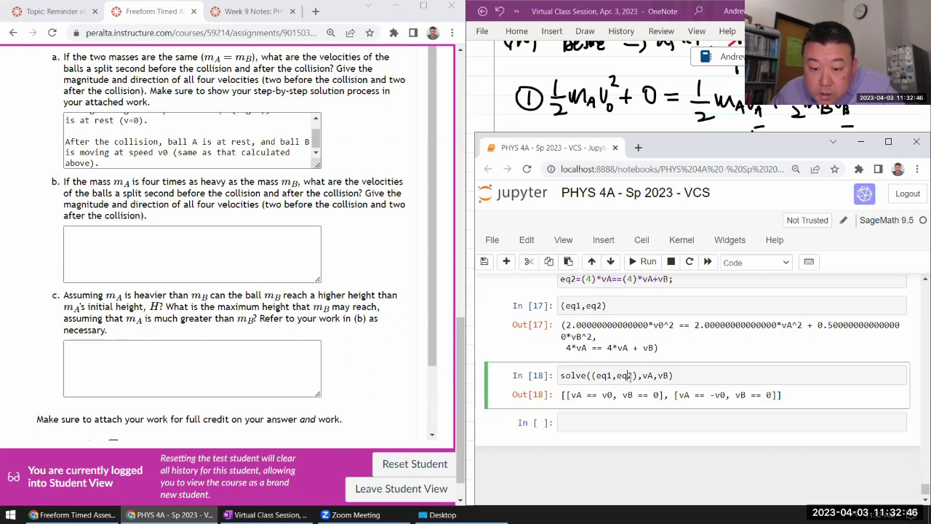
{"action": "left_click", "coordinate": [684, 376]}
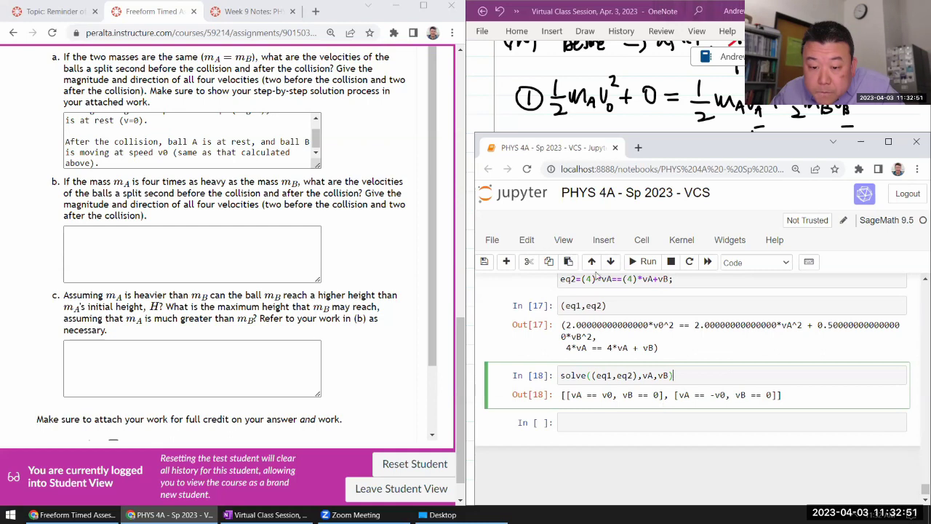
{"action": "scroll", "coordinate": [624, 341], "scroll_direction": "up", "scroll_amount": 3}
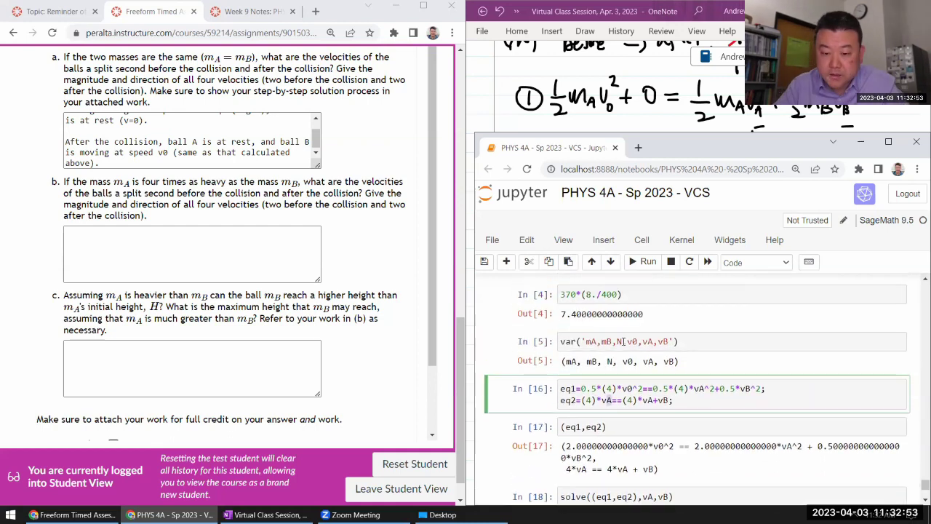
Step: Restore N in both equations and re-solve, getting vA == (N-1)*v0/(N+1), vB == 2*N*v0/(N+1)
{"action": "key", "text": "Up"}
{"action": "key", "text": "BackSpace"}
{"action": "type", "text": "N"}
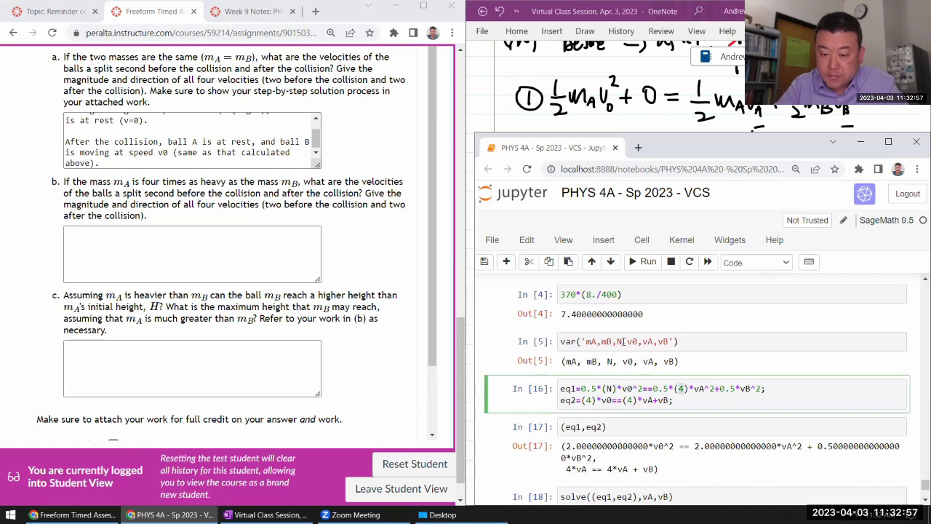
{"action": "key", "text": "BackSpace"}
{"action": "type", "text": "N"}
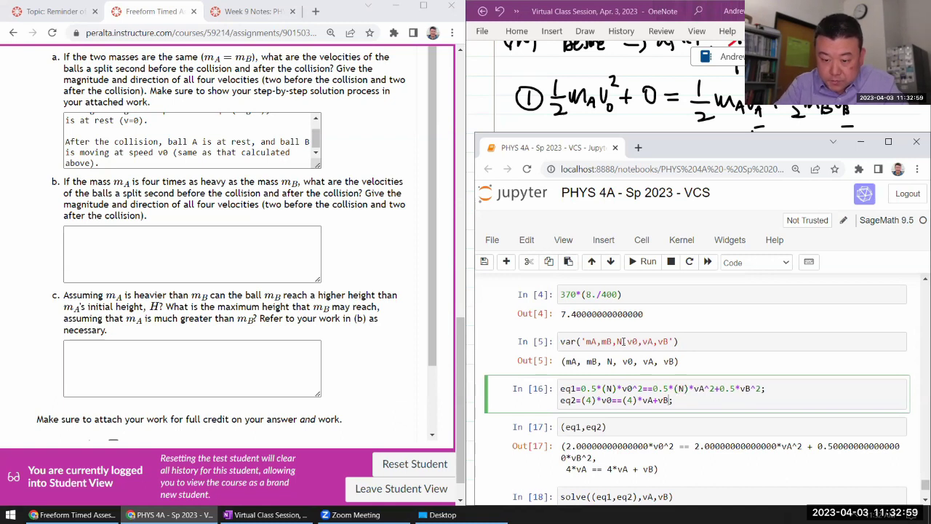
{"action": "key", "text": "BackSpace"}
{"action": "type", "text": "N"}
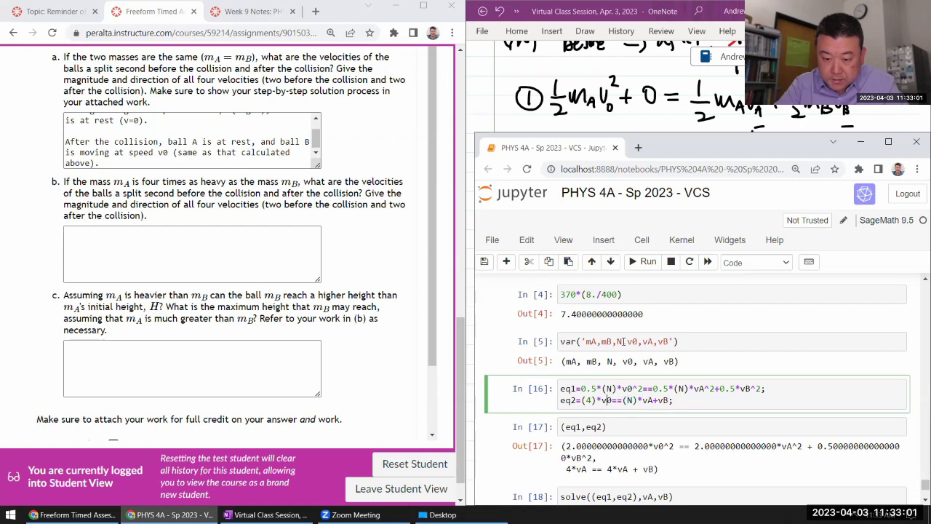
{"action": "key", "text": "BackSpace"}
{"action": "type", "text": "N"}
{"action": "key", "text": "shift+Return"}
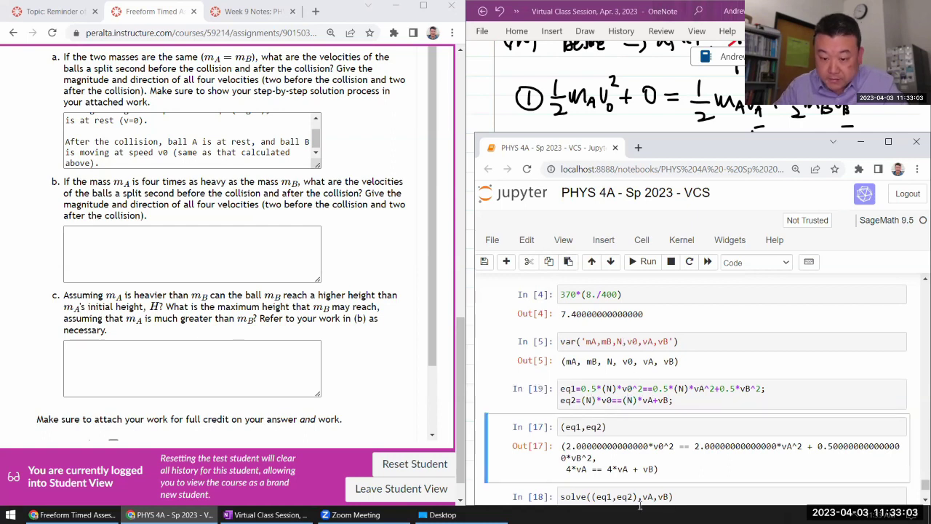
{"action": "key", "text": "shift+Return"}
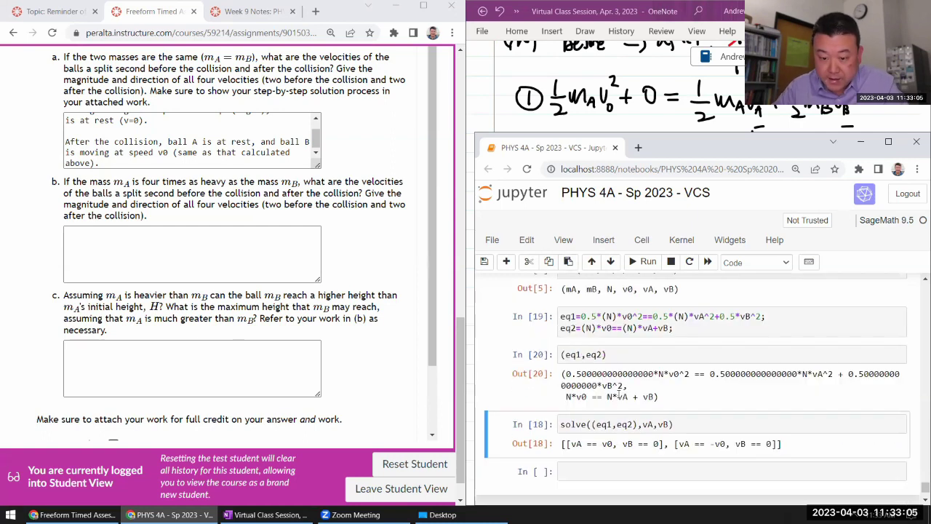
{"action": "key", "text": "shift+Return"}
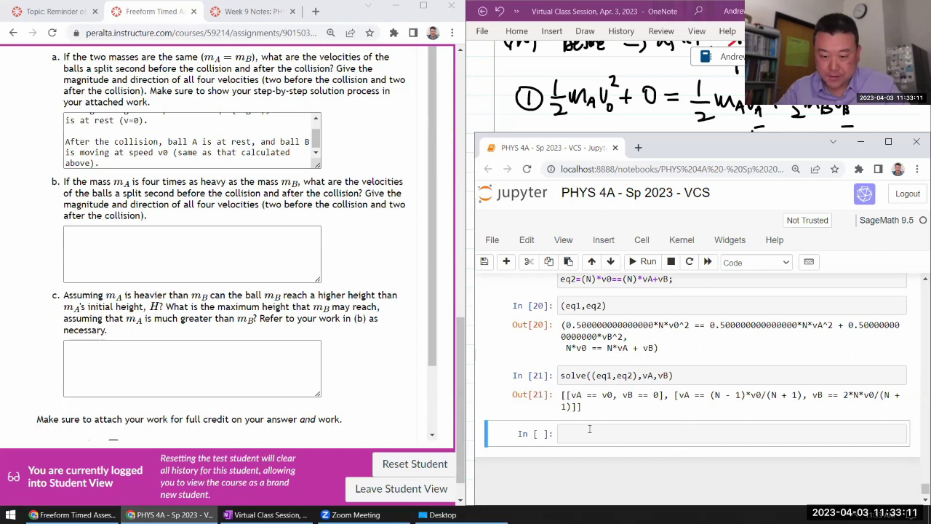
Step: Store the second solution as sol and compute sol[0].subs(N=4), giving vA == 3/5*v0
{"action": "type", "text": "sol="}
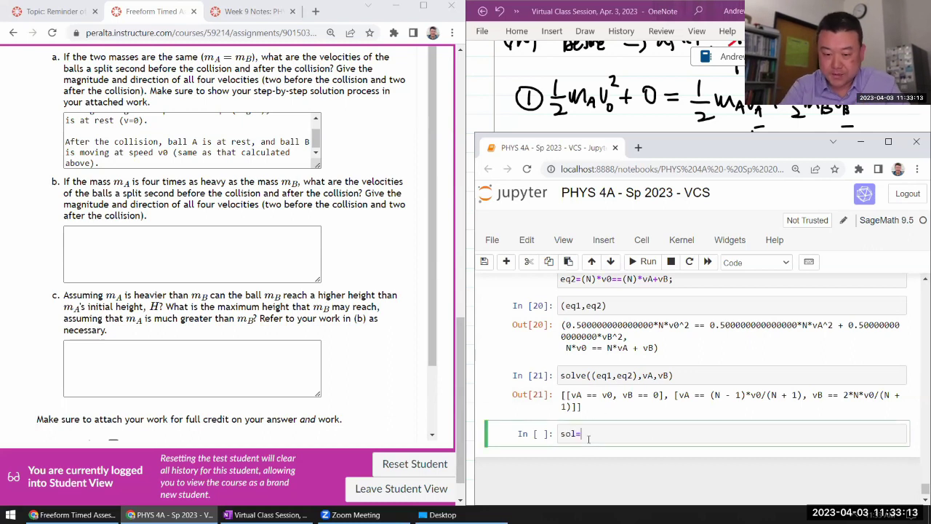
{"action": "type", "text": " ["}
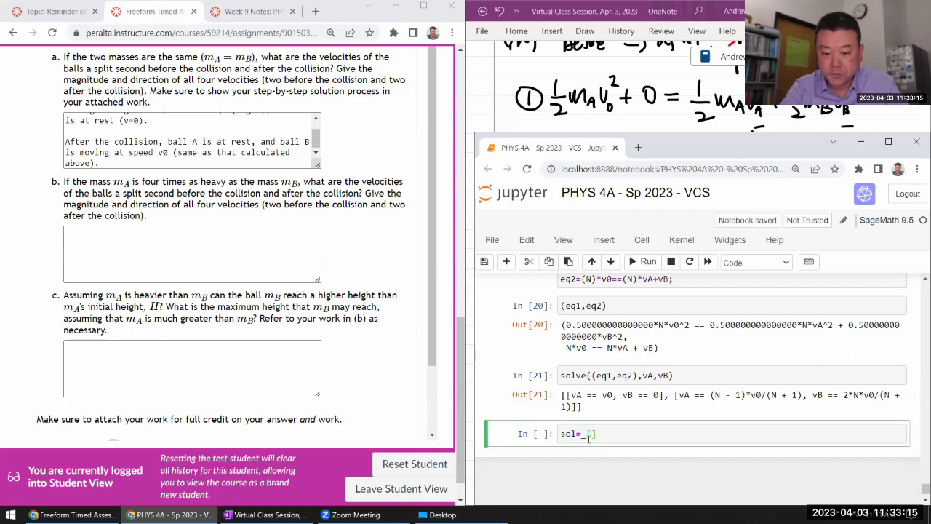
{"action": "type", "text": "2"}
{"action": "key", "text": "shift+Return"}
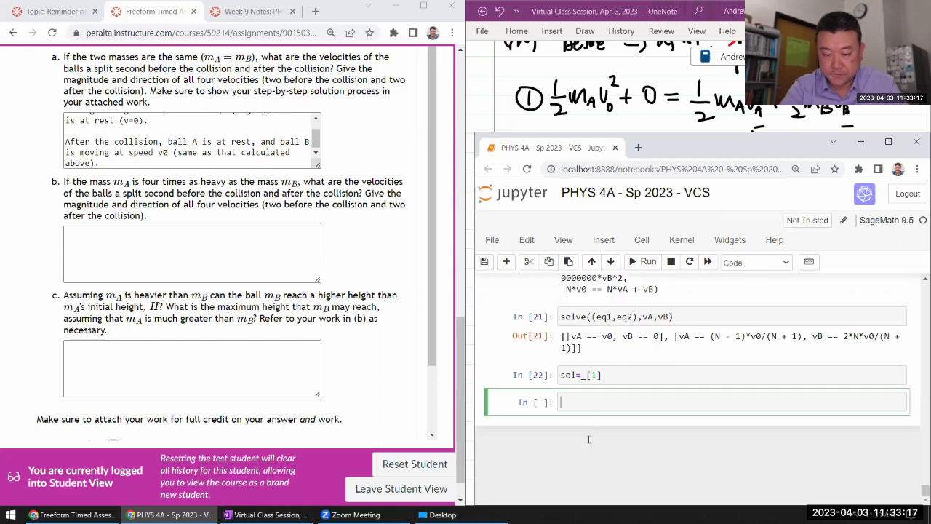
{"action": "type", "text": "sol"}
{"action": "key", "text": "shift+Return"}
{"action": "type", "text": "sol[0]"}
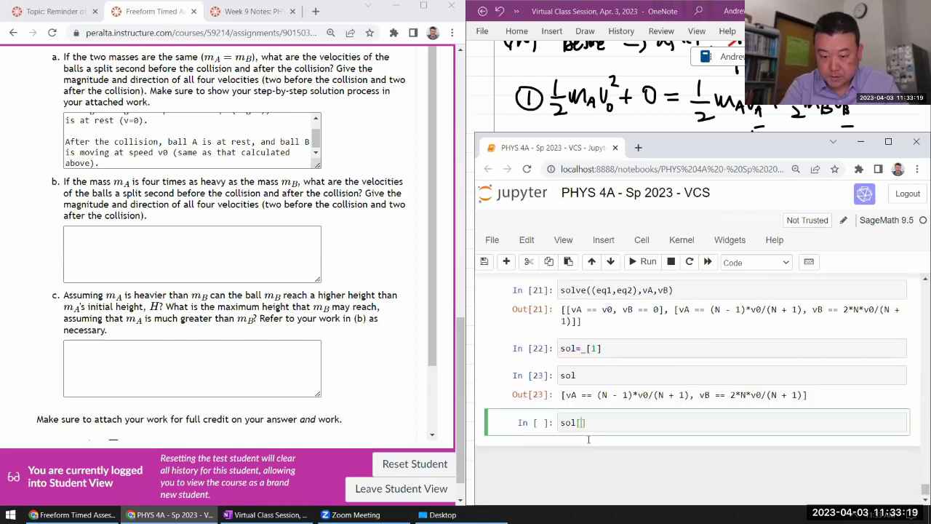
{"action": "type", "text": ".subs"}
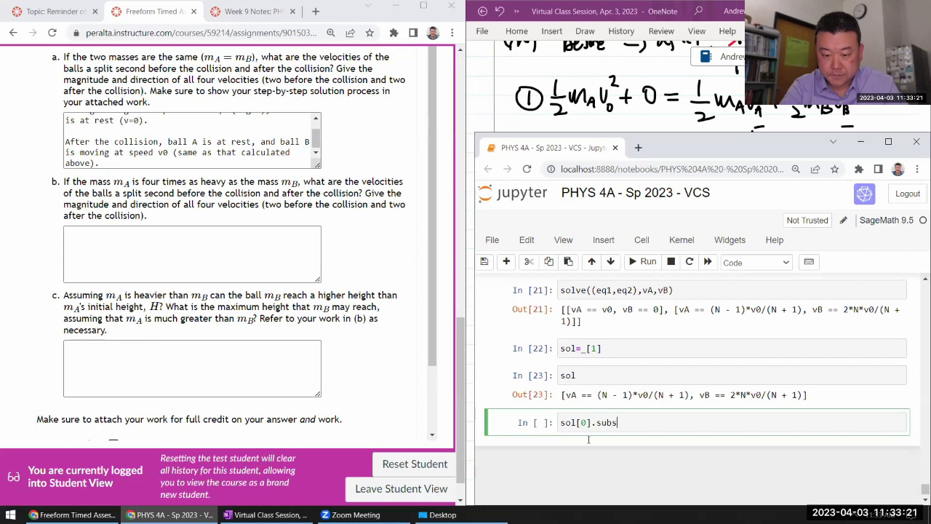
{"action": "type", "text": "(N=4"}
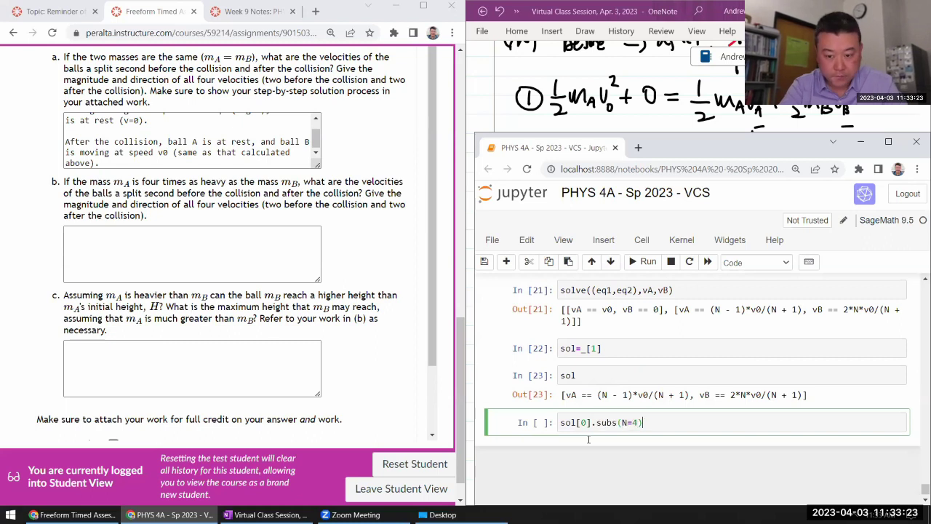
{"action": "key", "text": "shift+Return"}
Step: Copy the vA == 3/5*v0 result into the Canvas part b answer
{"action": "left_click_drag", "start_coordinate": [624, 395], "coordinate": [560, 405]}
{"action": "key", "text": "ctrl+c"}
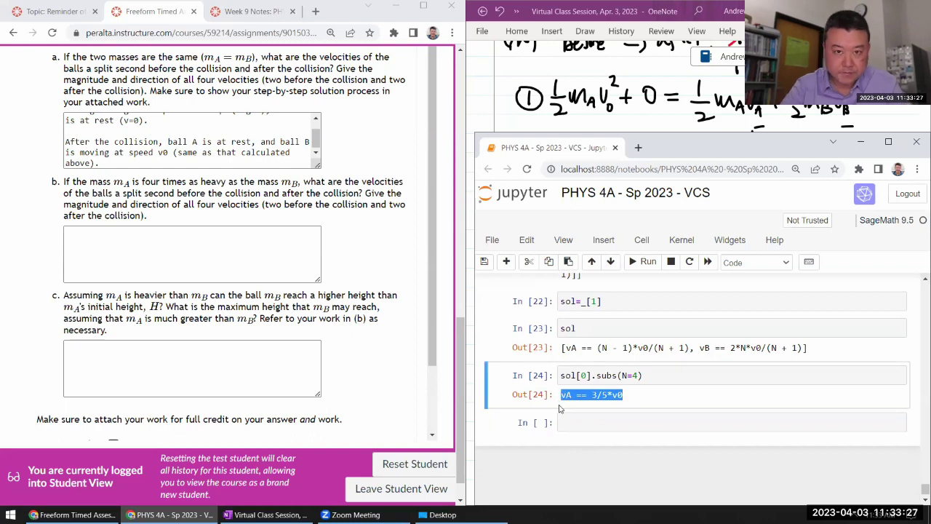
{"action": "left_click", "coordinate": [242, 246]}
{"action": "key", "text": "ctrl+v"}
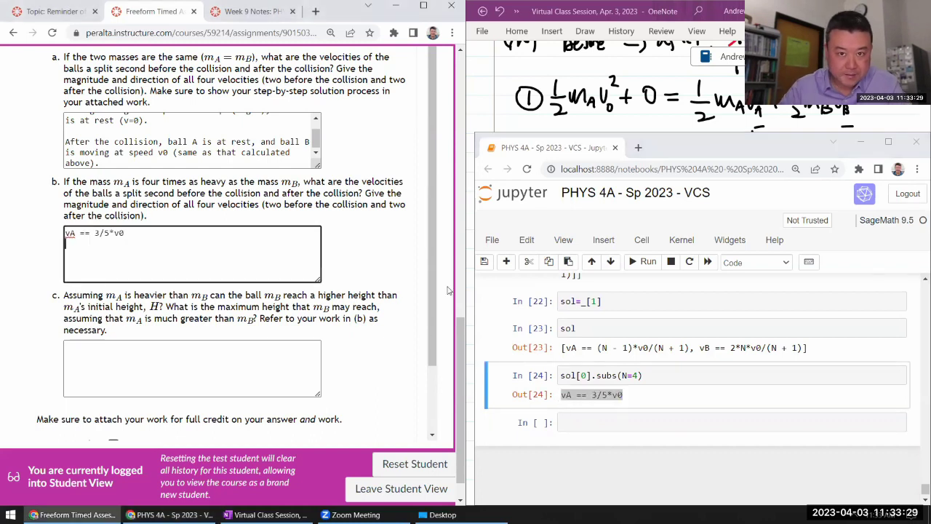
Step: Run sol[1].subs(N=4) in a new cell to get vB == 8/5*v0 and select it
{"action": "left_click", "coordinate": [592, 422]}
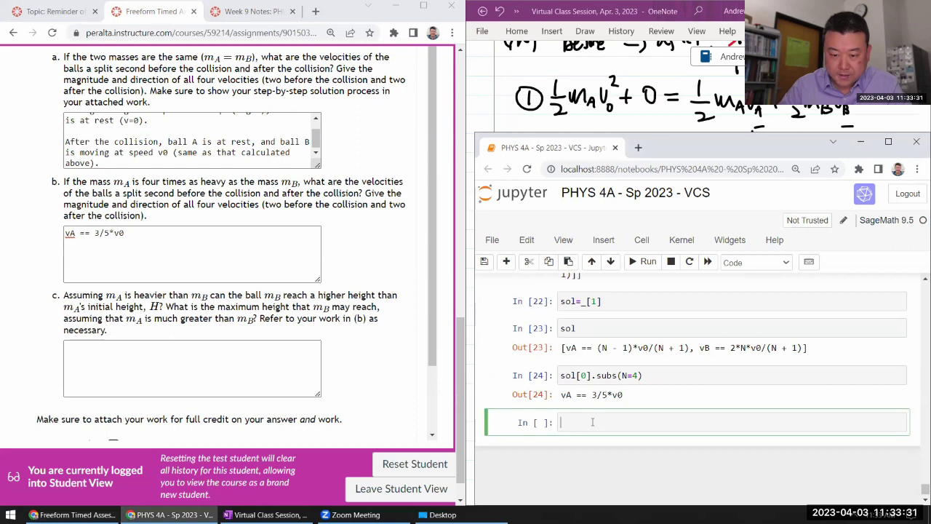
{"action": "left_click_drag", "start_coordinate": [643, 375], "coordinate": [560, 378]}
{"action": "key", "text": "ctrl+c"}
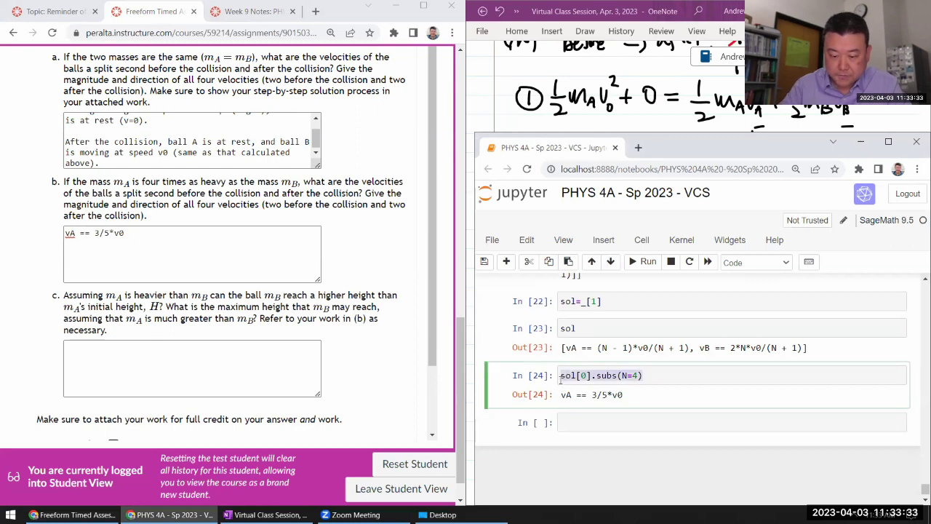
{"action": "left_click", "coordinate": [566, 422]}
{"action": "key", "text": "ctrl+v"}
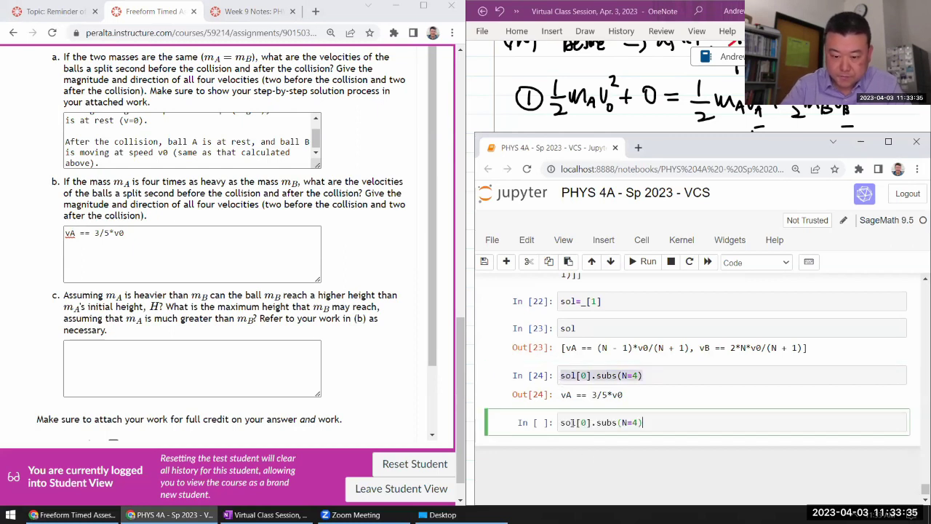
{"action": "double_click", "coordinate": [583, 422]}
{"action": "type", "text": "1"}
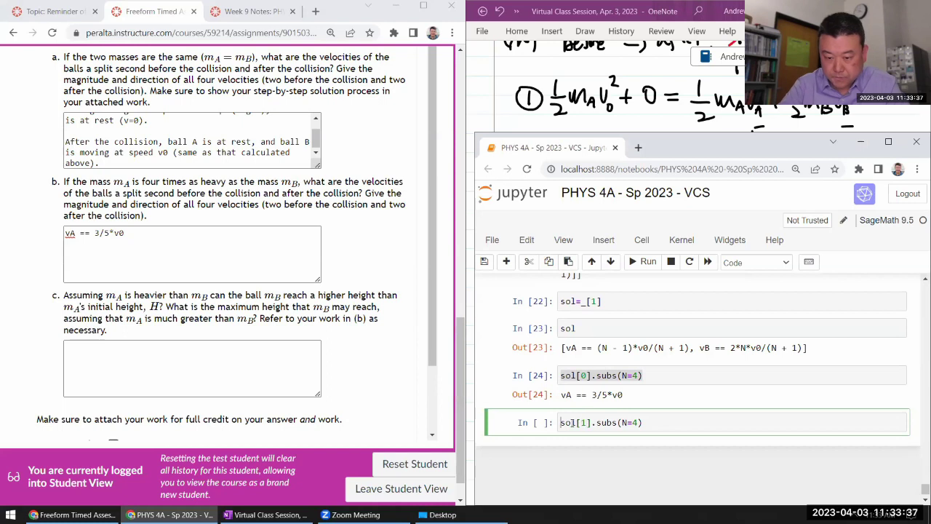
{"action": "key", "text": "shift+Return"}
{"action": "left_click_drag", "start_coordinate": [634, 397], "coordinate": [563, 394]}
{"action": "key", "text": "ctrl+c"}
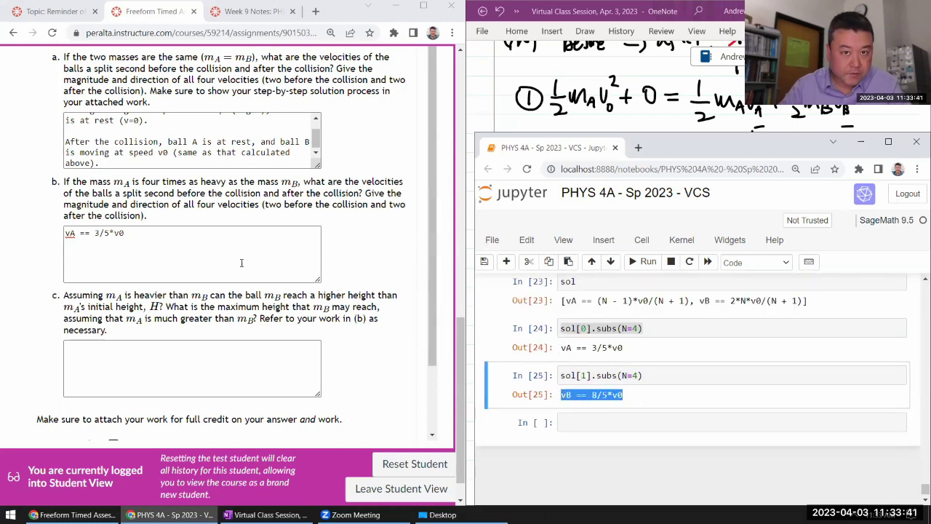
Step: Paste vB == 8/5*v0 into part b, adding a 'Post-collisions velocities' header and 'Pre-collision velocities are same as in (a).'
{"action": "left_click", "coordinate": [218, 252]}
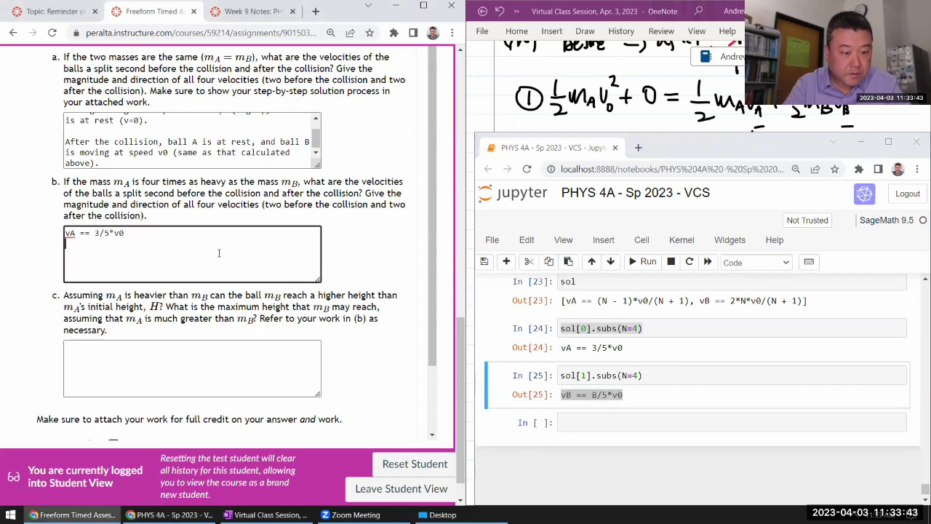
{"action": "key", "text": "ctrl+v"}
{"action": "key", "text": "ctrl+Home"}
{"action": "key", "text": "Return"}
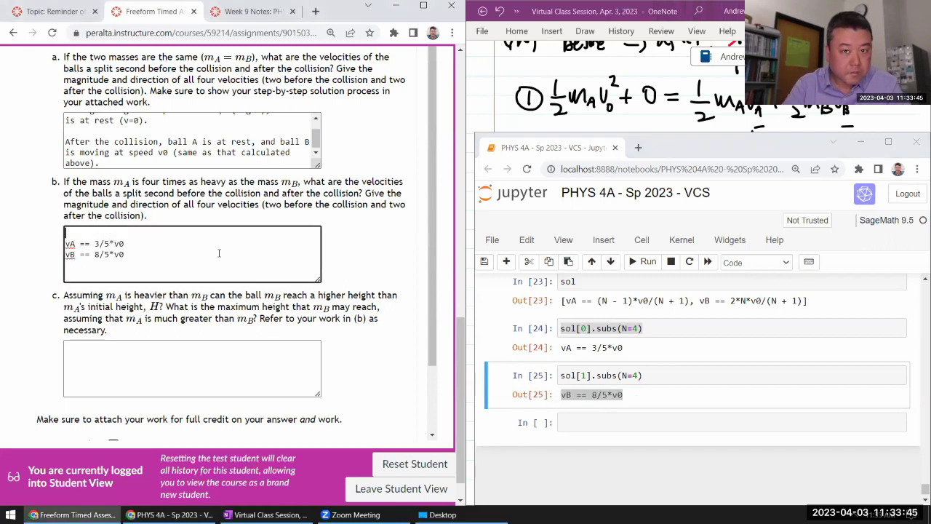
{"action": "type", "text": "Post-collisions"}
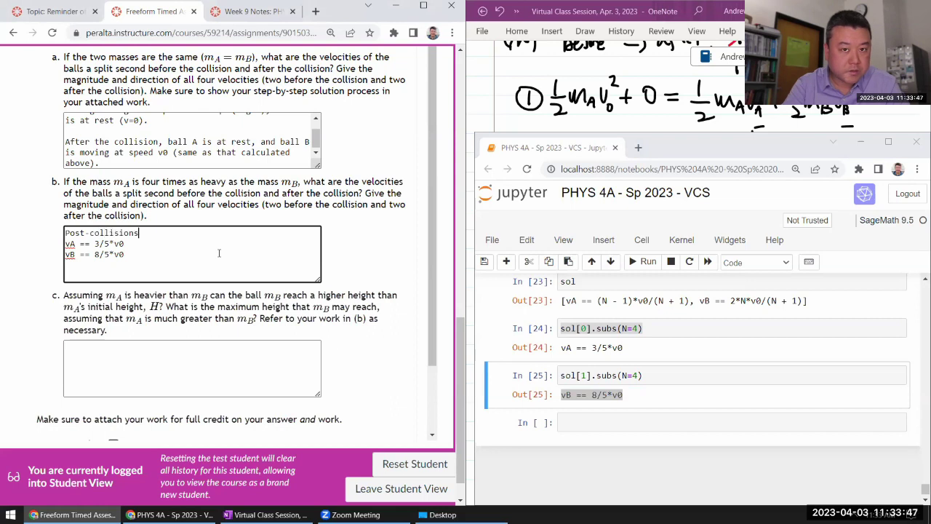
{"action": "type", "text": " velocities:"}
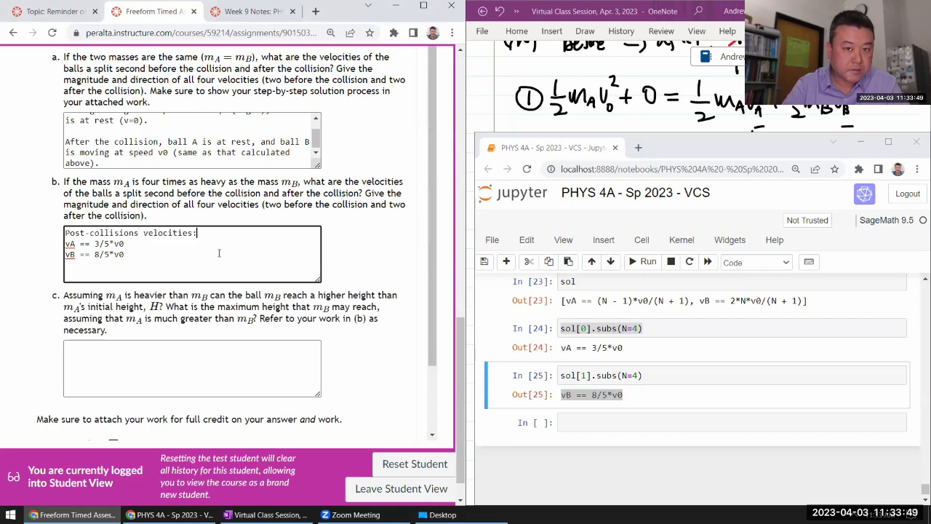
{"action": "key", "text": "Return"}
{"action": "key", "text": "Return"}
{"action": "type", "text": "Pre-collision velocities"}
{"action": "key", "text": "BackSpace"}
{"action": "key", "text": "BackSpace"}
{"action": "type", "text": "velocities are same as in (a)."}
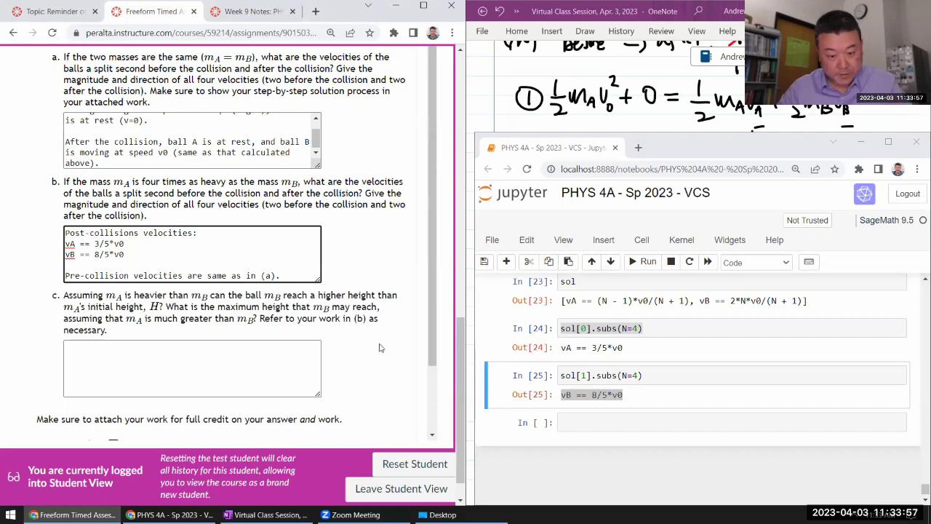
{"action": "left_click_drag", "start_coordinate": [461, 357], "coordinate": [461, 412]}
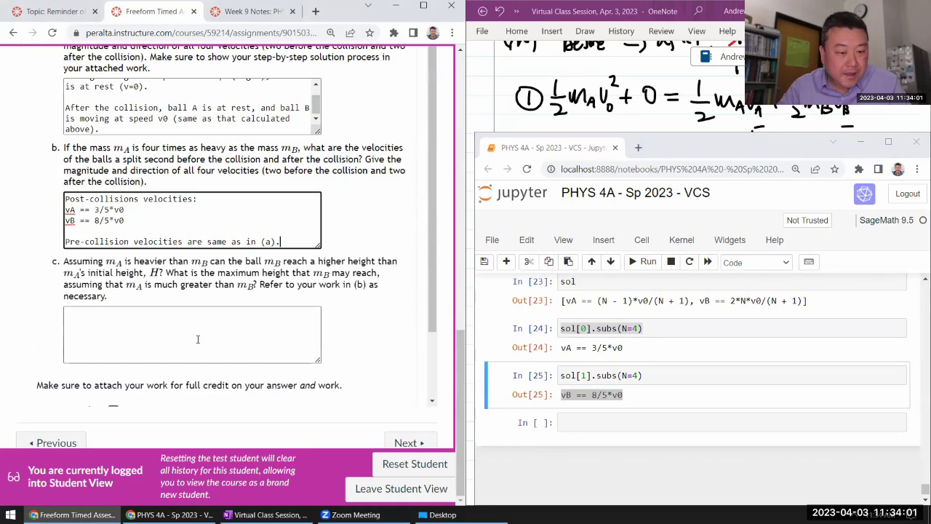
Step: Type 'Running out of time ... will try to answer in attached work.' as the part (c) answer
{"action": "scroll", "coordinate": [109, 208], "scroll_direction": "down", "scroll_amount": 2}
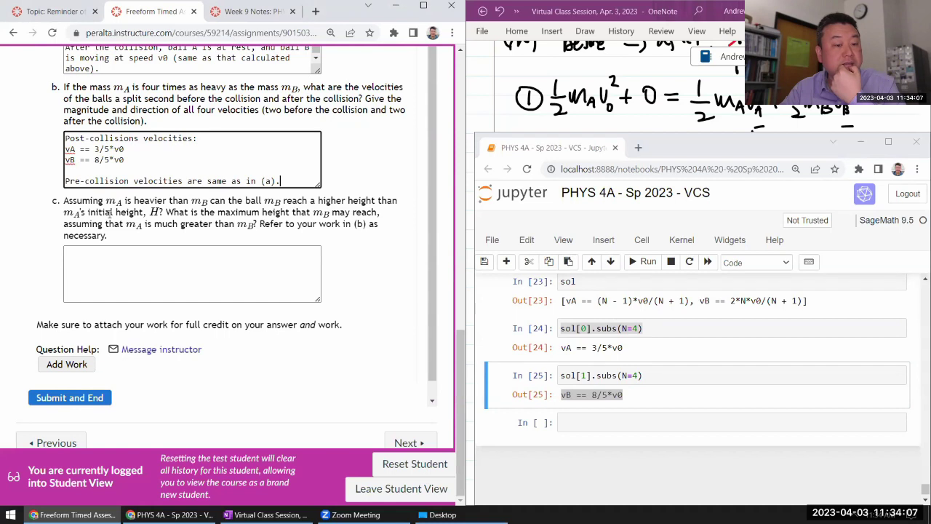
{"action": "left_click", "coordinate": [192, 213]}
{"action": "left_click", "coordinate": [224, 278]}
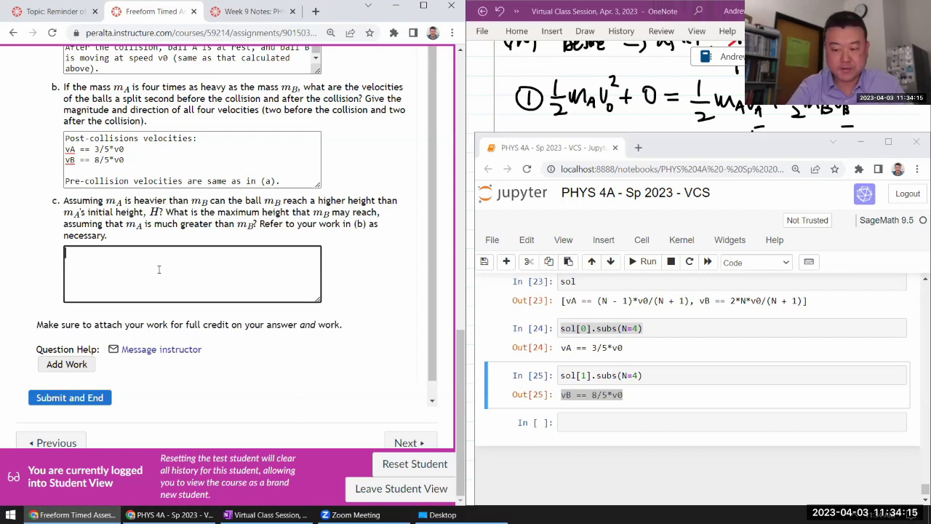
{"action": "type", "text": "Running out of time ."}
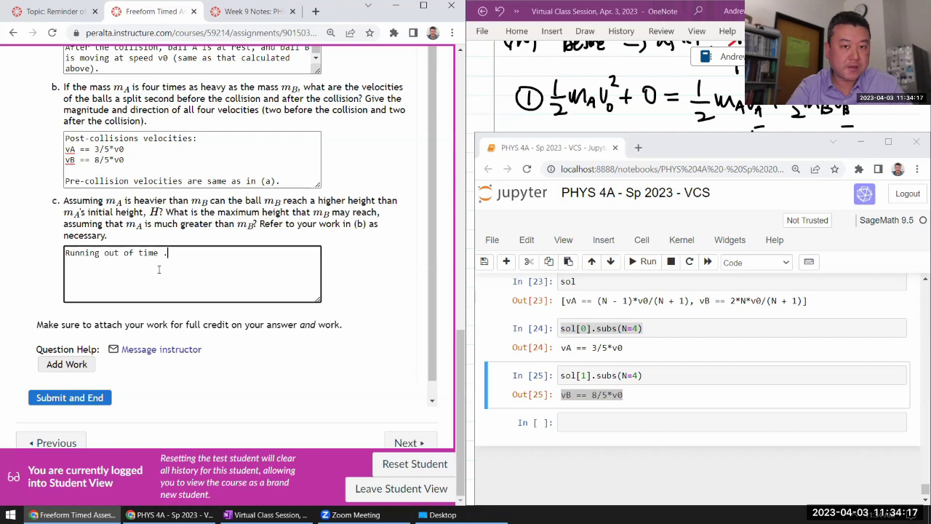
{"action": "type", "text": ".. will try to a"}
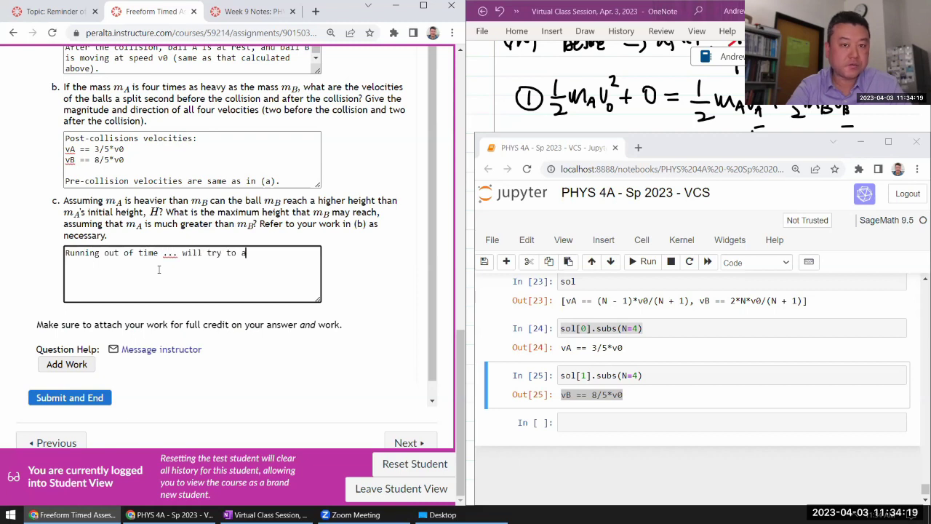
{"action": "type", "text": "nswer in attached work."}
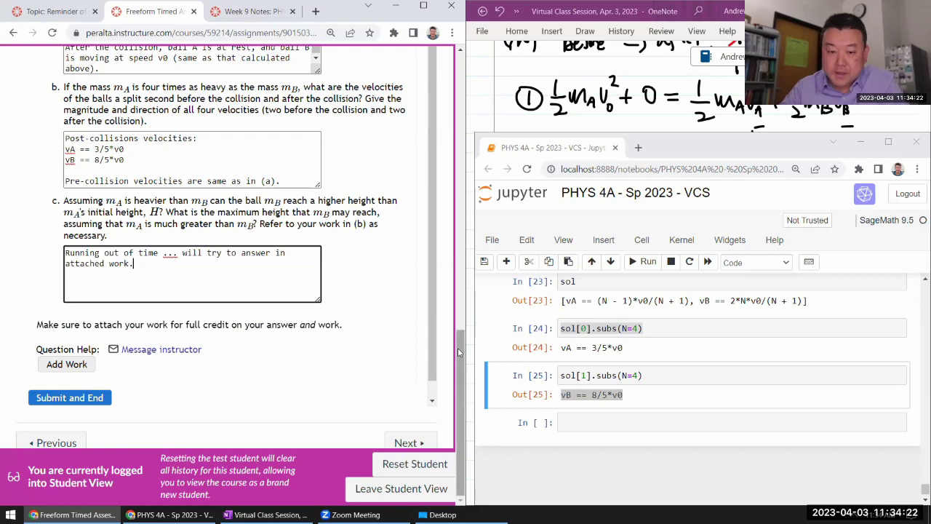
Step: Save the quiz progress in Canvas
{"action": "left_click_drag", "start_coordinate": [457, 348], "coordinate": [461, 161]}
{"action": "scroll", "coordinate": [290, 177], "scroll_direction": "up", "scroll_amount": 4}
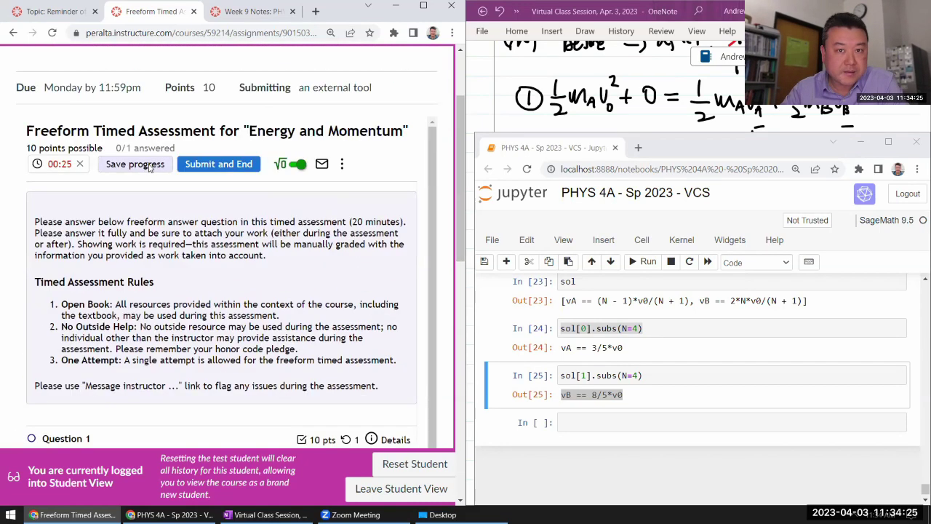
{"action": "left_click", "coordinate": [142, 166]}
{"action": "scroll", "coordinate": [246, 270], "scroll_direction": "down", "scroll_amount": 7}
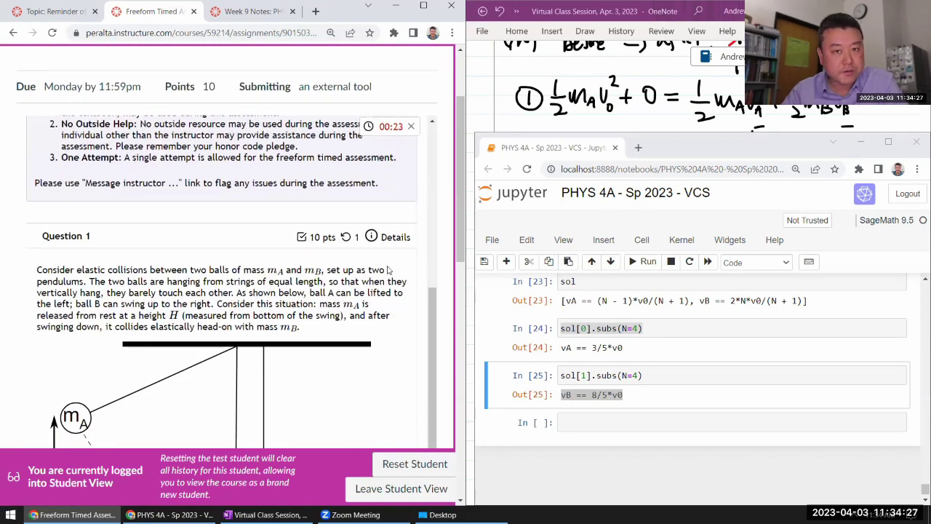
{"action": "scroll", "coordinate": [386, 275], "scroll_direction": "down", "scroll_amount": 8}
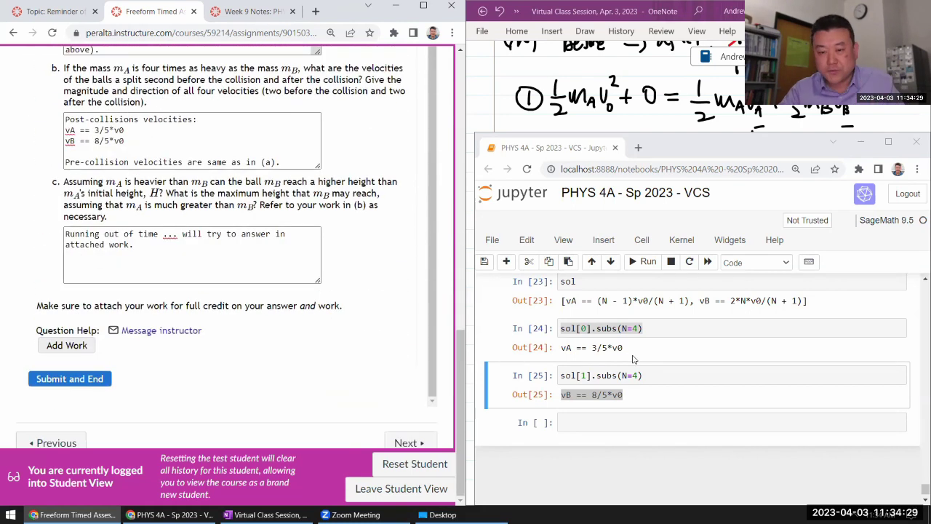
{"action": "scroll", "coordinate": [633, 359], "scroll_direction": "up", "scroll_amount": 3}
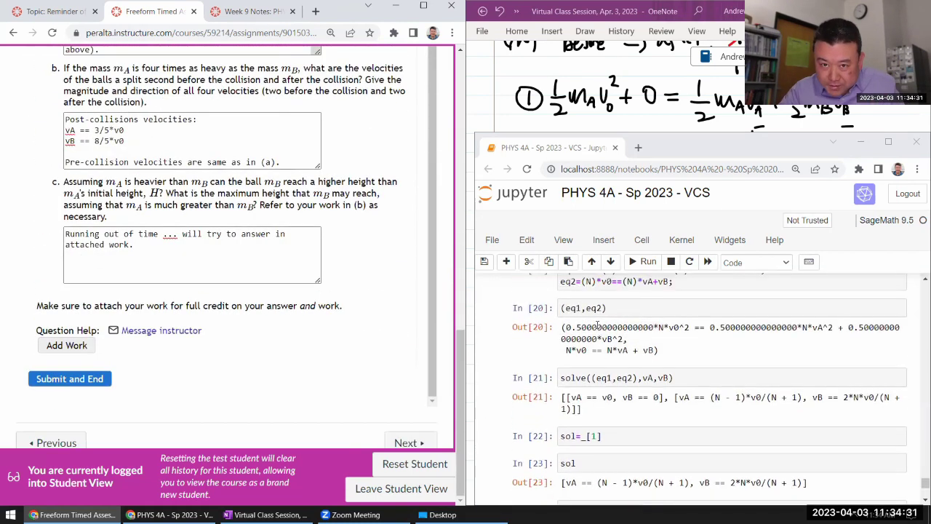
Step: Select and place the caret in the energy equation of cell In[19]
{"action": "scroll", "coordinate": [595, 325], "scroll_direction": "up", "scroll_amount": 1}
{"action": "left_click", "coordinate": [605, 336]}
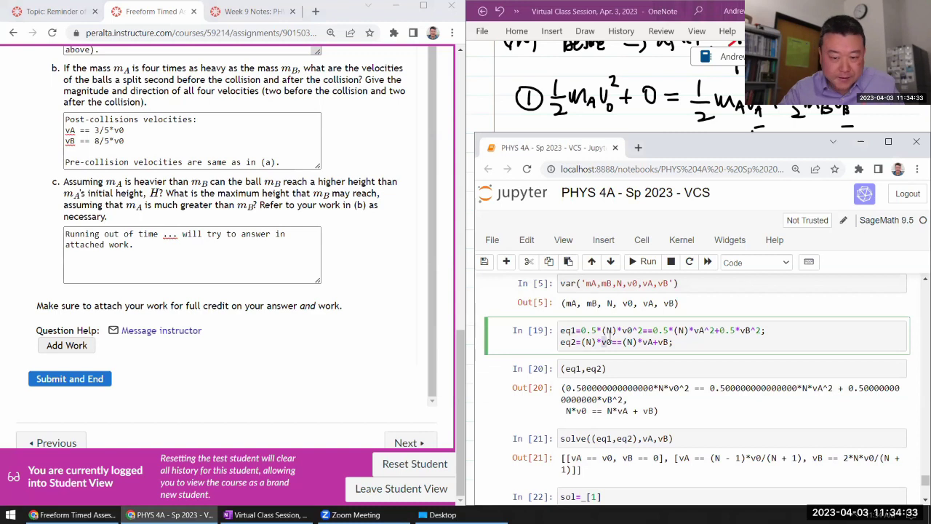
{"action": "triple_click", "coordinate": [606, 336]}
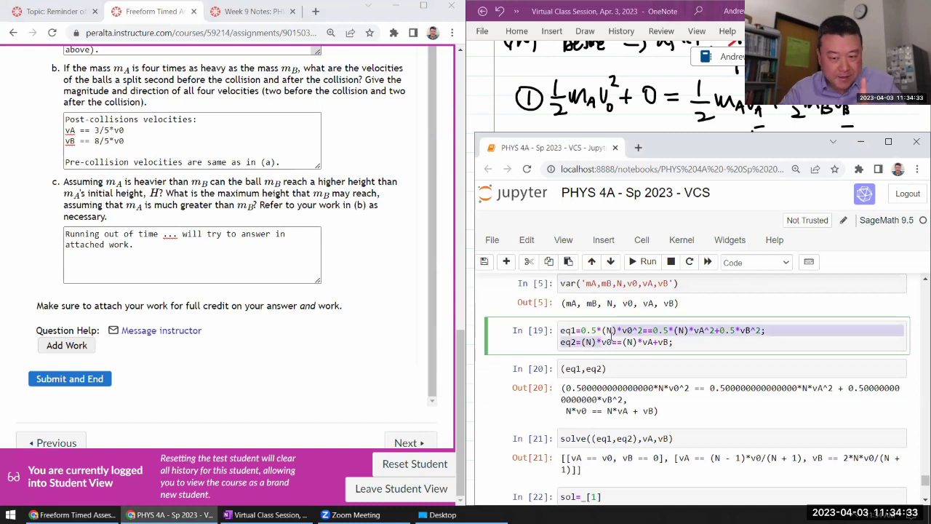
{"action": "left_click", "coordinate": [336, 250]}
{"action": "left_click", "coordinate": [591, 331]}
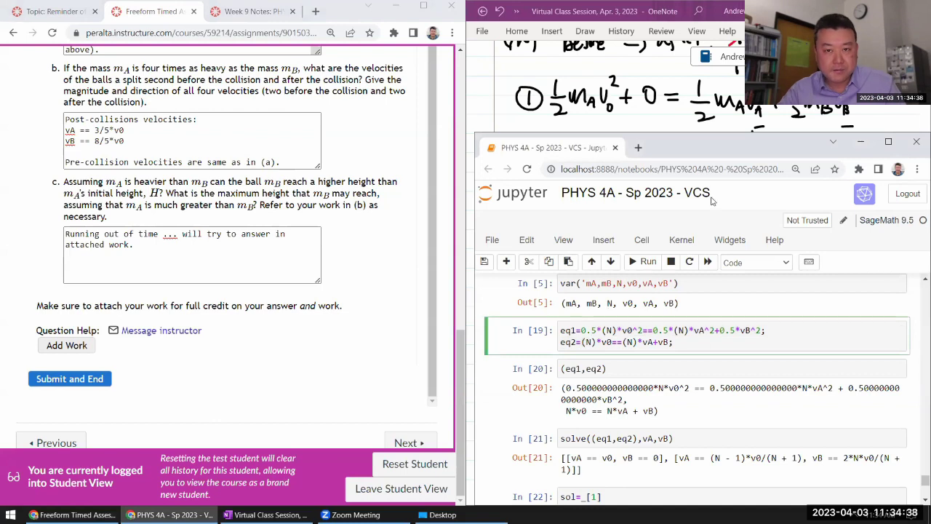
Step: Minimize Jupyter and handwrite a 'c)' label in OneNote with the black pen
{"action": "left_click", "coordinate": [860, 140]}
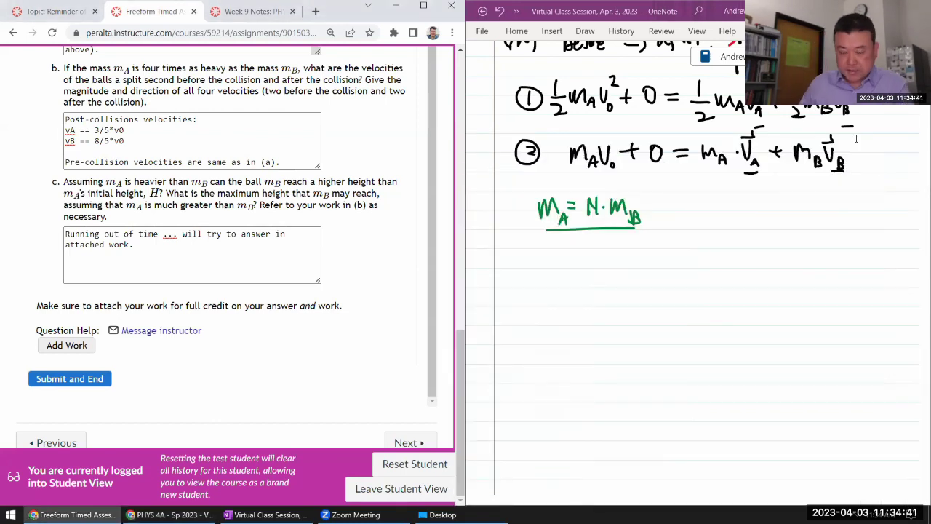
{"action": "left_click", "coordinate": [517, 11]}
{"action": "left_click", "coordinate": [463, 31]}
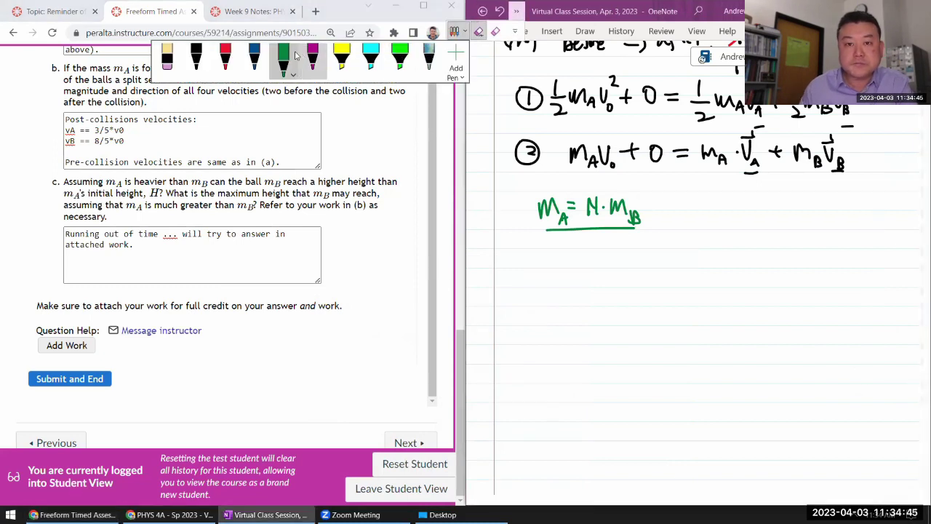
{"action": "left_click", "coordinate": [196, 58]}
{"action": "left_click_drag", "start_coordinate": [492, 267], "coordinate": [498, 287]}
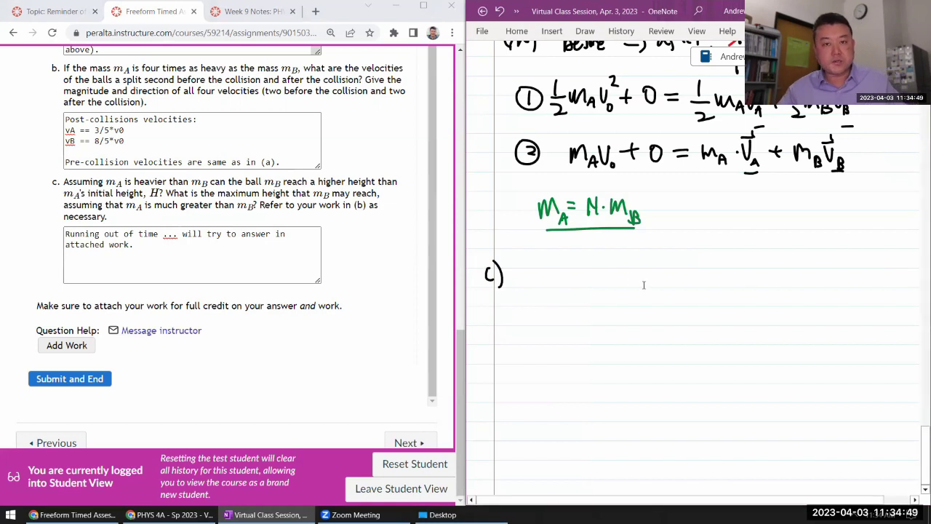
{"action": "scroll", "coordinate": [645, 284], "scroll_direction": "up", "scroll_amount": 15}
Step: Select the a) pendulum diagram and paste it under the c) label
{"action": "scroll", "coordinate": [645, 286], "scroll_direction": "up", "scroll_amount": 5}
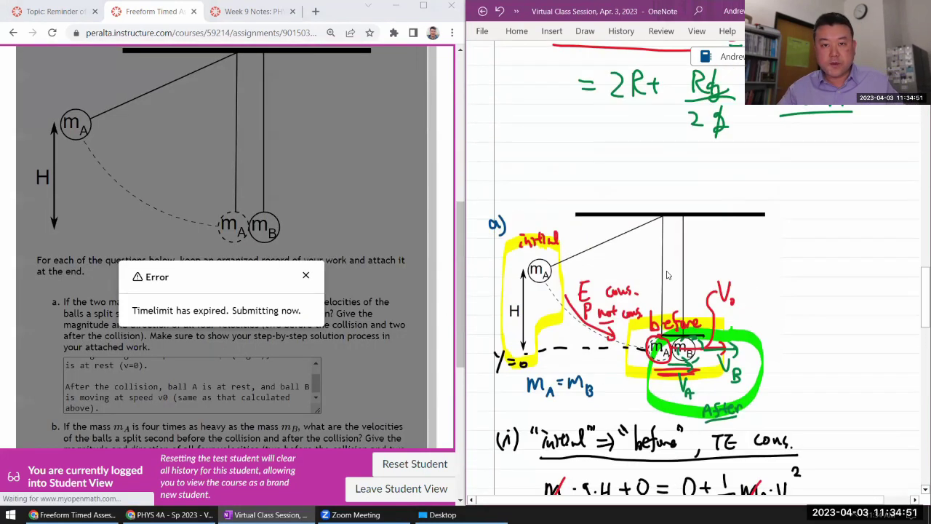
{"action": "mouse_move", "coordinate": [815, 181]}
{"action": "left_mouse_down"}
{"action": "mouse_move", "coordinate": [597, 322]}
{"action": "mouse_move", "coordinate": [504, 368]}
{"action": "mouse_move", "coordinate": [480, 408]}
{"action": "mouse_move", "coordinate": [477, 440]}
{"action": "left_mouse_up"}
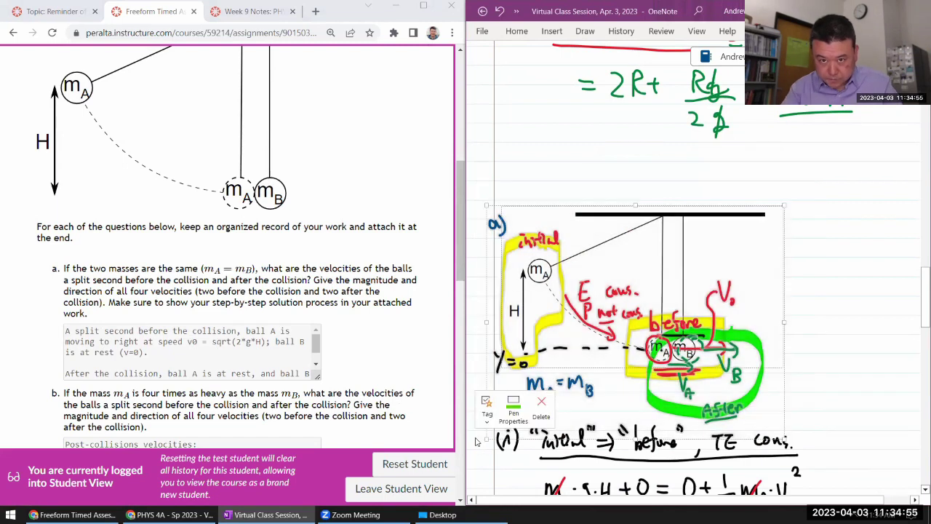
{"action": "scroll", "coordinate": [505, 412], "scroll_direction": "down", "scroll_amount": 20}
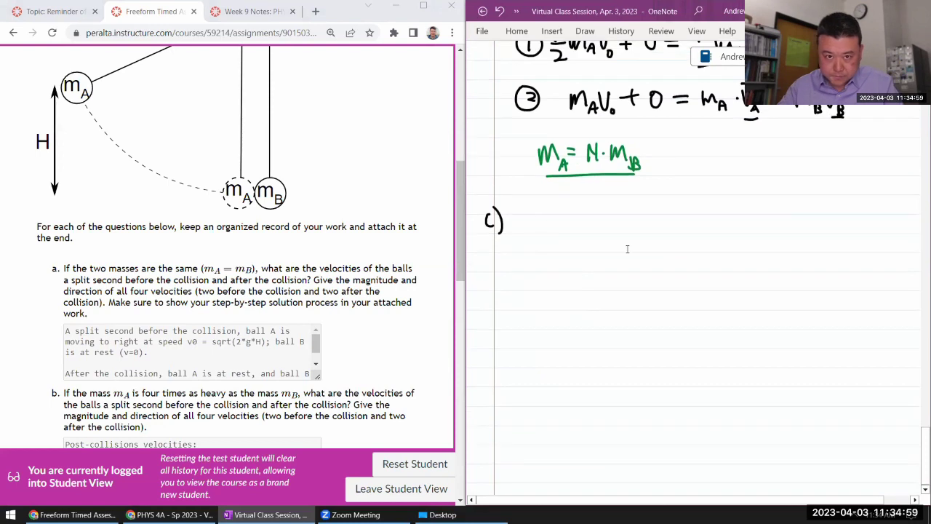
{"action": "key", "text": "ctrl+v"}
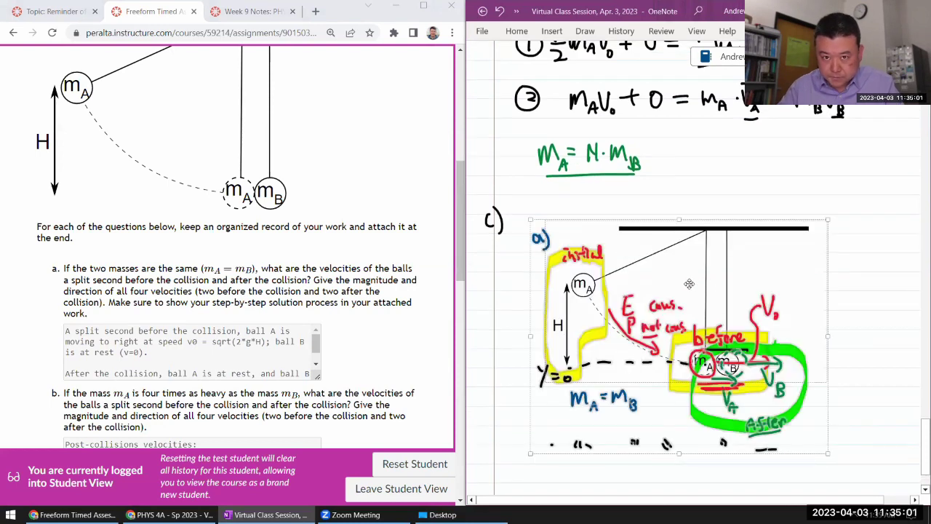
{"action": "left_click_drag", "start_coordinate": [688, 283], "coordinate": [642, 294]}
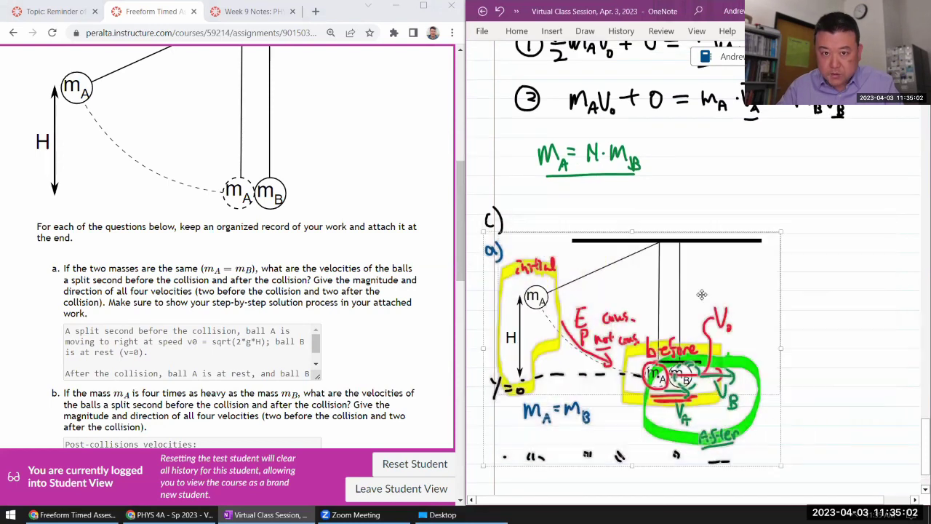
{"action": "left_click", "coordinate": [842, 277]}
{"action": "scroll", "coordinate": [842, 277], "scroll_direction": "down", "scroll_amount": 2}
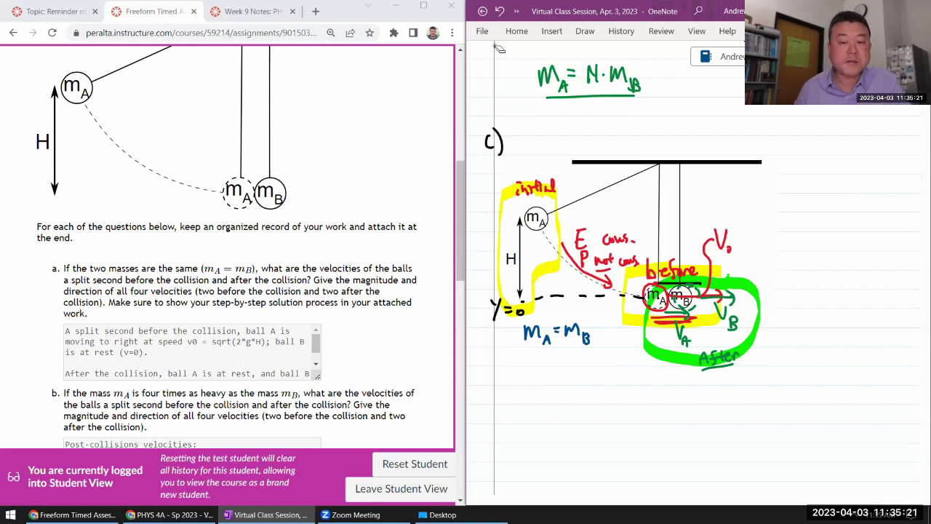
Step: Highlight the 'P not cons' note with the cyan highlighter
{"action": "mouse_move", "coordinate": [547, 339]}
{"action": "left_mouse_down"}
{"action": "mouse_move", "coordinate": [531, 332]}
{"action": "mouse_move", "coordinate": [573, 330]}
{"action": "mouse_move", "coordinate": [586, 339]}
{"action": "left_mouse_up"}
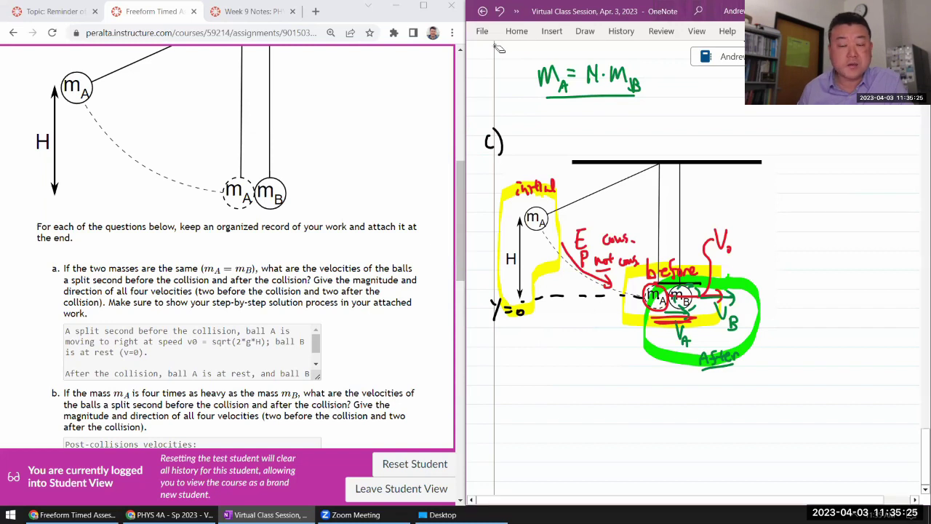
{"action": "left_click", "coordinate": [516, 11]}
{"action": "left_click", "coordinate": [463, 31]}
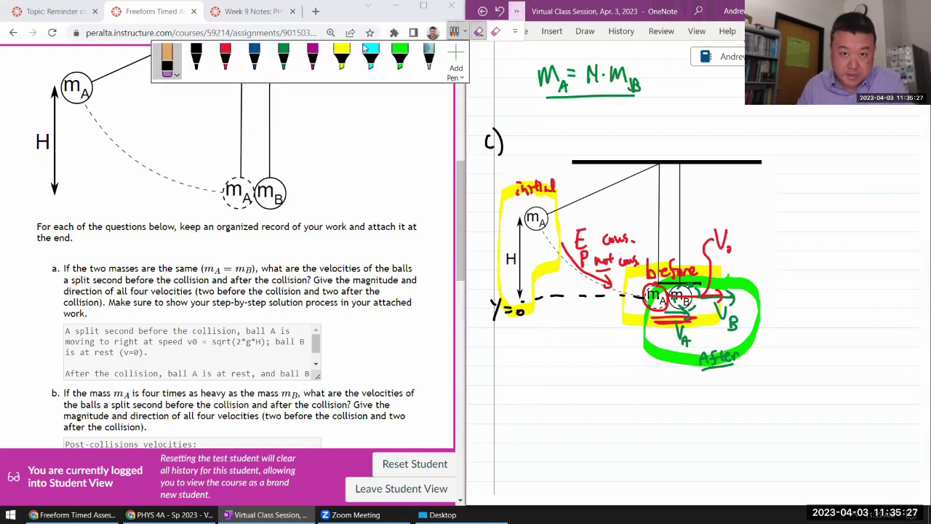
{"action": "left_click", "coordinate": [369, 54]}
{"action": "left_click_drag", "start_coordinate": [579, 262], "coordinate": [641, 261]}
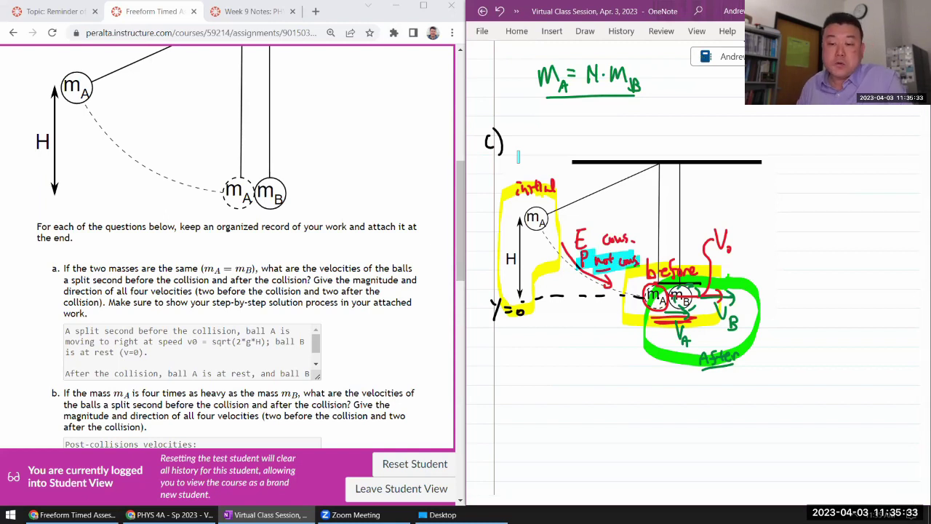
Step: With the black pen, draw mB swung up to height H_B with its string from the pivot
{"action": "left_click", "coordinate": [515, 11]}
{"action": "left_click", "coordinate": [457, 31]}
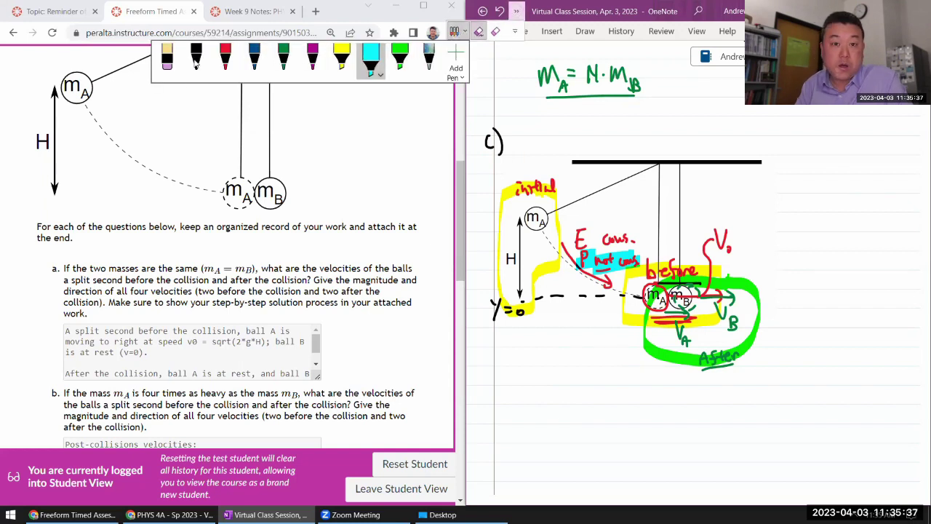
{"action": "left_click", "coordinate": [196, 57]}
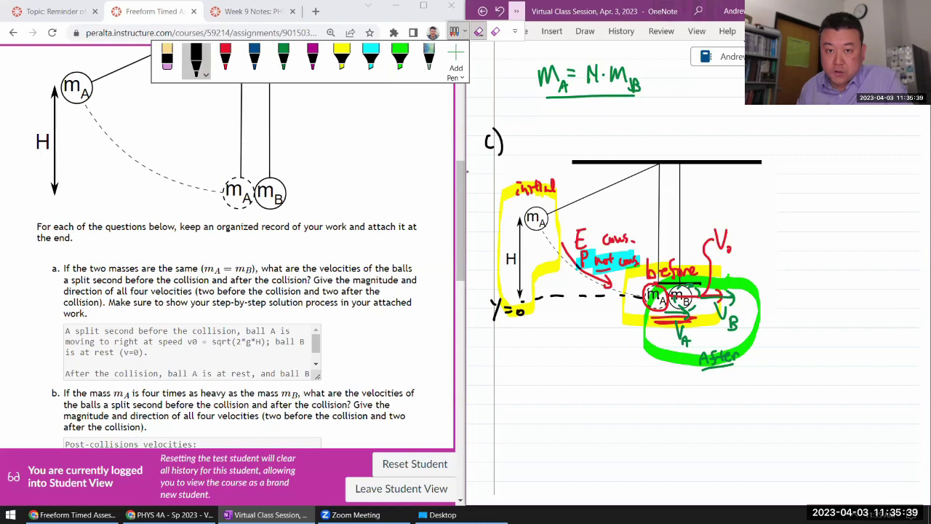
{"action": "mouse_move", "coordinate": [698, 293]}
{"action": "left_mouse_down"}
{"action": "mouse_move", "coordinate": [738, 283]}
{"action": "mouse_move", "coordinate": [777, 261]}
{"action": "left_mouse_up"}
{"action": "mouse_move", "coordinate": [790, 225]}
{"action": "left_mouse_down"}
{"action": "mouse_move", "coordinate": [789, 256]}
{"action": "mouse_move", "coordinate": [777, 250]}
{"action": "mouse_move", "coordinate": [786, 234]}
{"action": "mouse_move", "coordinate": [796, 240]}
{"action": "mouse_move", "coordinate": [782, 259]}
{"action": "mouse_move", "coordinate": [788, 297]}
{"action": "mouse_move", "coordinate": [817, 292]}
{"action": "left_mouse_up"}
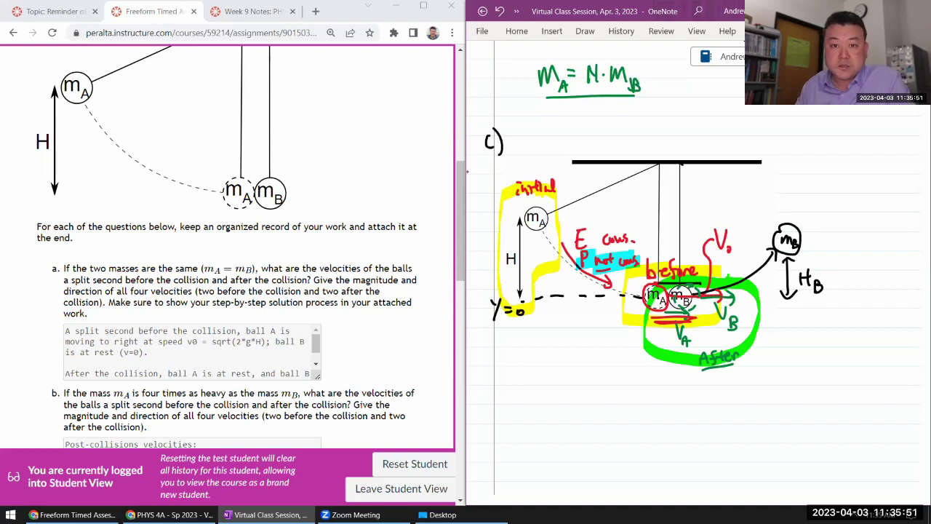
{"action": "left_click_drag", "start_coordinate": [680, 164], "coordinate": [775, 235]}
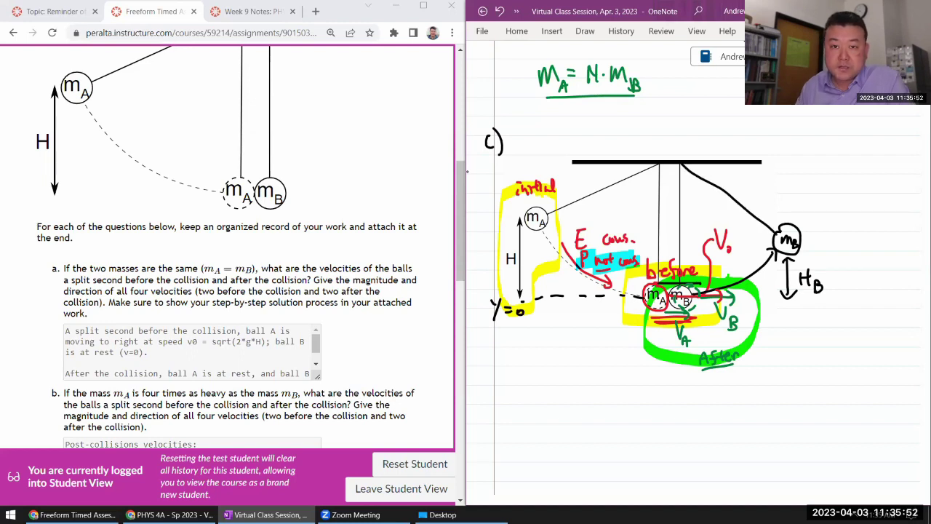
Step: Loop the raised mB ball with the aqua highlighter
{"action": "left_click", "coordinate": [518, 11]}
{"action": "left_click", "coordinate": [454, 32]}
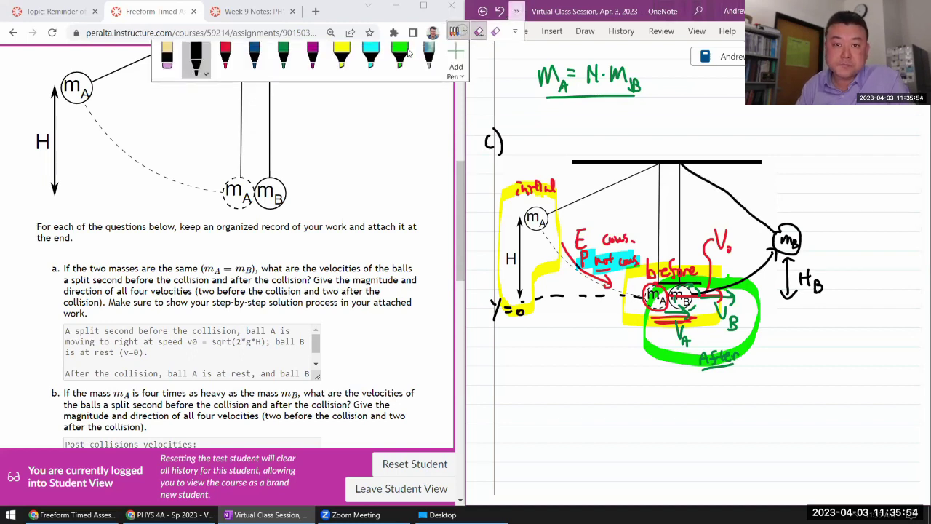
{"action": "left_click", "coordinate": [371, 59]}
{"action": "mouse_move", "coordinate": [804, 195]}
{"action": "left_mouse_down"}
{"action": "mouse_move", "coordinate": [757, 273]}
{"action": "mouse_move", "coordinate": [823, 222]}
{"action": "mouse_move", "coordinate": [806, 196]}
{"action": "left_mouse_up"}
Step: Write 'final' in black pen beside the looped mB ball
{"action": "left_click", "coordinate": [516, 11]}
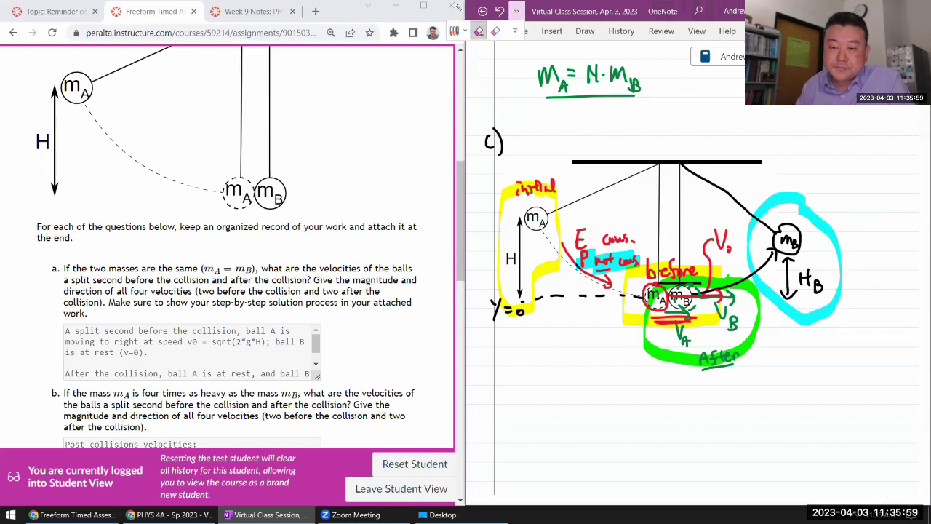
{"action": "left_click", "coordinate": [455, 32]}
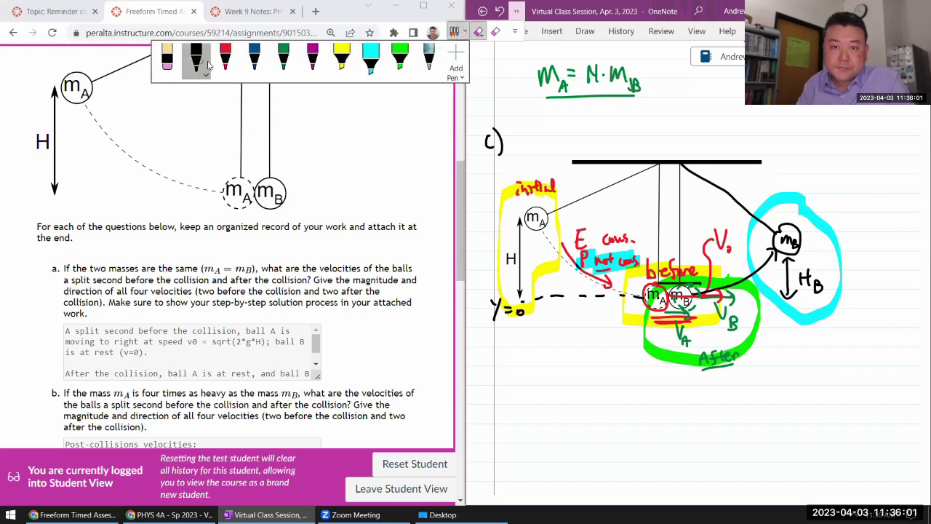
{"action": "left_click", "coordinate": [195, 58]}
{"action": "mouse_move", "coordinate": [782, 190]}
{"action": "left_mouse_down"}
{"action": "mouse_move", "coordinate": [775, 202]}
{"action": "mouse_move", "coordinate": [796, 207]}
{"action": "mouse_move", "coordinate": [809, 193]}
{"action": "mouse_move", "coordinate": [816, 213]}
{"action": "mouse_move", "coordinate": [807, 213]}
{"action": "left_mouse_up"}
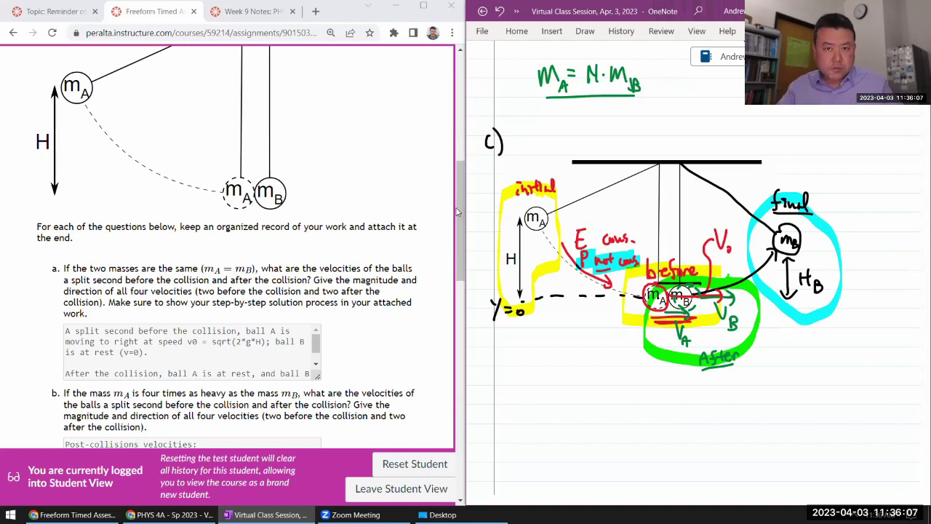
{"action": "left_click_drag", "start_coordinate": [460, 248], "coordinate": [460, 330]}
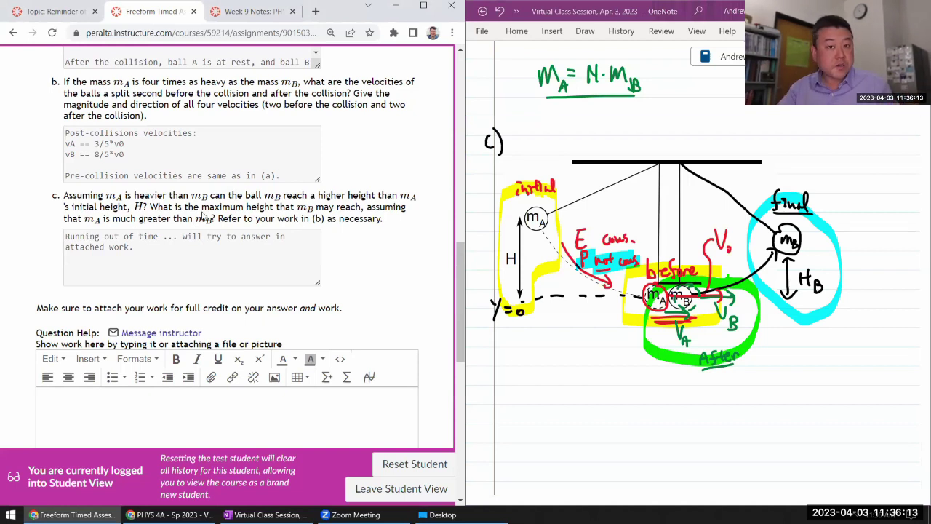
Step: Highlight 'maximum height that mB' in question c of the quiz
{"action": "left_click_drag", "start_coordinate": [202, 207], "coordinate": [315, 208]}
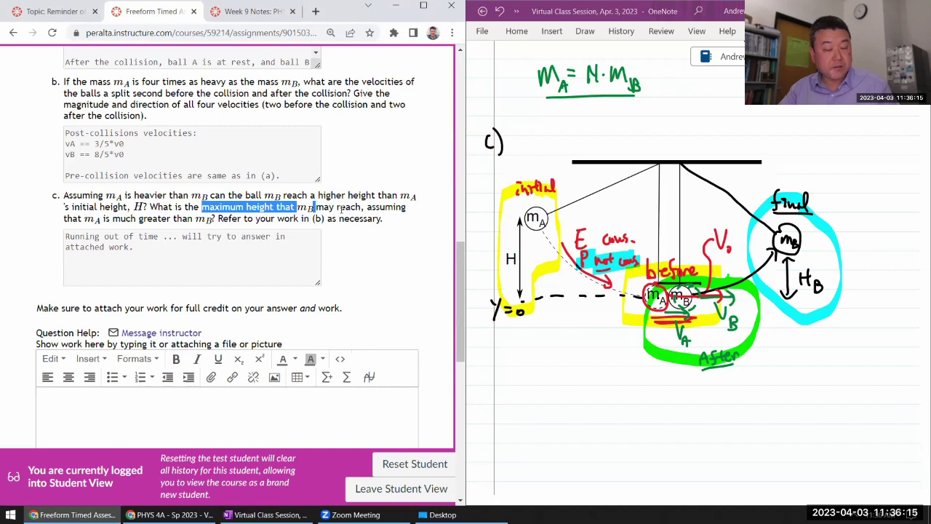
{"action": "left_click", "coordinate": [340, 209]}
{"action": "scroll", "coordinate": [649, 359], "scroll_direction": "up", "scroll_amount": 5}
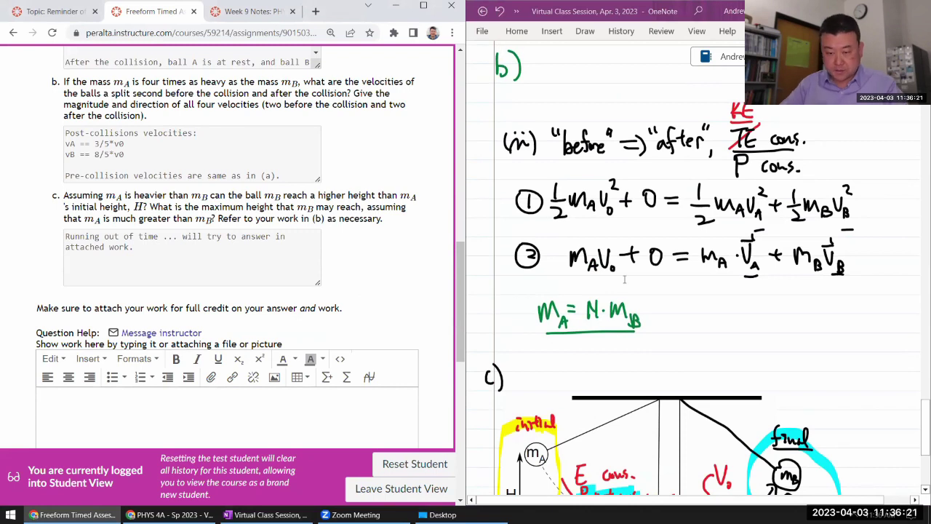
Step: Write 'USED CAS' in red ink beside the green mA = N·mB equation and underline it
{"action": "left_click", "coordinate": [500, 14]}
{"action": "left_click", "coordinate": [516, 11]}
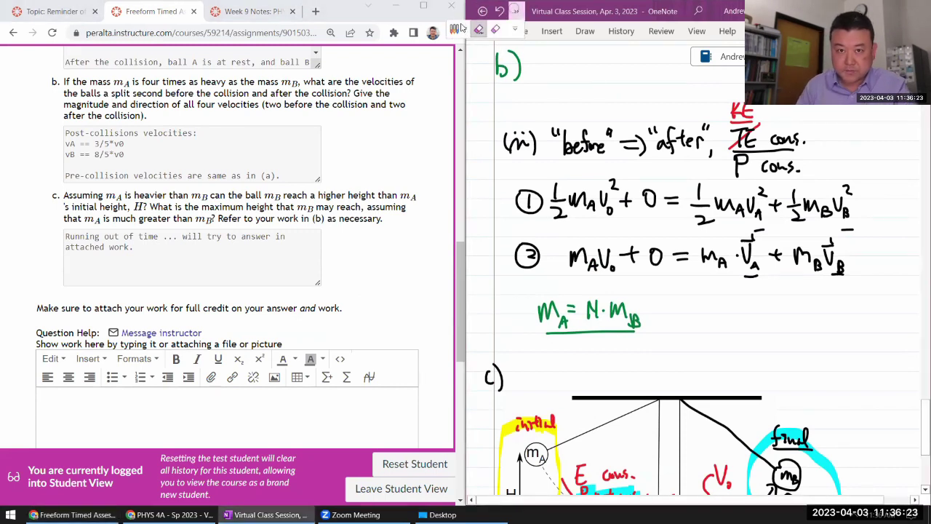
{"action": "left_click", "coordinate": [458, 31]}
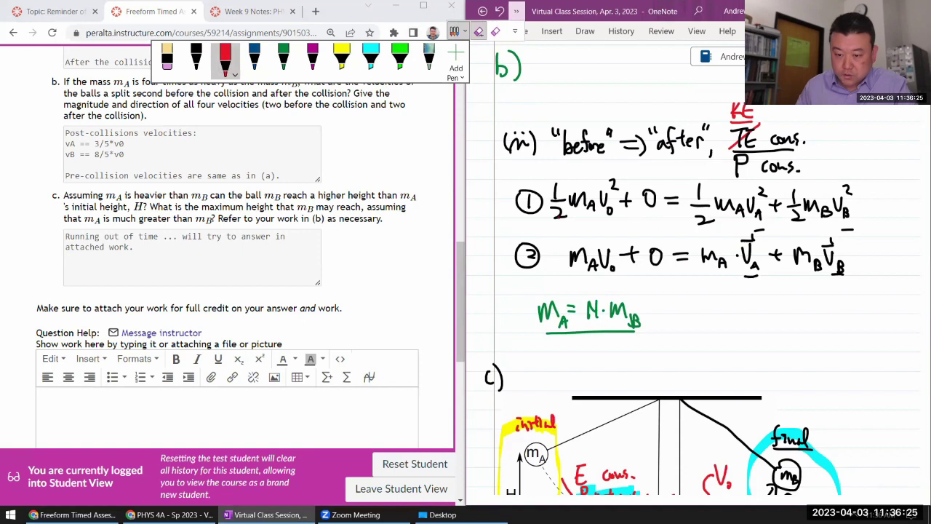
{"action": "left_click", "coordinate": [225, 61]}
{"action": "mouse_move", "coordinate": [682, 303]}
{"action": "left_mouse_down"}
{"action": "mouse_move", "coordinate": [705, 327]}
{"action": "mouse_move", "coordinate": [727, 305]}
{"action": "mouse_move", "coordinate": [739, 329]}
{"action": "left_mouse_up"}
{"action": "mouse_move", "coordinate": [792, 308]}
{"action": "left_mouse_down"}
{"action": "mouse_move", "coordinate": [789, 333]}
{"action": "mouse_move", "coordinate": [805, 323]}
{"action": "left_mouse_up"}
{"action": "left_click_drag", "start_coordinate": [821, 306], "coordinate": [807, 334]}
{"action": "left_click_drag", "start_coordinate": [680, 340], "coordinate": [822, 332]}
{"action": "left_click", "coordinate": [677, 349]}
Step: Draw red arrows linking V0 to the raised mB
{"action": "scroll", "coordinate": [651, 291], "scroll_direction": "down", "scroll_amount": 5}
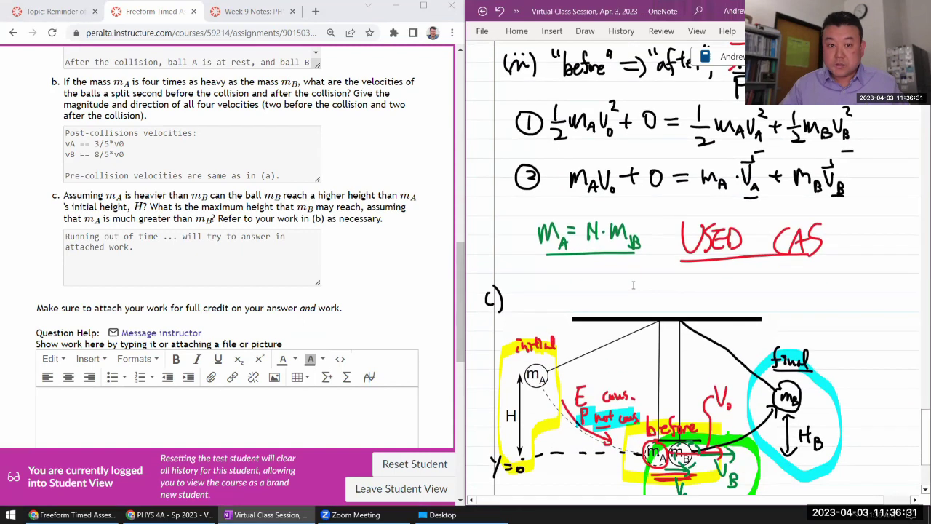
{"action": "scroll", "coordinate": [651, 280], "scroll_direction": "down", "scroll_amount": 2}
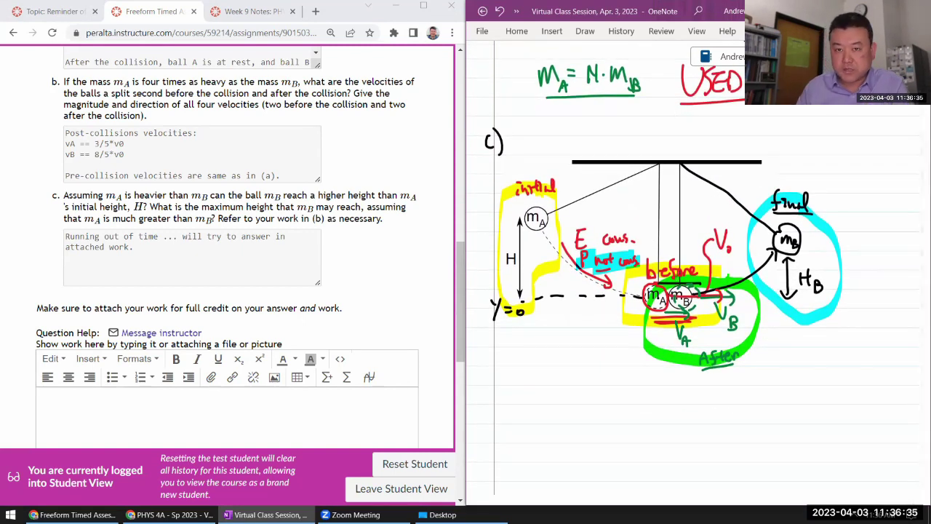
{"action": "mouse_move", "coordinate": [724, 274]}
{"action": "left_mouse_down"}
{"action": "mouse_move", "coordinate": [756, 249]}
{"action": "mouse_move", "coordinate": [738, 257]}
{"action": "mouse_move", "coordinate": [659, 209]}
{"action": "mouse_move", "coordinate": [637, 230]}
{"action": "left_mouse_up"}
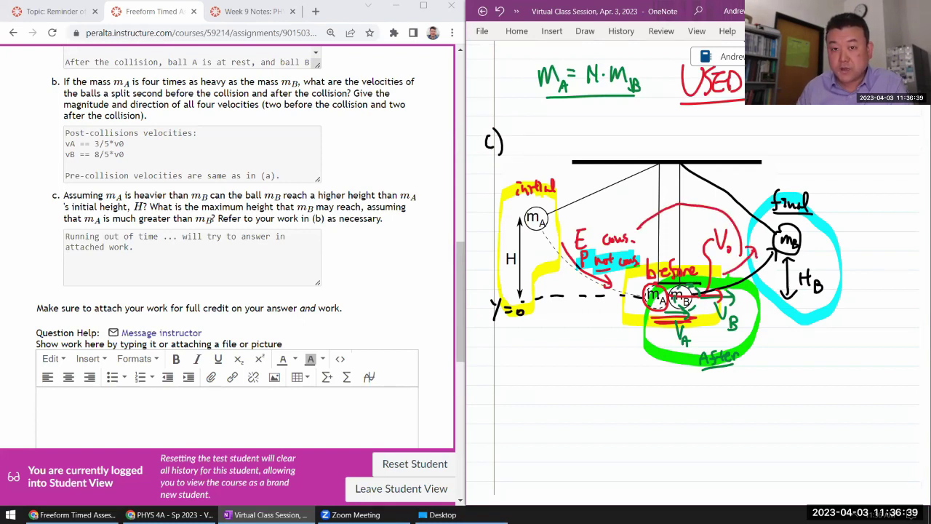
{"action": "mouse_move", "coordinate": [731, 268]}
{"action": "left_mouse_down"}
{"action": "mouse_move", "coordinate": [656, 242]}
{"action": "mouse_move", "coordinate": [643, 255]}
{"action": "left_mouse_up"}
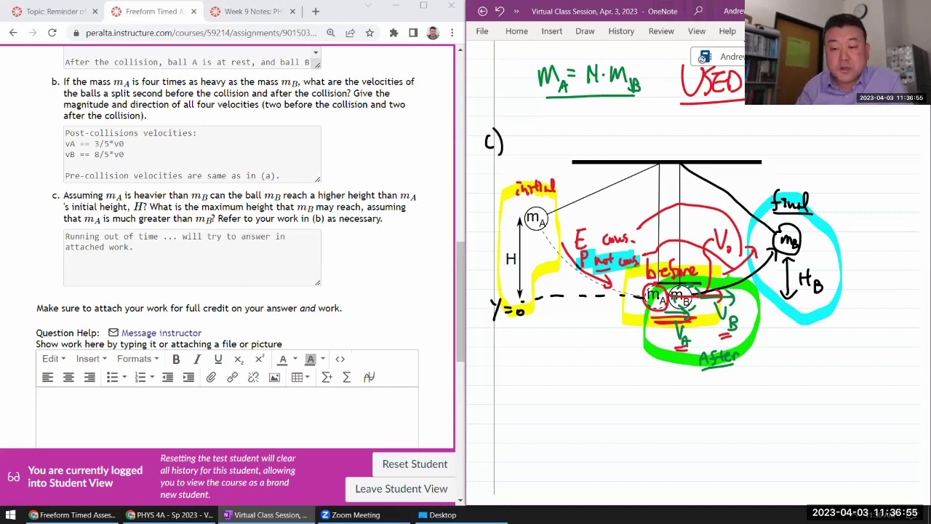
Step: Box the green V_B label in red, then switch to the black pen
{"action": "mouse_move", "coordinate": [709, 298]}
{"action": "left_mouse_down"}
{"action": "mouse_move", "coordinate": [709, 339]}
{"action": "mouse_move", "coordinate": [746, 291]}
{"action": "mouse_move", "coordinate": [709, 320]}
{"action": "left_mouse_up"}
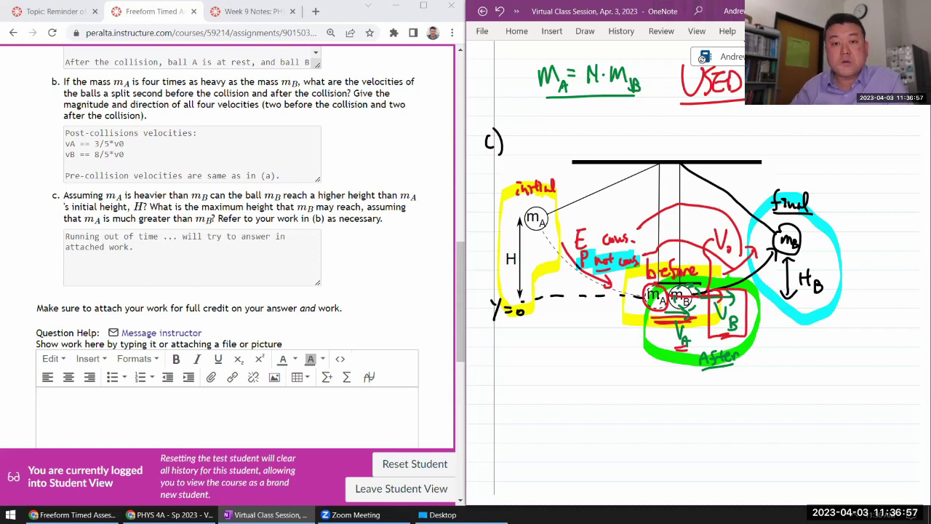
{"action": "scroll", "coordinate": [719, 360], "scroll_direction": "down", "scroll_amount": 2}
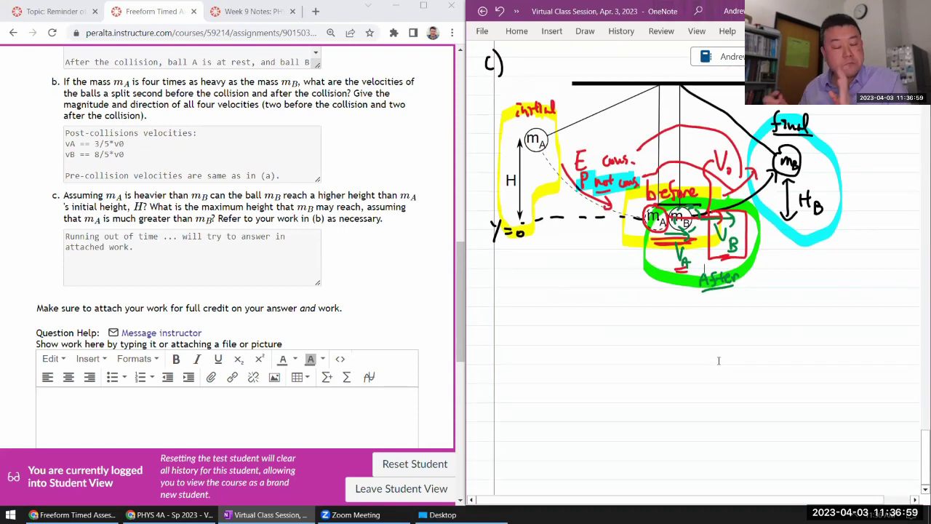
{"action": "left_click", "coordinate": [516, 11]}
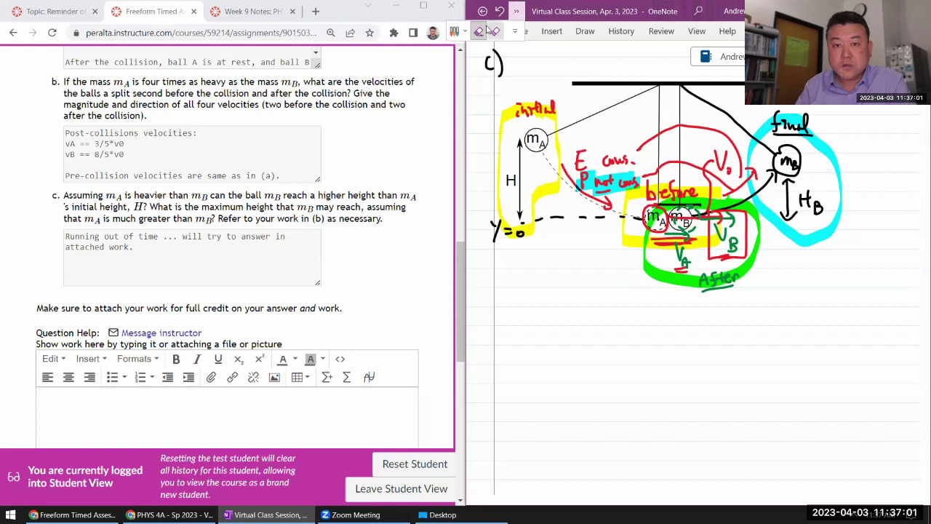
{"action": "left_click", "coordinate": [454, 32]}
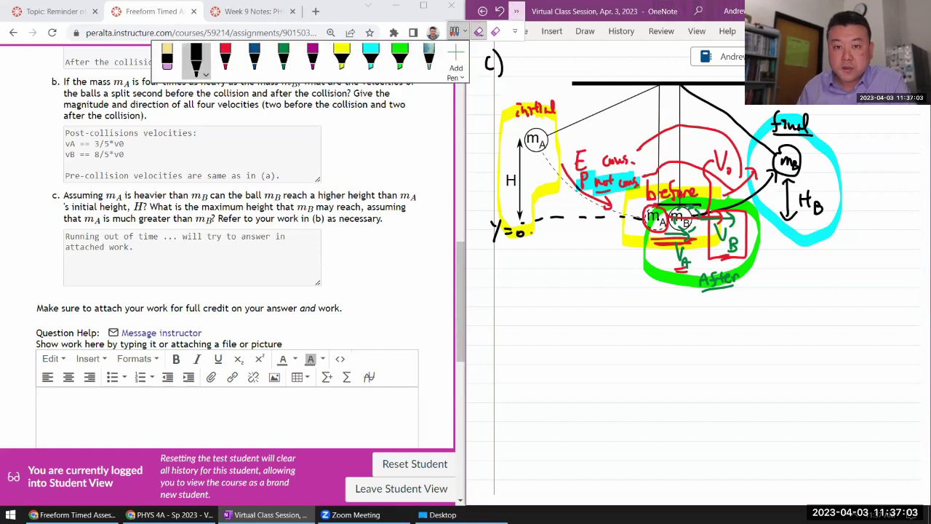
{"action": "left_click", "coordinate": [196, 58]}
Step: Write TE_after = TE_final below the diagram
{"action": "mouse_move", "coordinate": [593, 309]}
{"action": "left_mouse_down"}
{"action": "mouse_move", "coordinate": [621, 331]}
{"action": "mouse_move", "coordinate": [621, 308]}
{"action": "left_mouse_up"}
{"action": "mouse_move", "coordinate": [608, 310]}
{"action": "left_mouse_down"}
{"action": "mouse_move", "coordinate": [610, 332]}
{"action": "mouse_move", "coordinate": [630, 332]}
{"action": "left_mouse_up"}
{"action": "left_click_drag", "start_coordinate": [639, 334], "coordinate": [643, 342]}
{"action": "mouse_move", "coordinate": [648, 323]}
{"action": "left_mouse_down"}
{"action": "mouse_move", "coordinate": [642, 343]}
{"action": "mouse_move", "coordinate": [654, 337]}
{"action": "left_mouse_up"}
{"action": "left_click_drag", "start_coordinate": [655, 333], "coordinate": [665, 330]}
{"action": "left_click_drag", "start_coordinate": [669, 325], "coordinate": [731, 305]}
{"action": "mouse_move", "coordinate": [721, 309]}
{"action": "left_mouse_down"}
{"action": "mouse_move", "coordinate": [722, 328]}
{"action": "mouse_move", "coordinate": [742, 305]}
{"action": "left_mouse_up"}
{"action": "left_click_drag", "start_coordinate": [732, 312], "coordinate": [745, 334]}
{"action": "left_click_drag", "start_coordinate": [749, 326], "coordinate": [760, 347]}
{"action": "left_click_drag", "start_coordinate": [754, 339], "coordinate": [770, 343]}
{"action": "left_click_drag", "start_coordinate": [773, 339], "coordinate": [786, 343]}
{"action": "left_click_drag", "start_coordinate": [790, 326], "coordinate": [790, 346]}
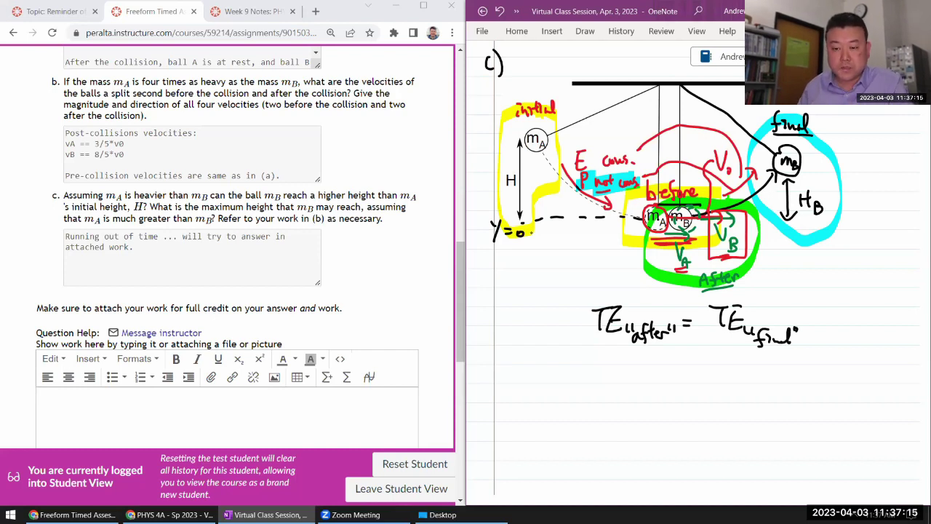
Step: Note 'restricted to B' beside the energy equation
{"action": "left_click_drag", "start_coordinate": [826, 309], "coordinate": [843, 320]}
{"action": "mouse_move", "coordinate": [851, 309]}
{"action": "left_mouse_down"}
{"action": "mouse_move", "coordinate": [845, 320]}
{"action": "mouse_move", "coordinate": [869, 320]}
{"action": "left_mouse_up"}
{"action": "mouse_move", "coordinate": [877, 310]}
{"action": "left_mouse_down"}
{"action": "mouse_move", "coordinate": [874, 320]}
{"action": "mouse_move", "coordinate": [882, 322]}
{"action": "left_mouse_up"}
{"action": "mouse_move", "coordinate": [884, 317]}
{"action": "left_mouse_down"}
{"action": "mouse_move", "coordinate": [892, 320]}
{"action": "mouse_move", "coordinate": [897, 305]}
{"action": "left_mouse_up"}
{"action": "left_click_drag", "start_coordinate": [834, 335], "coordinate": [851, 334]}
{"action": "mouse_move", "coordinate": [844, 326]}
{"action": "left_mouse_down"}
{"action": "mouse_move", "coordinate": [847, 344]}
{"action": "mouse_move", "coordinate": [877, 346]}
{"action": "left_mouse_up"}
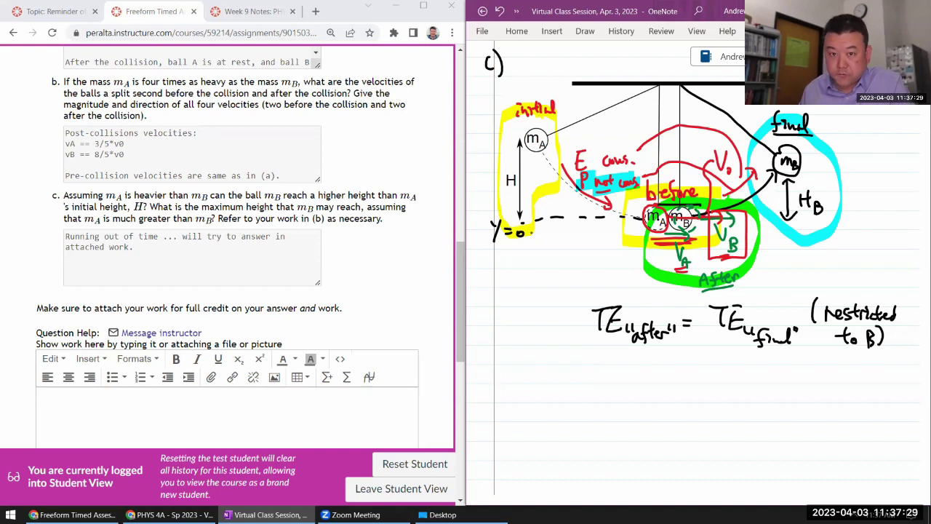
Step: Write ½ m_B v_B² = 0 + m_B g H_B beneath the energy equation
{"action": "left_click_drag", "start_coordinate": [596, 355], "coordinate": [597, 381]}
{"action": "mouse_move", "coordinate": [589, 387]}
{"action": "left_mouse_down"}
{"action": "mouse_move", "coordinate": [611, 387]}
{"action": "mouse_move", "coordinate": [613, 403]}
{"action": "left_mouse_up"}
{"action": "mouse_move", "coordinate": [616, 373]}
{"action": "left_mouse_down"}
{"action": "mouse_move", "coordinate": [617, 388]}
{"action": "mouse_move", "coordinate": [639, 392]}
{"action": "mouse_move", "coordinate": [660, 371]}
{"action": "mouse_move", "coordinate": [667, 397]}
{"action": "left_mouse_up"}
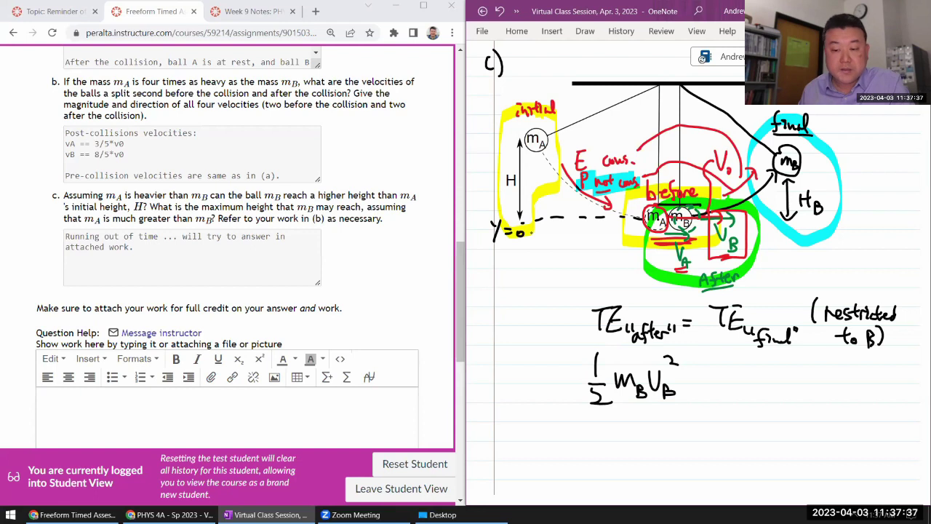
{"action": "left_click_drag", "start_coordinate": [686, 381], "coordinate": [699, 381]}
{"action": "left_click_drag", "start_coordinate": [688, 388], "coordinate": [700, 387]}
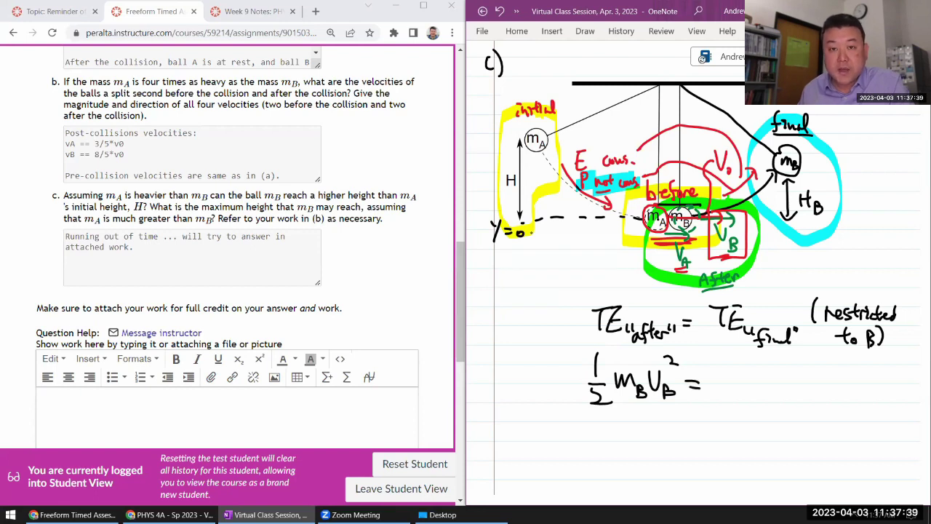
{"action": "left_click_drag", "start_coordinate": [728, 374], "coordinate": [730, 375]}
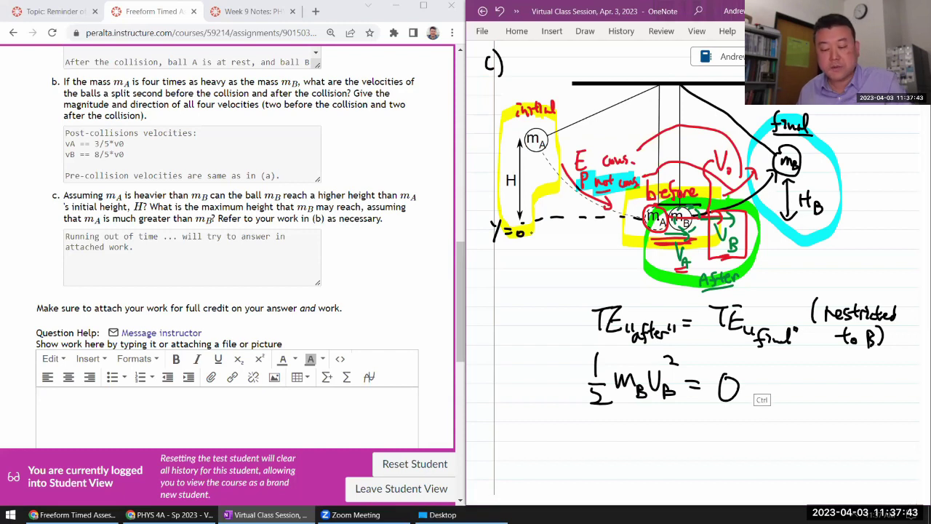
{"action": "key", "text": "ctrl+z"}
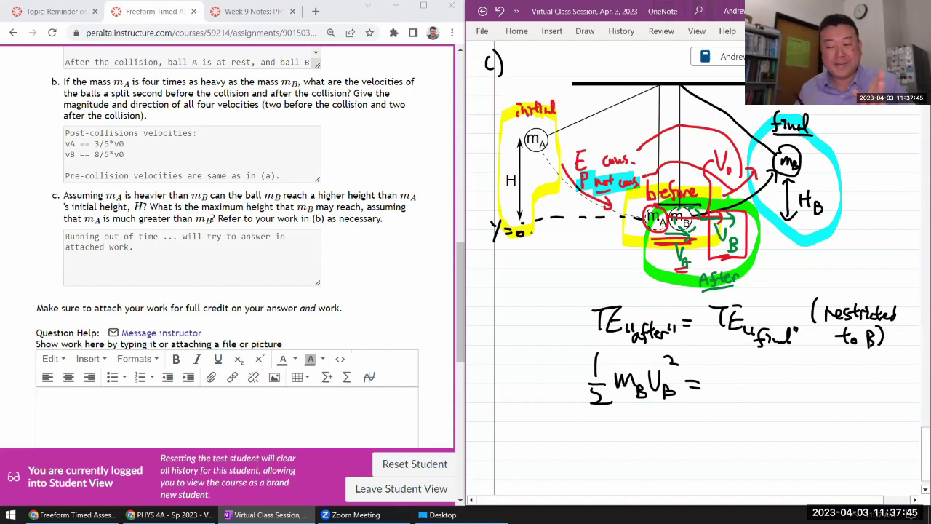
{"action": "left_click_drag", "start_coordinate": [729, 374], "coordinate": [758, 385]}
{"action": "left_click_drag", "start_coordinate": [750, 379], "coordinate": [750, 395]}
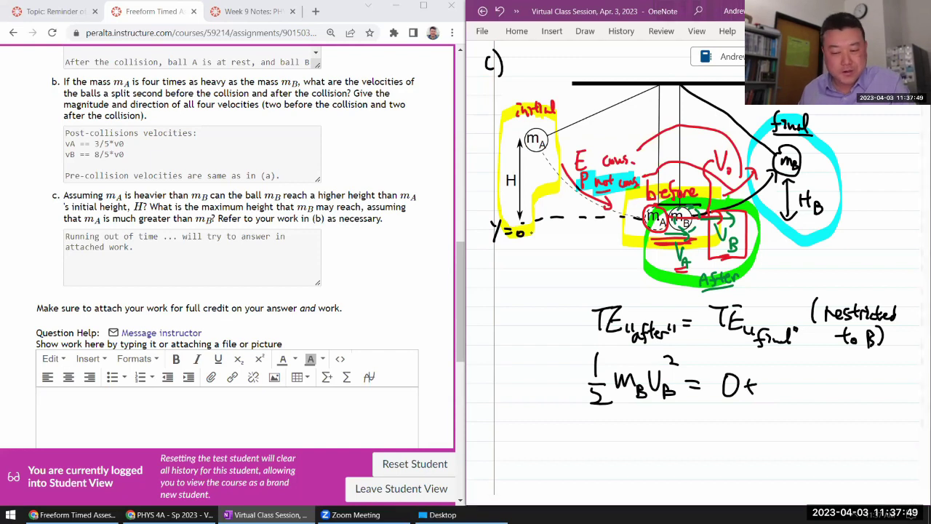
{"action": "mouse_move", "coordinate": [771, 397]}
{"action": "left_mouse_down"}
{"action": "mouse_move", "coordinate": [792, 404]}
{"action": "mouse_move", "coordinate": [809, 390]}
{"action": "mouse_move", "coordinate": [813, 412]}
{"action": "mouse_move", "coordinate": [826, 394]}
{"action": "left_mouse_up"}
{"action": "mouse_move", "coordinate": [834, 368]}
{"action": "left_mouse_down"}
{"action": "mouse_move", "coordinate": [833, 397]}
{"action": "mouse_move", "coordinate": [841, 383]}
{"action": "left_mouse_up"}
{"action": "left_click_drag", "start_coordinate": [841, 368], "coordinate": [848, 414]}
Step: Cancel the masses and write the underlined result H_B = V_B²/2g
{"action": "left_click_drag", "start_coordinate": [529, 426], "coordinate": [529, 447]}
{"action": "mouse_move", "coordinate": [530, 437]}
{"action": "left_mouse_down"}
{"action": "mouse_move", "coordinate": [545, 435]}
{"action": "mouse_move", "coordinate": [546, 447]}
{"action": "left_mouse_up"}
{"action": "left_click_drag", "start_coordinate": [556, 442], "coordinate": [557, 457]}
{"action": "left_click_drag", "start_coordinate": [569, 439], "coordinate": [579, 438]}
{"action": "left_click_drag", "start_coordinate": [662, 358], "coordinate": [615, 398]}
{"action": "left_click_drag", "start_coordinate": [794, 361], "coordinate": [751, 406]}
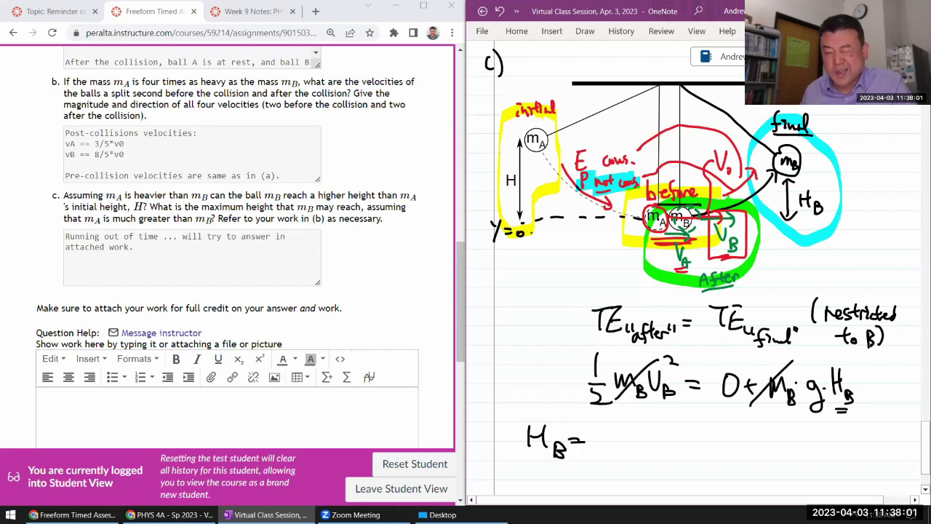
{"action": "left_click_drag", "start_coordinate": [611, 424], "coordinate": [627, 424]}
{"action": "left_click_drag", "start_coordinate": [630, 434], "coordinate": [630, 450]}
{"action": "mouse_move", "coordinate": [629, 418]}
{"action": "left_mouse_down"}
{"action": "mouse_move", "coordinate": [639, 427]}
{"action": "mouse_move", "coordinate": [636, 462]}
{"action": "mouse_move", "coordinate": [655, 459]}
{"action": "left_mouse_up"}
{"action": "left_click_drag", "start_coordinate": [665, 450], "coordinate": [664, 473]}
{"action": "left_click", "coordinate": [537, 478]}
{"action": "left_click_drag", "start_coordinate": [537, 478], "coordinate": [673, 479]}
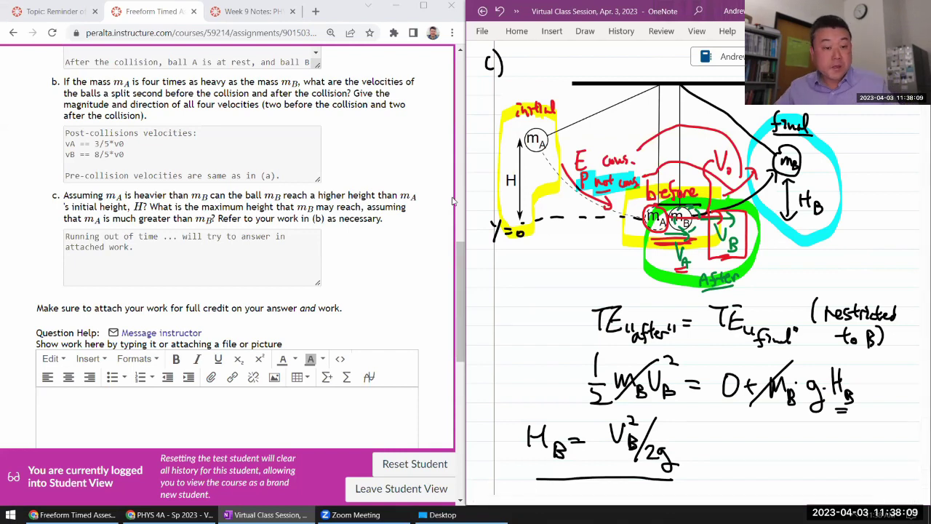
Step: Scroll down the page and return to the SageMath Jupyter notebook
{"action": "scroll", "coordinate": [566, 224], "scroll_direction": "down", "scroll_amount": 2}
{"action": "scroll", "coordinate": [348, 203], "scroll_direction": "down", "scroll_amount": 1}
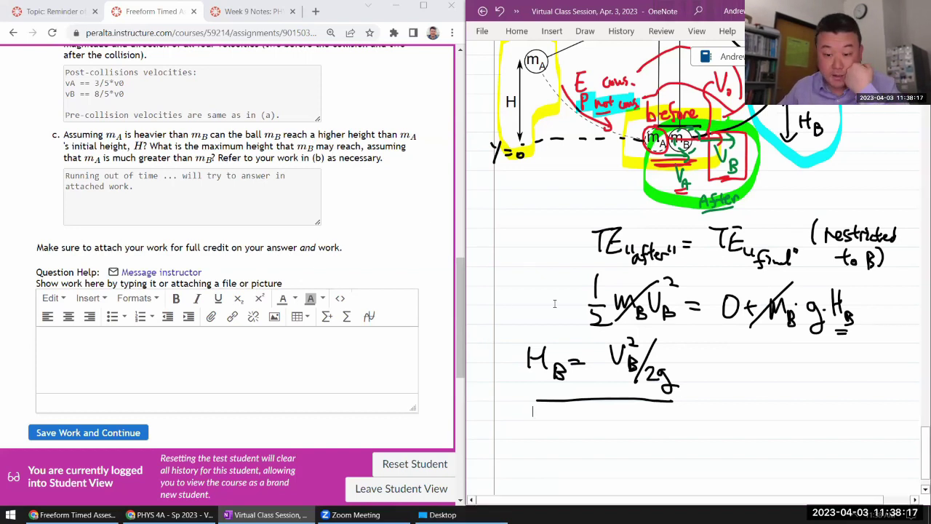
{"action": "scroll", "coordinate": [557, 302], "scroll_direction": "down", "scroll_amount": 2}
{"action": "scroll", "coordinate": [558, 302], "scroll_direction": "down", "scroll_amount": 2}
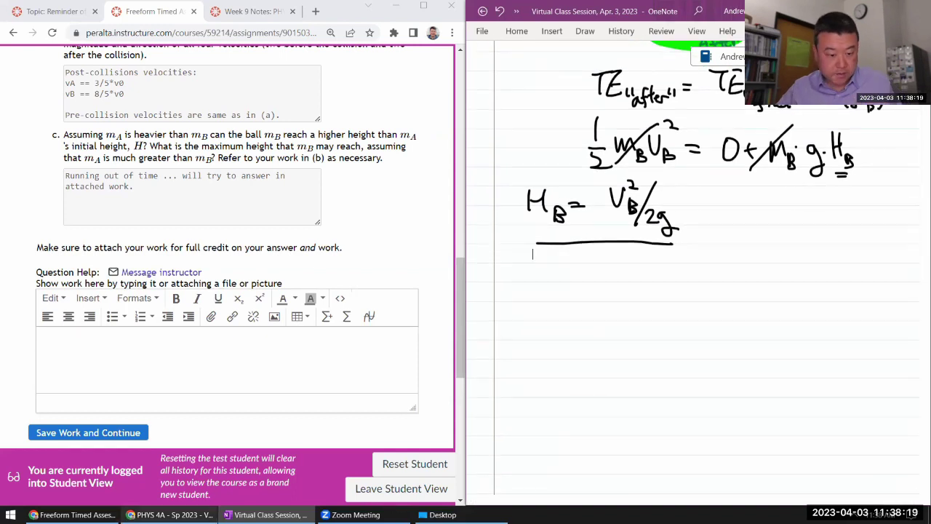
{"action": "left_click", "coordinate": [168, 514]}
Step: Paste (eq1,eq2) into an empty cell and run it to display both equations
{"action": "scroll", "coordinate": [638, 384], "scroll_direction": "down", "scroll_amount": 5}
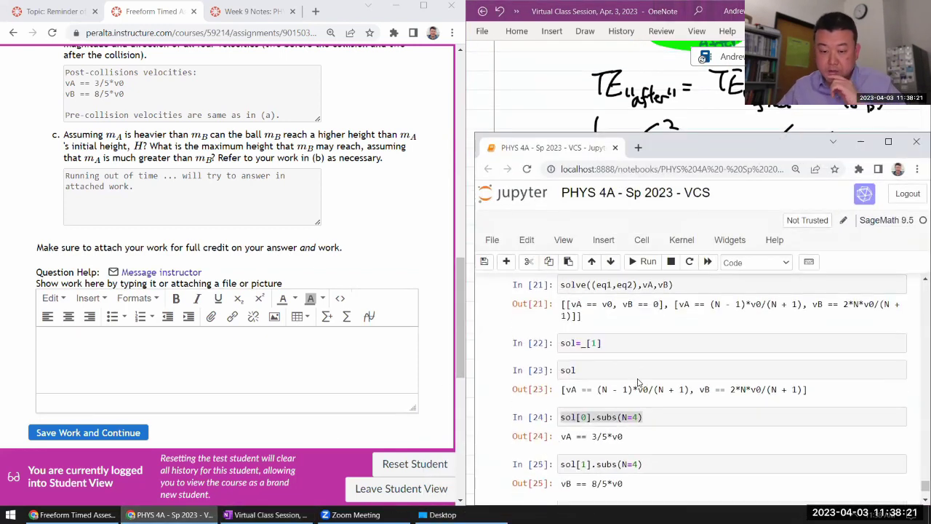
{"action": "scroll", "coordinate": [638, 383], "scroll_direction": "up", "scroll_amount": 3}
{"action": "scroll", "coordinate": [623, 371], "scroll_direction": "down", "scroll_amount": 1}
{"action": "scroll", "coordinate": [618, 369], "scroll_direction": "up", "scroll_amount": 1}
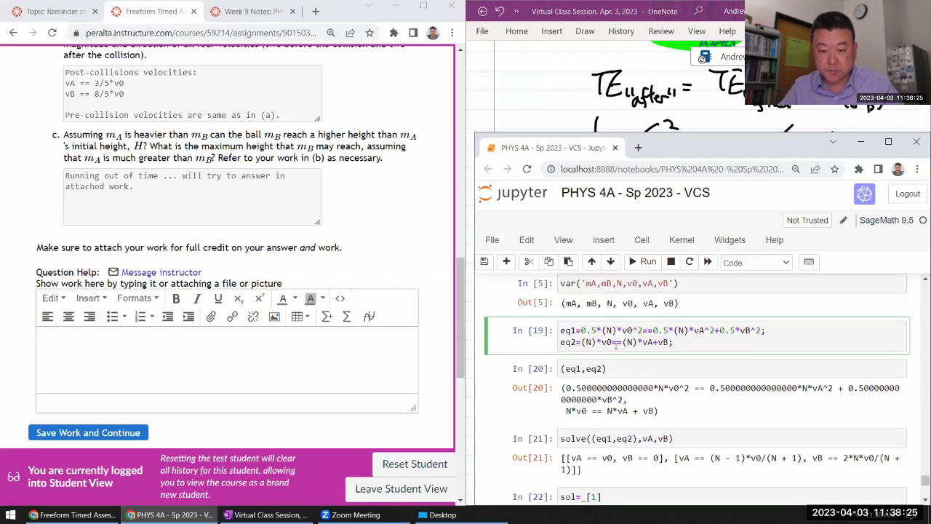
{"action": "scroll", "coordinate": [617, 345], "scroll_direction": "down", "scroll_amount": 1}
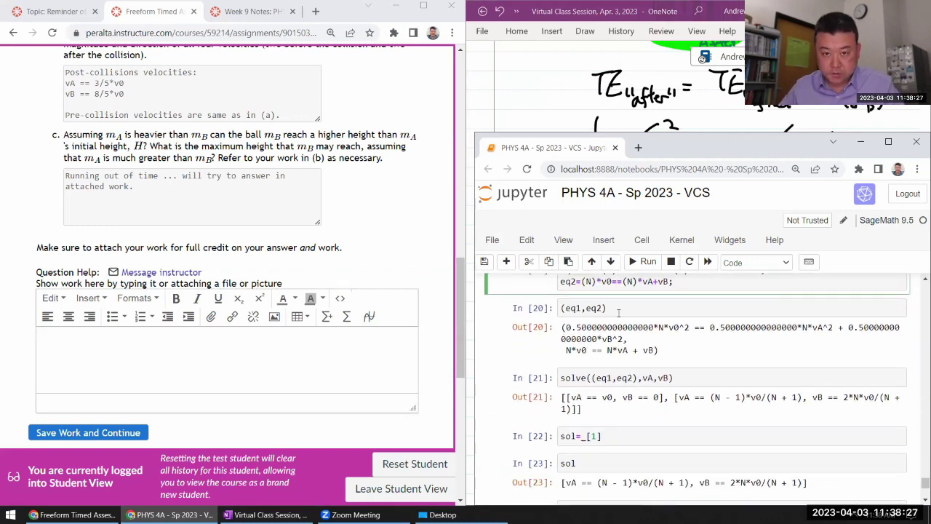
{"action": "left_click_drag", "start_coordinate": [606, 307], "coordinate": [545, 311]}
{"action": "key", "text": "ctrl+c"}
{"action": "scroll", "coordinate": [604, 378], "scroll_direction": "down", "scroll_amount": 4}
{"action": "left_click", "coordinate": [611, 401]}
{"action": "key", "text": "ctrl+v"}
{"action": "key", "text": "shift+Return"}
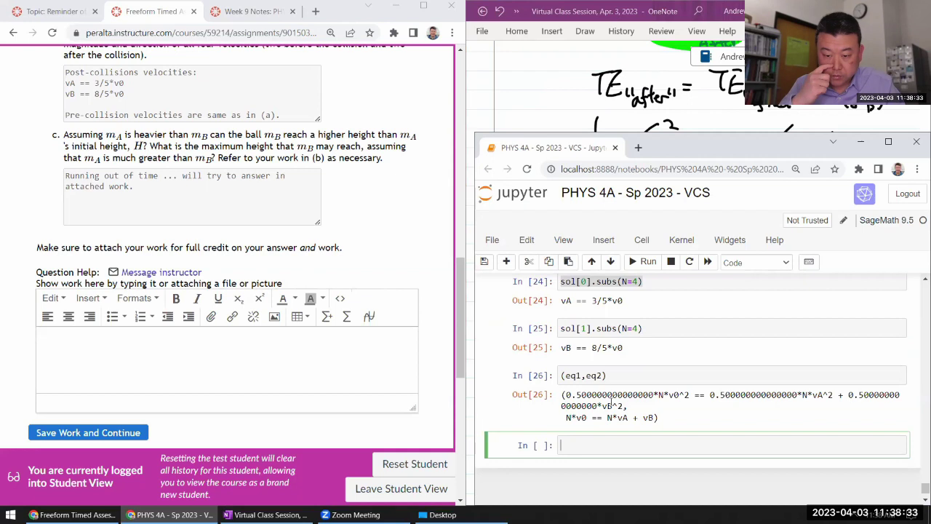
Step: Begin the next cell with the declaration var('HB');
{"action": "type", "text": "eq3="}
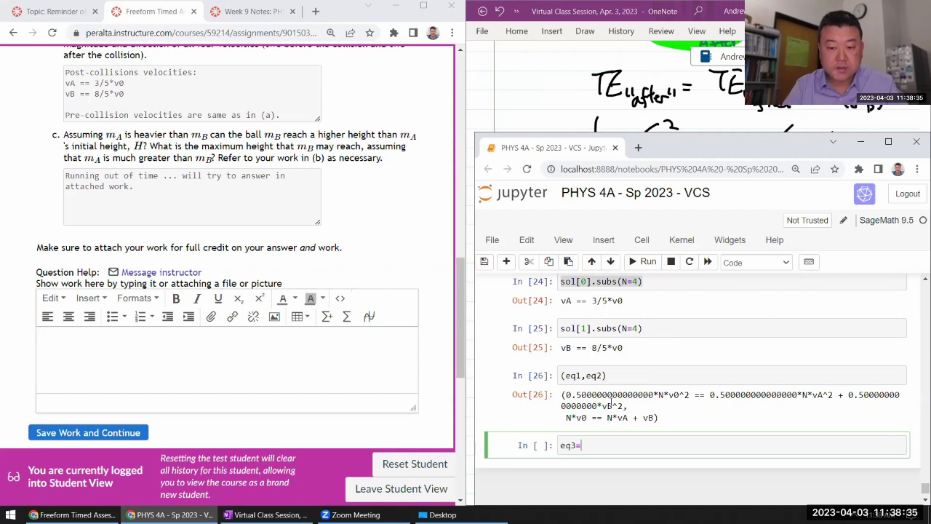
{"action": "scroll", "coordinate": [722, 108], "scroll_direction": "down", "scroll_amount": 3}
{"action": "scroll", "coordinate": [722, 108], "scroll_direction": "up", "scroll_amount": 1}
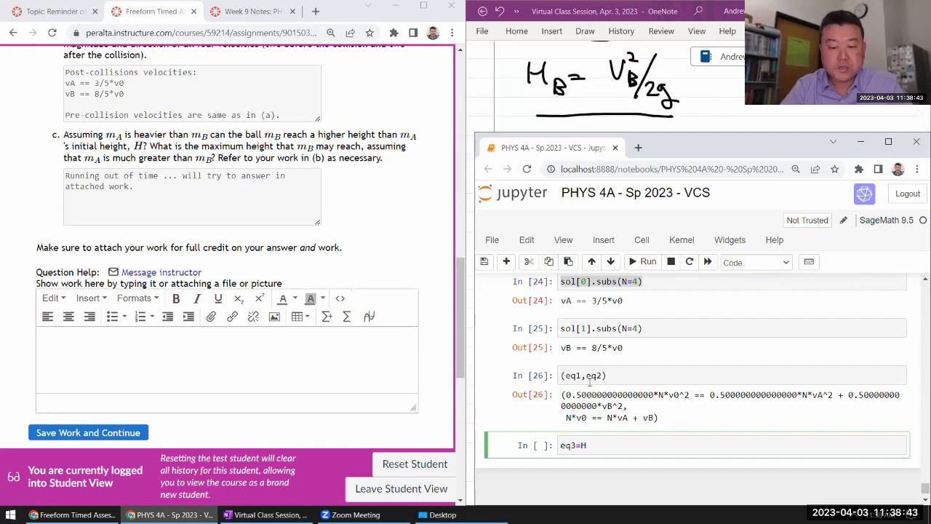
{"action": "key", "text": "BackSpace"}
{"action": "key", "text": "BackSpace"}
{"action": "key", "text": "BackSpace"}
{"action": "key", "text": "BackSpace"}
{"action": "type", "text": "a"}
{"action": "type", "text": "var"}
{"action": "key", "text": "BackSpace"}
{"action": "type", "text": "r('Hb"}
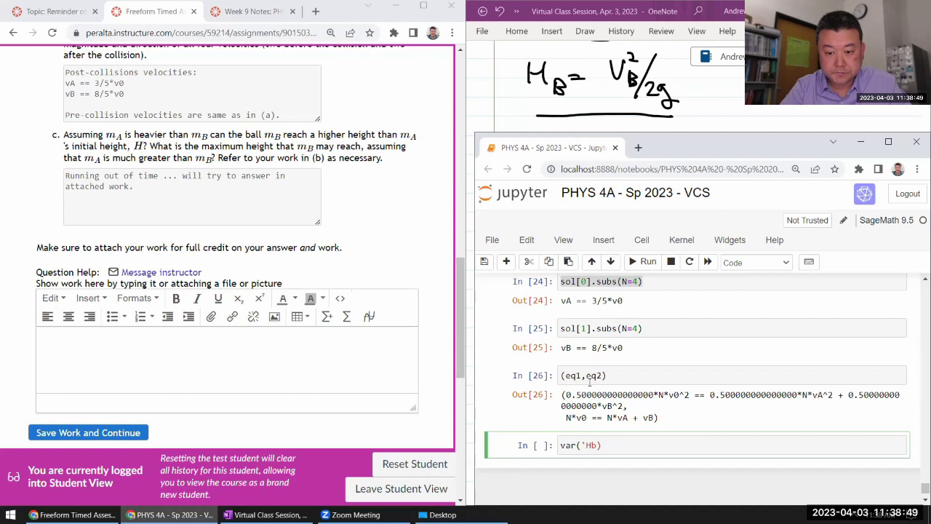
{"action": "key", "text": "BackSpace"}
{"action": "type", "text": "B"}
{"action": "key", "text": "End"}
{"action": "type", "text": ";"}
Step: Add eq3=Hb==vB^2/(2*g), include g in the declaration, and run the cell
{"action": "key", "text": "Return"}
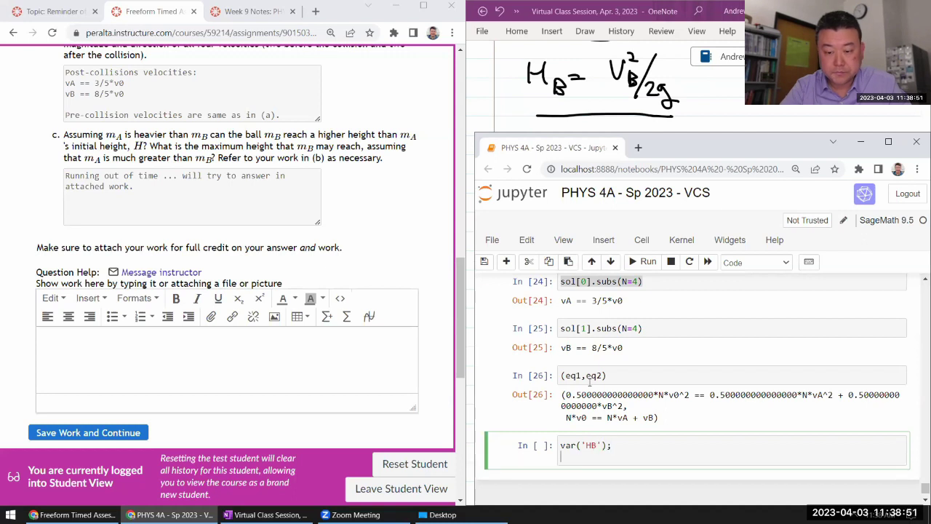
{"action": "type", "text": "eq3=H"}
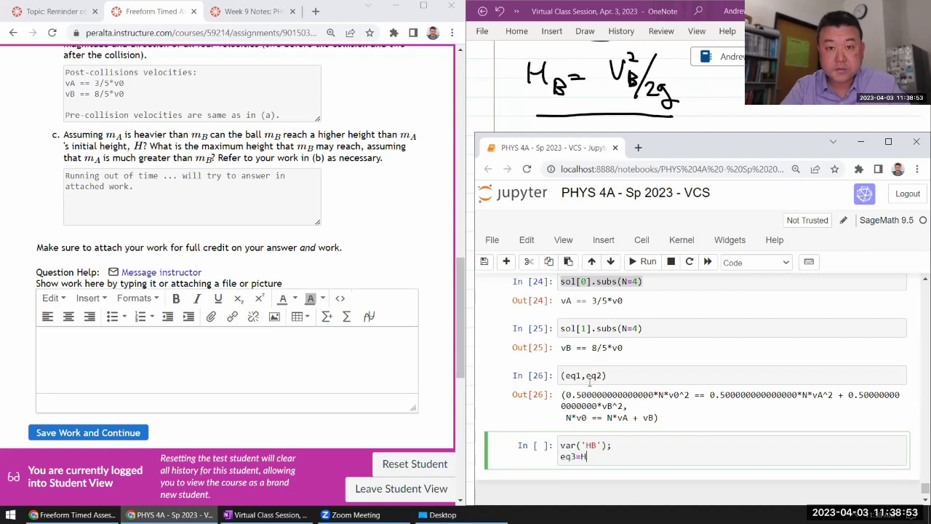
{"action": "type", "text": "b==vB^2/(2*g)"}
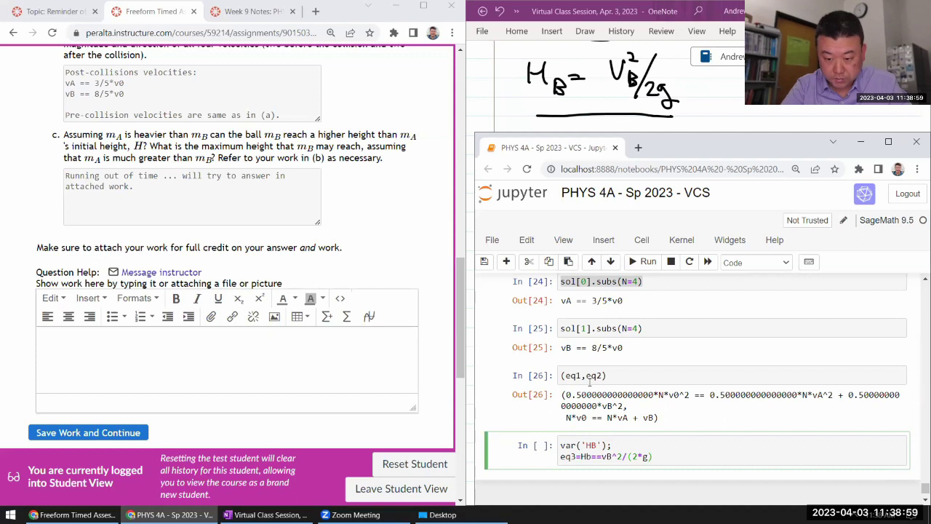
{"action": "key", "text": "Up"}
{"action": "key", "text": "Left"}
{"action": "key", "text": "Left"}
{"action": "key", "text": "Left"}
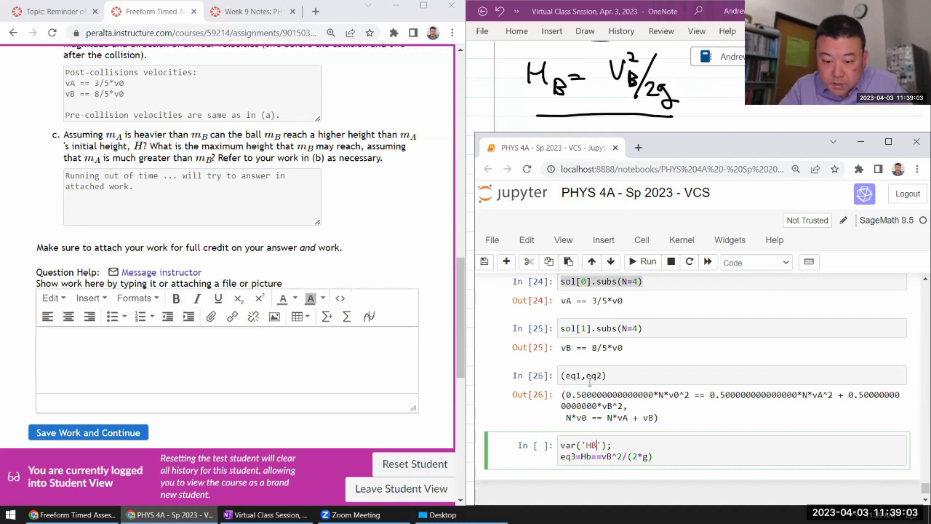
{"action": "type", "text": ",g"}
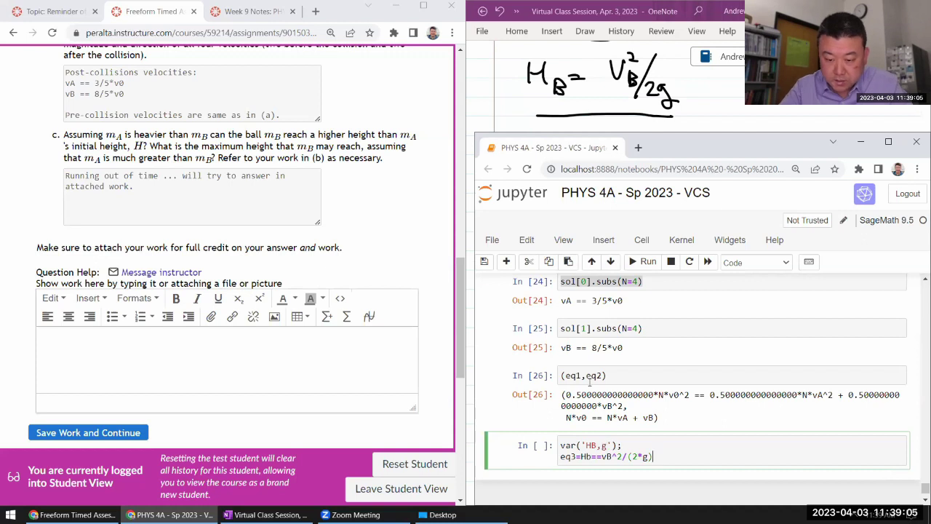
{"action": "key", "text": "shift+Return"}
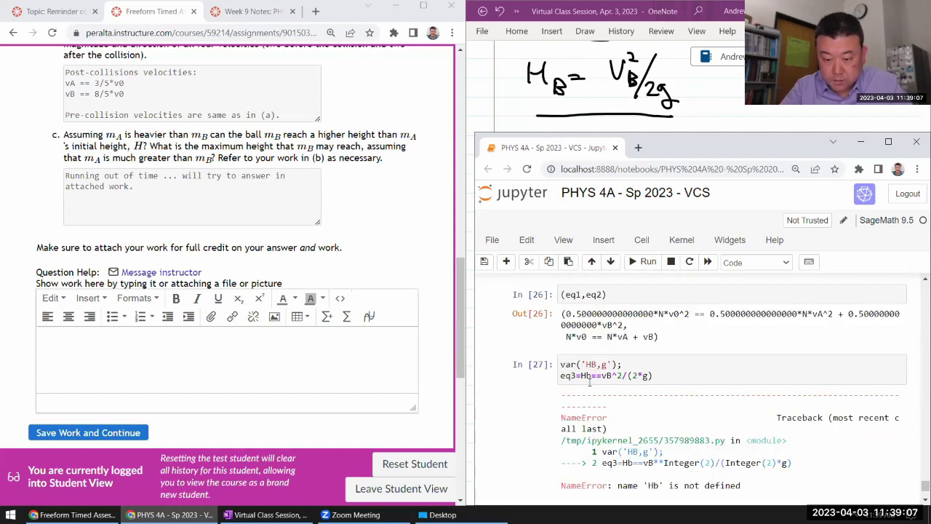
Step: Correct Hb to HB in eq3 and re-run the cell
{"action": "scroll", "coordinate": [615, 379], "scroll_direction": "up", "scroll_amount": 1}
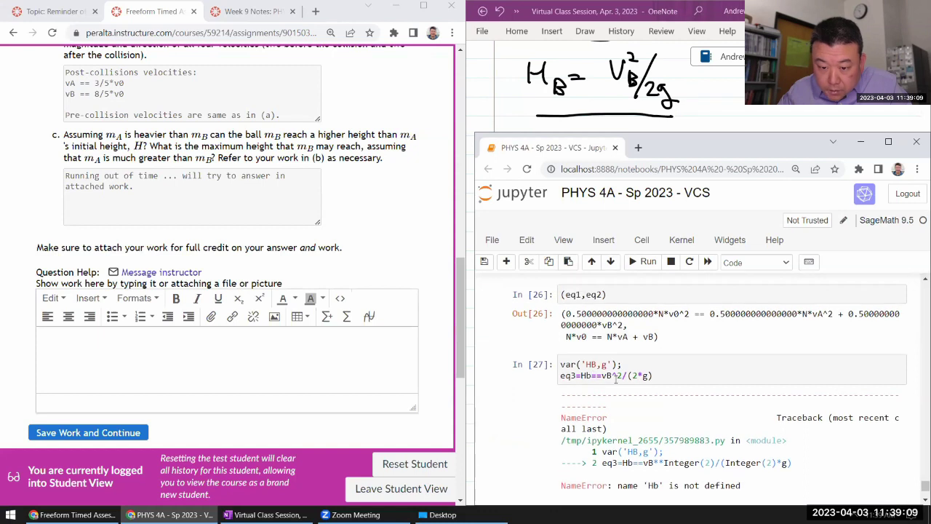
{"action": "left_click", "coordinate": [590, 375]}
{"action": "key", "text": "BackSpace"}
{"action": "type", "text": "B"}
{"action": "key", "text": "shift+Return"}
Step: Display eq1, eq2 and eq3 together, showing HB == 1/2*vB^2/g
{"action": "left_click", "coordinate": [599, 375]}
{"action": "type", "text": "="}
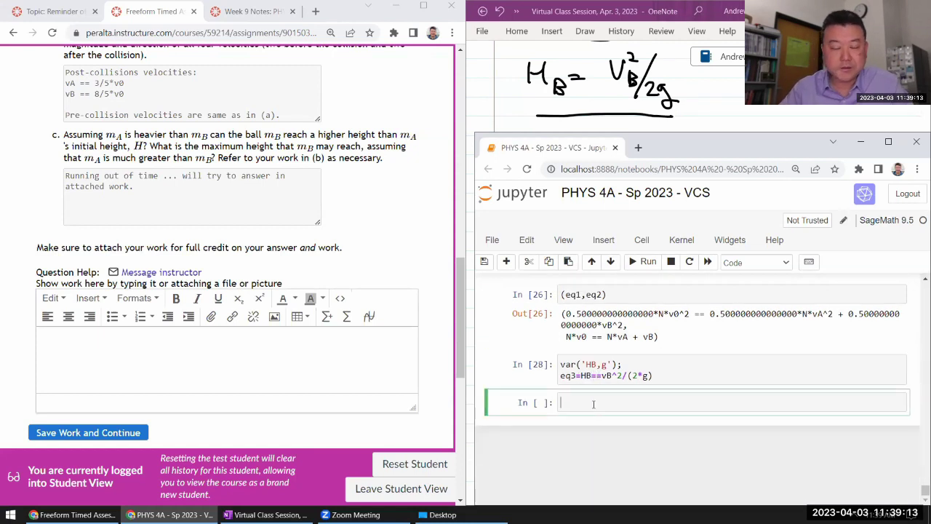
{"action": "type", "text": "(eq1,eq2),eq3"}
{"action": "key", "text": "shift+Return"}
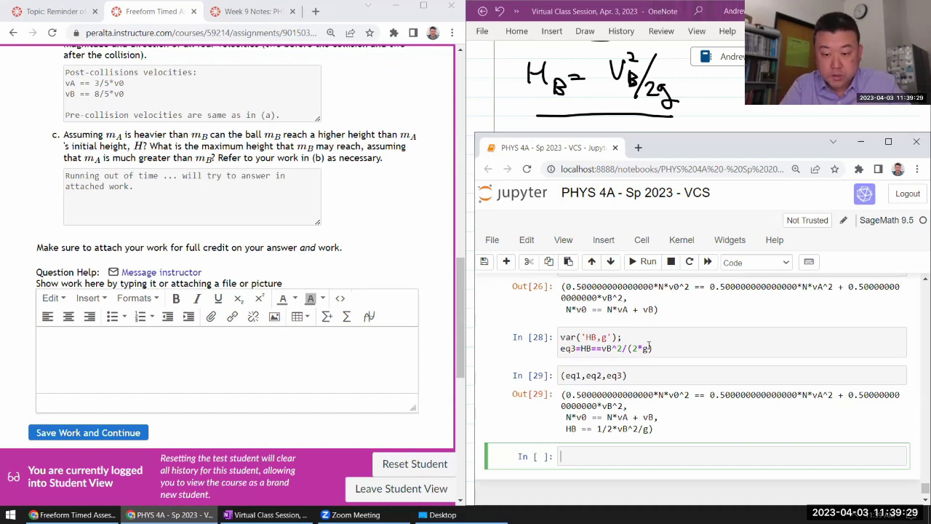
Step: Declare var('H'); on the first line of a new cell
{"action": "type", "text": "var('H"}
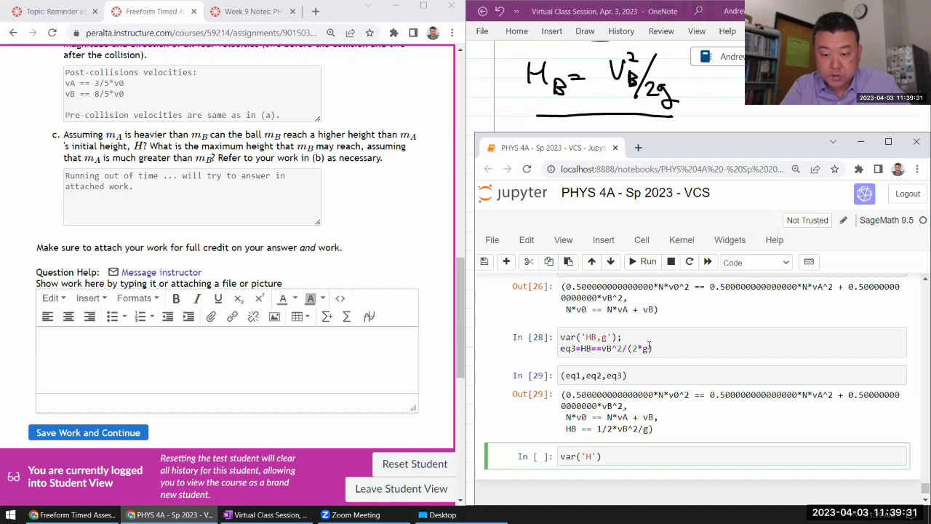
{"action": "type", "text": "A"}
{"action": "key", "text": "BackSpace"}
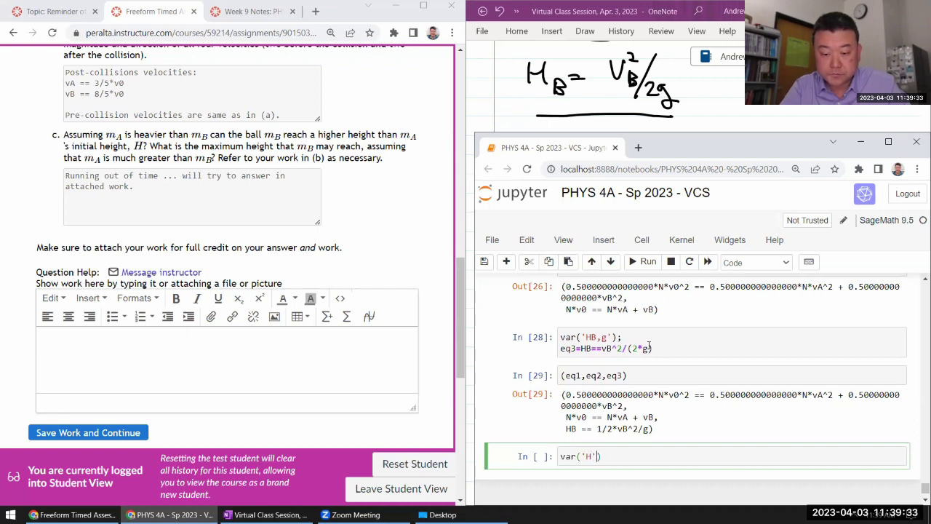
{"action": "type", "text": ";"}
{"action": "key", "text": "Return"}
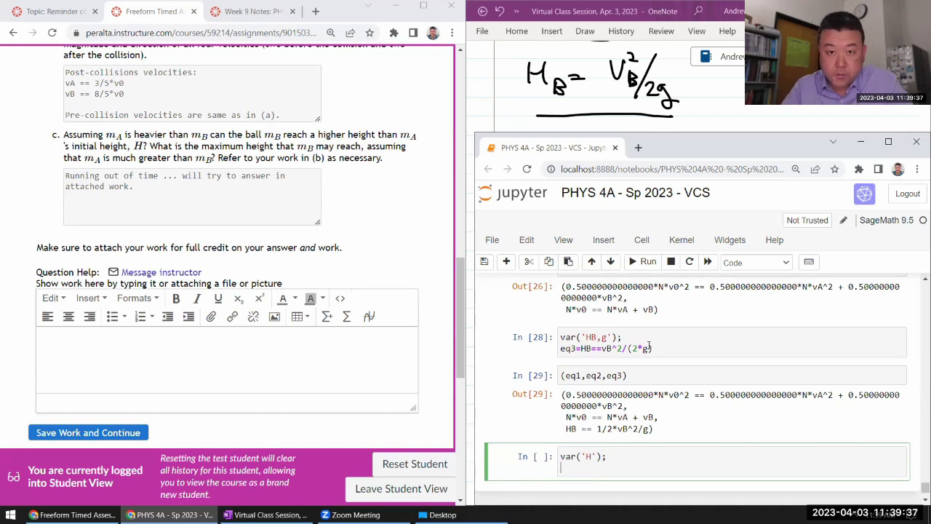
{"action": "scroll", "coordinate": [656, 89], "scroll_direction": "up", "scroll_amount": 5}
{"action": "scroll", "coordinate": [656, 89], "scroll_direction": "down", "scroll_amount": 10}
{"action": "scroll", "coordinate": [656, 88], "scroll_direction": "up", "scroll_amount": 5}
{"action": "scroll", "coordinate": [657, 89], "scroll_direction": "down", "scroll_amount": 2}
{"action": "scroll", "coordinate": [657, 89], "scroll_direction": "up", "scroll_amount": 3}
{"action": "scroll", "coordinate": [657, 89], "scroll_direction": "down", "scroll_amount": 5}
{"action": "scroll", "coordinate": [657, 88], "scroll_direction": "up", "scroll_amount": 2}
Step: Define eq4=v0==sqrt(2*g*H) and run the cell
{"action": "type", "text": "eq4(v"}
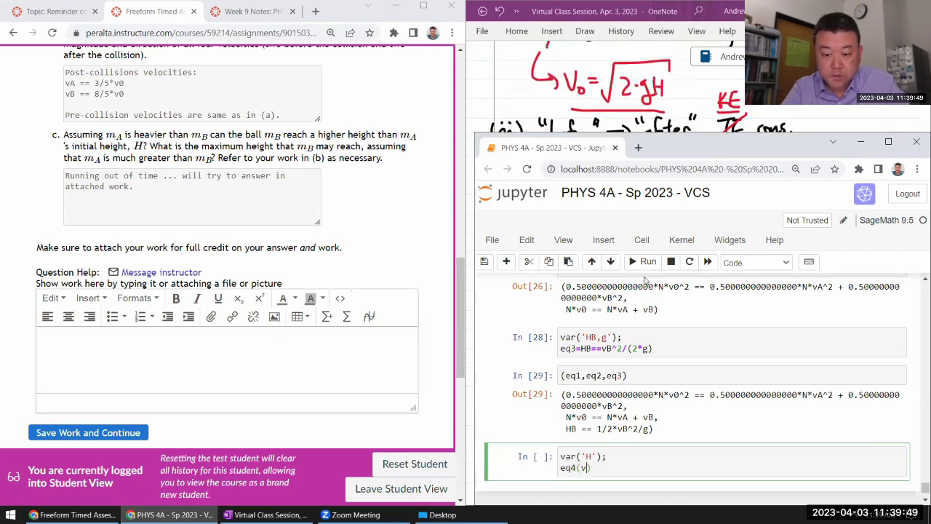
{"action": "key", "text": "BackSpace"}
{"action": "type", "text": "=v0==sqrt(2*g*H)"}
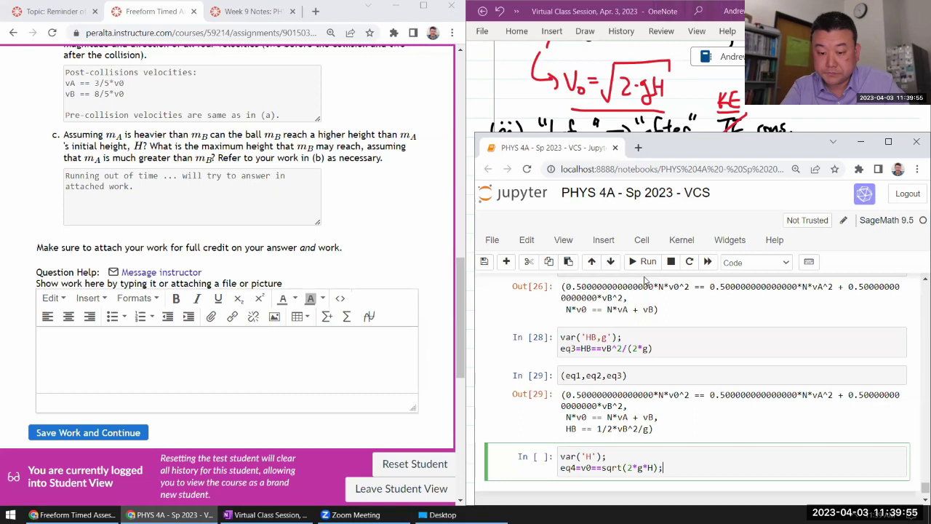
{"action": "key", "text": "shift+Return"}
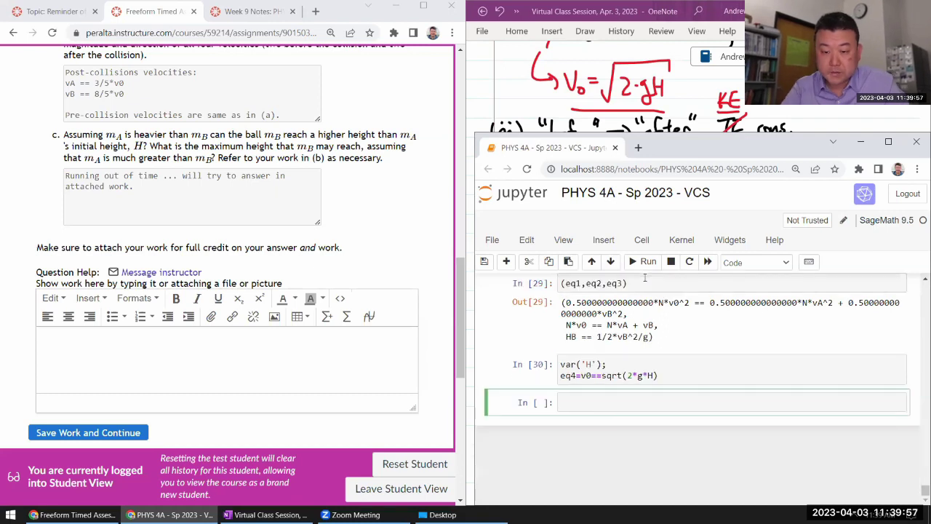
Step: List (eq4,eq1,eq2,eq3), showing v0 == sqrt(2)*sqrt(H*g)
{"action": "type", "text": "(eq4,eq1,eq2,eq3"}
{"action": "key", "text": "shift+Return"}
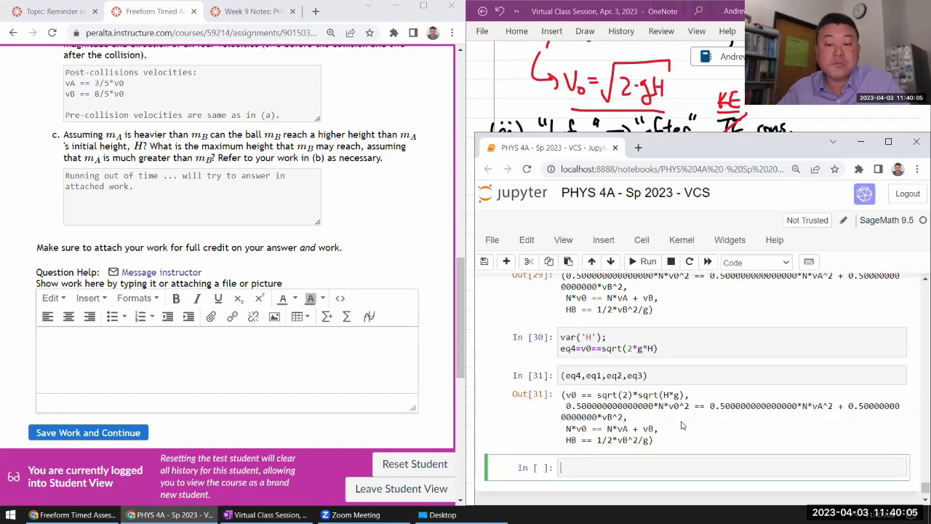
{"action": "scroll", "coordinate": [667, 408], "scroll_direction": "down", "scroll_amount": 1}
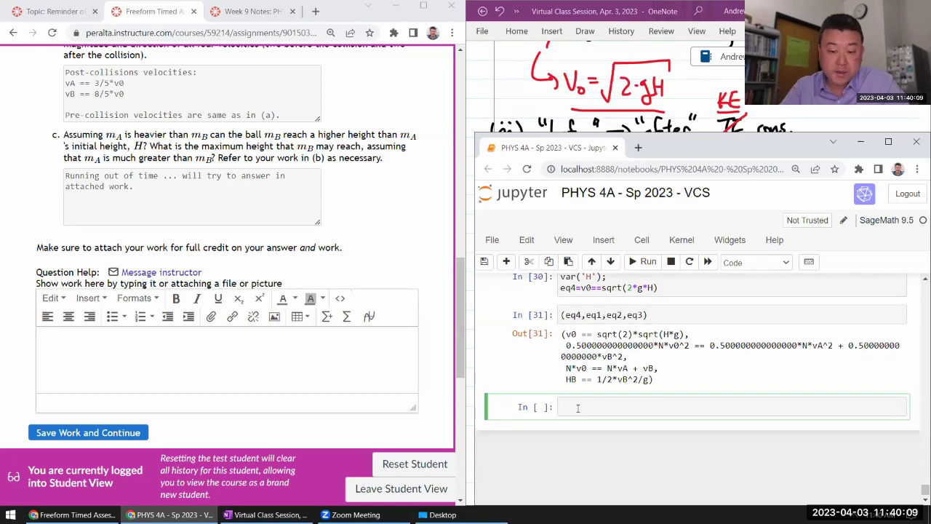
Step: Run solve((eq4,eq1,eq2,eq3),HB,v0,vA,vB) to get HB == 4*H*N^2/(N^2 + 2*N + 1)
{"action": "left_click_drag", "start_coordinate": [648, 315], "coordinate": [559, 317]}
{"action": "key", "text": "ctrl+c"}
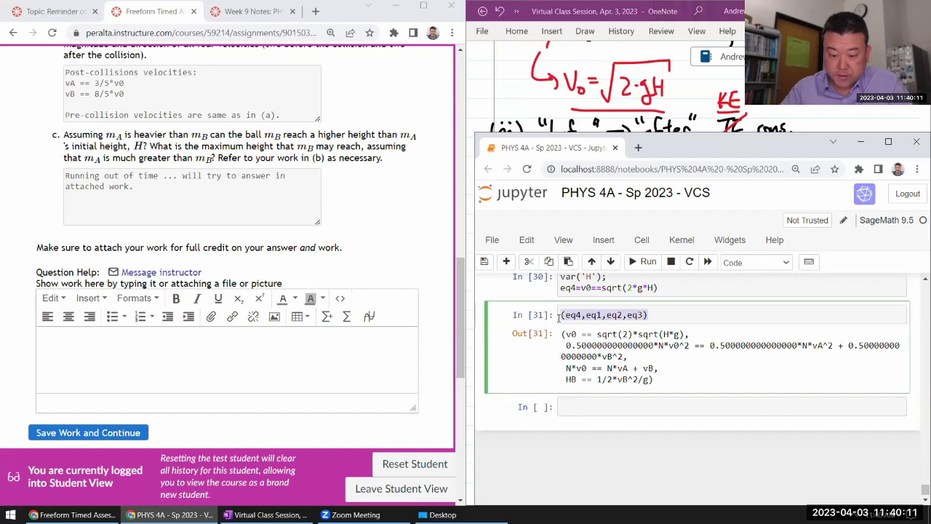
{"action": "left_click", "coordinate": [585, 404]}
{"action": "type", "text": "solve("}
{"action": "key", "text": "ctrl+v"}
{"action": "type", "text": ",v0,"}
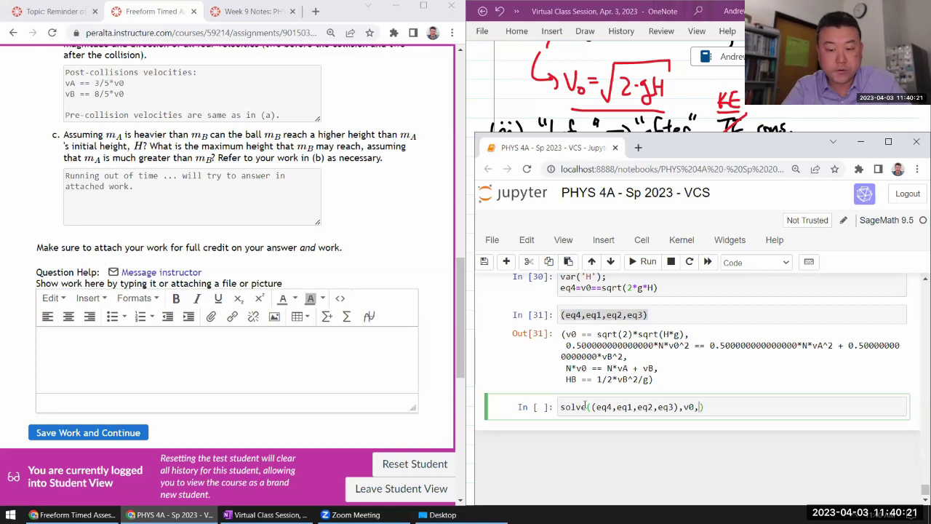
{"action": "type", "text": "v"}
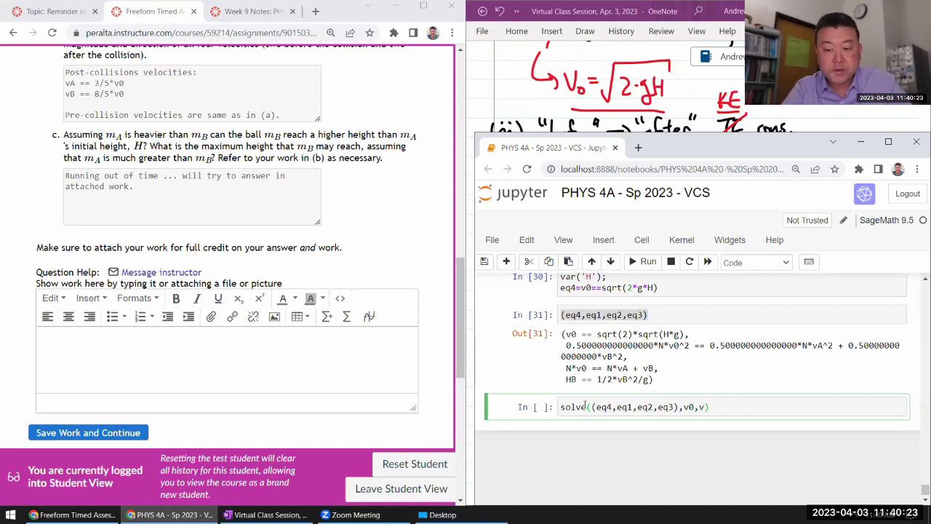
{"action": "type", "text": "A,vB"}
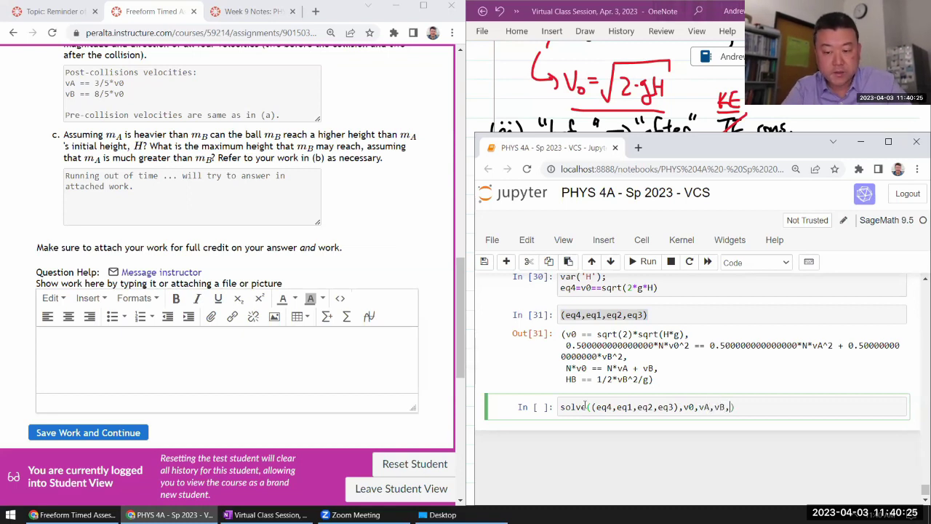
{"action": "key", "text": "Left"}
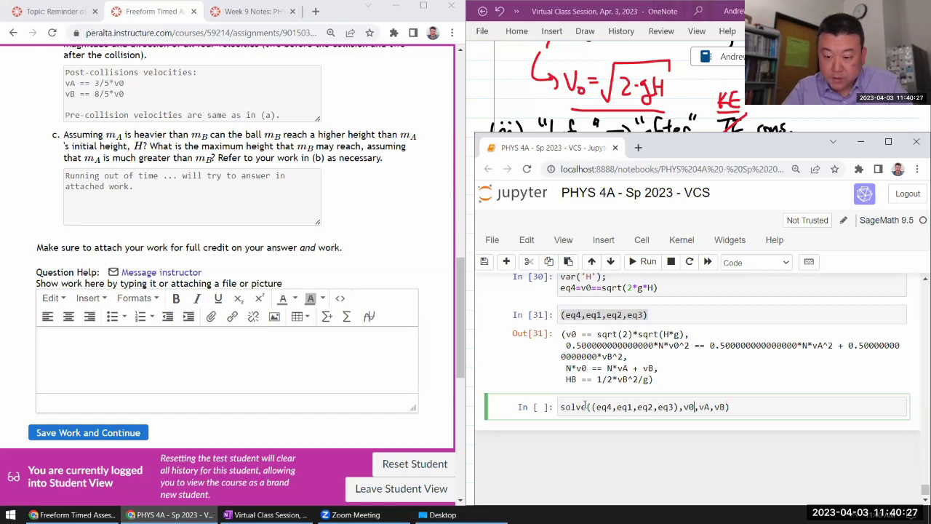
{"action": "type", "text": "HB,"}
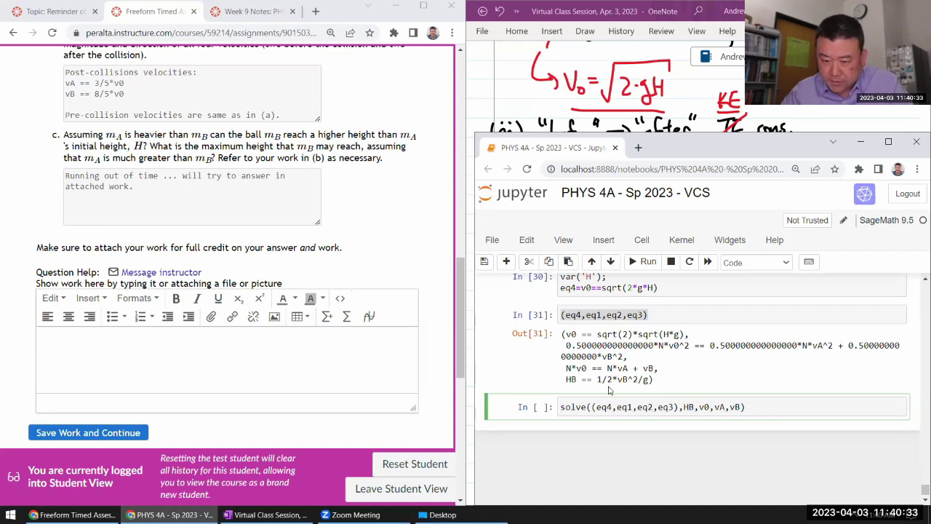
{"action": "scroll", "coordinate": [640, 405], "scroll_direction": "down", "scroll_amount": 1}
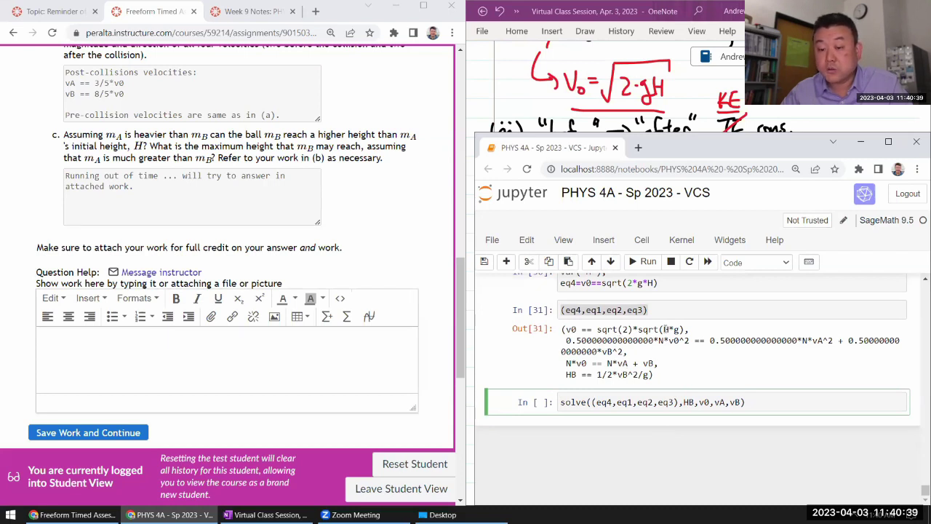
{"action": "key", "text": "End"}
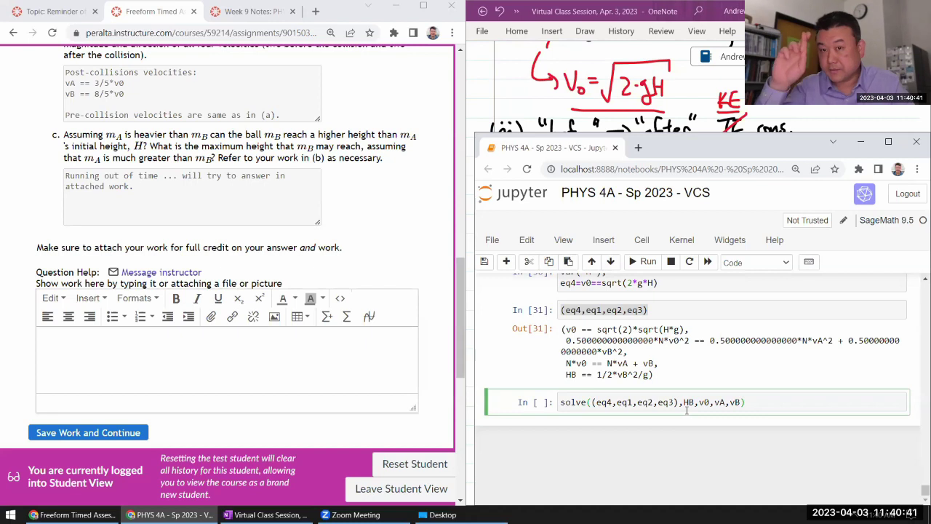
{"action": "key", "text": "Home"}
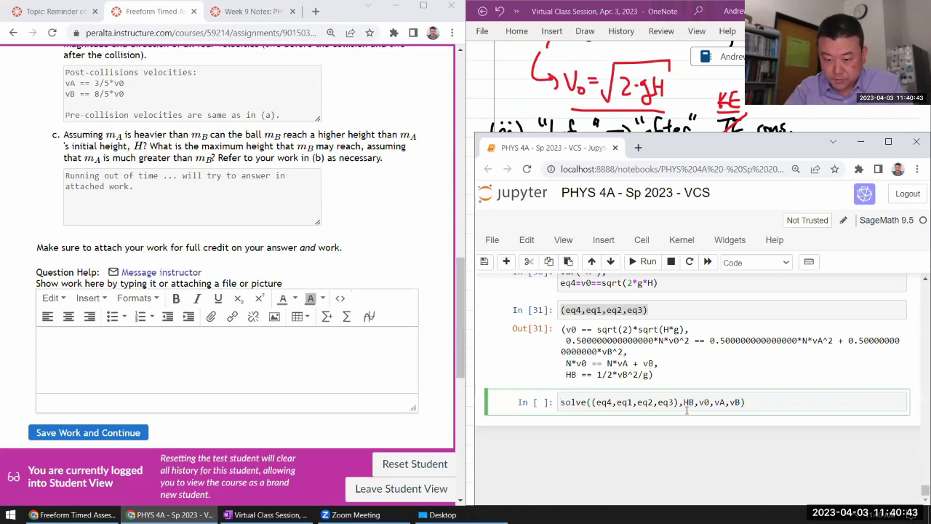
{"action": "key", "text": "shift+Return"}
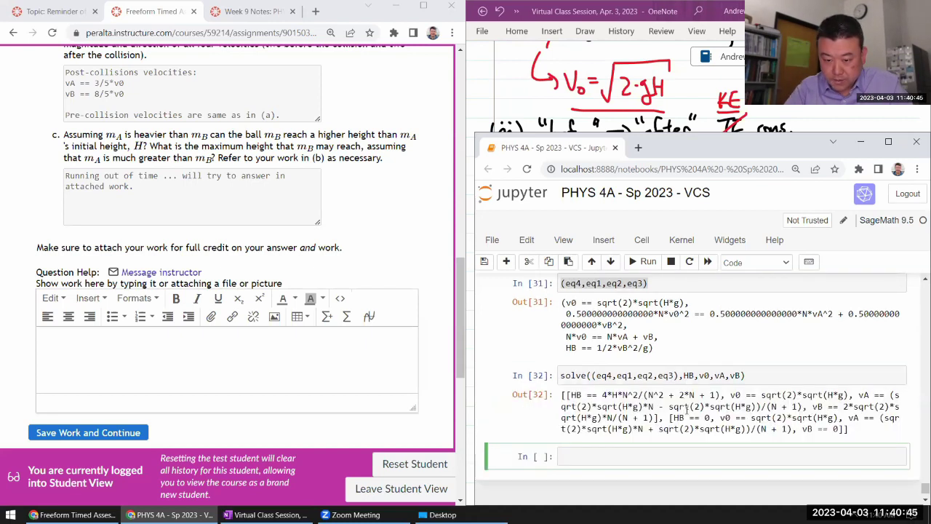
Step: Store the solve result as sols and display sols[0] and sols[1] in separate cells
{"action": "scroll", "coordinate": [686, 410], "scroll_direction": "down", "scroll_amount": 1}
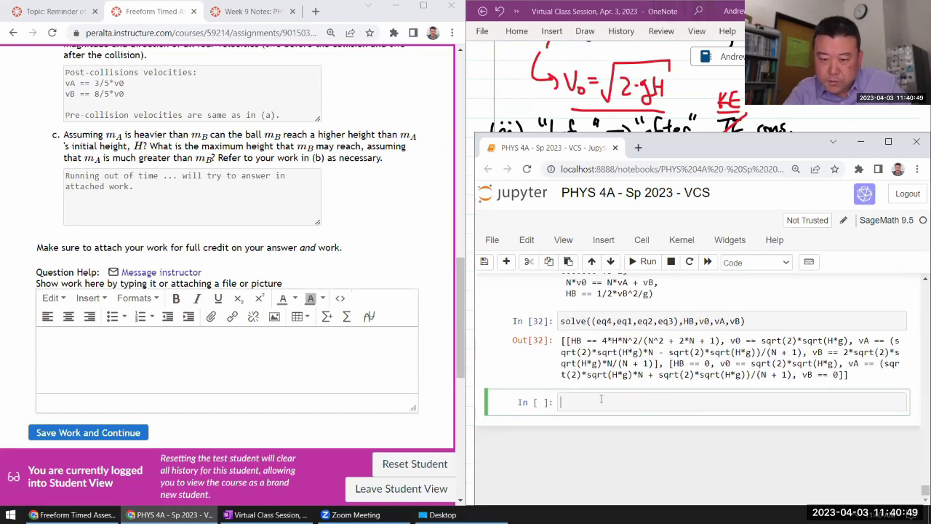
{"action": "type", "text": "s"}
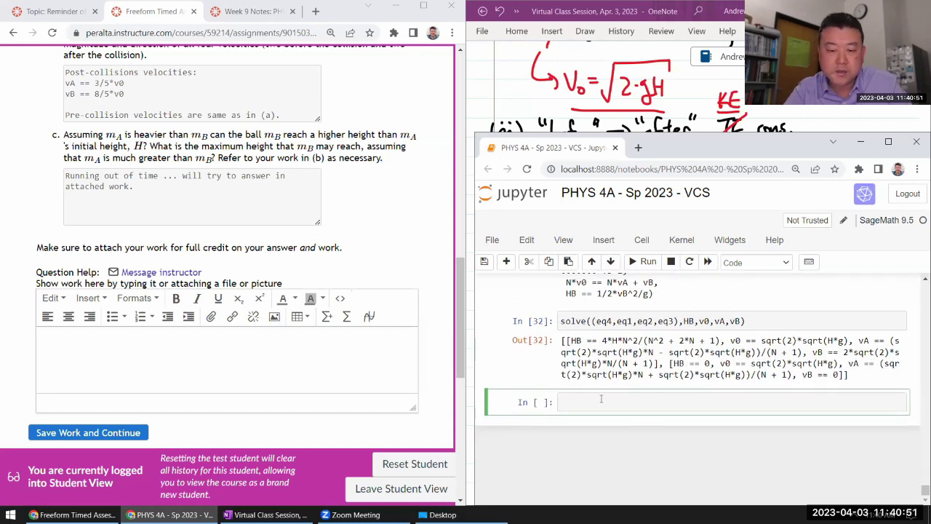
{"action": "type", "text": "sols=_"}
{"action": "key", "text": "shift+Return"}
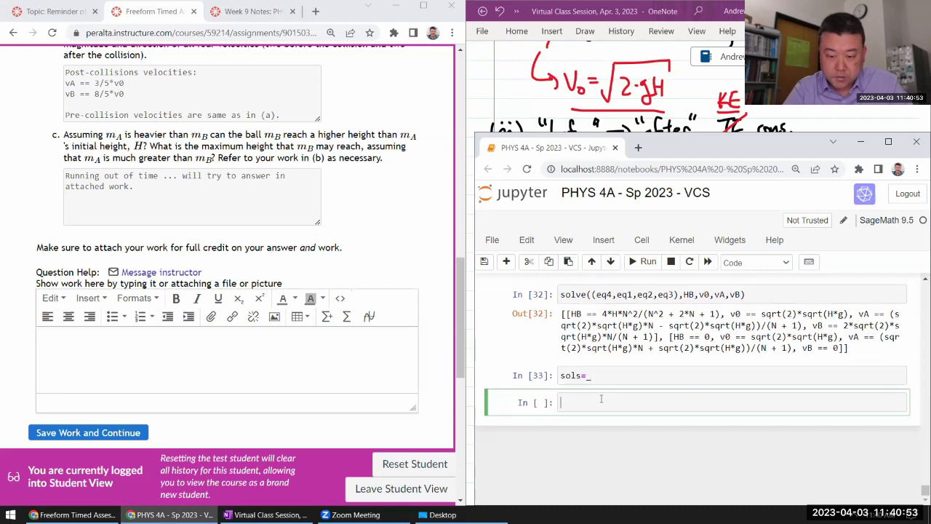
{"action": "type", "text": "sols[0]"}
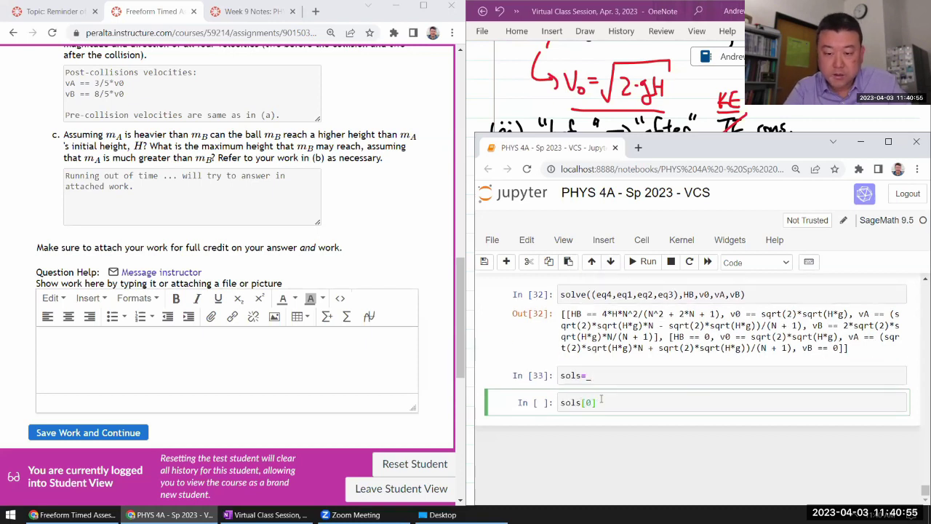
{"action": "key", "text": "shift+Return"}
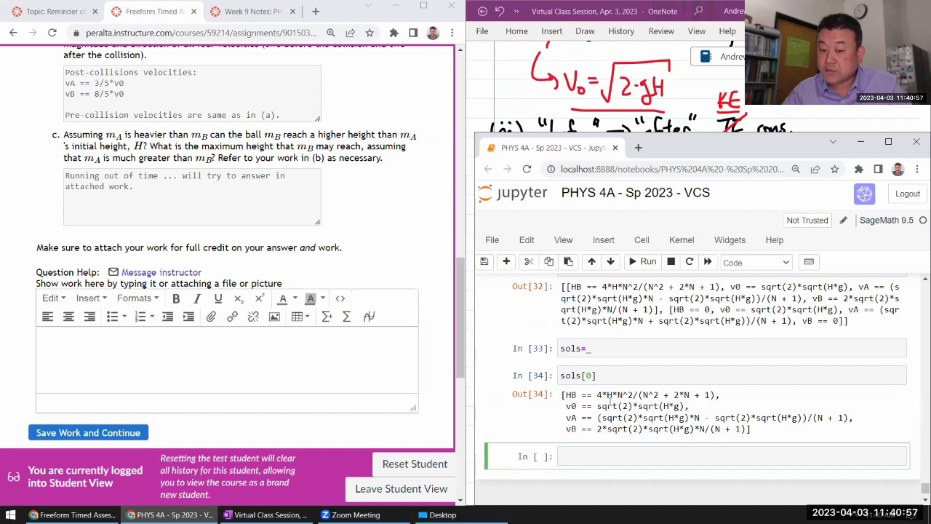
{"action": "scroll", "coordinate": [619, 406], "scroll_direction": "down", "scroll_amount": 1}
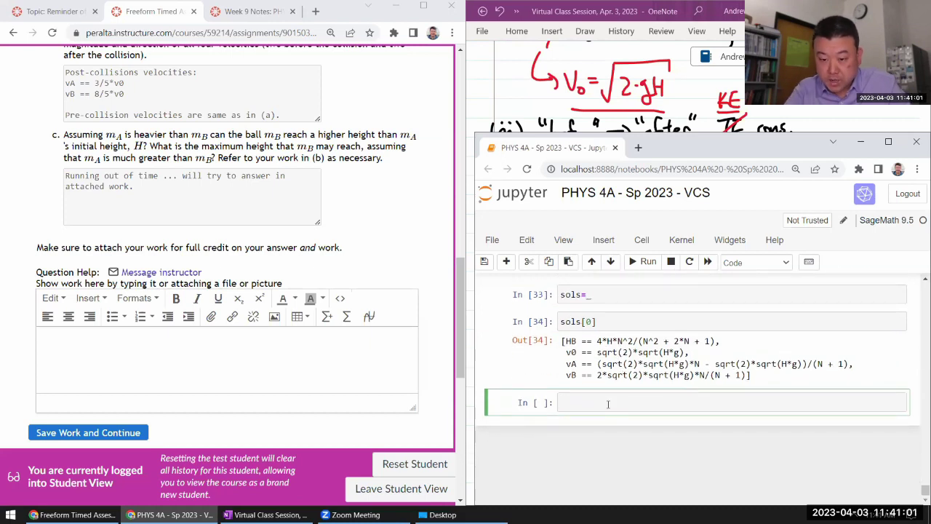
{"action": "type", "text": "sols["}
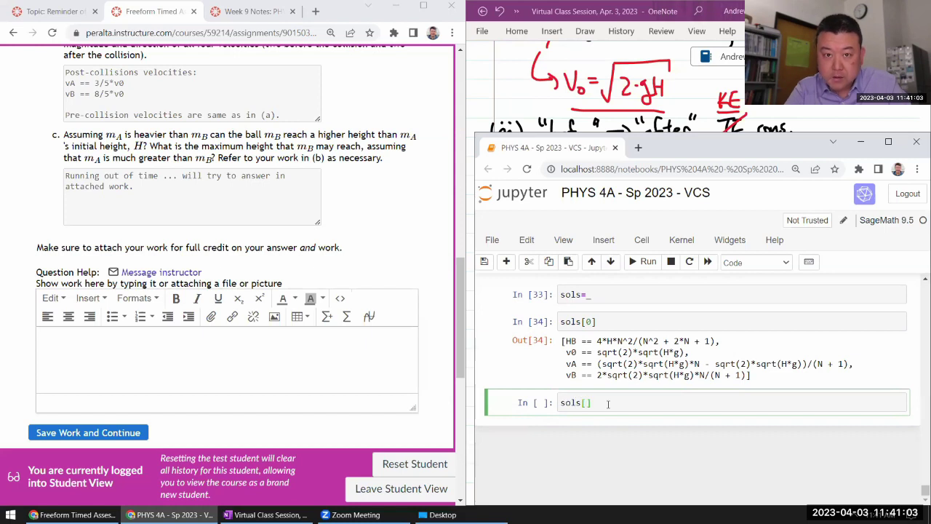
{"action": "type", "text": "1"}
{"action": "key", "text": "shift+Return"}
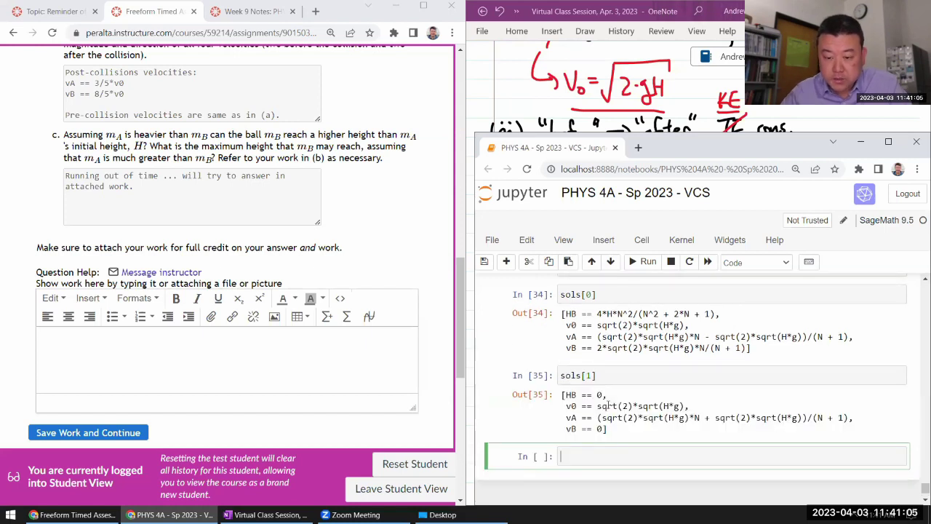
Step: Highlight the second solution's output, the sols[0] command, and the first solution's HB result
{"action": "left_click_drag", "start_coordinate": [565, 395], "coordinate": [608, 430]}
{"action": "left_click", "coordinate": [613, 418]}
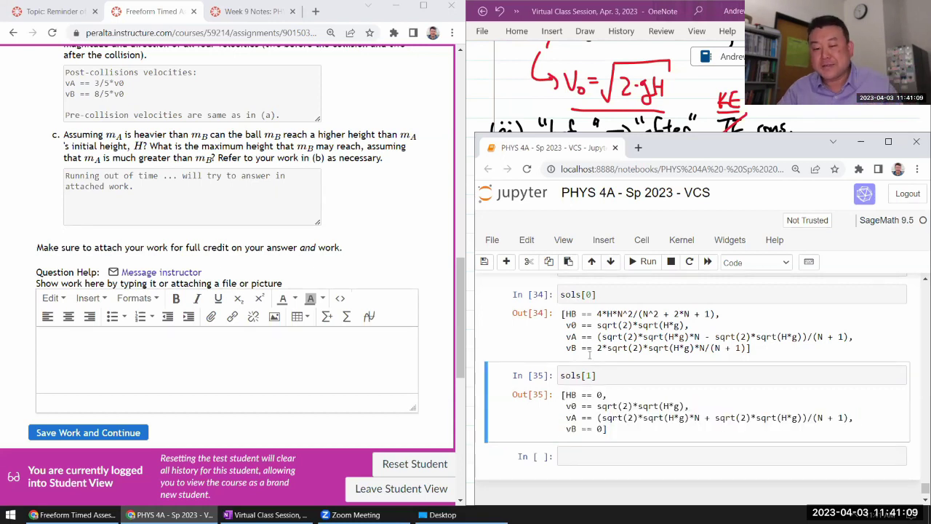
{"action": "left_click_drag", "start_coordinate": [598, 295], "coordinate": [546, 297]}
{"action": "left_click", "coordinate": [611, 293]}
{"action": "left_click_drag", "start_coordinate": [567, 314], "coordinate": [717, 314]}
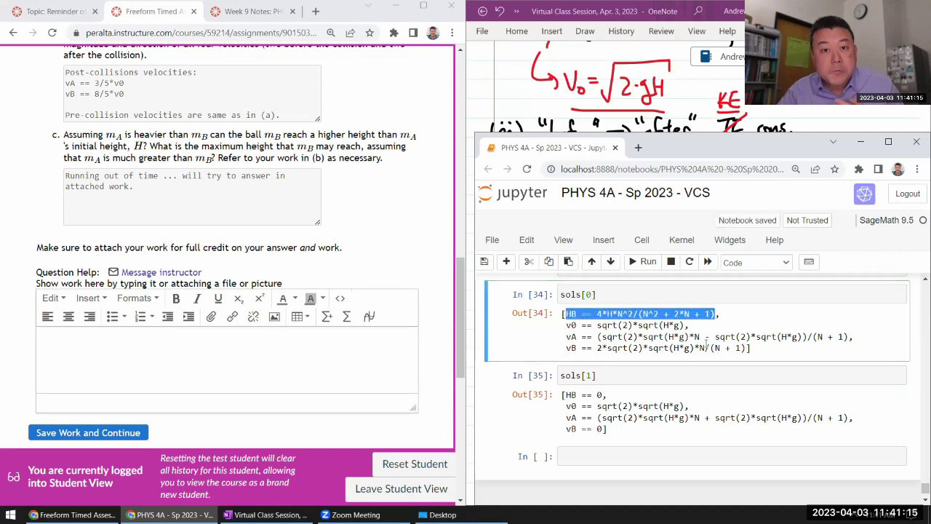
Step: Show just the HB equation with sols[0][0] in a new cell
{"action": "left_click", "coordinate": [623, 314]}
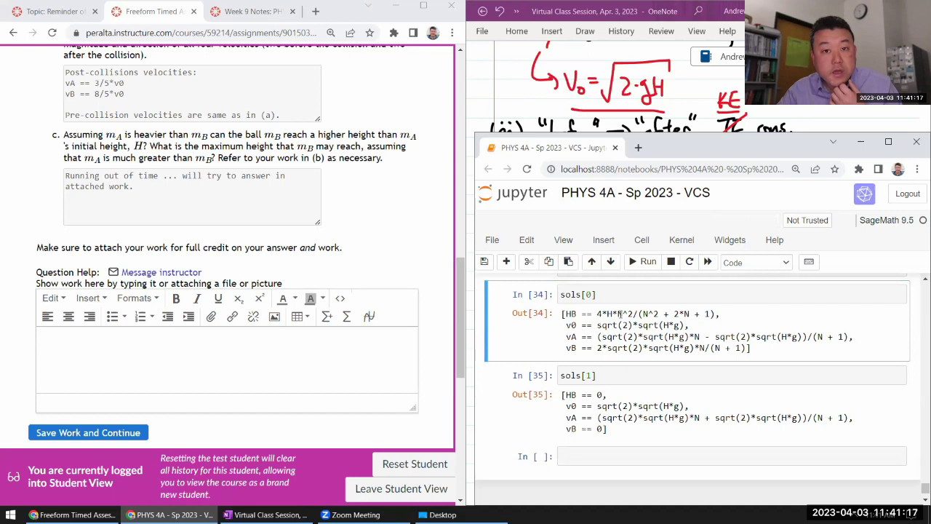
{"action": "left_click", "coordinate": [597, 451]}
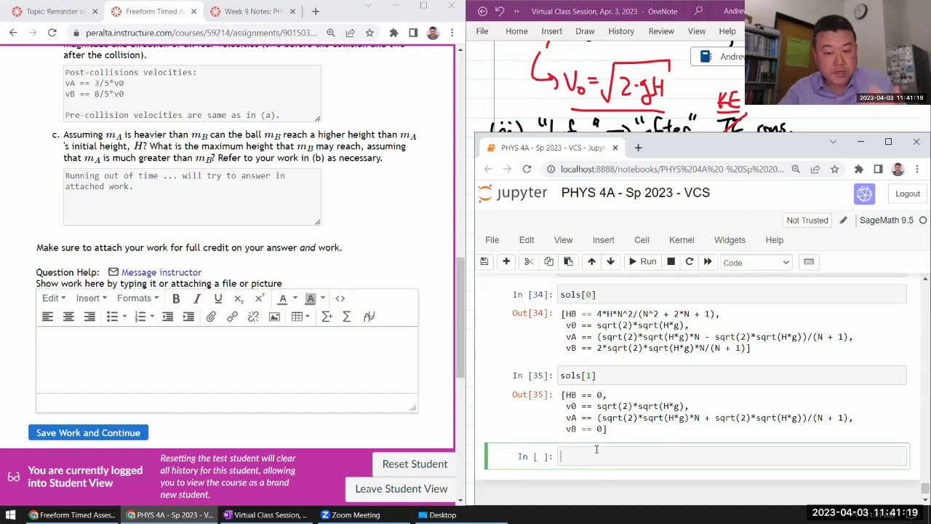
{"action": "type", "text": "sols[0][0"}
{"action": "key", "text": "shift+Return"}
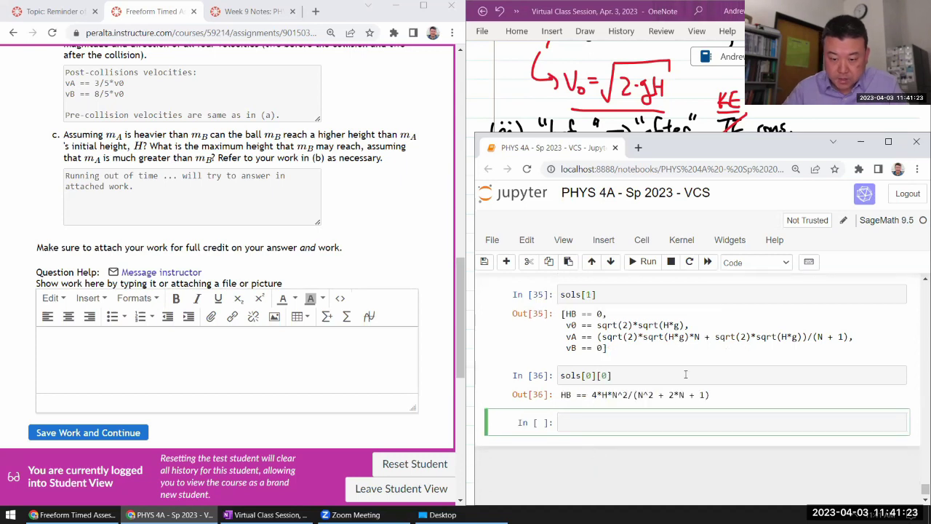
Step: Substitute N=4. and then N=1. into the HB equation with .subs()
{"action": "left_click", "coordinate": [661, 378]}
{"action": "type", "text": ".subs"}
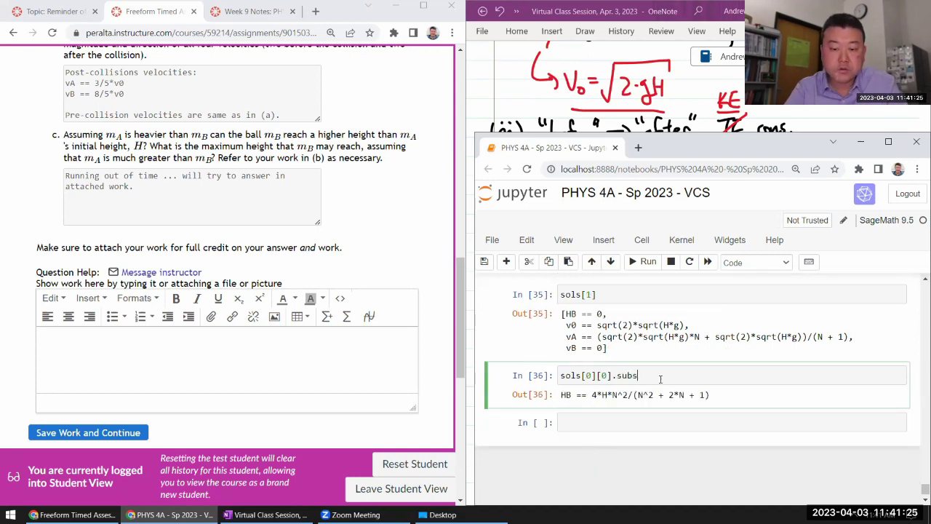
{"action": "type", "text": "(N=4"}
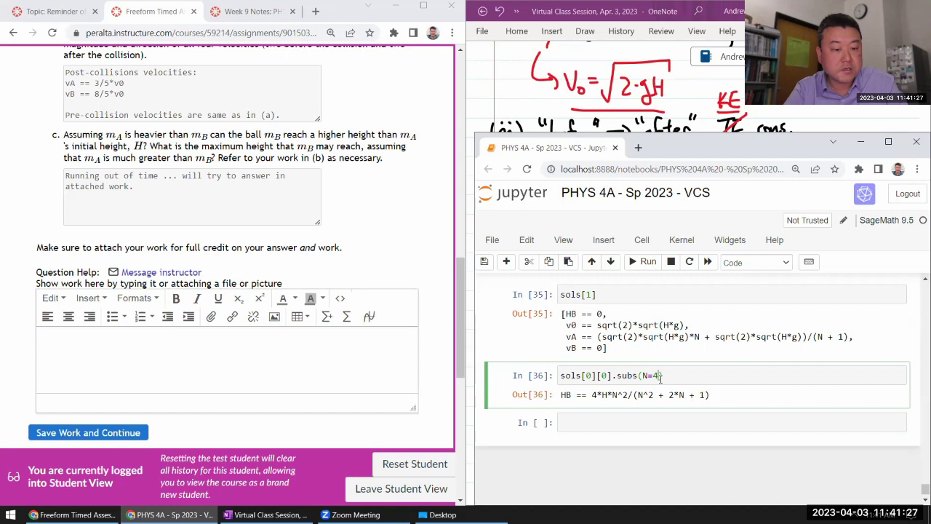
{"action": "type", "text": "."}
{"action": "key", "text": "shift+Return"}
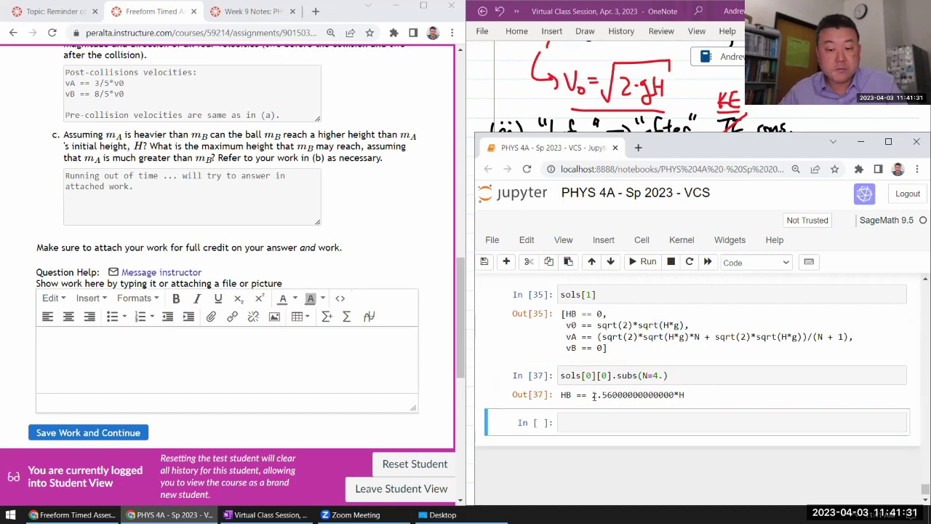
{"action": "left_click", "coordinate": [657, 376]}
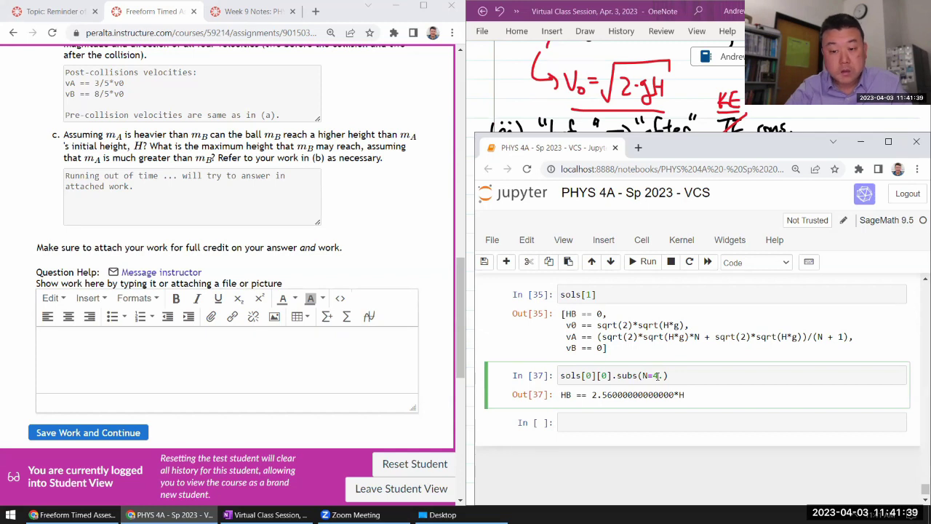
{"action": "type", "text": "1"}
{"action": "key", "text": "shift+Return"}
Step: Rerun the substitution for N=10., 100., 1000. and 10000., highlighting the 3.99920011998400*H result
{"action": "left_click", "coordinate": [658, 376]}
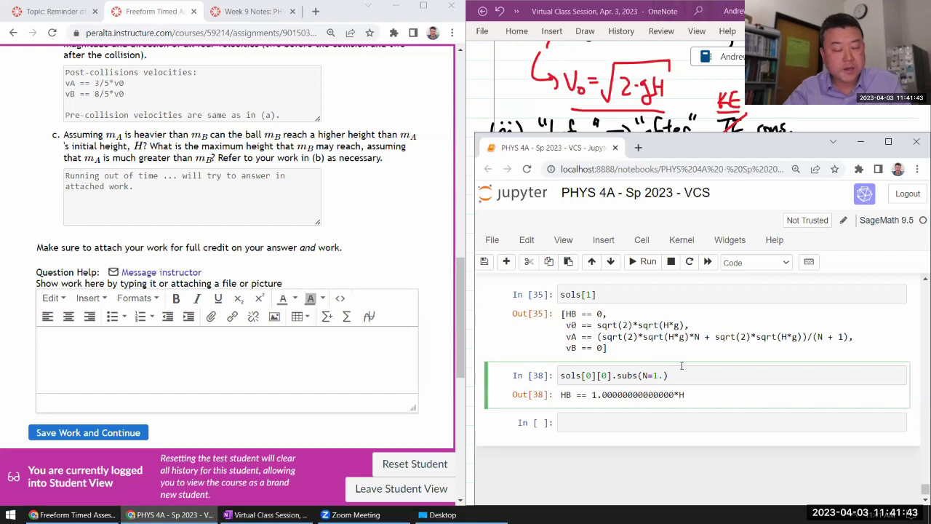
{"action": "key", "text": "shift+Return"}
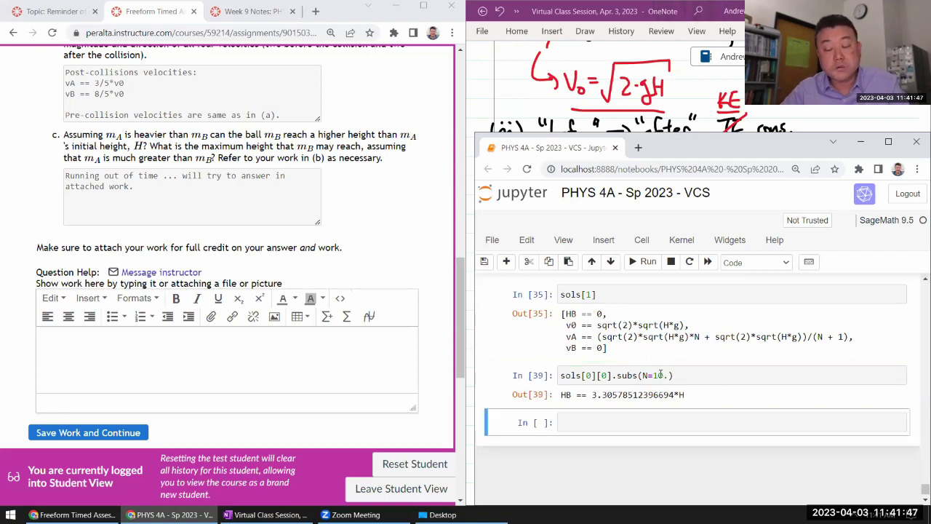
{"action": "left_click", "coordinate": [659, 376]}
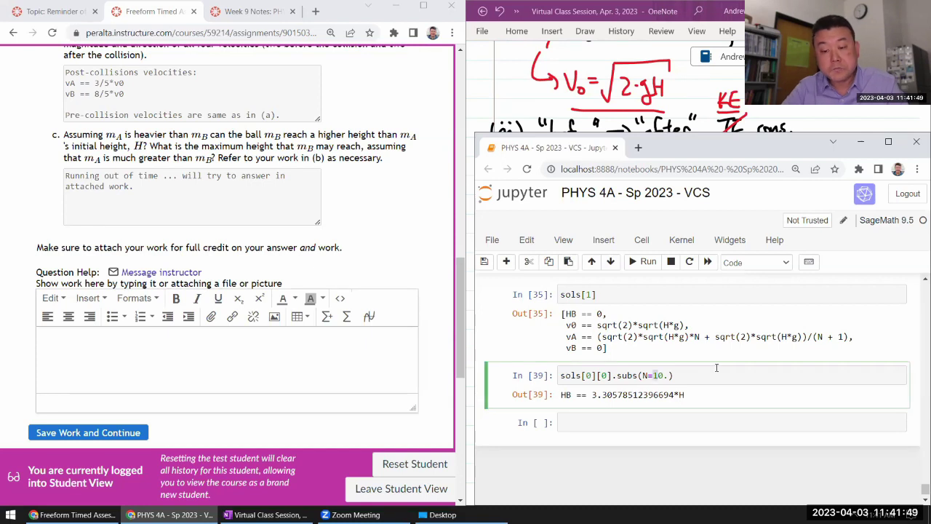
{"action": "type", "text": "0"}
{"action": "key", "text": "shift+Return"}
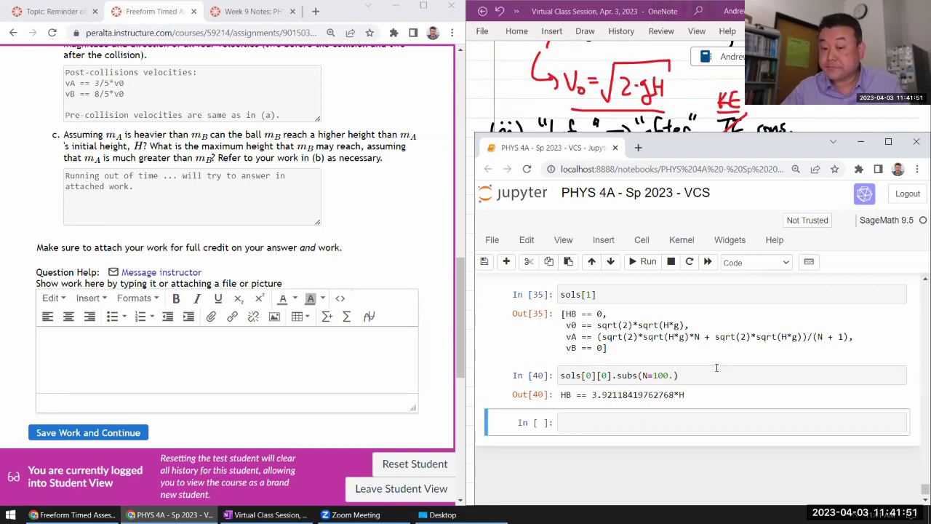
{"action": "left_click", "coordinate": [664, 376]}
{"action": "type", "text": "0"}
{"action": "key", "text": "shift+Return"}
{"action": "left_click", "coordinate": [664, 376]}
{"action": "key", "text": "shift+Return"}
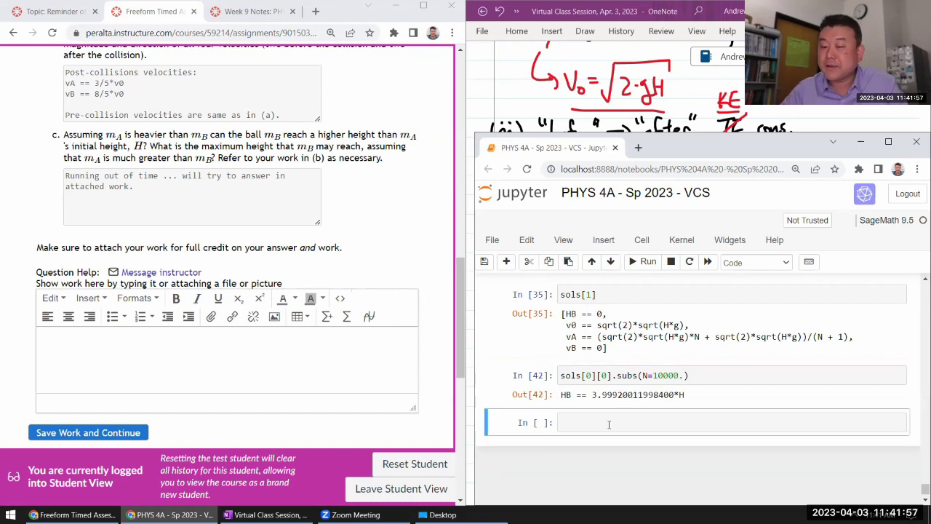
{"action": "left_click_drag", "start_coordinate": [592, 396], "coordinate": [674, 396]}
Step: Display the general formula HB = 4*H*N^2/(N^2 + 2*N + 1) and highlight its 4*H factor
{"action": "left_click", "coordinate": [641, 422]}
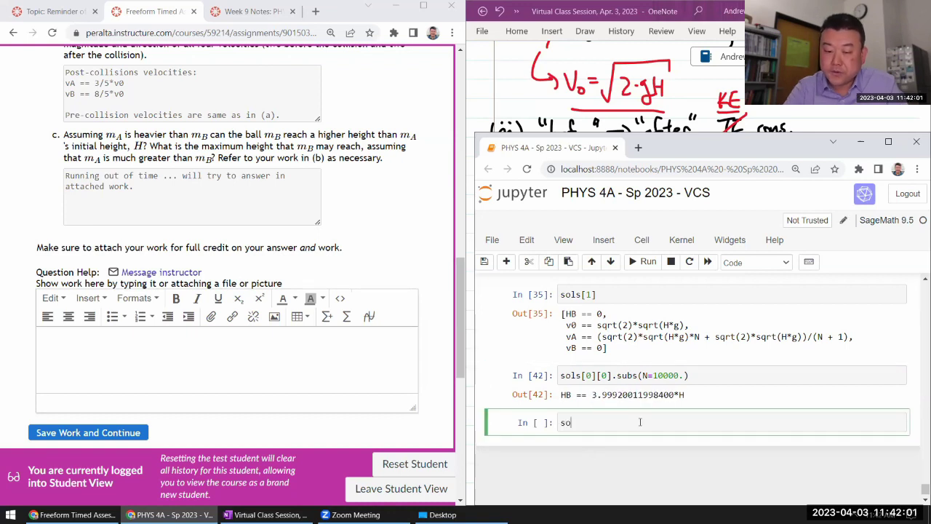
{"action": "type", "text": "sols[0][0]"}
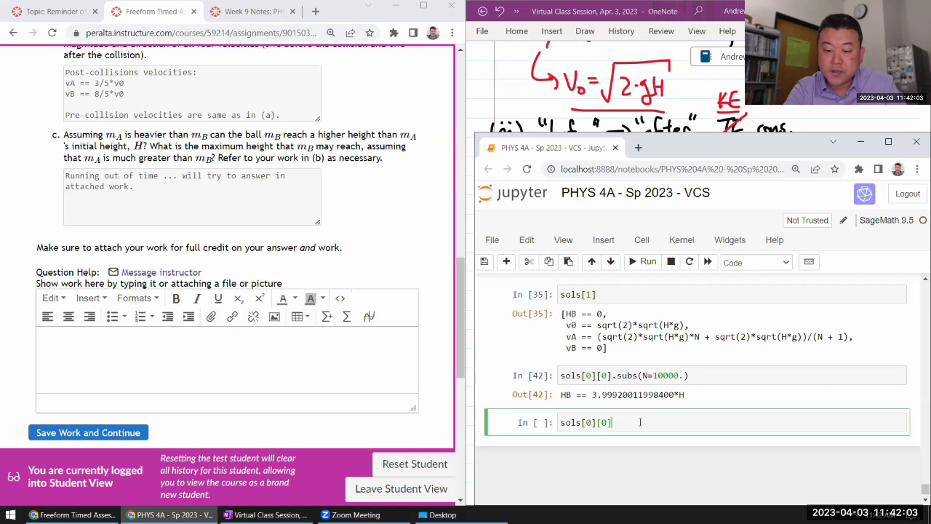
{"action": "key", "text": "shift+Return"}
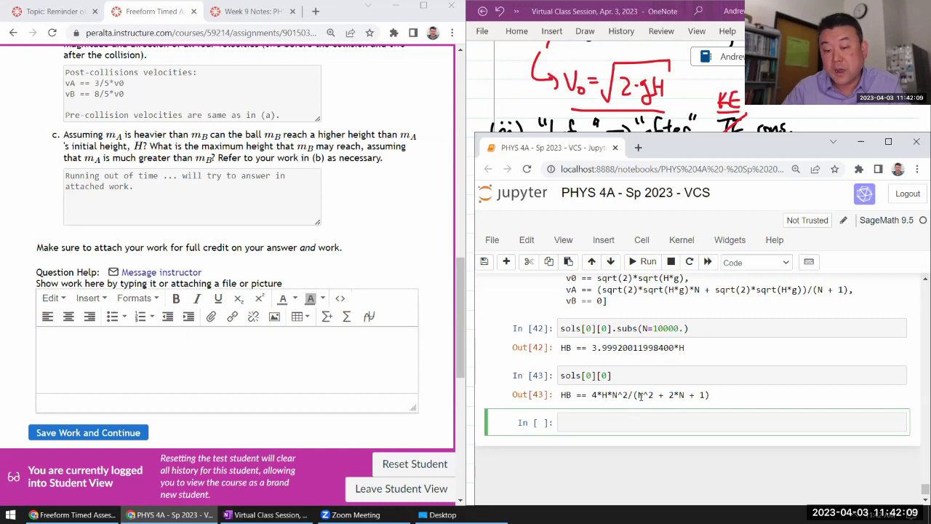
{"action": "left_click_drag", "start_coordinate": [639, 394], "coordinate": [697, 394]}
{"action": "left_click", "coordinate": [630, 395]}
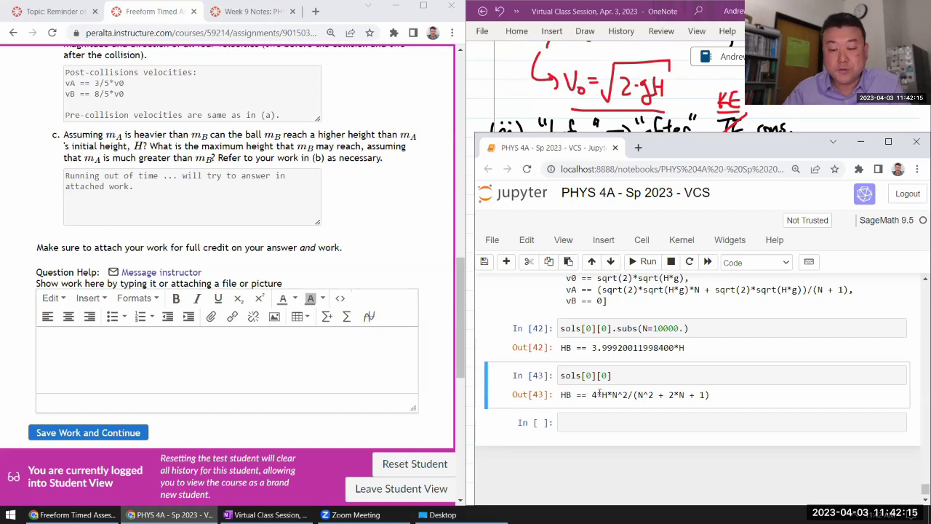
{"action": "left_click_drag", "start_coordinate": [593, 395], "coordinate": [604, 394]}
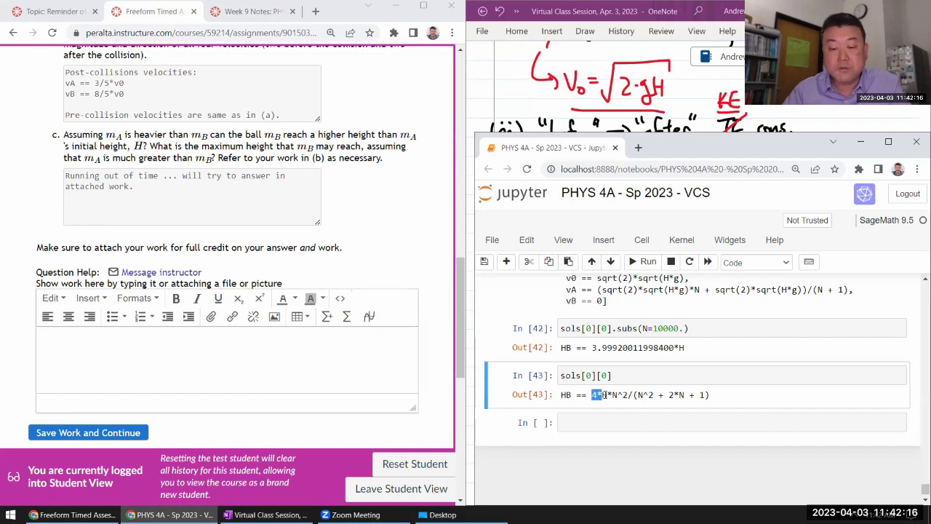
Step: Write 'Answer for (c): max height that ball B may reach is H_B=4H. The full work below.'
{"action": "left_click", "coordinate": [305, 357]}
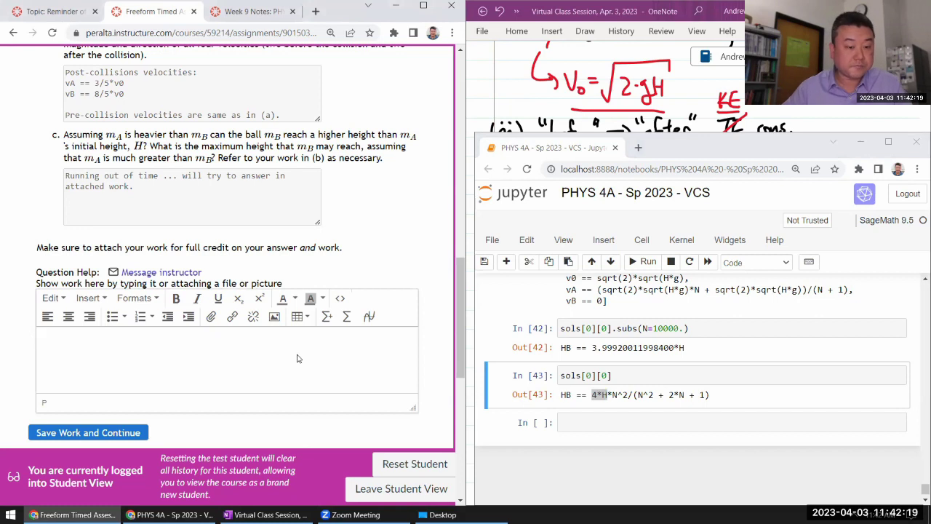
{"action": "type", "text": "Answer for (c): max height that "}
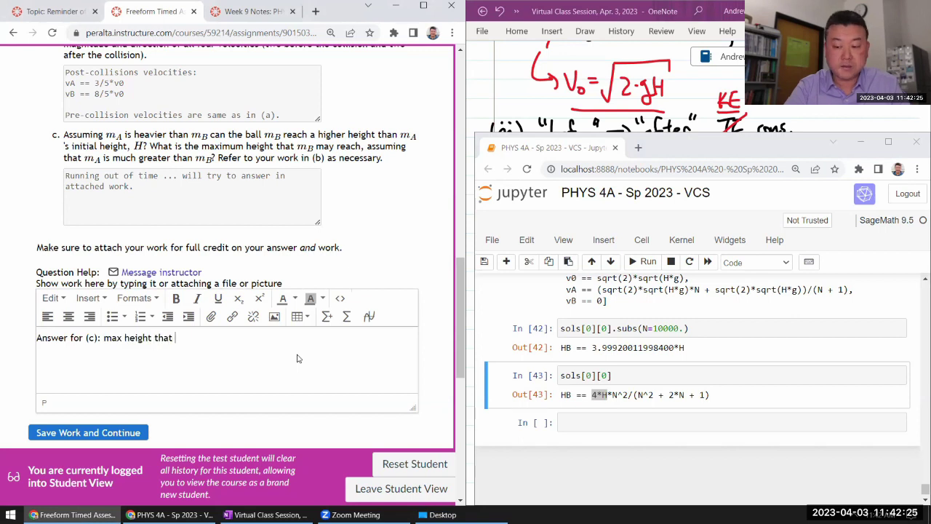
{"action": "type", "text": "ball B may reach is"}
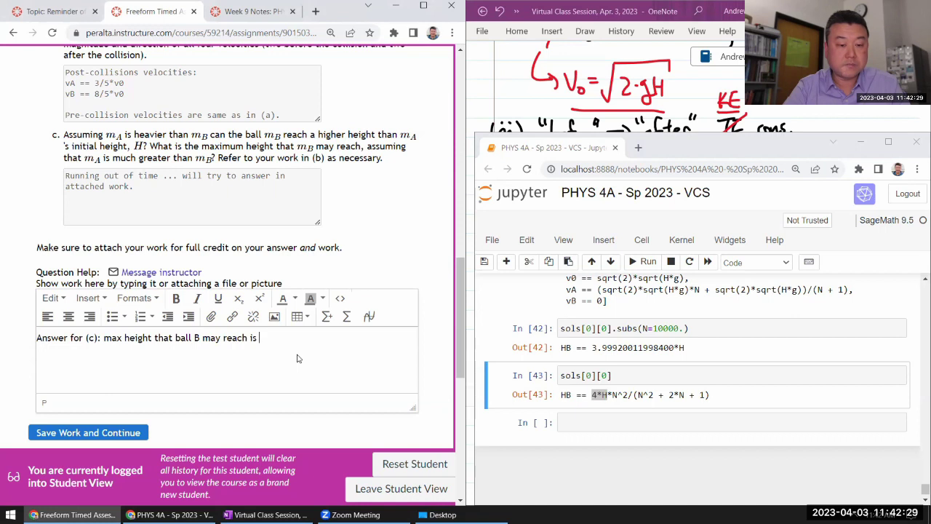
{"action": "type", "text": " `H_B="}
{"action": "type", "text": "4H`."}
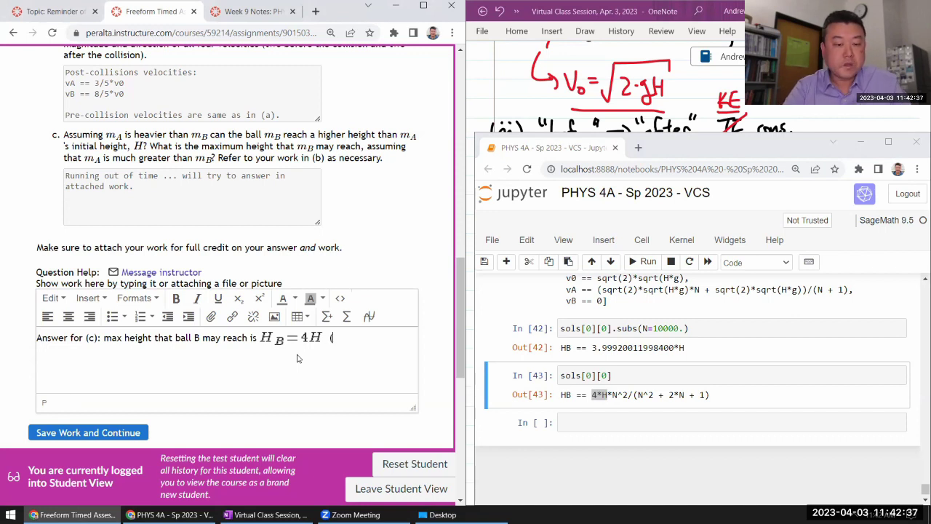
{"action": "type", "text": "The wh"}
{"action": "key", "text": "BackSpace"}
{"action": "key", "text": "BackSpace"}
{"action": "key", "text": "BackSpace"}
{"action": "key", "text": "BackSpace"}
{"action": "type", "text": "The full work below."}
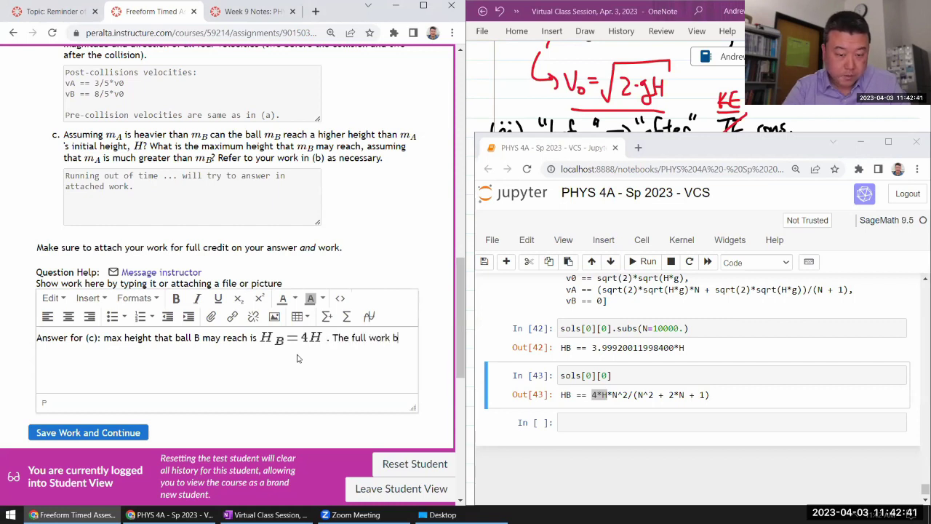
{"action": "left_click", "coordinate": [549, 399]}
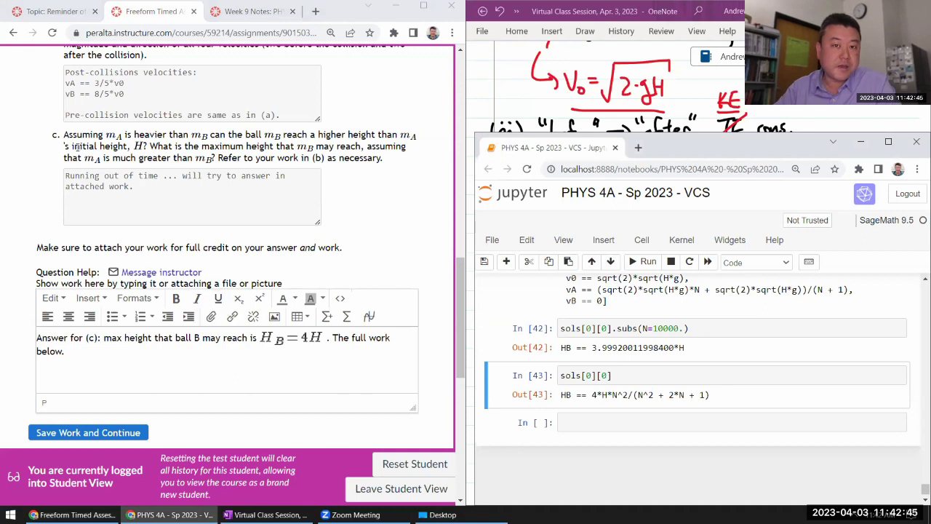
Step: Snip the handwritten diagram and part (i) equations showing v0 = √(2·g·H) into the Canvas answer
{"action": "scroll", "coordinate": [742, 359], "scroll_direction": "up", "scroll_amount": 3}
{"action": "left_click", "coordinate": [860, 141]}
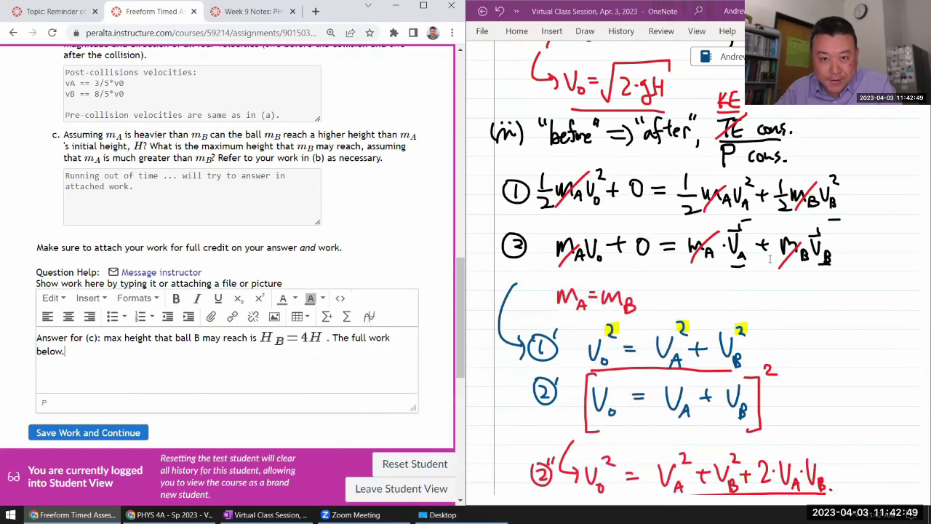
{"action": "scroll", "coordinate": [655, 291], "scroll_direction": "up", "scroll_amount": 5}
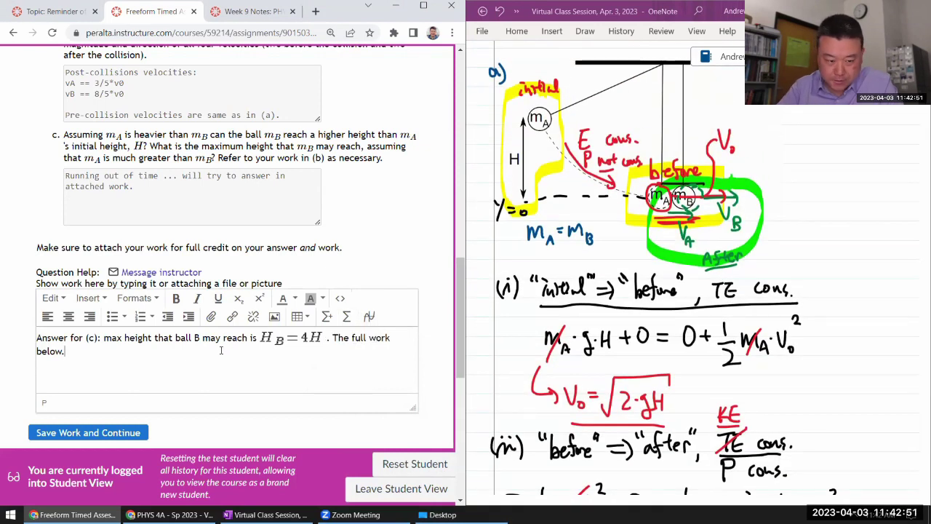
{"action": "scroll", "coordinate": [591, 264], "scroll_direction": "up", "scroll_amount": 2}
{"action": "scroll", "coordinate": [591, 265], "scroll_direction": "down", "scroll_amount": 2}
{"action": "scroll", "coordinate": [592, 265], "scroll_direction": "up", "scroll_amount": 1}
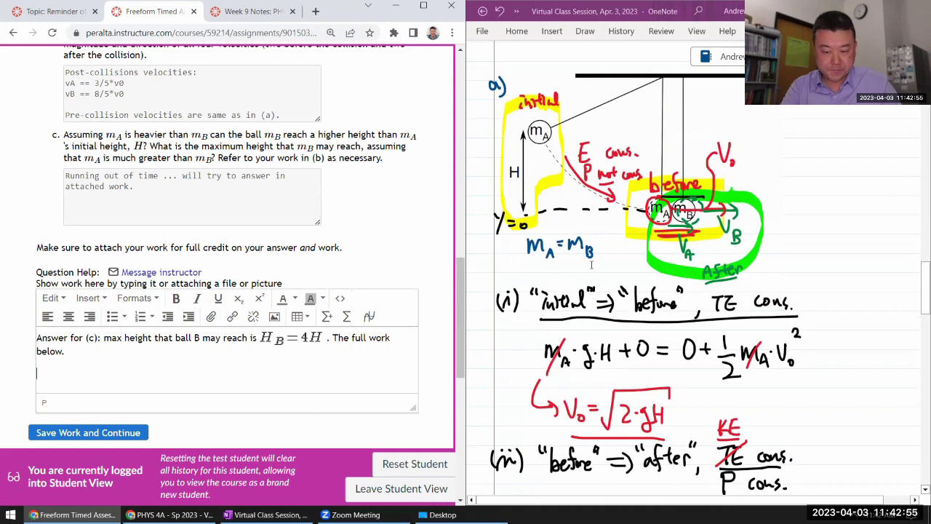
{"action": "key", "text": "super+shift+s"}
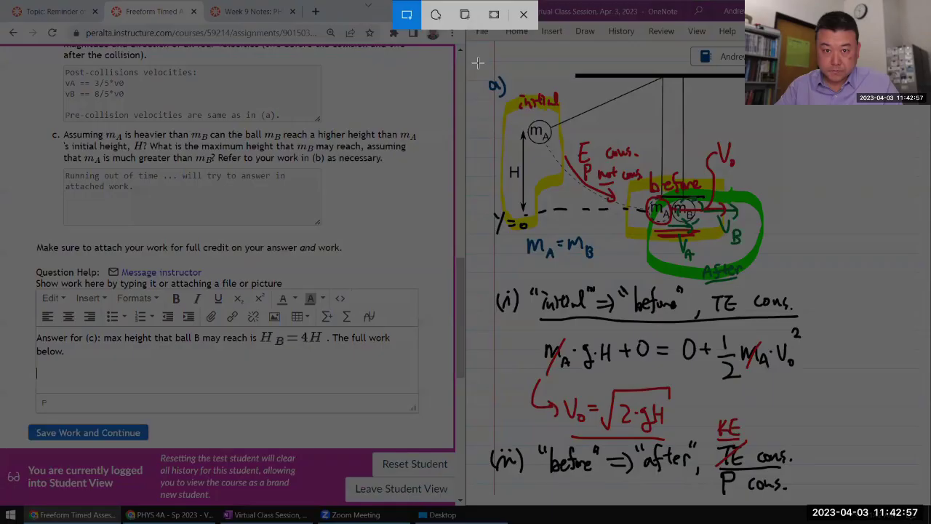
{"action": "left_click_drag", "start_coordinate": [799, 179], "coordinate": [827, 442]}
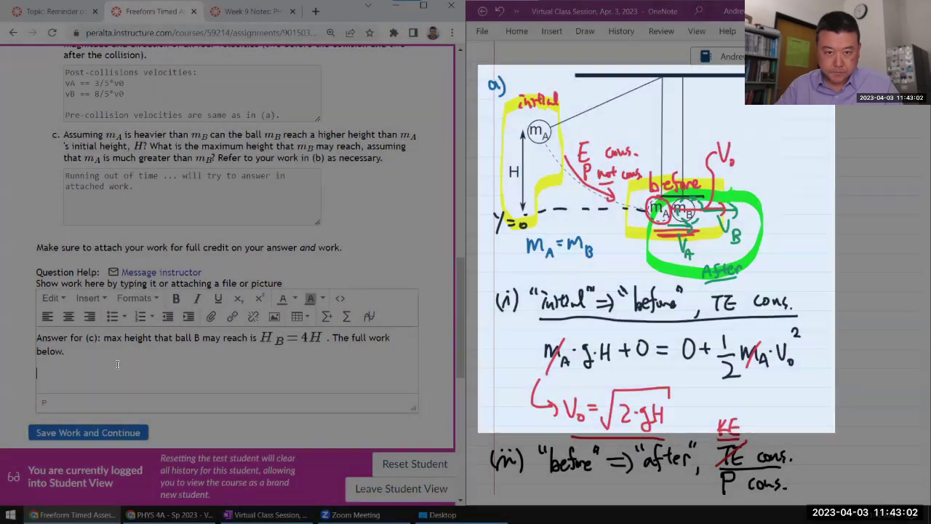
{"action": "left_click", "coordinate": [111, 371]}
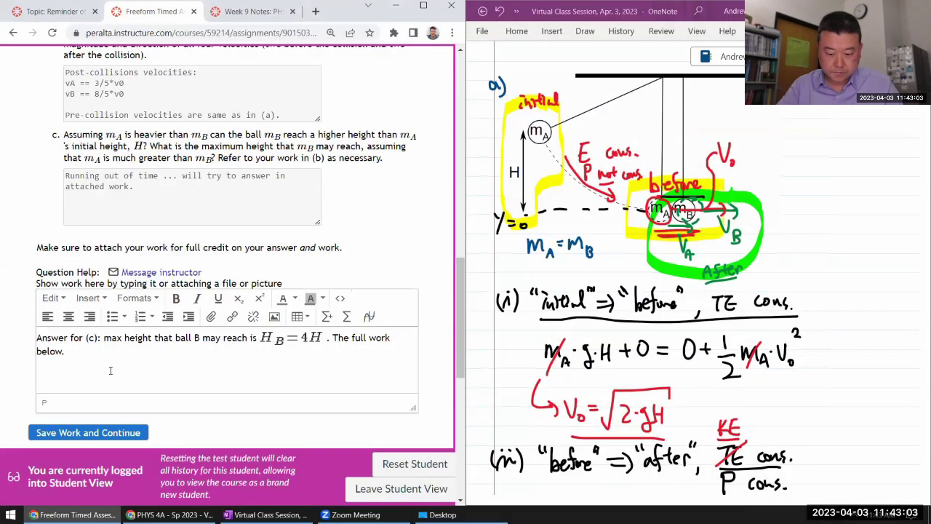
{"action": "key", "text": "ctrl+v"}
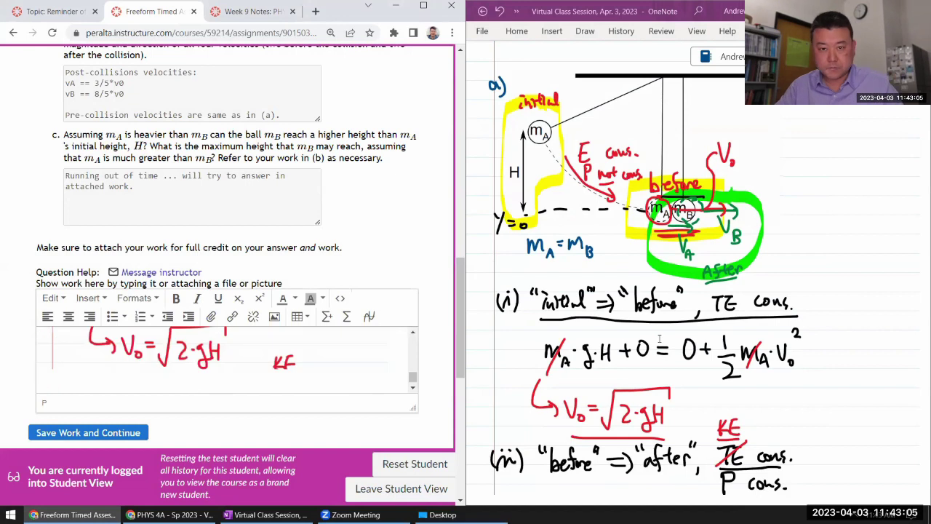
Step: Set the OneNote notes page to 100% zoom and give the page more room
{"action": "scroll", "coordinate": [660, 338], "scroll_direction": "down", "scroll_amount": 5}
{"action": "scroll", "coordinate": [660, 338], "scroll_direction": "down", "scroll_amount": 4}
{"action": "scroll", "coordinate": [660, 339], "scroll_direction": "up", "scroll_amount": 1}
{"action": "scroll", "coordinate": [660, 339], "scroll_direction": "down", "scroll_amount": 1}
{"action": "scroll", "coordinate": [660, 338], "scroll_direction": "down", "scroll_amount": 3, "text": "ctrl"}
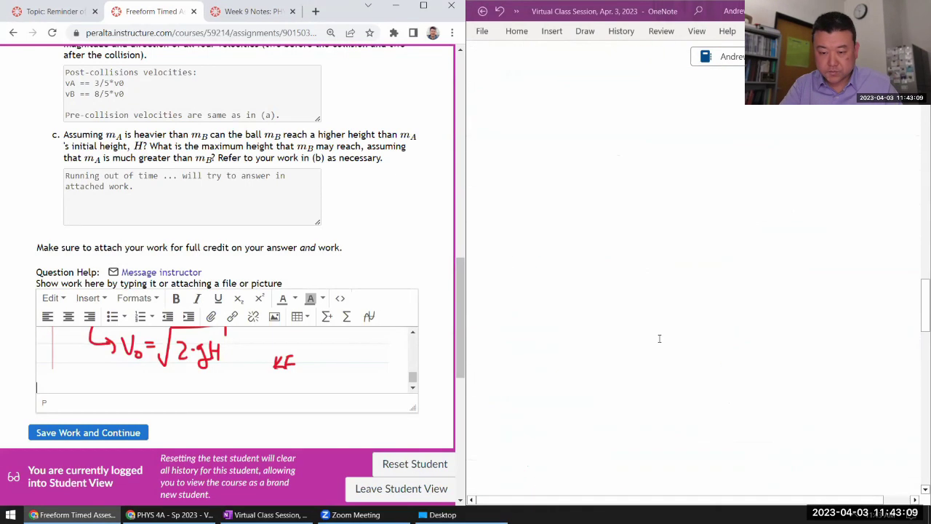
{"action": "scroll", "coordinate": [660, 338], "scroll_direction": "up", "scroll_amount": 2, "text": "ctrl"}
{"action": "scroll", "coordinate": [625, 322], "scroll_direction": "down", "scroll_amount": 2, "text": "ctrl"}
{"action": "scroll", "coordinate": [582, 322], "scroll_direction": "up", "scroll_amount": 3, "text": "ctrl"}
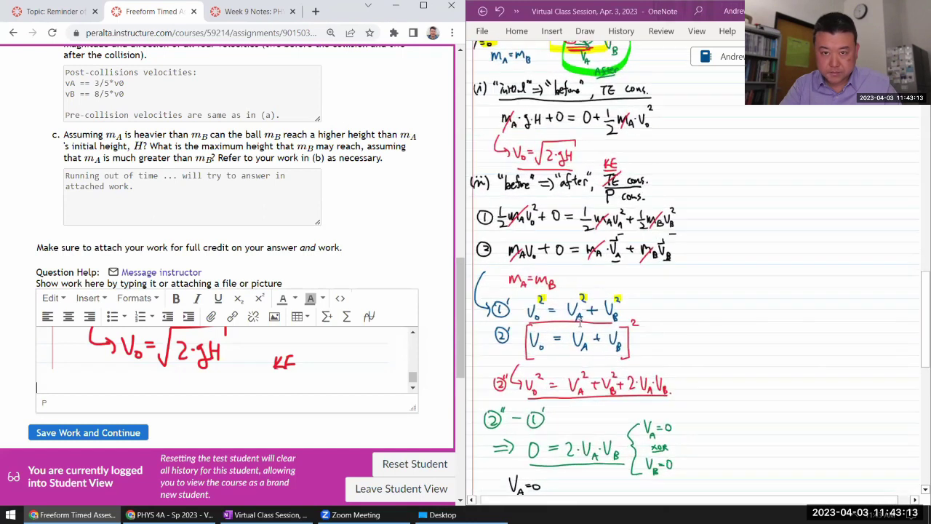
{"action": "scroll", "coordinate": [632, 105], "scroll_direction": "left", "scroll_amount": 3}
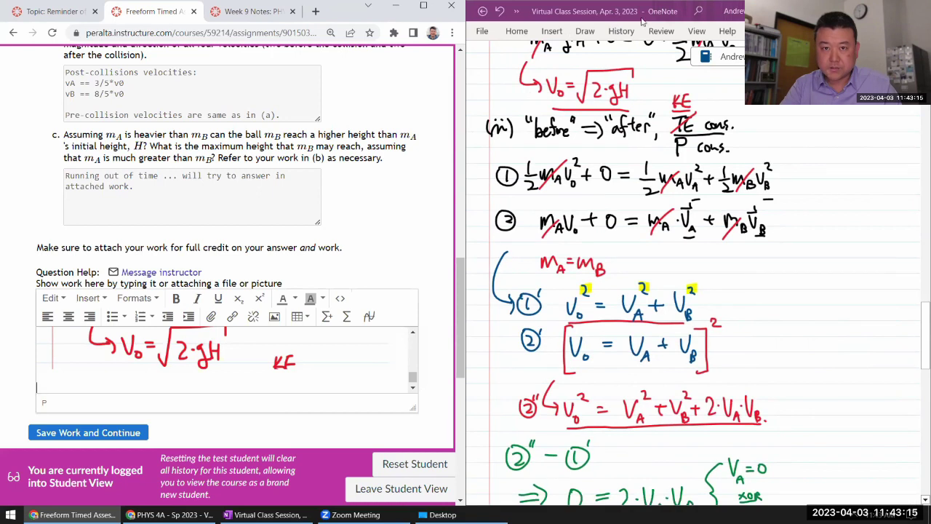
{"action": "left_click", "coordinate": [700, 32]}
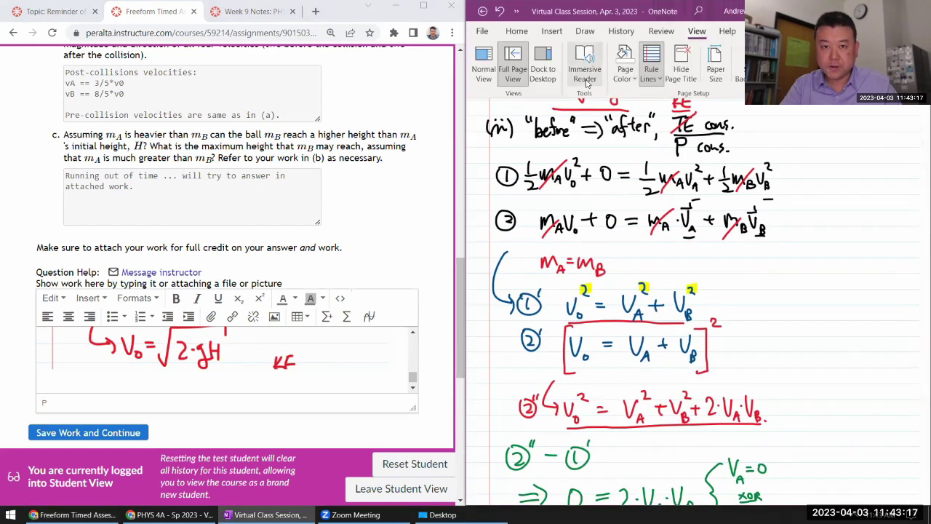
{"action": "left_click", "coordinate": [793, 70]}
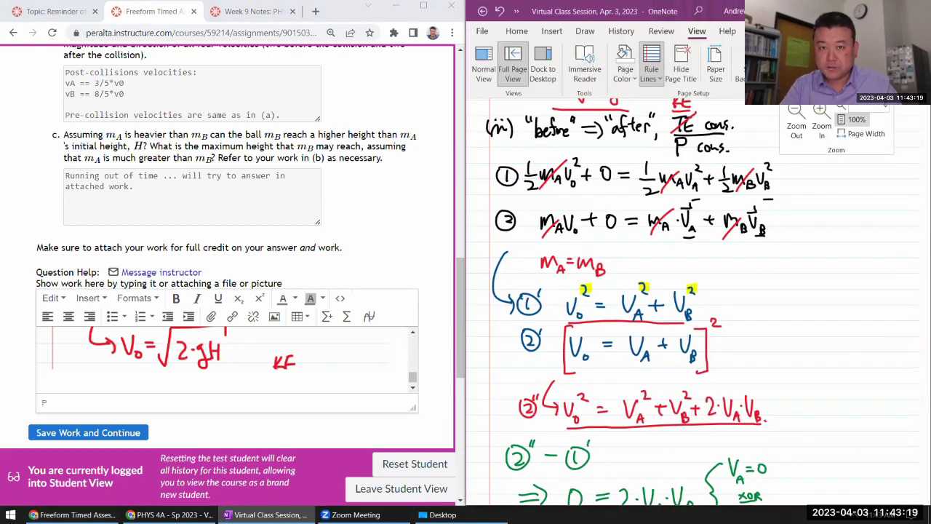
{"action": "left_click", "coordinate": [860, 121]}
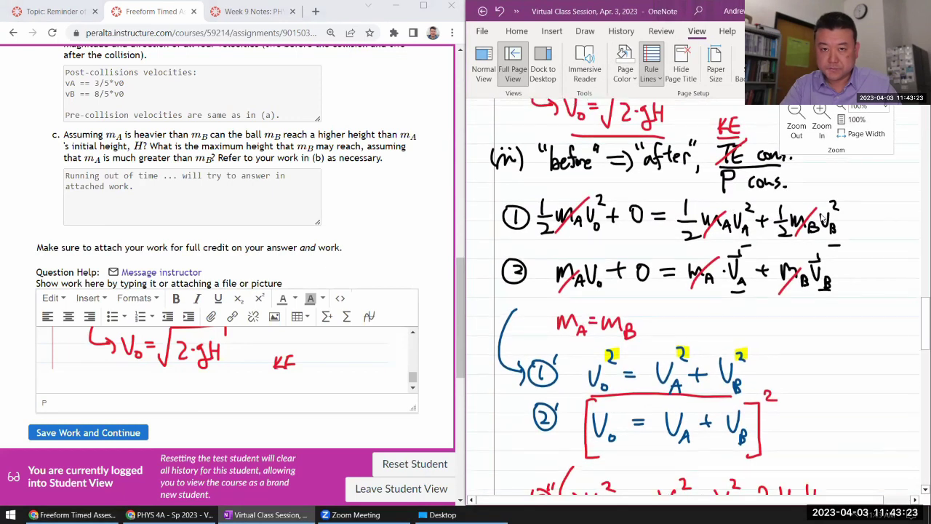
{"action": "left_click", "coordinate": [875, 299]}
{"action": "left_click", "coordinate": [894, 151]}
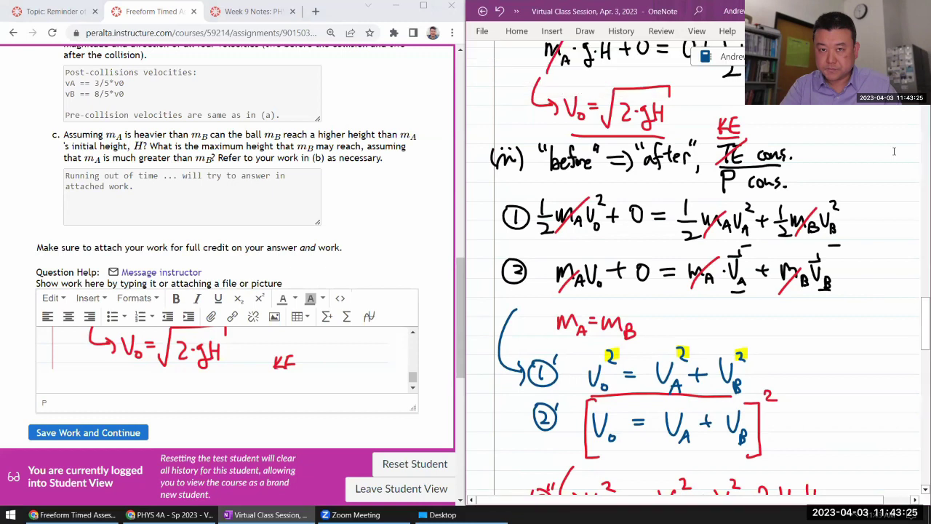
Step: Snip the boxed equation and expanded V0² = VA² + VB² + 2·VA·VB equation into the answer
{"action": "scroll", "coordinate": [894, 152], "scroll_direction": "down", "scroll_amount": 2}
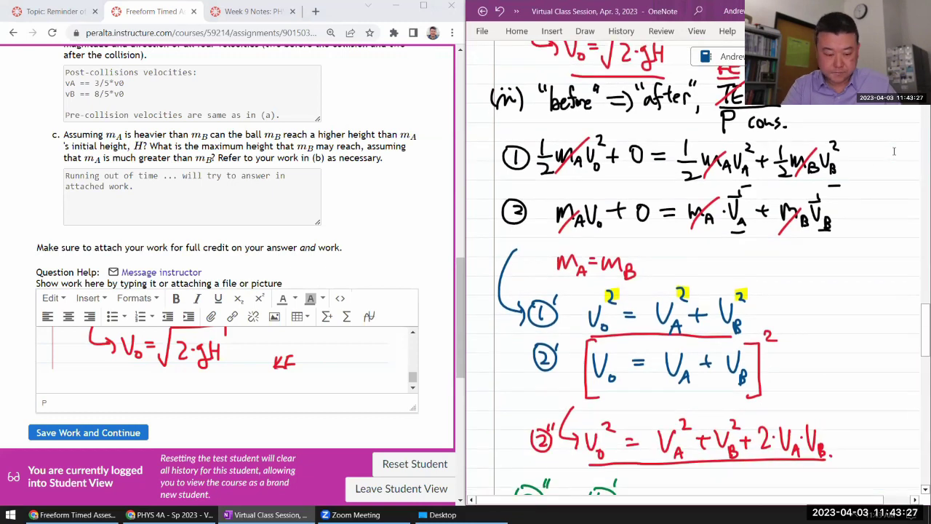
{"action": "key", "text": "super+shift+s"}
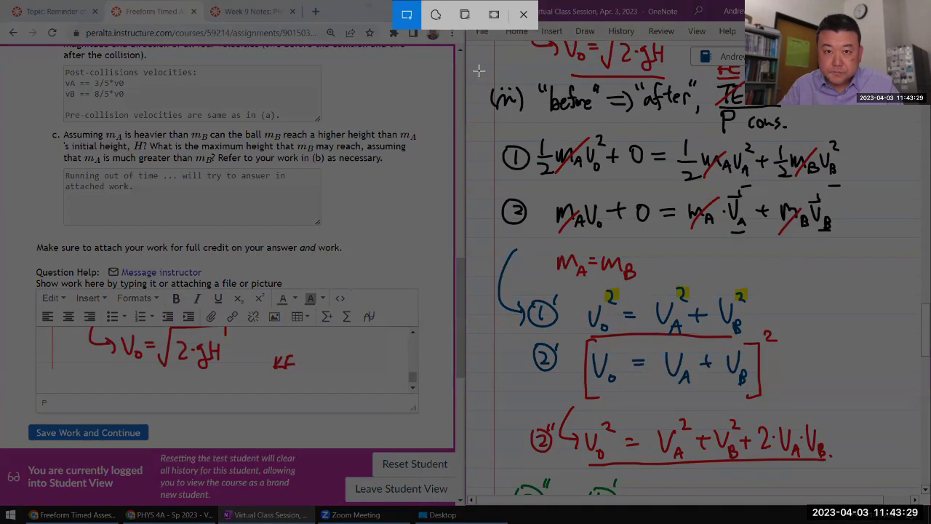
{"action": "left_click_drag", "start_coordinate": [480, 70], "coordinate": [897, 250]}
{"action": "left_click_drag", "start_coordinate": [865, 341], "coordinate": [863, 473]}
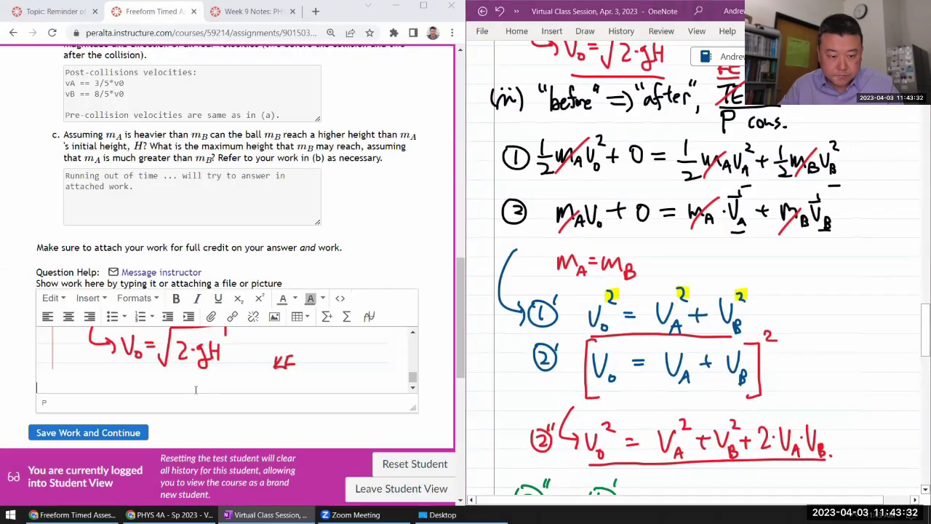
{"action": "left_click", "coordinate": [196, 390]}
{"action": "key", "text": "ctrl+v"}
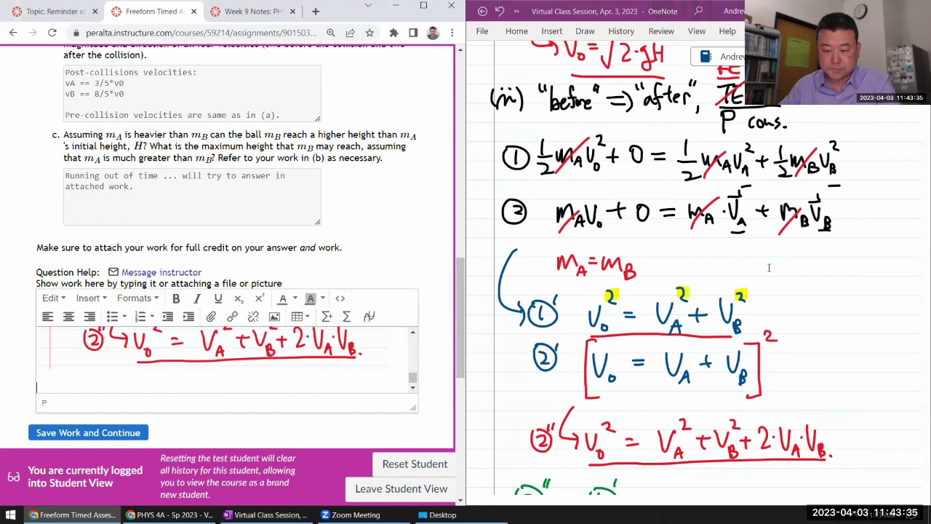
Step: Snip the VA = 0 and VB = V0 results into the answer
{"action": "scroll", "coordinate": [832, 286], "scroll_direction": "down", "scroll_amount": 5}
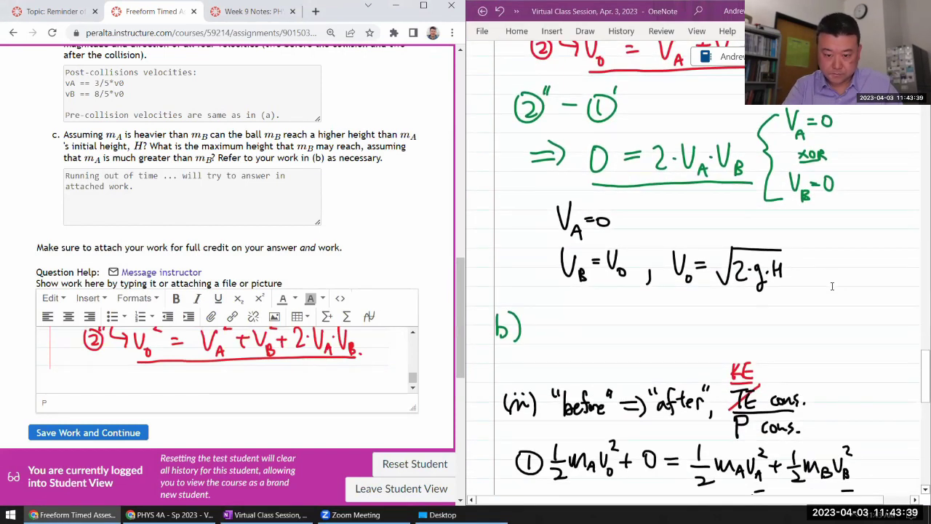
{"action": "key", "text": "super+shift+s"}
{"action": "left_click_drag", "start_coordinate": [480, 79], "coordinate": [863, 297]}
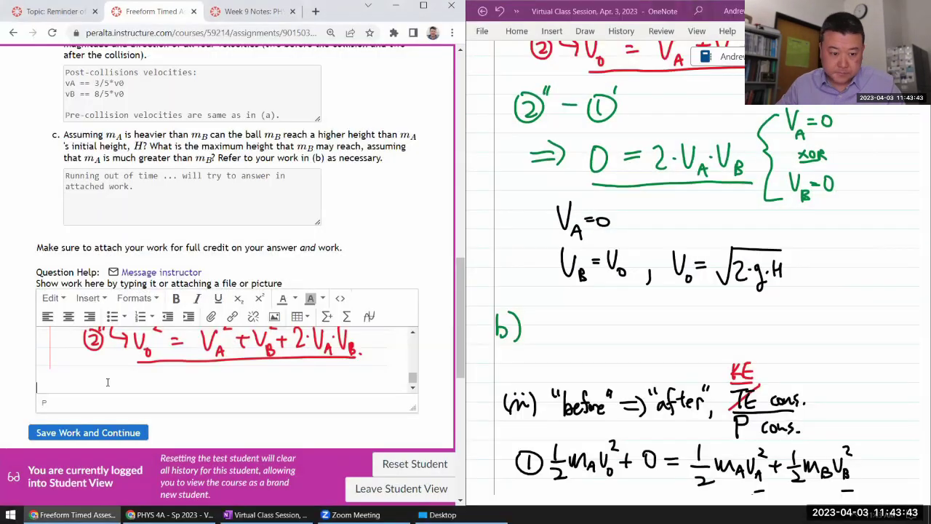
{"action": "key", "text": "ctrl+v"}
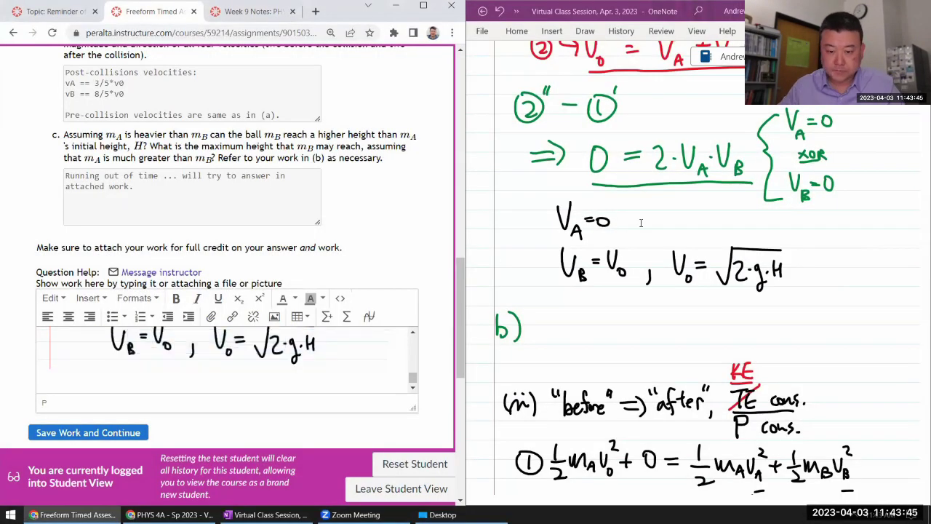
Step: Capture the part b) notes ending with mA = N·mB and "USED CAS"
{"action": "scroll", "coordinate": [723, 219], "scroll_direction": "down", "scroll_amount": 2}
{"action": "scroll", "coordinate": [723, 218], "scroll_direction": "down", "scroll_amount": 2}
{"action": "scroll", "coordinate": [723, 218], "scroll_direction": "up", "scroll_amount": 1}
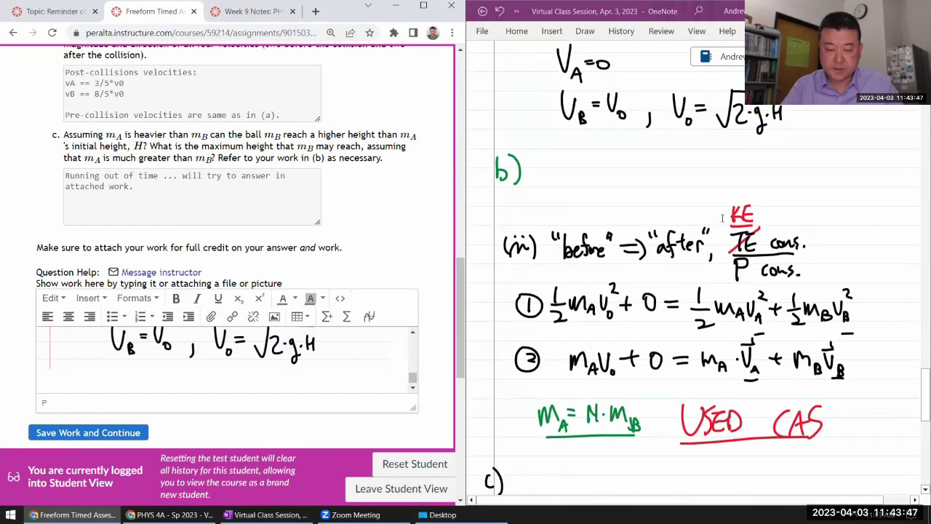
{"action": "key", "text": "shift+super+s"}
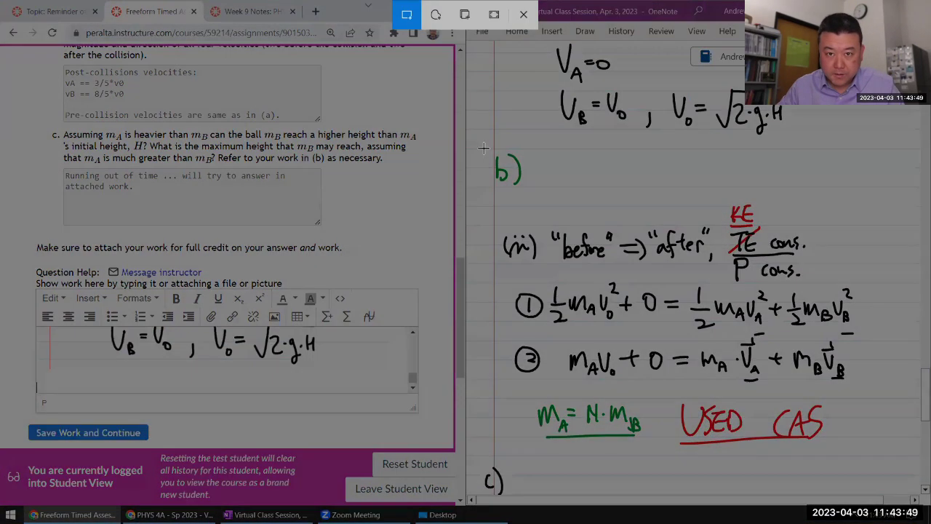
{"action": "left_click_drag", "start_coordinate": [484, 149], "coordinate": [868, 449]}
Step: Paste the part b) snip into Canvas and stretch the SageMath notebook to full screen height
{"action": "key", "text": "ctrl+v"}
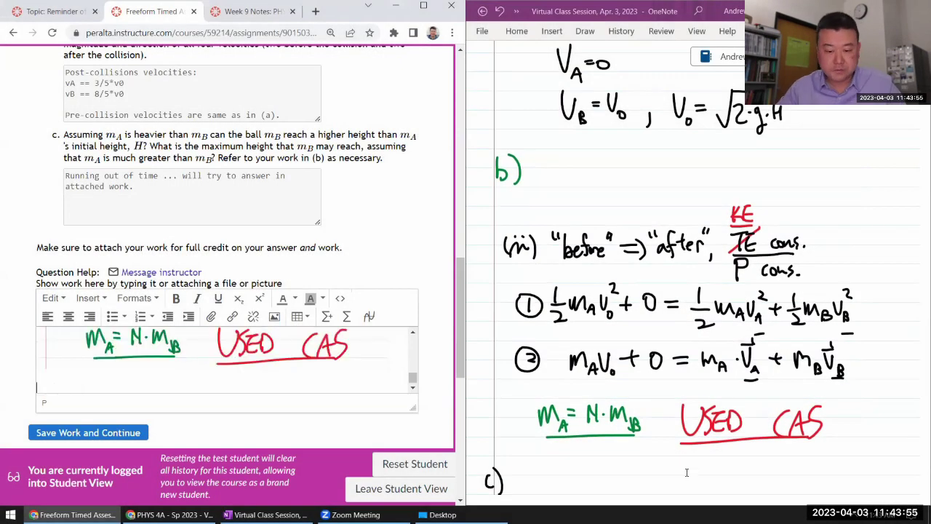
{"action": "left_click", "coordinate": [171, 515]}
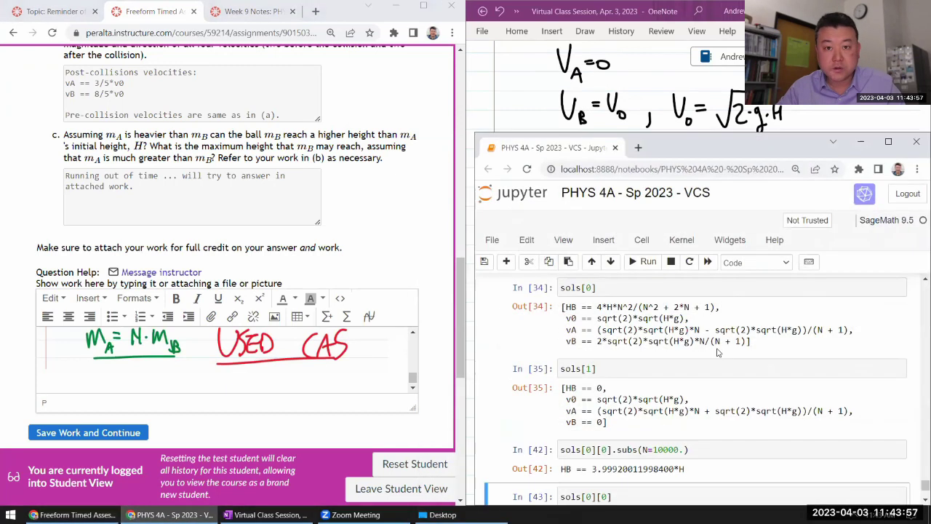
{"action": "scroll", "coordinate": [717, 352], "scroll_direction": "up", "scroll_amount": 15}
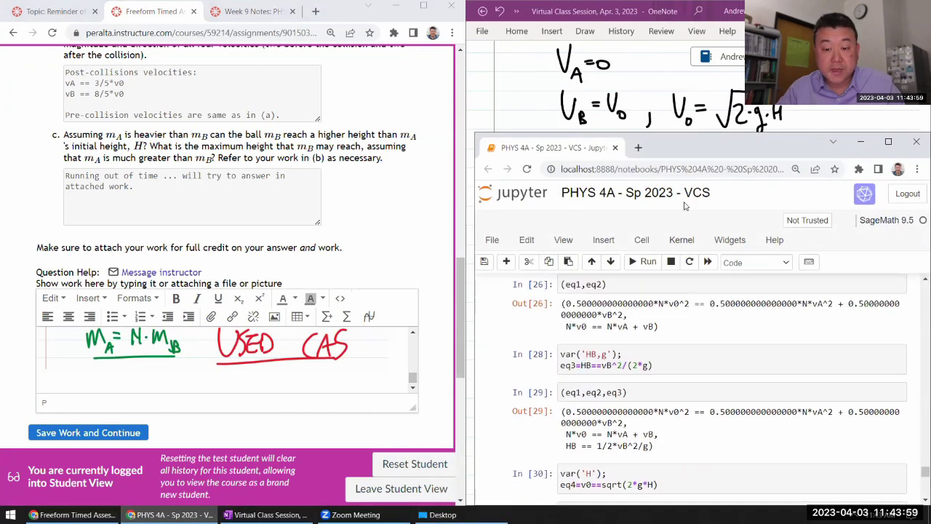
{"action": "left_click_drag", "start_coordinate": [660, 135], "coordinate": [669, 1]}
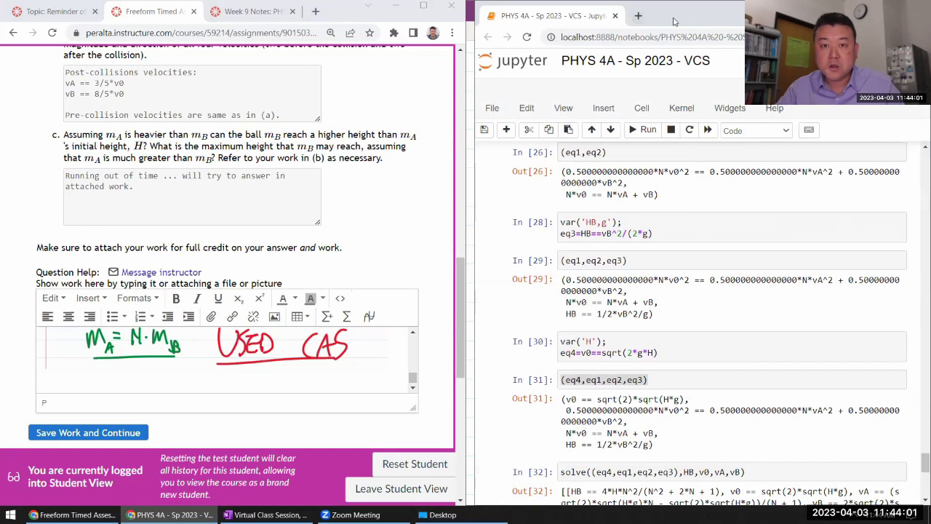
Step: Scroll the notebook to the solve cells In[5]–In[25] with the solved vA, vB values
{"action": "scroll", "coordinate": [648, 368], "scroll_direction": "up", "scroll_amount": 5}
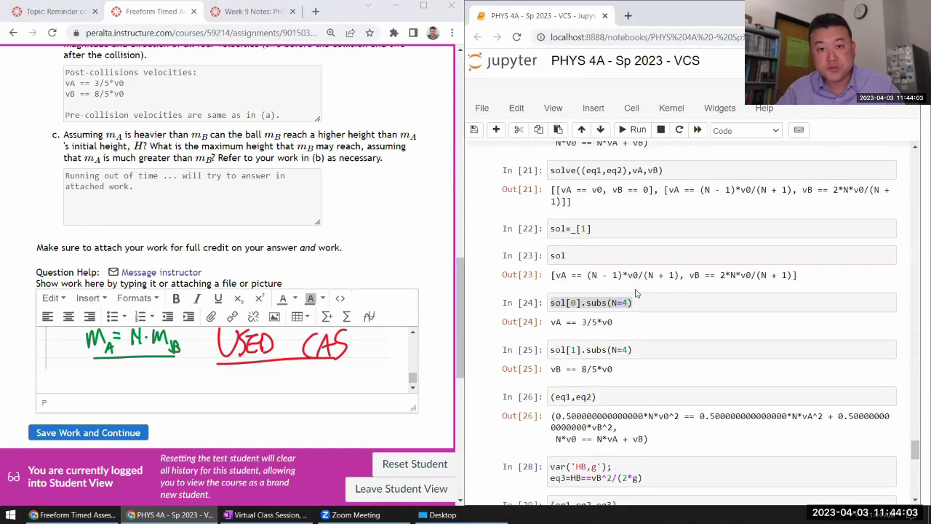
{"action": "left_click", "coordinate": [648, 368]}
{"action": "scroll", "coordinate": [618, 382], "scroll_direction": "up", "scroll_amount": 5}
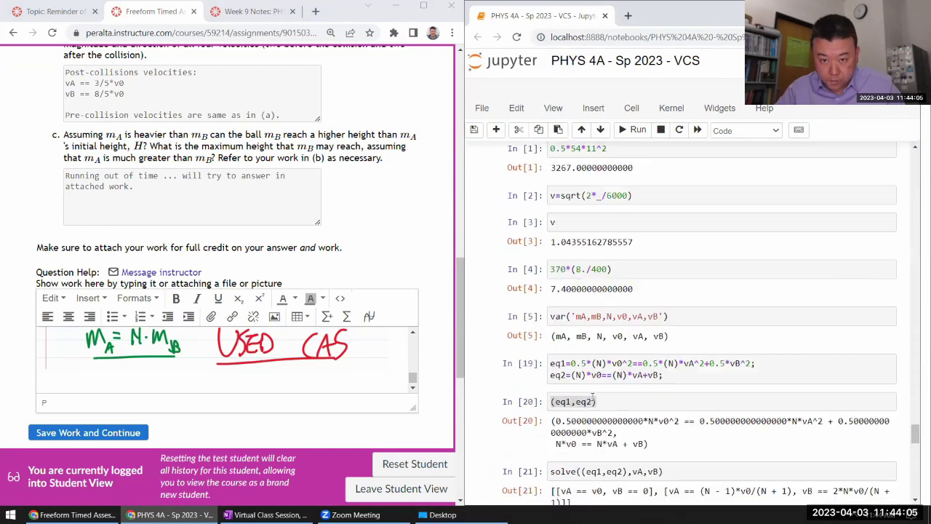
{"action": "left_click", "coordinate": [618, 406]}
{"action": "scroll", "coordinate": [637, 377], "scroll_direction": "up", "scroll_amount": 3}
{"action": "scroll", "coordinate": [637, 377], "scroll_direction": "down", "scroll_amount": 3}
{"action": "scroll", "coordinate": [637, 379], "scroll_direction": "down", "scroll_amount": 3}
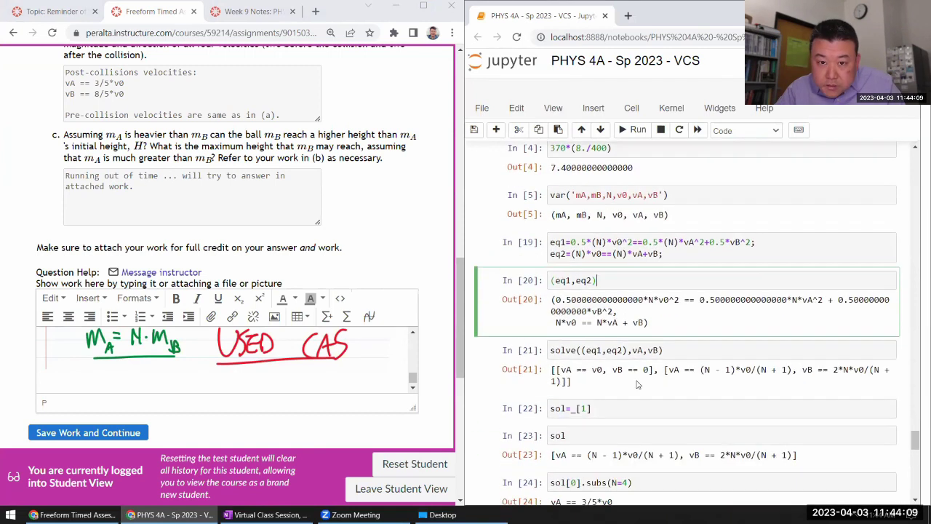
{"action": "scroll", "coordinate": [637, 382], "scroll_direction": "down", "scroll_amount": 1}
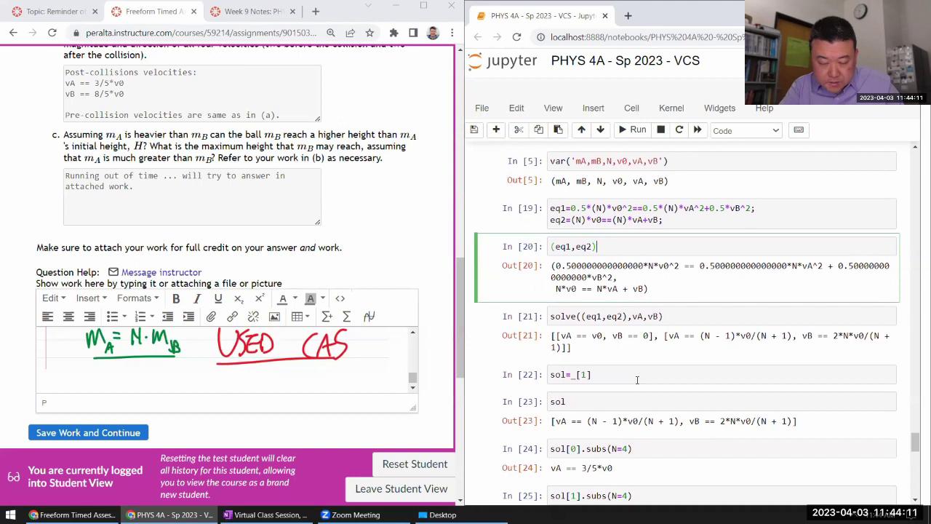
{"action": "key", "text": "super+shift+s"}
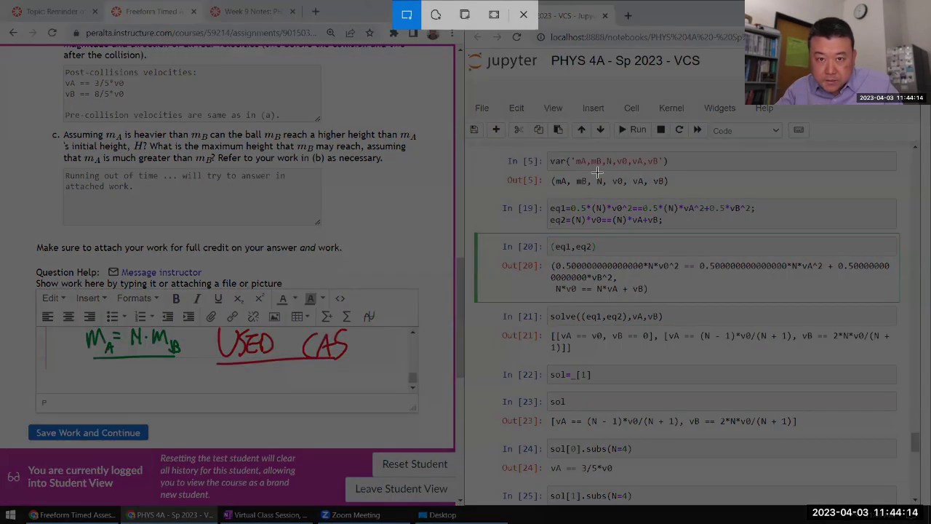
Step: Snip the sol cell In[23] with its solved velocities into the Canvas answer
{"action": "key", "text": "Escape"}
{"action": "left_click", "coordinate": [598, 162]}
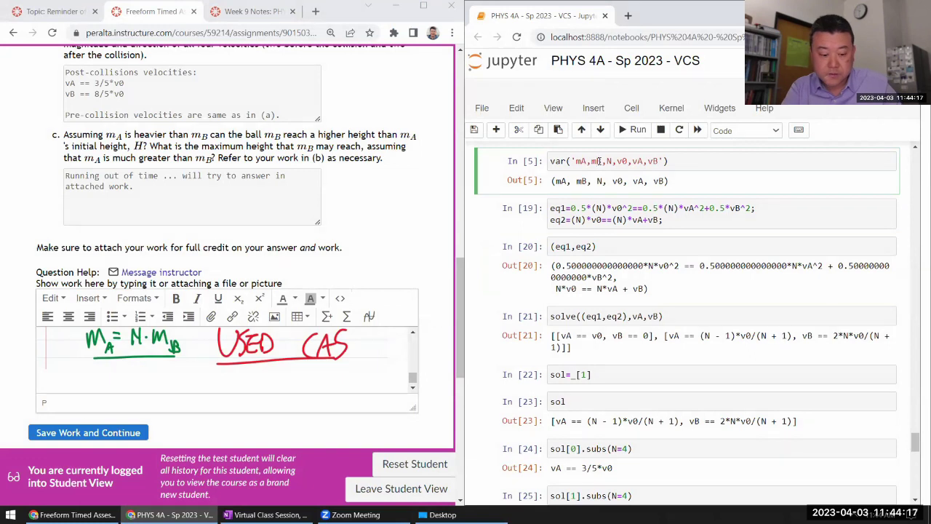
{"action": "key", "text": "super+shift+s"}
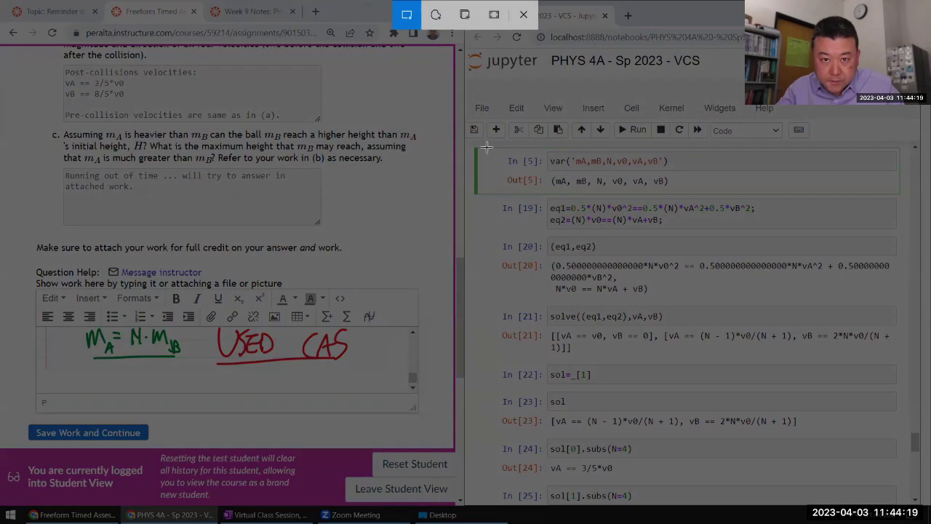
{"action": "left_click_drag", "start_coordinate": [473, 147], "coordinate": [907, 434]}
{"action": "left_click", "coordinate": [175, 386]}
{"action": "key", "text": "ctrl+v"}
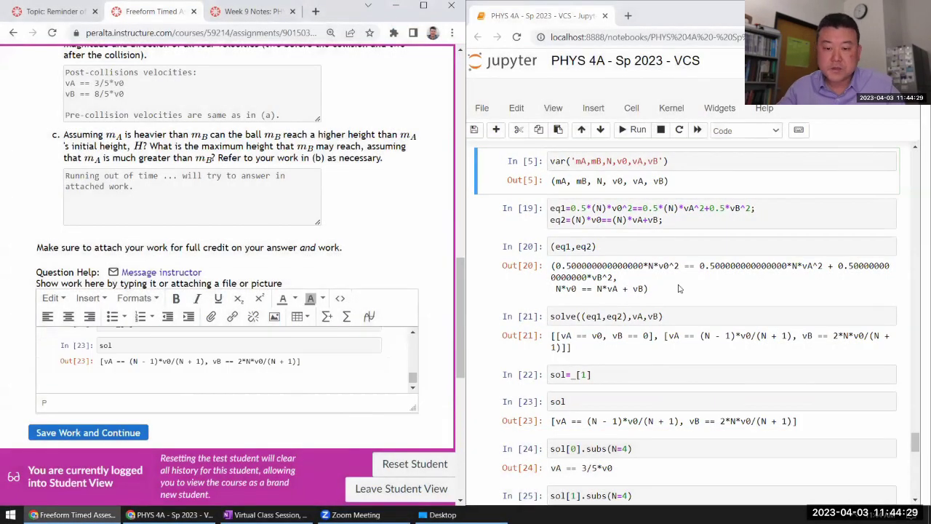
Step: Snip cells In[24]–In[25] with the N=4 vA, vB results into the answer
{"action": "scroll", "coordinate": [678, 289], "scroll_direction": "down", "scroll_amount": 4}
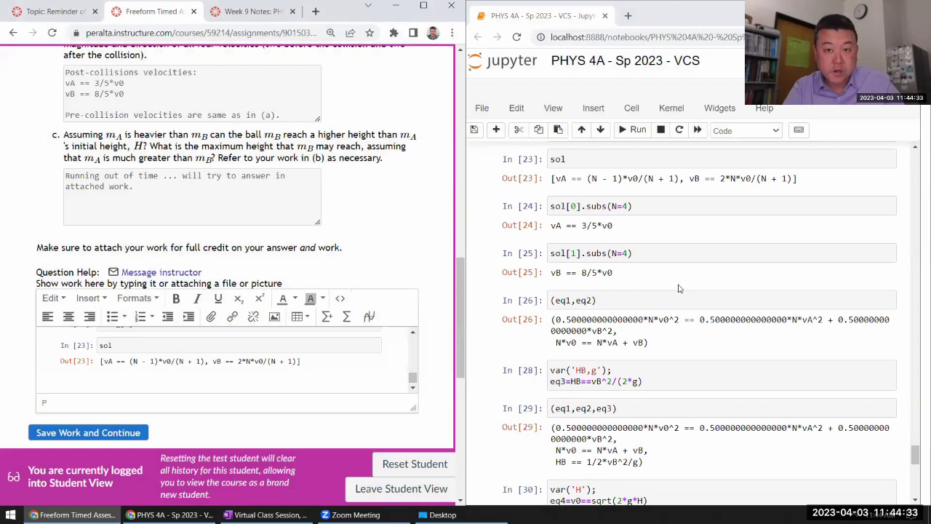
{"action": "key", "text": "super+shift+s"}
{"action": "left_click_drag", "start_coordinate": [490, 188], "coordinate": [870, 283]}
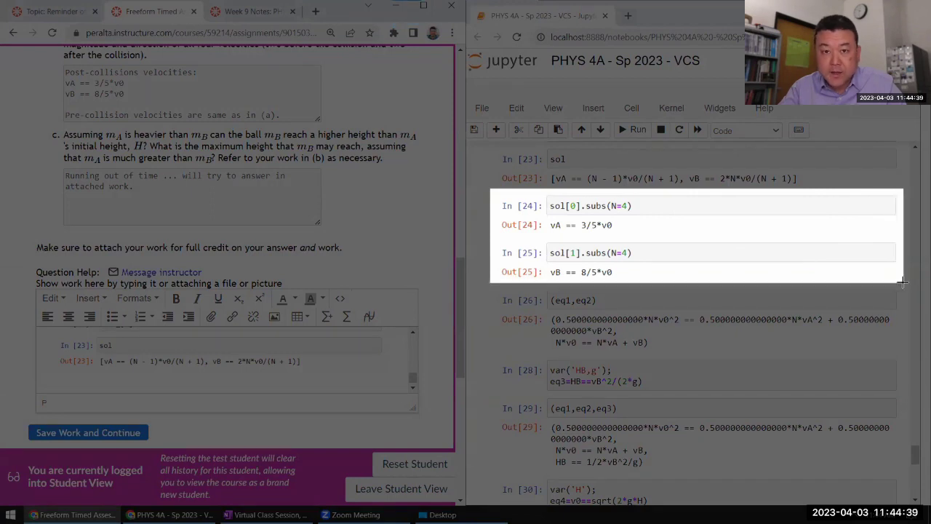
{"action": "left_click_drag", "start_coordinate": [902, 282], "coordinate": [902, 282]}
{"action": "left_click", "coordinate": [157, 386]}
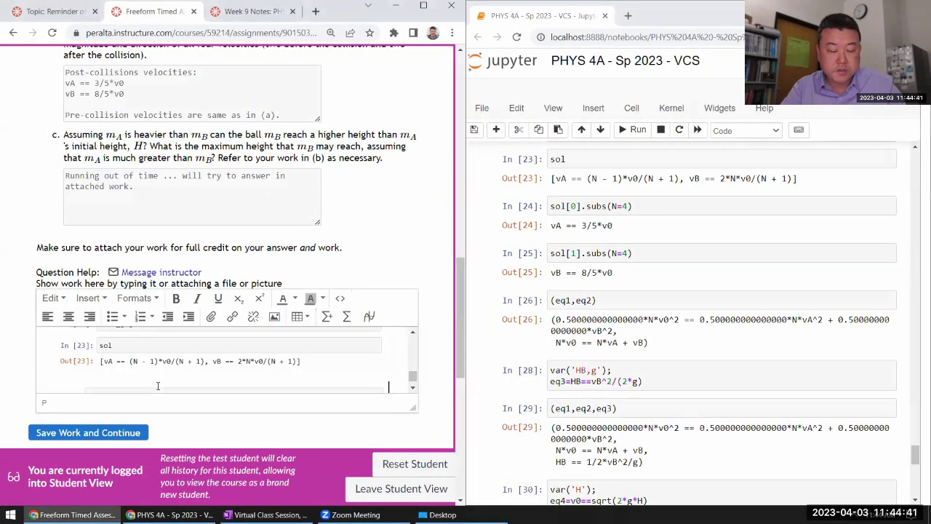
{"action": "key", "text": "ctrl+v"}
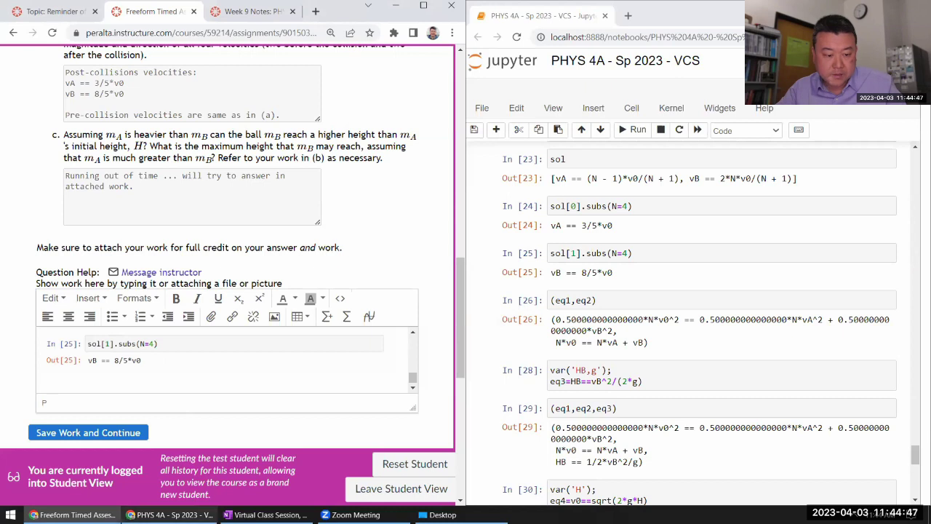
Step: Switch back to the OneNote part c) working
{"action": "key", "text": "alt+Tab"}
{"action": "scroll", "coordinate": [693, 268], "scroll_direction": "down", "scroll_amount": 10}
{"action": "scroll", "coordinate": [694, 268], "scroll_direction": "down", "scroll_amount": 2}
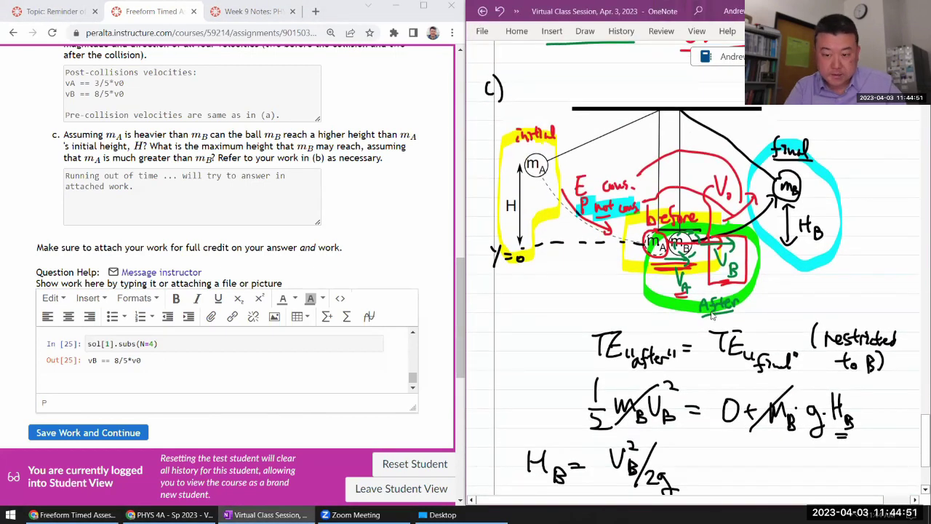
Step: Snip the part c) working ending H_B = V_B²/2g into the Canvas answer
{"action": "key", "text": "super+shift+s"}
{"action": "left_click_drag", "start_coordinate": [478, 66], "coordinate": [902, 496]}
{"action": "left_click", "coordinate": [95, 382]}
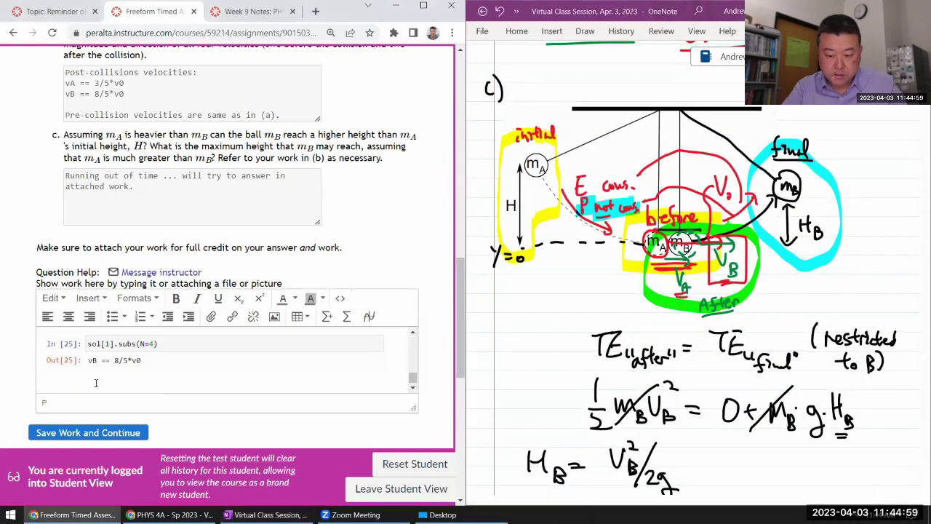
{"action": "key", "text": "ctrl+v"}
{"action": "scroll", "coordinate": [757, 431], "scroll_direction": "down", "scroll_amount": 3}
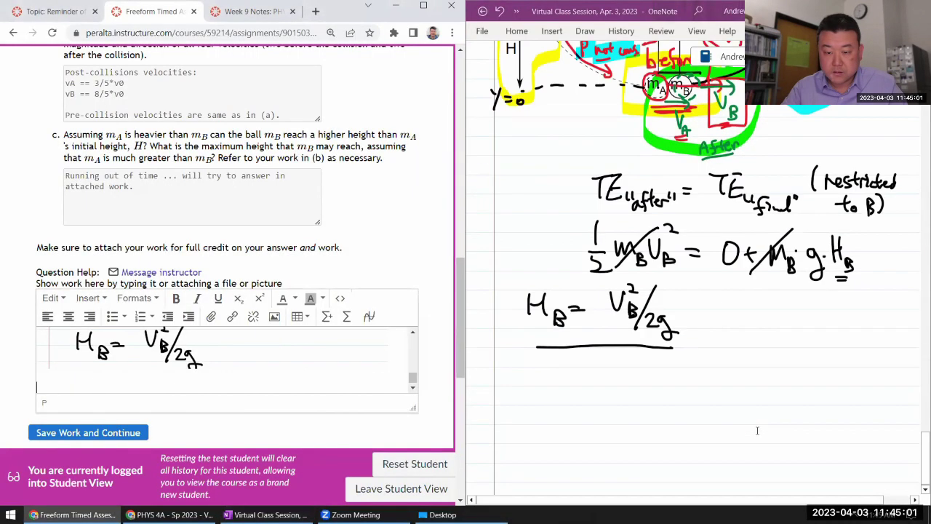
{"action": "left_click_drag", "start_coordinate": [536, 425], "coordinate": [673, 424]}
{"action": "scroll", "coordinate": [685, 365], "scroll_direction": "up", "scroll_amount": 1}
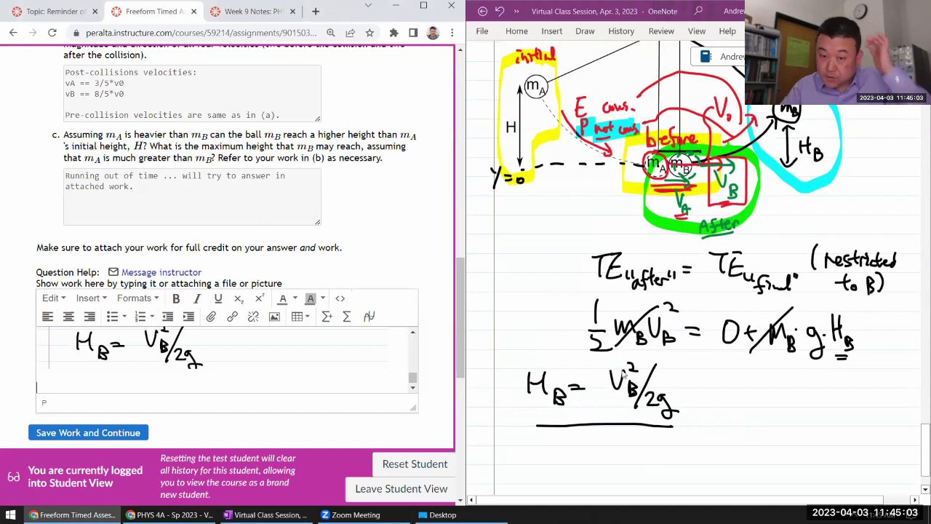
{"action": "left_click", "coordinate": [170, 515]}
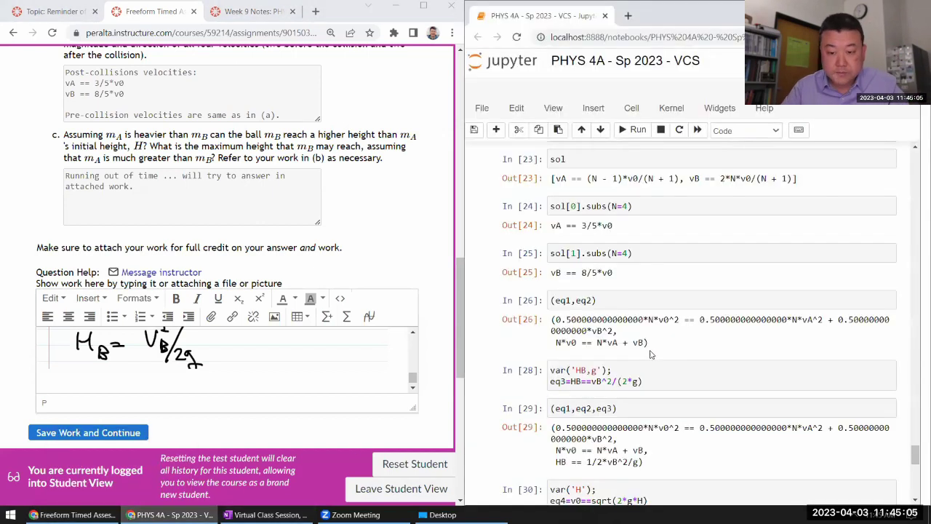
Step: Snip the In[29] eq1–eq3 equations cell into the Canvas answer editor
{"action": "scroll", "coordinate": [651, 354], "scroll_direction": "down", "scroll_amount": 5}
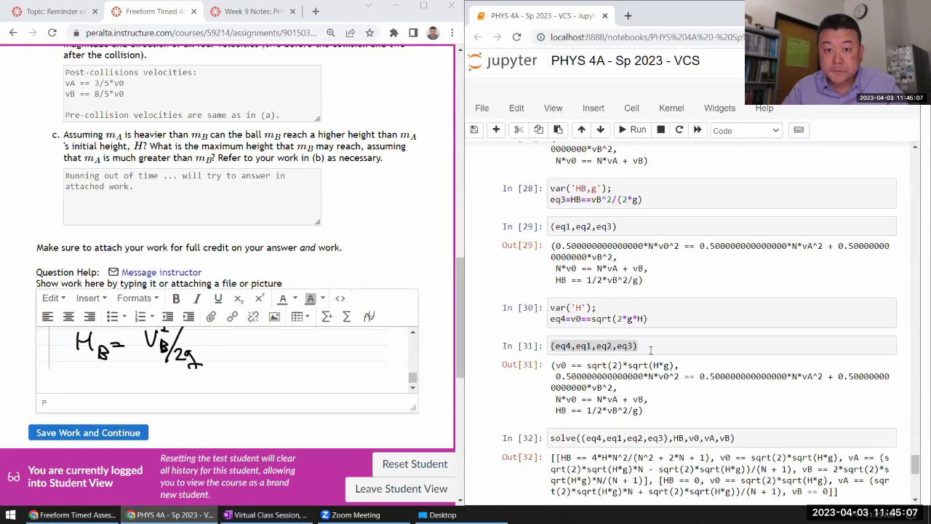
{"action": "scroll", "coordinate": [651, 350], "scroll_direction": "down", "scroll_amount": 1}
{"action": "scroll", "coordinate": [651, 350], "scroll_direction": "up", "scroll_amount": 1}
{"action": "scroll", "coordinate": [652, 350], "scroll_direction": "down", "scroll_amount": 2}
{"action": "scroll", "coordinate": [652, 350], "scroll_direction": "up", "scroll_amount": 2}
{"action": "scroll", "coordinate": [651, 350], "scroll_direction": "up", "scroll_amount": 2}
{"action": "scroll", "coordinate": [651, 352], "scroll_direction": "down", "scroll_amount": 1}
{"action": "scroll", "coordinate": [651, 351], "scroll_direction": "up", "scroll_amount": 1}
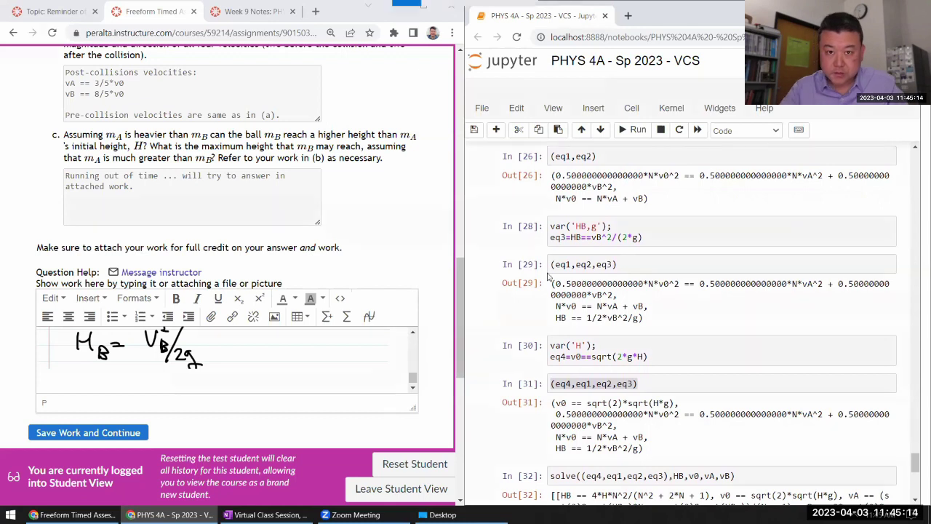
{"action": "key", "text": "super+shift+s"}
{"action": "left_click_drag", "start_coordinate": [489, 141], "coordinate": [904, 457]}
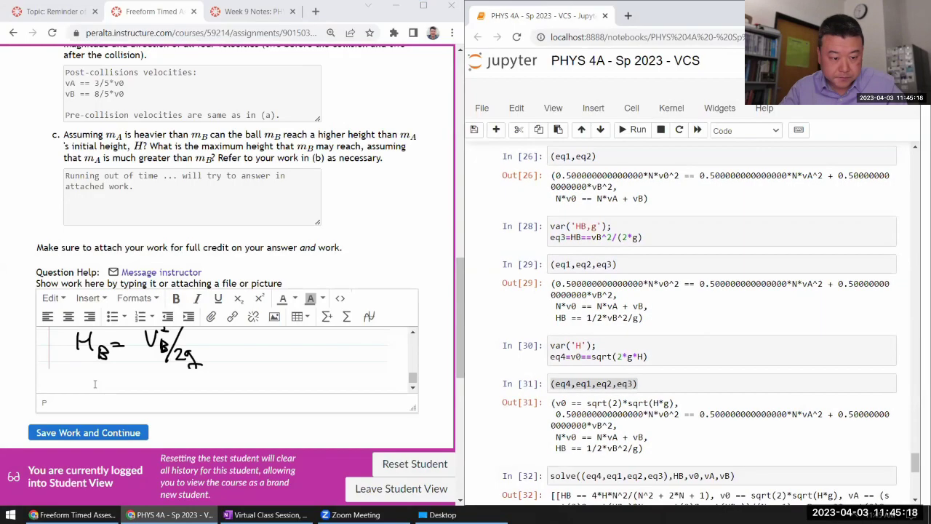
{"action": "left_click", "coordinate": [95, 384]}
{"action": "key", "text": "ctrl+v"}
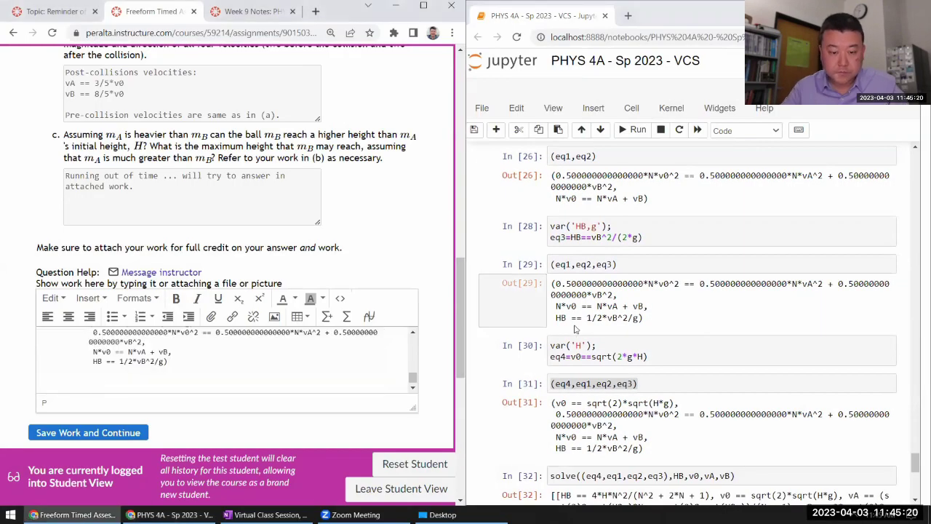
Step: Capture the solve cells In[32] through Out[43] ending in the general HB formula
{"action": "scroll", "coordinate": [577, 329], "scroll_direction": "down", "scroll_amount": 5}
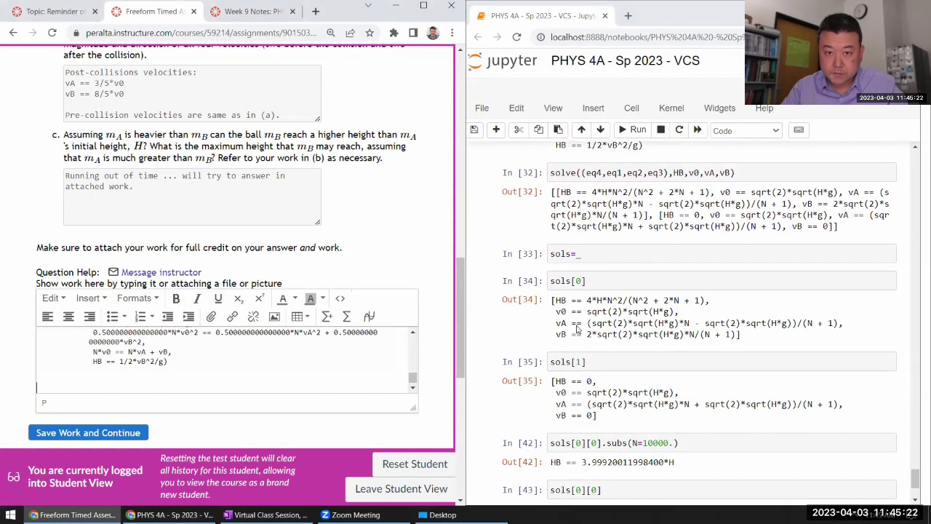
{"action": "scroll", "coordinate": [577, 329], "scroll_direction": "down", "scroll_amount": 1}
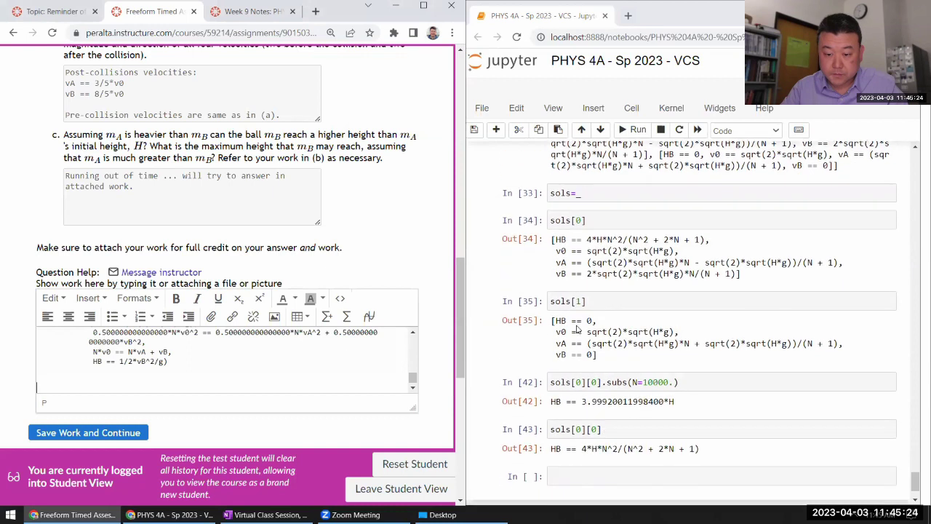
{"action": "scroll", "coordinate": [577, 329], "scroll_direction": "up", "scroll_amount": 2}
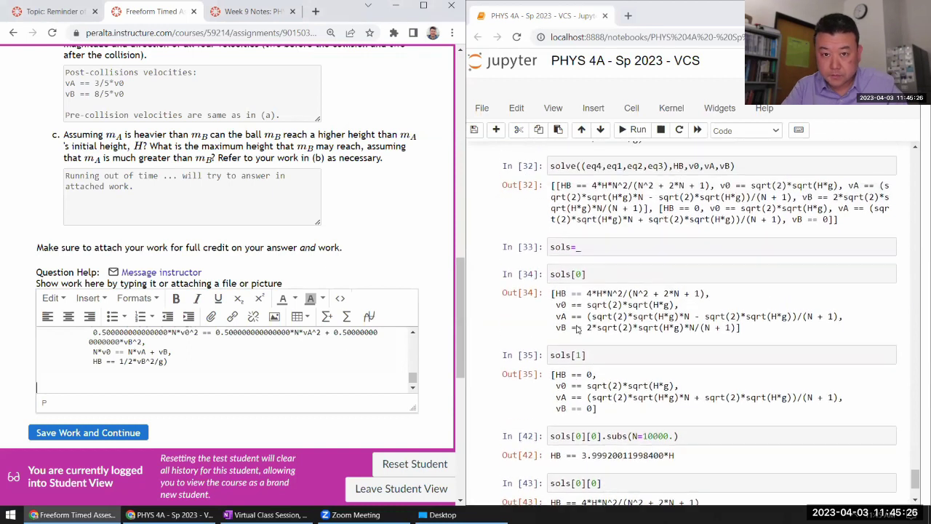
{"action": "scroll", "coordinate": [577, 329], "scroll_direction": "down", "scroll_amount": 1}
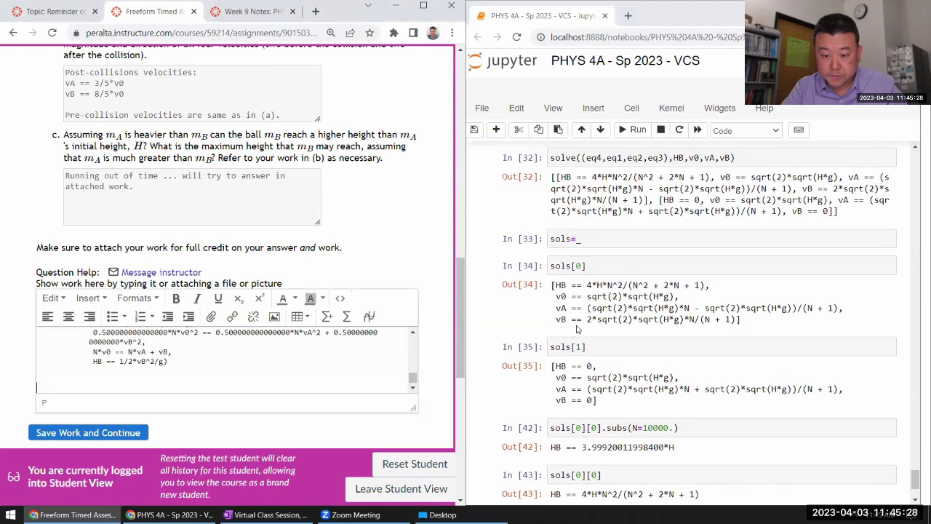
{"action": "key", "text": "super+shift+s"}
{"action": "left_click_drag", "start_coordinate": [490, 145], "coordinate": [900, 498]}
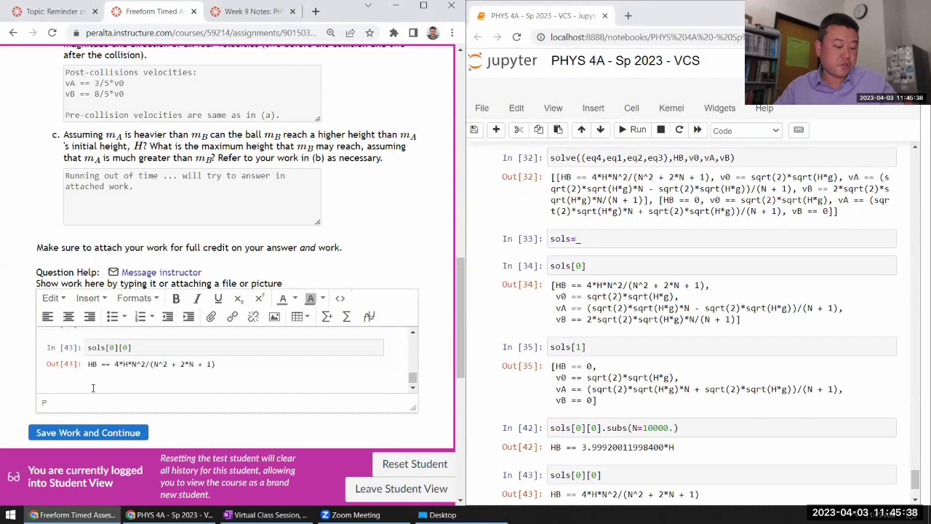
Step: Maximize the quiz and enlarge the work box, scrolling back to the H_B = 4H answer line
{"action": "left_click", "coordinate": [423, 5]}
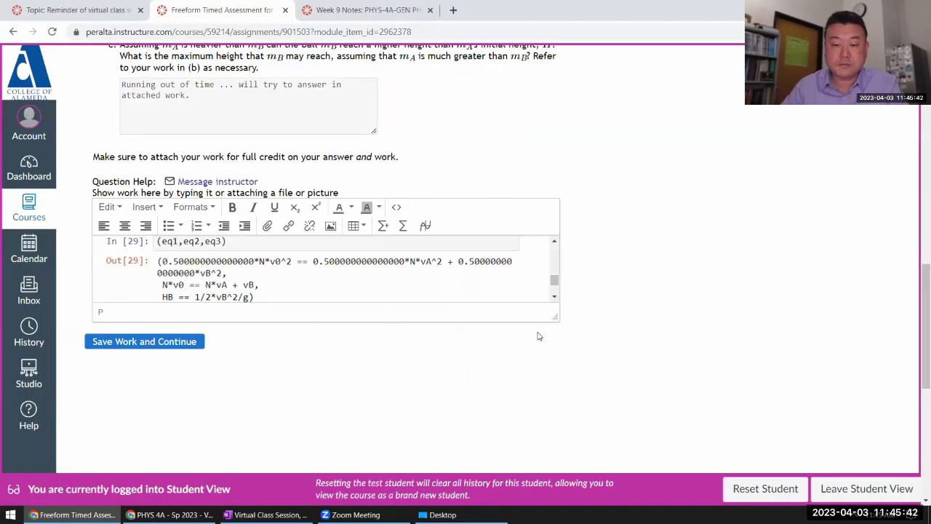
{"action": "left_click_drag", "start_coordinate": [551, 316], "coordinate": [566, 419]}
{"action": "scroll", "coordinate": [457, 370], "scroll_direction": "down", "scroll_amount": 5}
{"action": "scroll", "coordinate": [457, 369], "scroll_direction": "down", "scroll_amount": 5}
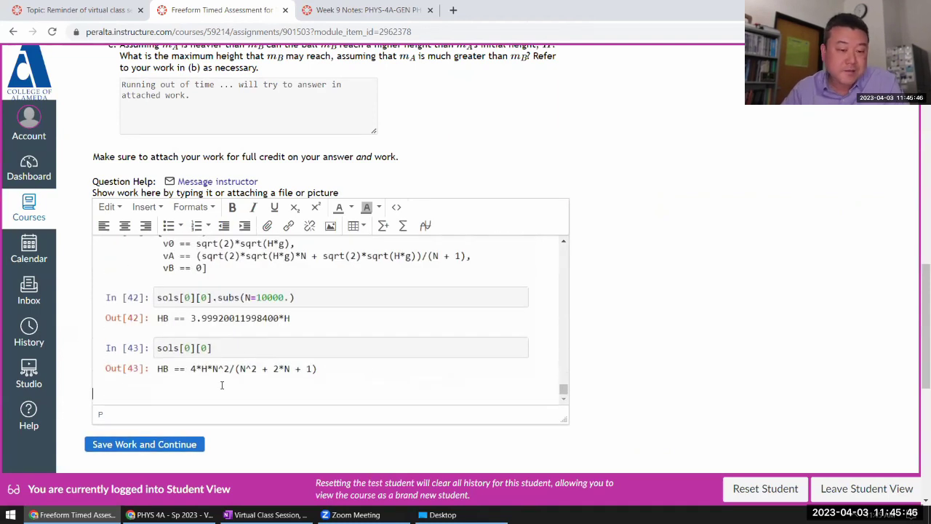
{"action": "scroll", "coordinate": [226, 385], "scroll_direction": "up", "scroll_amount": 5}
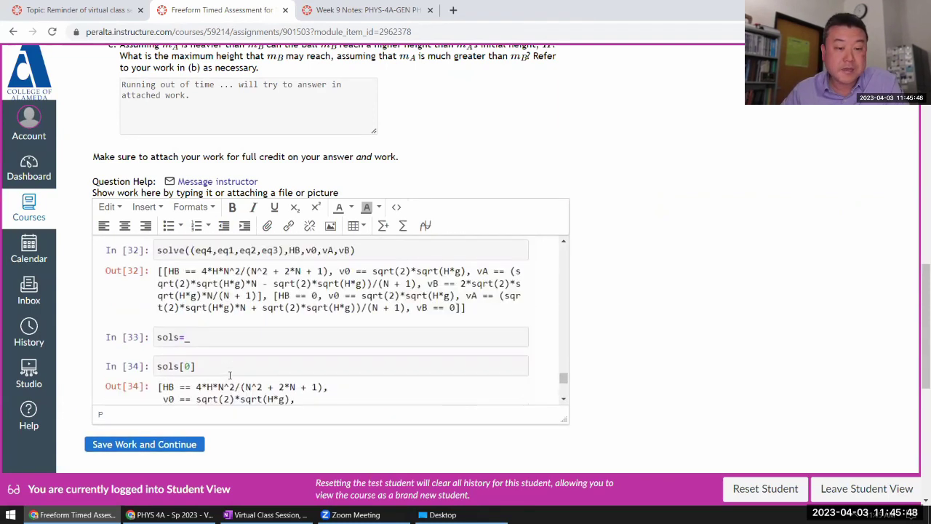
{"action": "scroll", "coordinate": [229, 375], "scroll_direction": "up", "scroll_amount": 15}
{"action": "scroll", "coordinate": [230, 374], "scroll_direction": "up", "scroll_amount": 10}
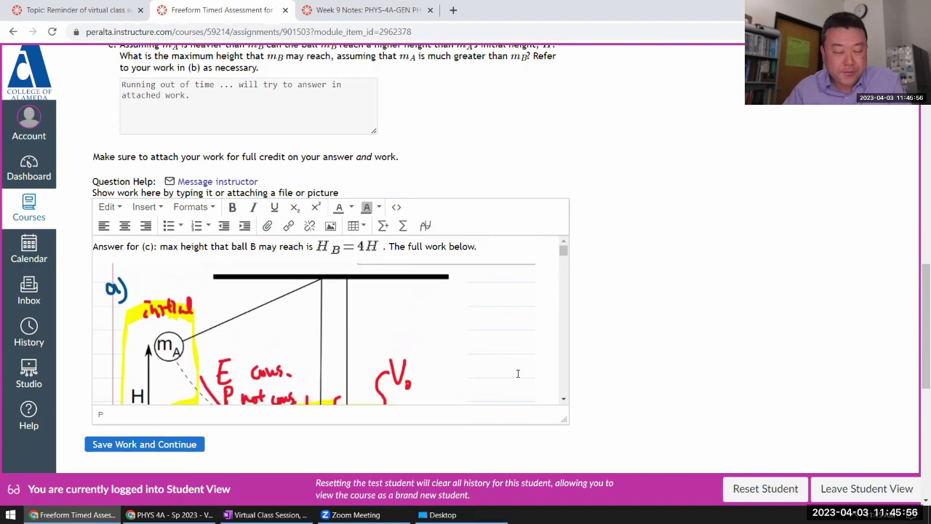
Step: Save the quiz work and open the submission review in the gradebook
{"action": "left_click", "coordinate": [154, 444]}
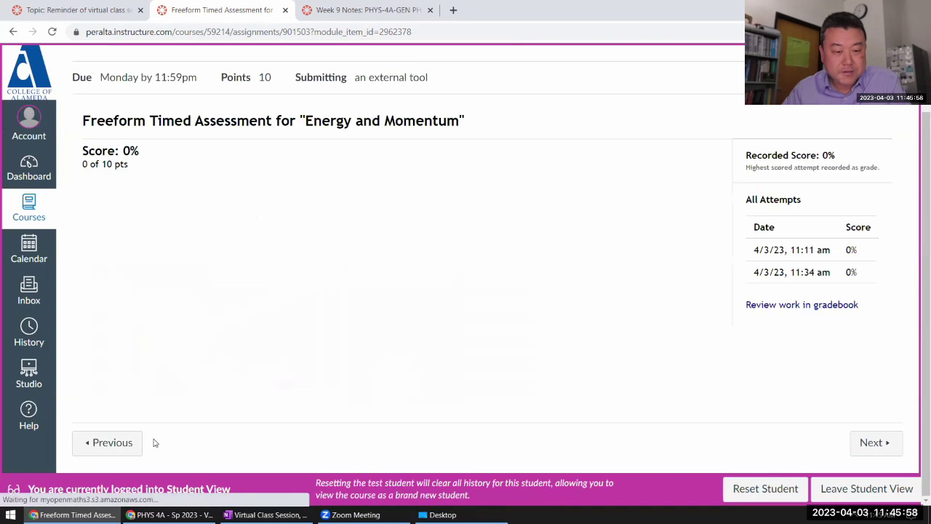
{"action": "left_click", "coordinate": [782, 306]}
{"action": "scroll", "coordinate": [325, 286], "scroll_direction": "up", "scroll_amount": 7}
{"action": "scroll", "coordinate": [325, 297], "scroll_direction": "down", "scroll_amount": 3}
{"action": "scroll", "coordinate": [325, 297], "scroll_direction": "up", "scroll_amount": 5}
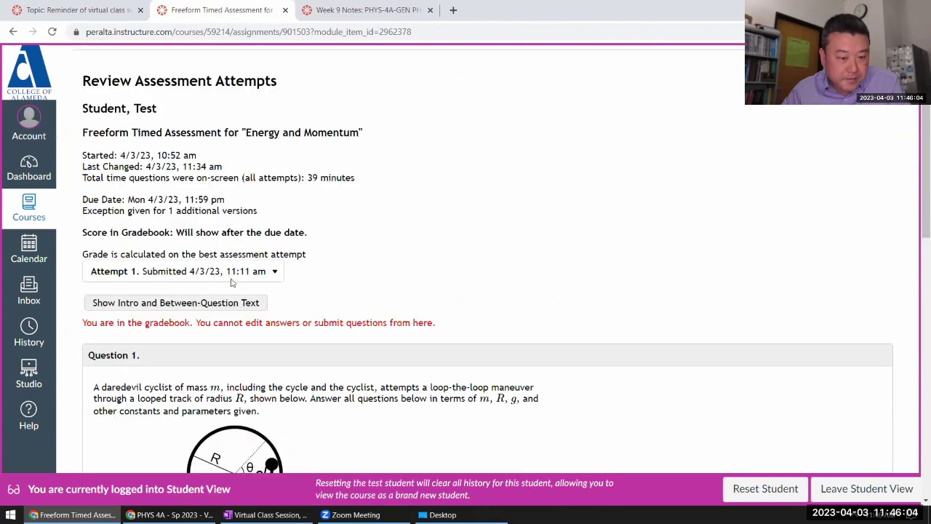
Step: Switch the review to Attempt 2 and scroll to its answers
{"action": "left_click", "coordinate": [220, 269]}
{"action": "left_click", "coordinate": [166, 324]}
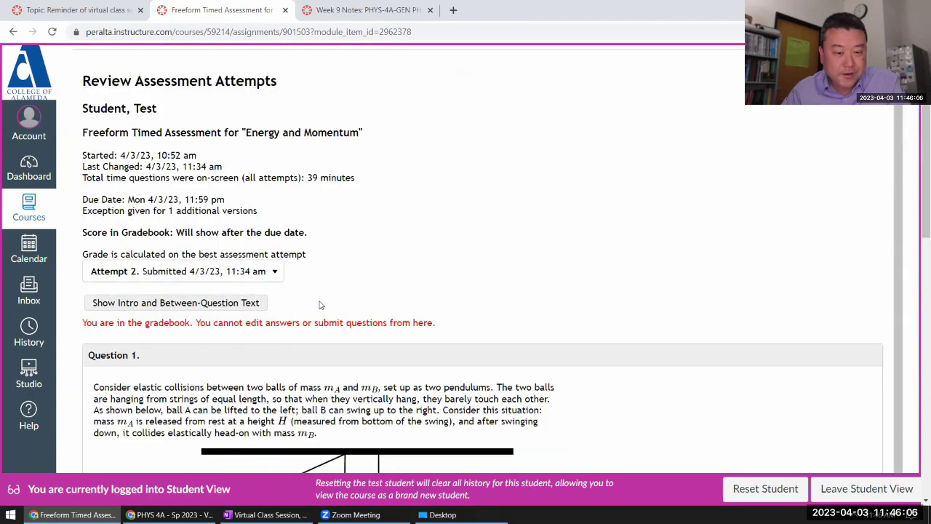
{"action": "scroll", "coordinate": [692, 252], "scroll_direction": "down", "scroll_amount": 8}
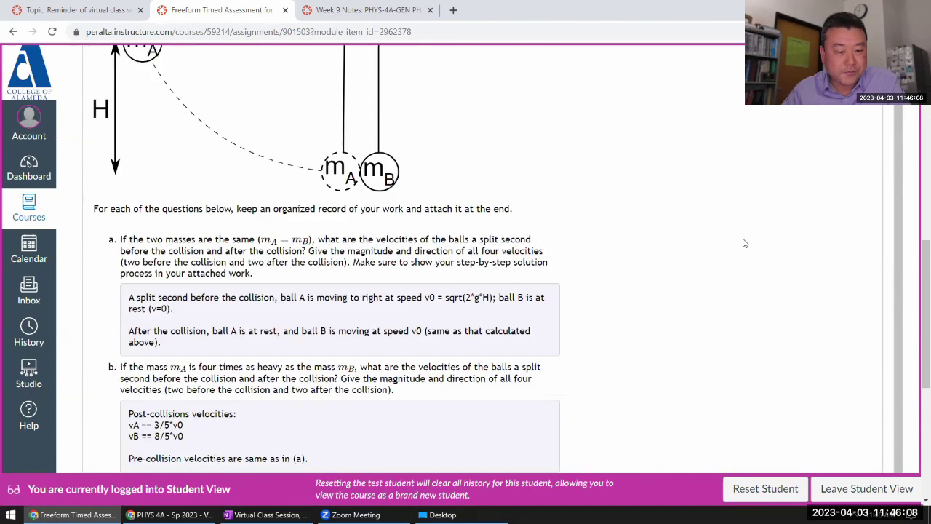
{"action": "scroll", "coordinate": [710, 251], "scroll_direction": "down", "scroll_amount": 2}
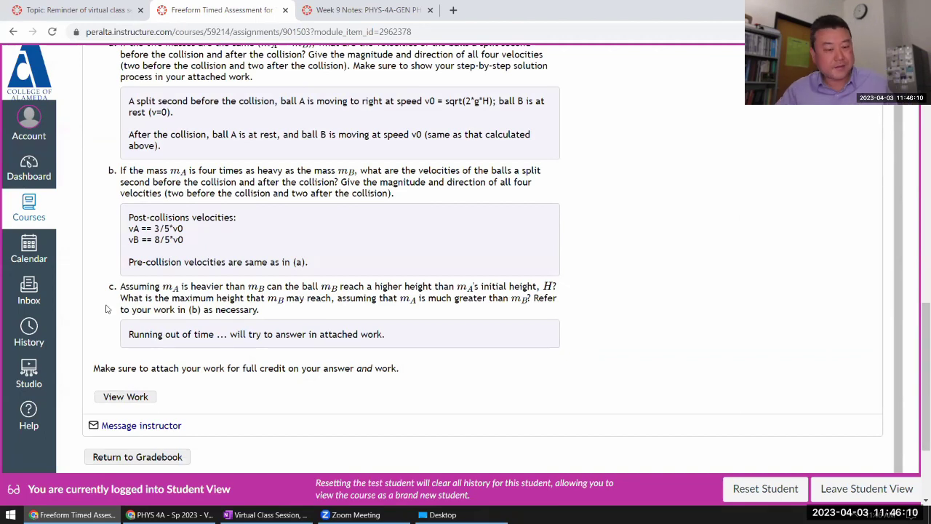
Step: Expand the attached work and scroll through the OneNote and SageMath working
{"action": "left_click", "coordinate": [125, 396]}
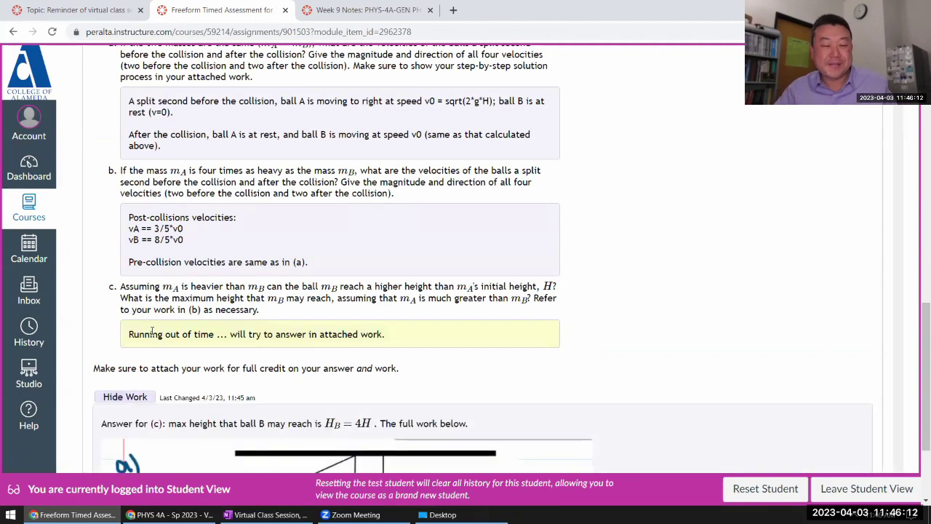
{"action": "scroll", "coordinate": [216, 294], "scroll_direction": "down", "scroll_amount": 6}
{"action": "scroll", "coordinate": [217, 294], "scroll_direction": "down", "scroll_amount": 6}
{"action": "scroll", "coordinate": [268, 275], "scroll_direction": "down", "scroll_amount": 15}
{"action": "scroll", "coordinate": [256, 271], "scroll_direction": "down", "scroll_amount": 3}
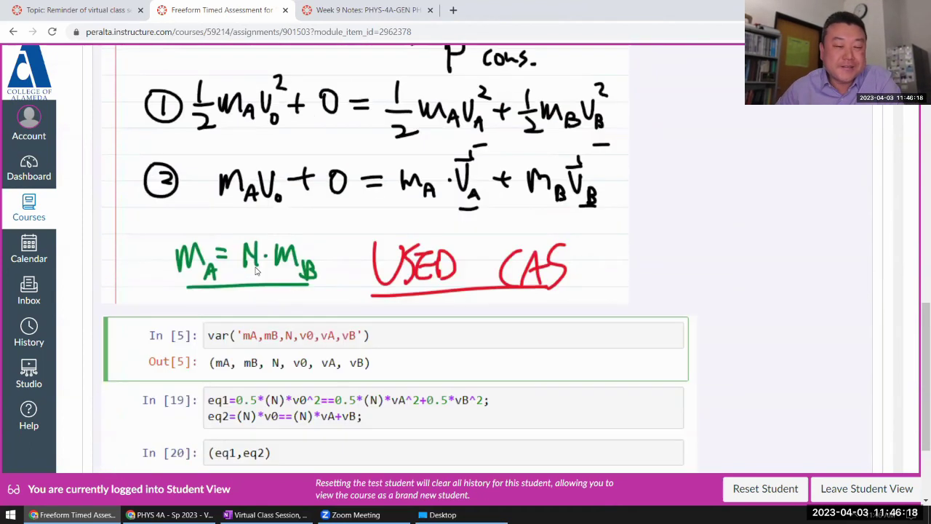
{"action": "scroll", "coordinate": [262, 273], "scroll_direction": "down", "scroll_amount": 3}
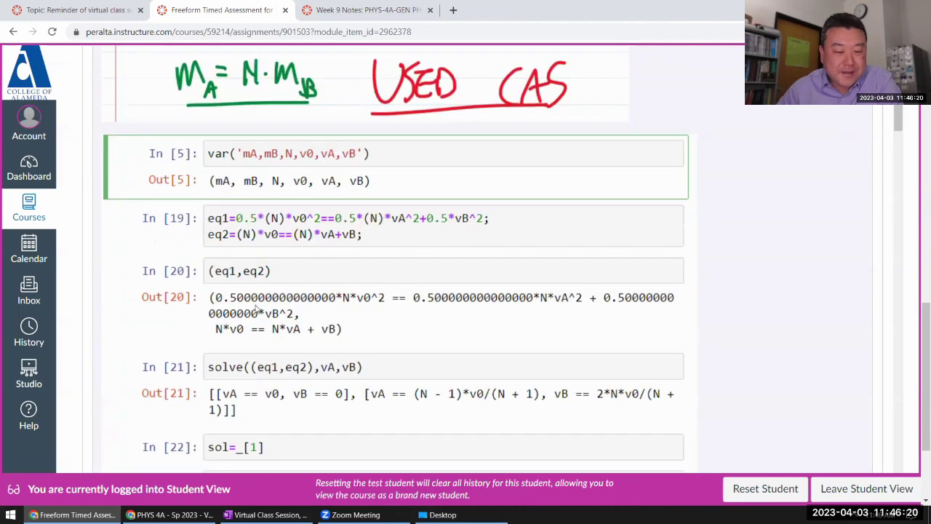
{"action": "scroll", "coordinate": [248, 298], "scroll_direction": "down", "scroll_amount": 10}
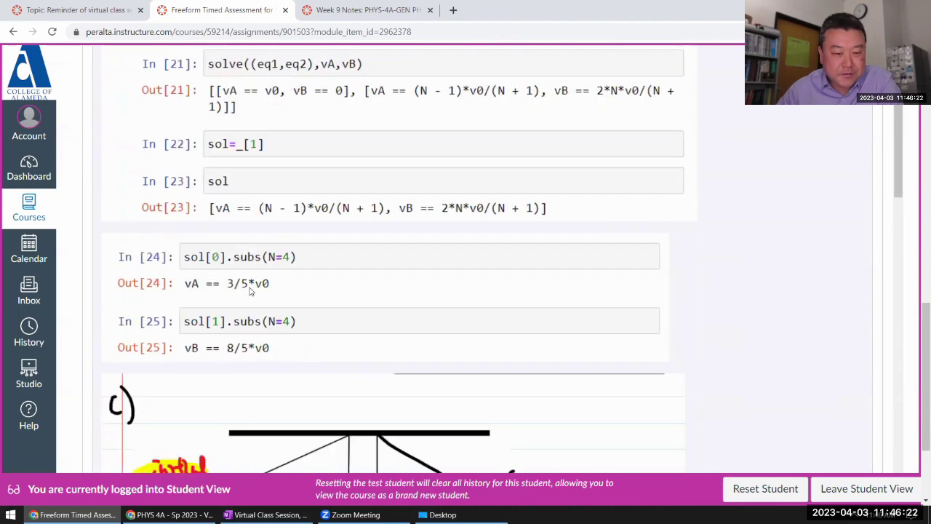
{"action": "scroll", "coordinate": [246, 268], "scroll_direction": "down", "scroll_amount": 7}
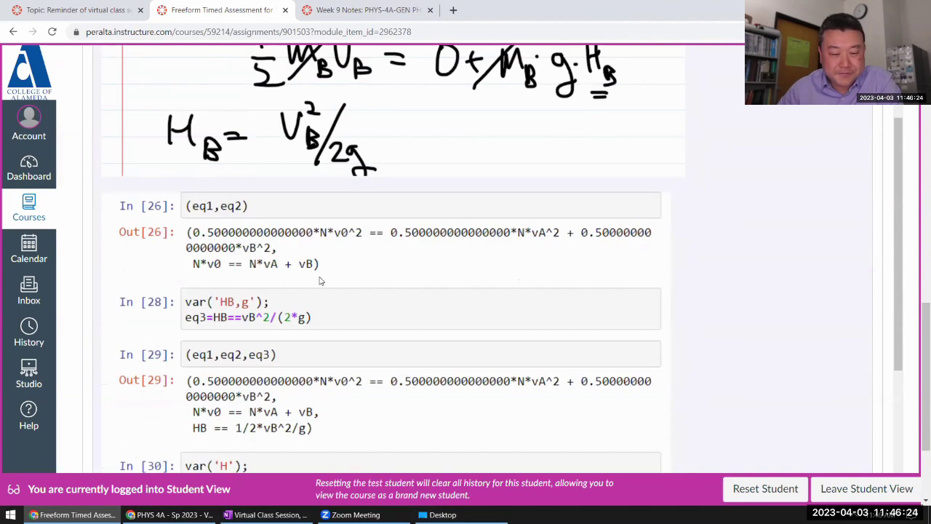